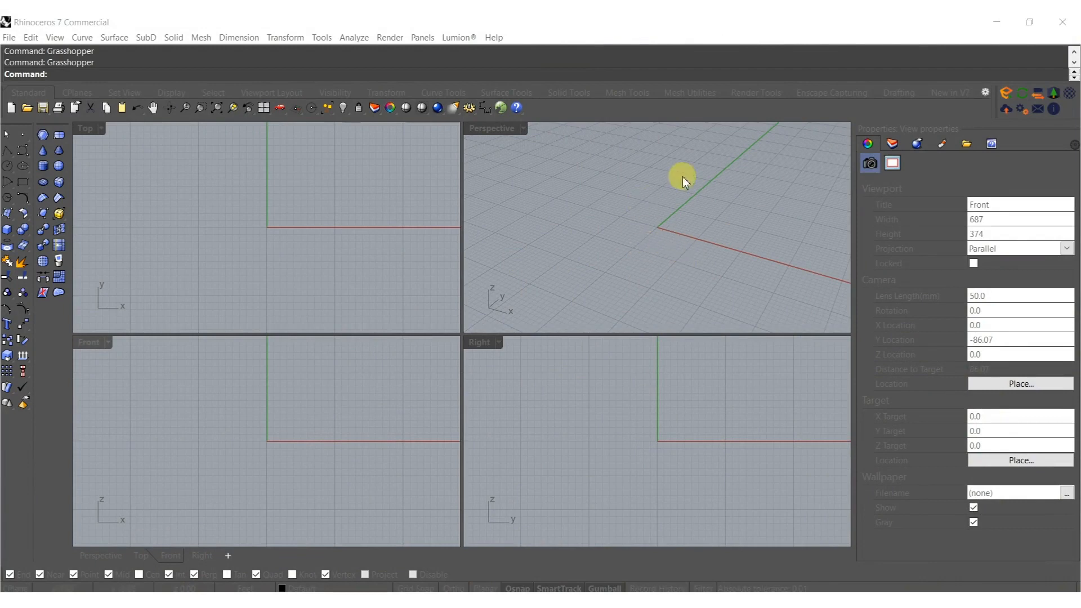
- Draw a vertical SubD plane with 3 by 3 faces standing on the ground grid in the perspective view
left_click(137, 134)
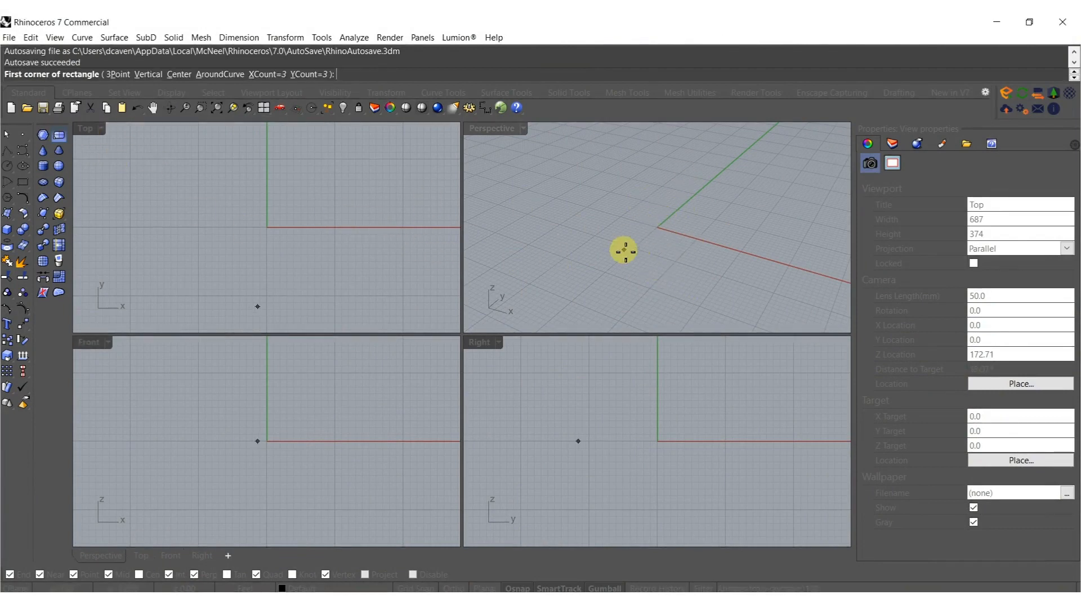
type("v")
key("Return")
left_click(595, 248)
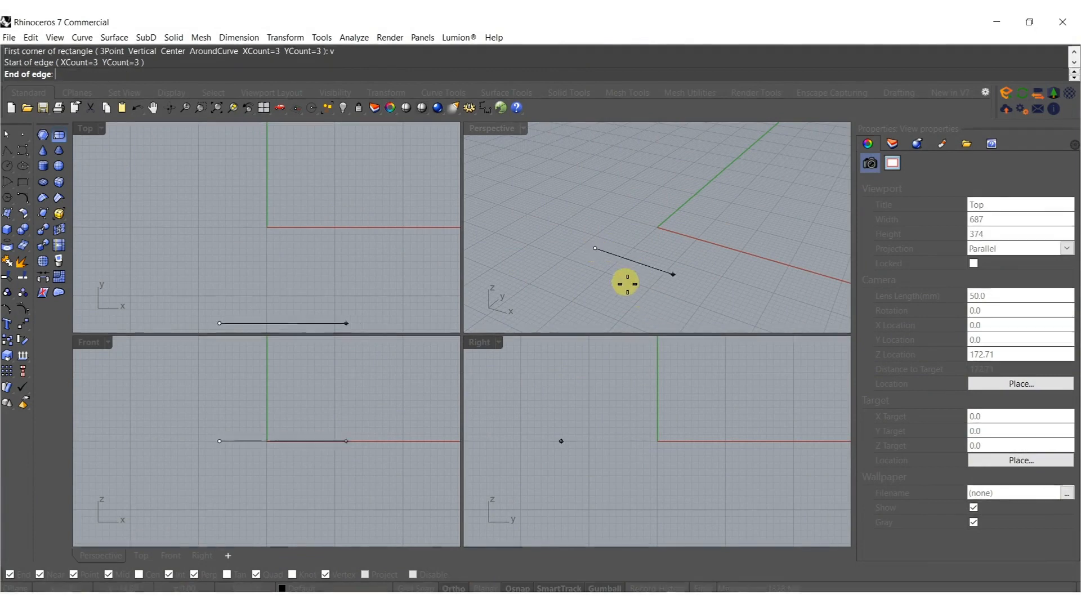
right_click_drag(643, 194, 688, 176)
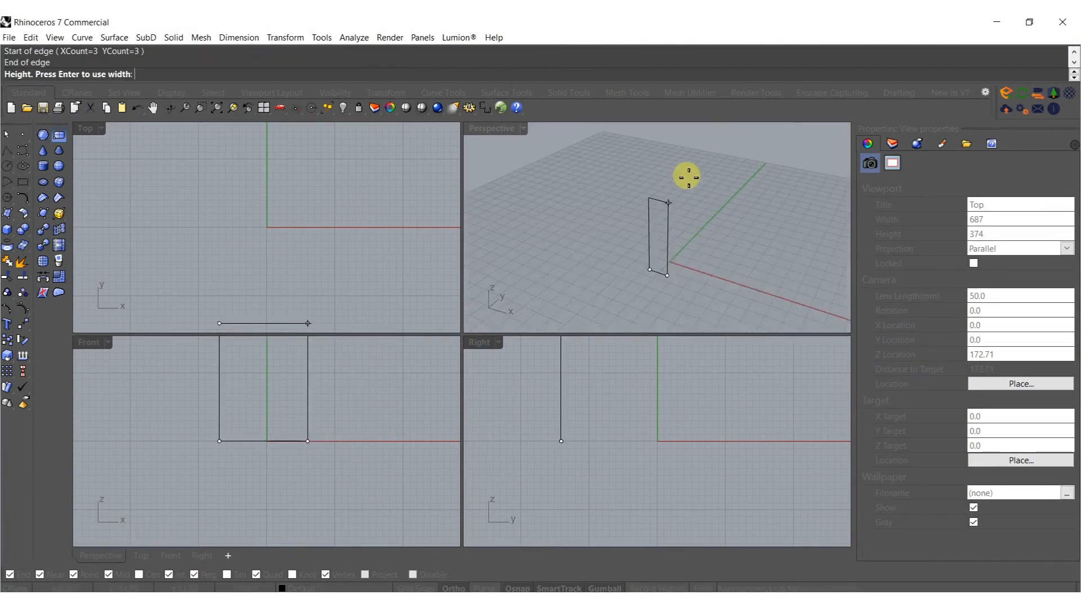
left_click(679, 179)
- Duplicate the vertical SubD plane along the Y axis to make a second parallel panel
right_click_drag(683, 239, 652, 241)
left_click(649, 238)
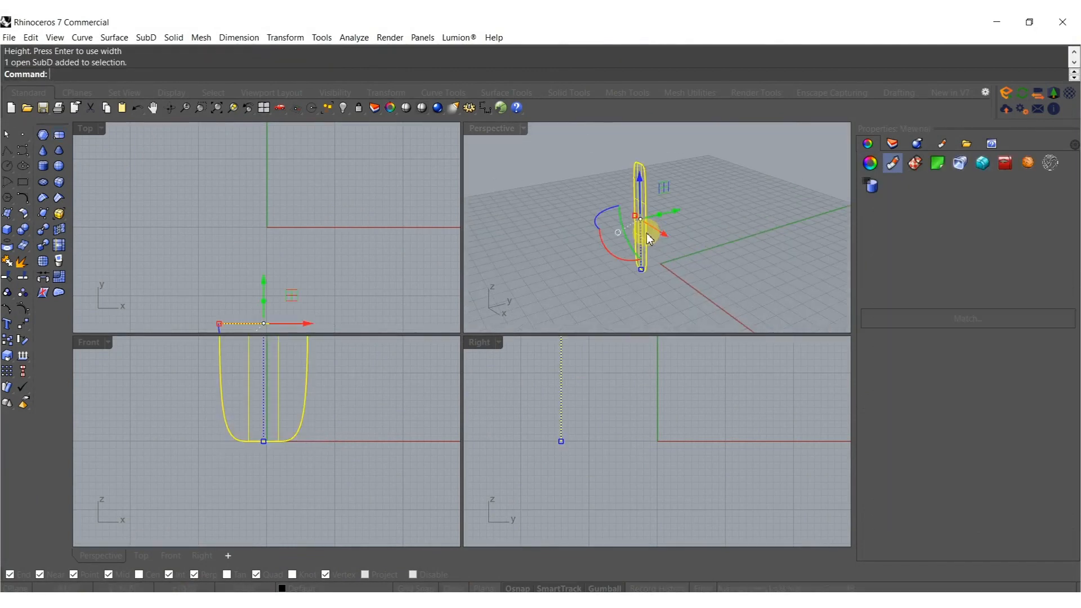
left_click_drag(657, 216, 676, 208)
key("alt")
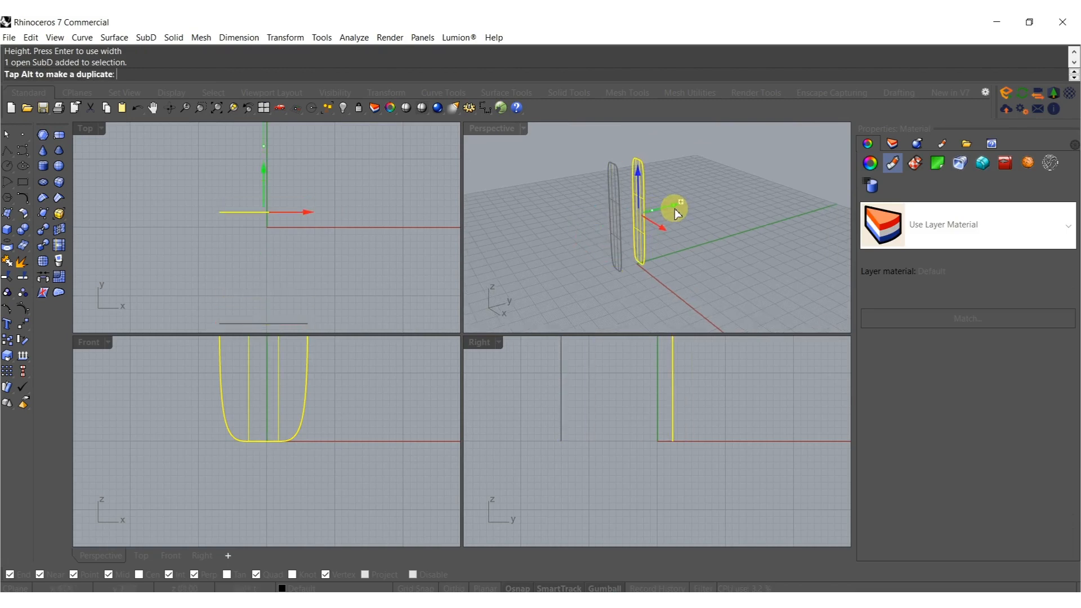
left_click(667, 232)
- Set the perspective view to Shaded display and maximize it
left_click_drag(598, 212, 598, 213)
middle_click(608, 211)
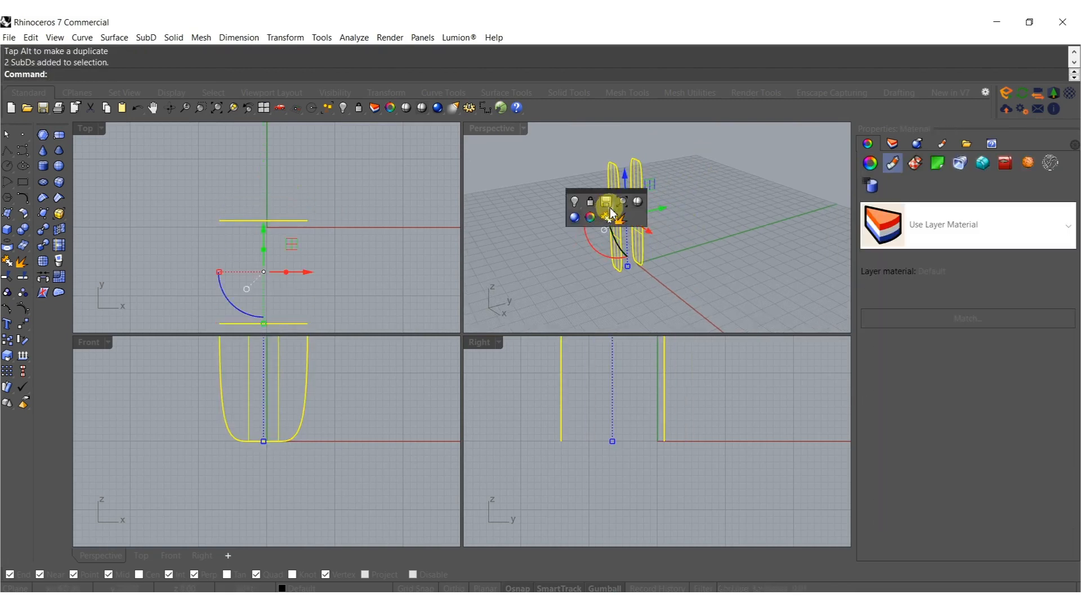
left_click(636, 204)
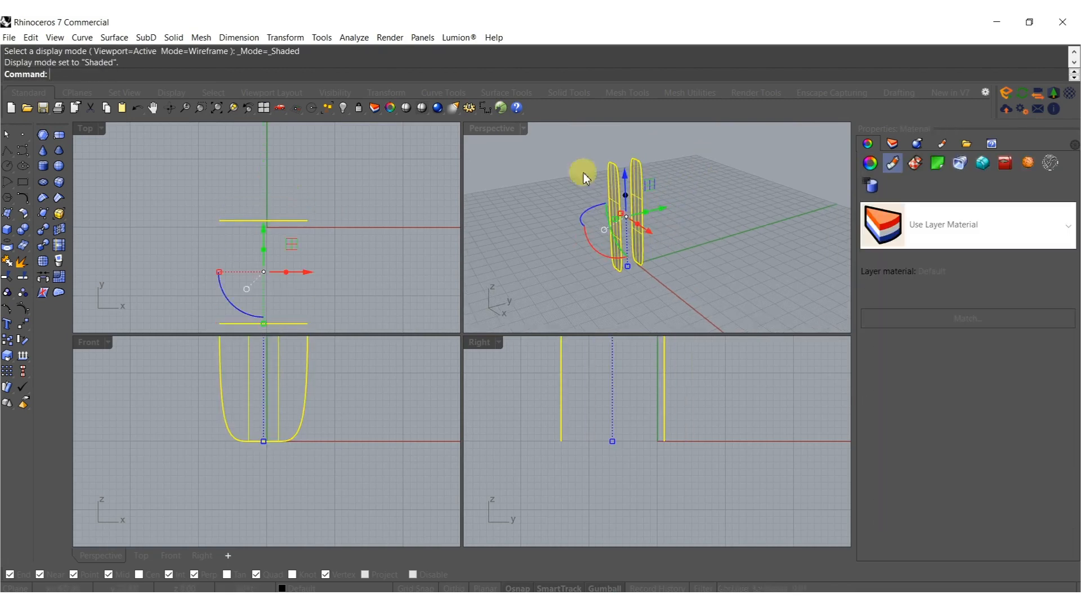
double_click(495, 130)
mouse_move(524, 257)
right_mouse_down()
mouse_move(458, 253)
mouse_move(636, 275)
mouse_move(511, 326)
right_mouse_up()
left_click(636, 275)
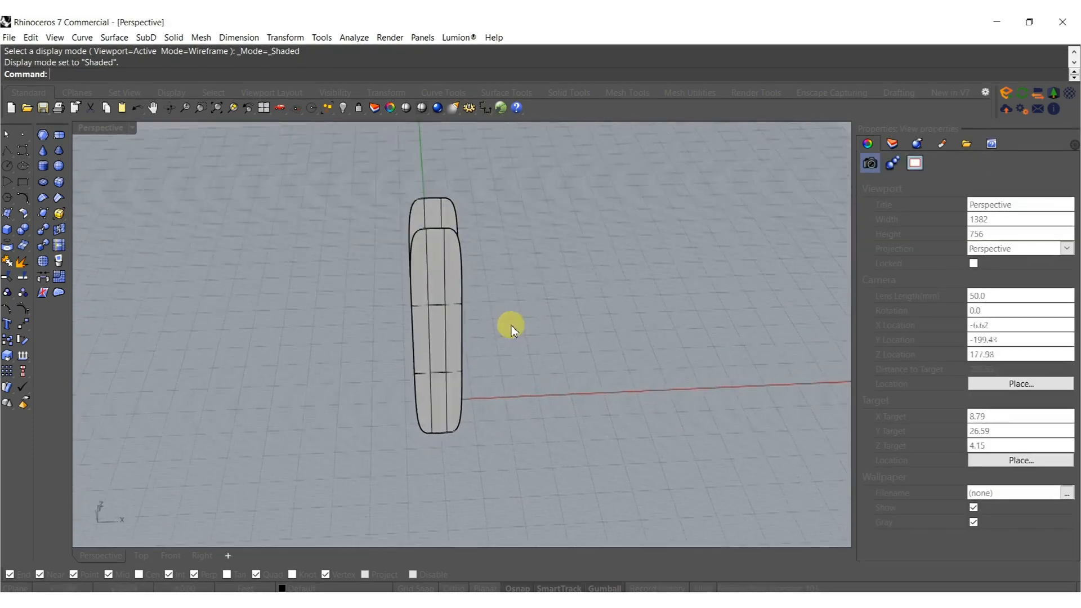
- Select the centre face of both SubD panels and scale them wider along X
scroll(224, 317, "up", 5)
left_click(393, 293, "ctrl+shift")
scroll(398, 311, "down", 10)
right_click_drag(399, 311, 411, 292)
scroll(455, 281, "up", 8)
left_click(455, 282, "ctrl+shift")
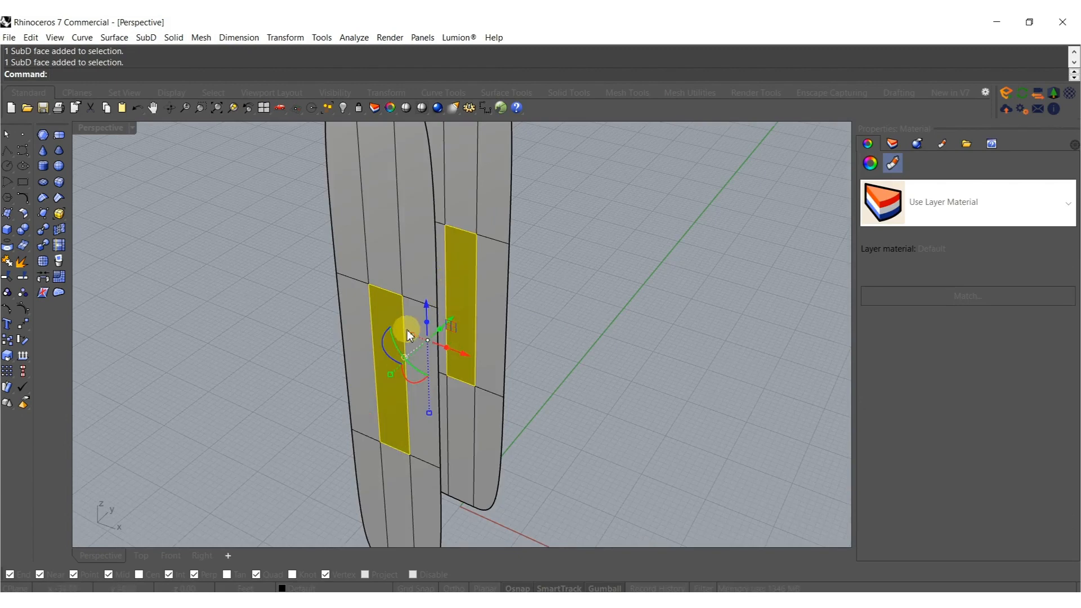
left_click_drag(412, 337, 393, 336)
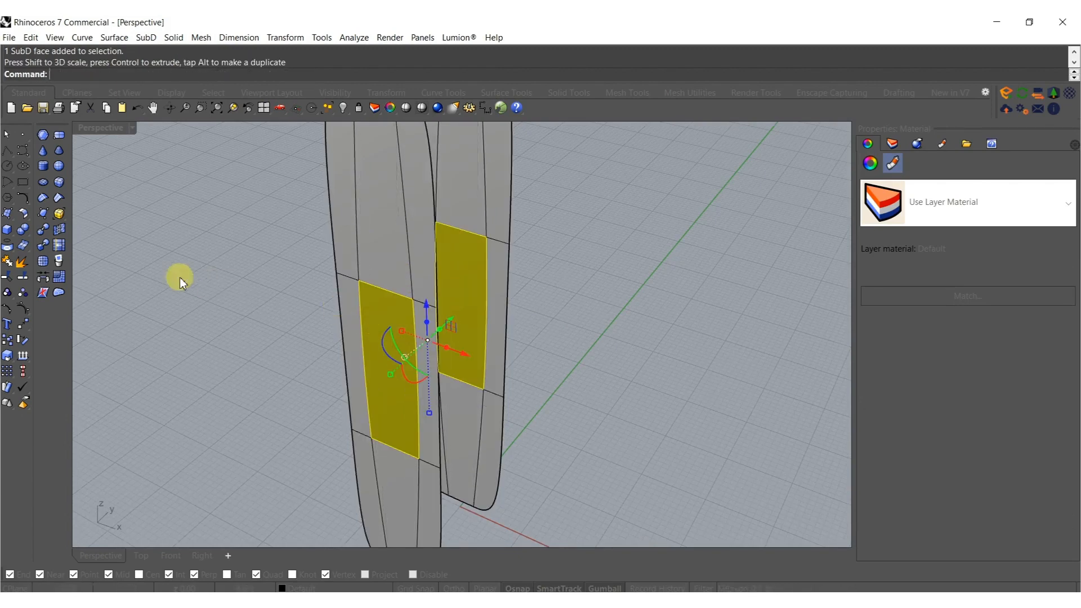
- Bridge the two selected centre faces with 1 segment, joined, at 100% straightness
left_click(42, 277)
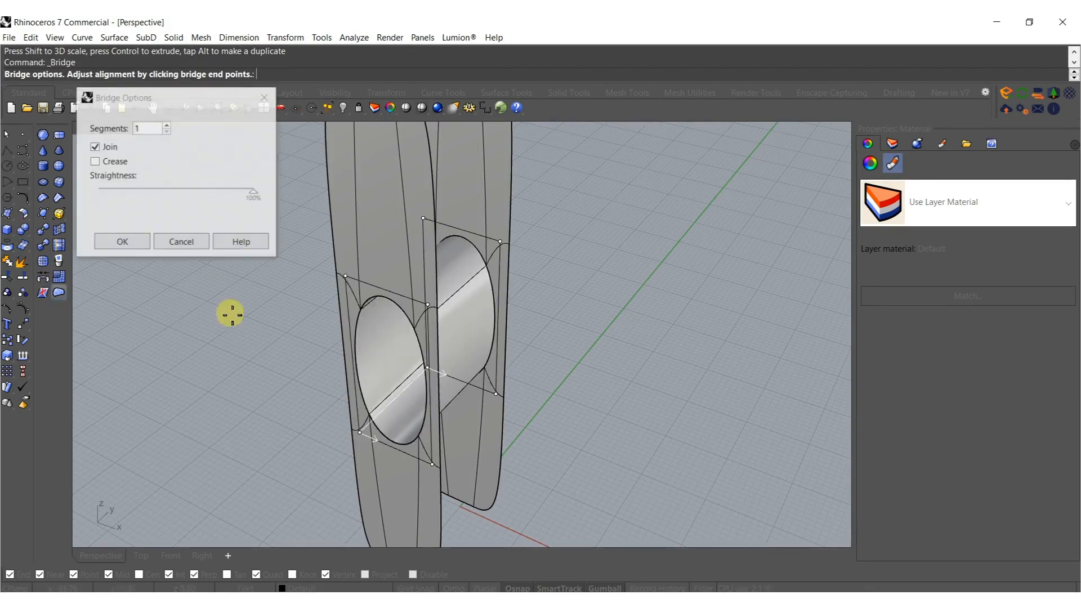
right_click(231, 316)
scroll(461, 435, "down", 10)
right_click_drag(461, 435, 365, 260)
scroll(364, 297, "up", 8)
scroll(363, 330, "down", 8)
right_click_drag(363, 330, 429, 314)
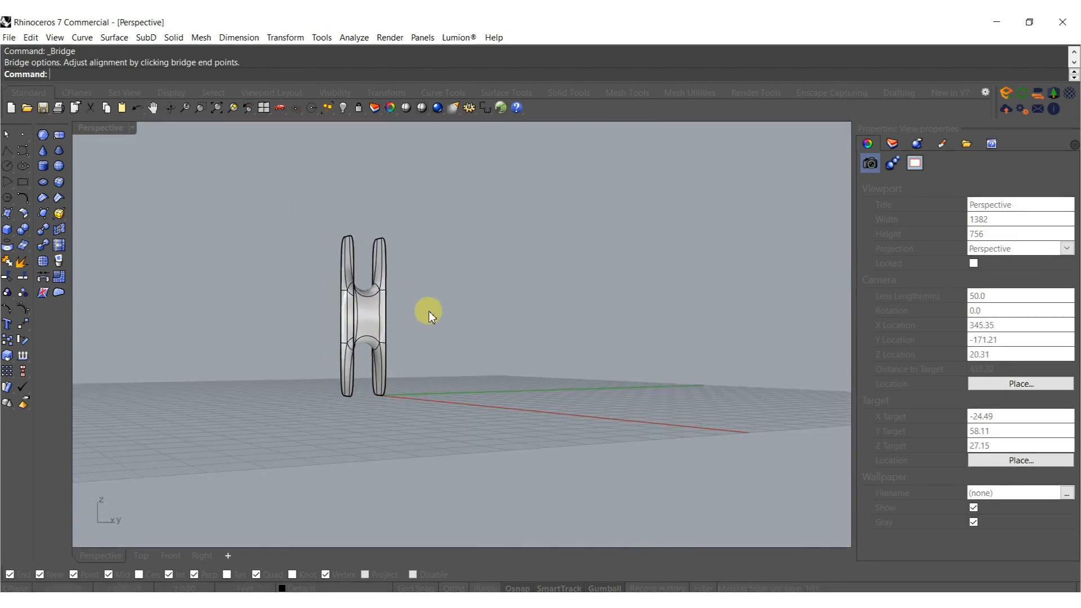
left_click_drag(277, 211, 279, 201)
mouse_move(325, 249)
right_mouse_down()
mouse_move(323, 275)
mouse_move(336, 244)
right_mouse_up()
key("Escape")
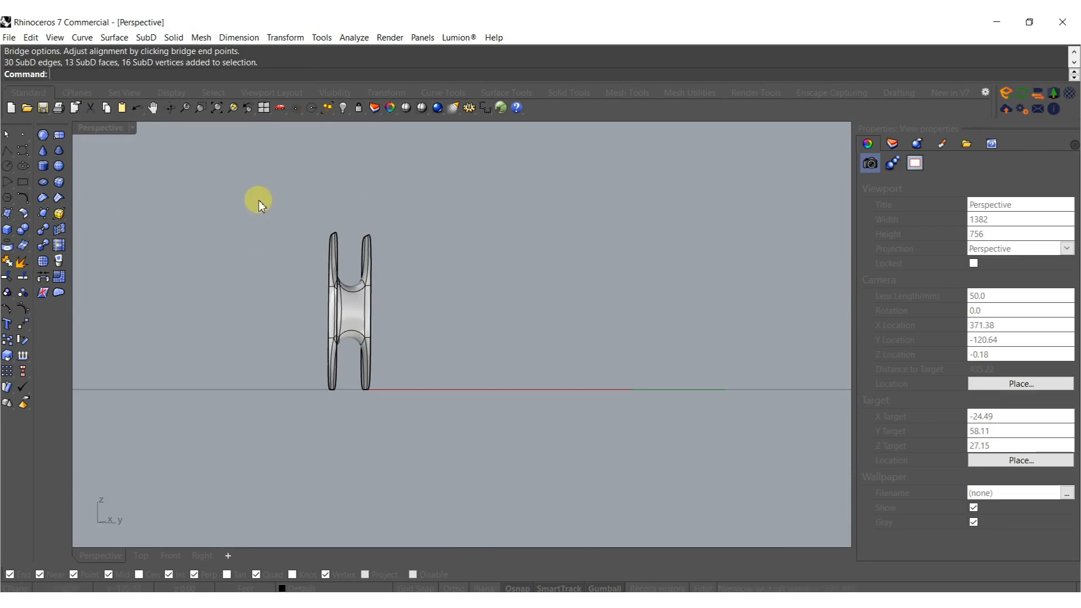
- Select the upper part of both panels down to the bridge and rotate it about the vertical axis to twist the form
left_click_drag(426, 316, 427, 315)
right_click_drag(394, 309, 361, 353)
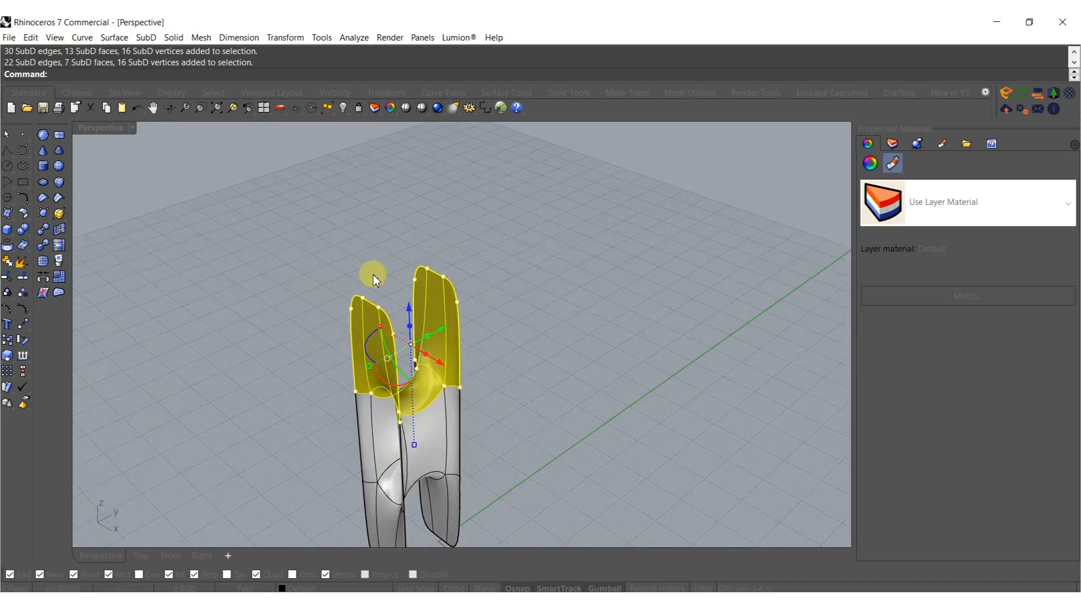
left_click_drag(372, 334, 338, 372)
right_click_drag(338, 372, 389, 354)
key("Escape")
right_click_drag(332, 334, 381, 422, "shift")
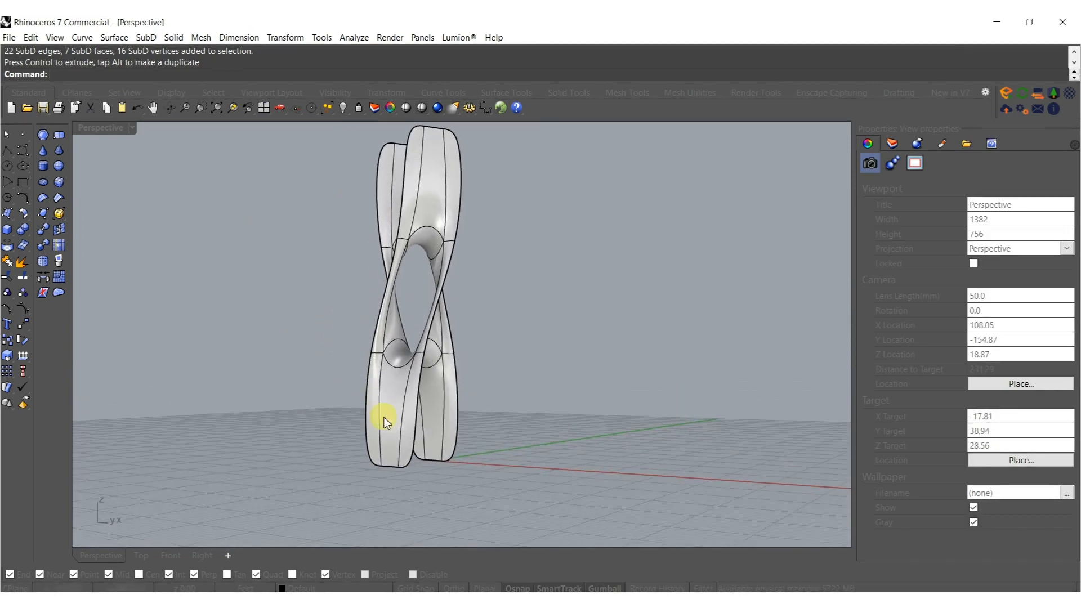
- Bridge the bottom edges of the two panels with 1 joined segment
left_click_drag(336, 434, 510, 498)
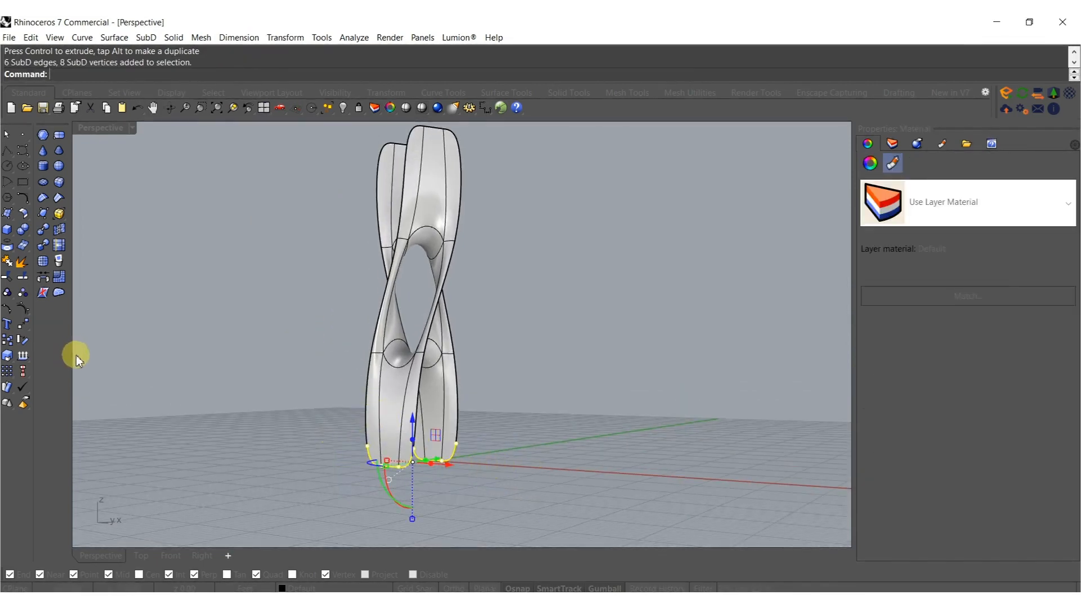
left_click(49, 275)
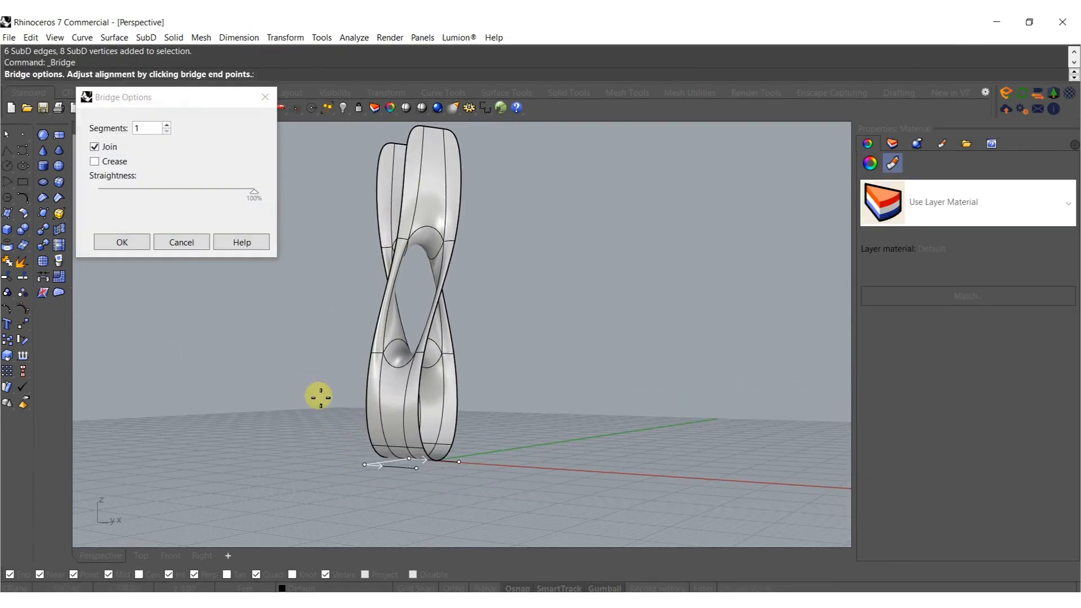
right_click(339, 360)
- Bridge the top edges of the two panels with the same bridge settings
right_click_drag(339, 360, 336, 494, "shift")
left_click_drag(337, 221, 515, 293)
right_click(516, 293)
right_click(516, 293)
scroll(472, 285, "down", 5)
right_click_drag(493, 321, 521, 298, "shift")
scroll(466, 364, "up", 5)
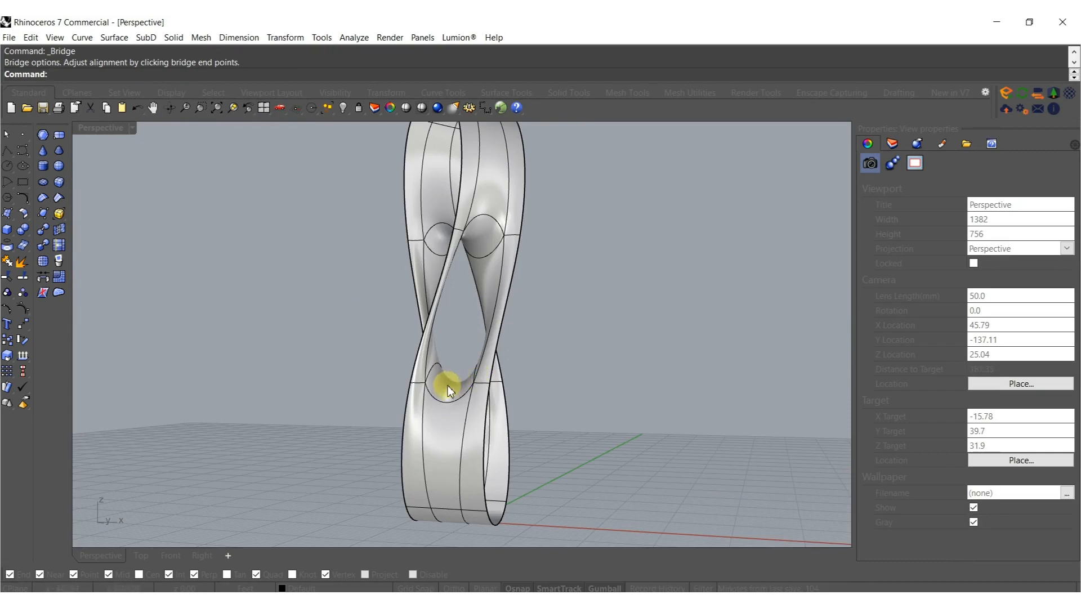
- Move the face at the base of the central opening downward along Z
left_click(447, 384, "ctrl+shift")
key("Escape")
left_click(443, 386, "ctrl+shift")
left_click_drag(457, 350, 456, 374)
right_click_drag(470, 318, 433, 354)
left_click(315, 195)
- Select the bridged top end of the form and scale it narrower along X
left_click_drag(586, 253, 586, 252)
right_click_drag(586, 252, 346, 371)
left_click_drag(336, 374, 376, 383)
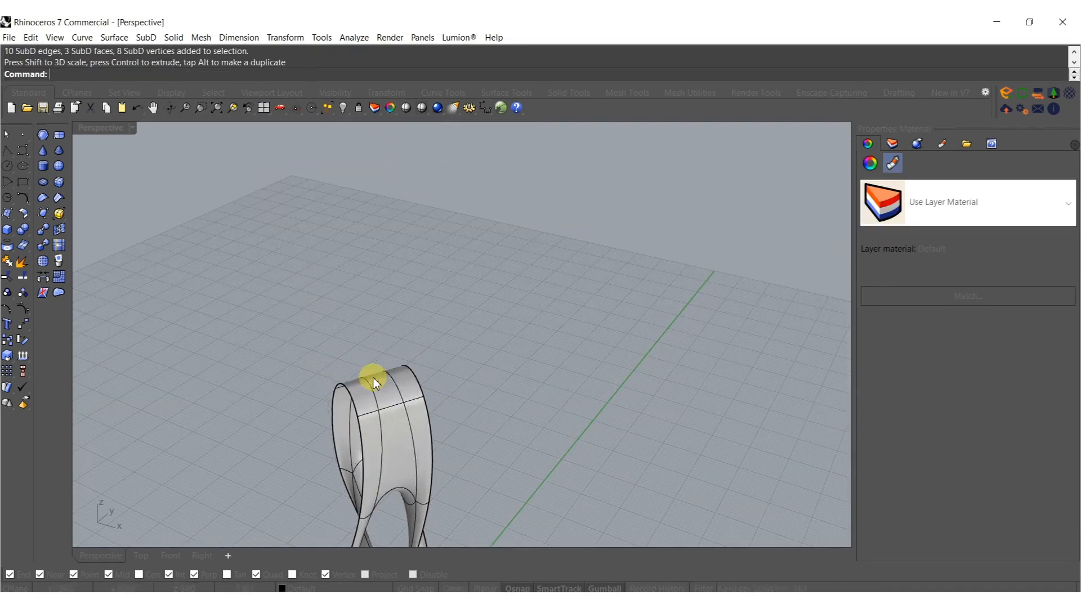
- Raise the middle face of the top end along Z to form a rounded peak
left_click(377, 384, "ctrl+shift")
key("Escape")
left_click(384, 389, "ctrl+shift")
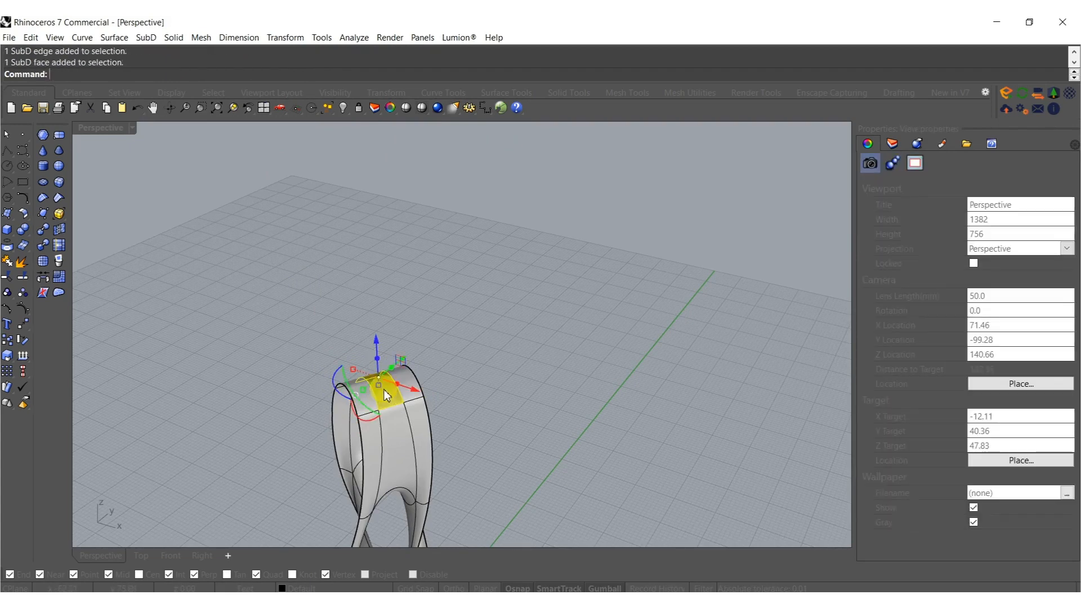
left_click(371, 331)
left_click_drag(376, 340, 371, 306)
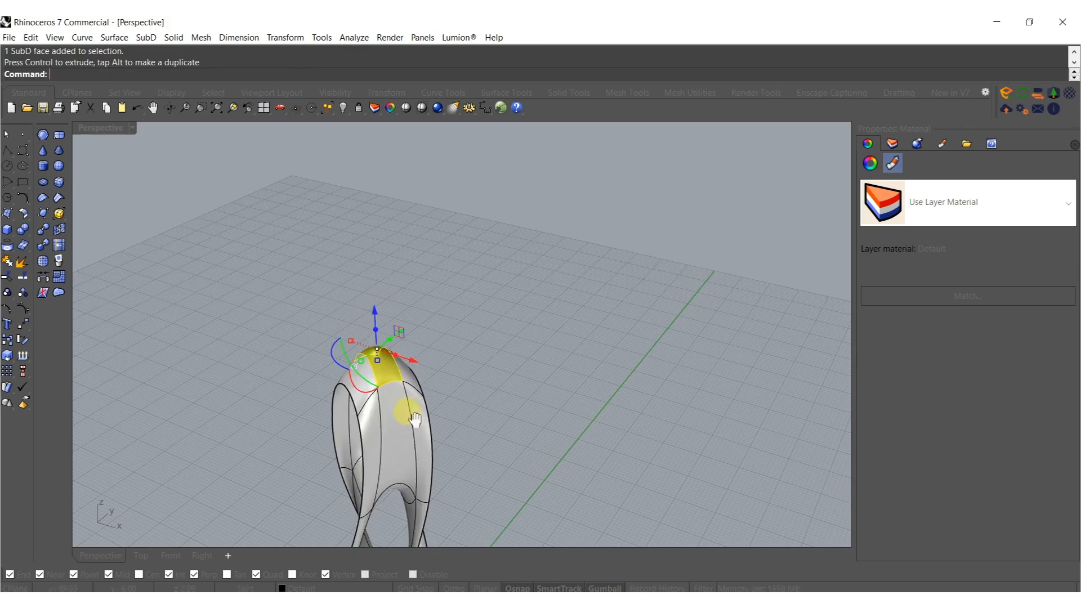
right_click_drag(407, 412, 434, 228, "shift")
right_click_drag(428, 330, 434, 216)
key("Escape")
- Pull the middle face of the bottom end downward along Z to form a matching point
scroll(417, 303, "up", 3)
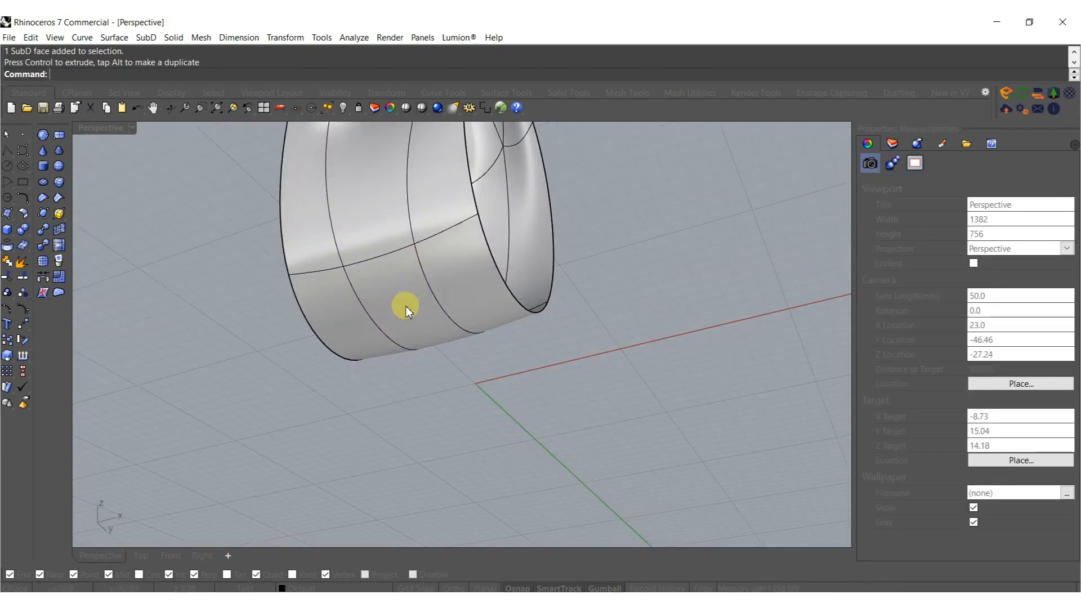
left_click(409, 304, "ctrl+shift")
scroll(411, 302, "down", 3)
left_click_drag(418, 274, 417, 314)
right_click_drag(448, 236, 537, 349, "shift")
scroll(430, 346, "down", 5)
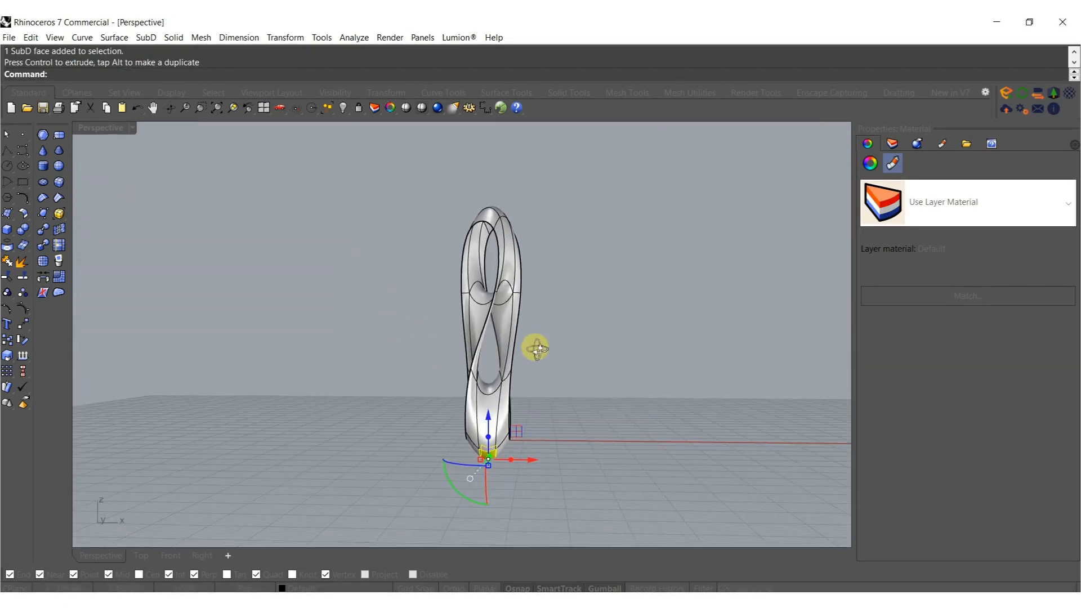
left_click(493, 188)
- Select the whole top end of the form and move it slightly upward along Z
right_click_drag(493, 467, 462, 354)
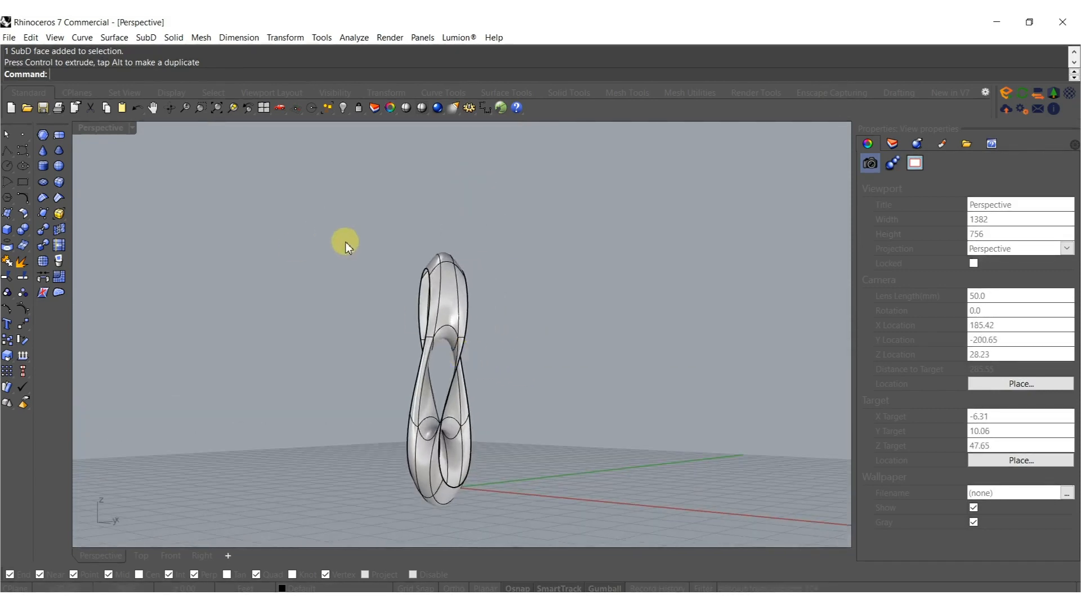
right_click_drag(345, 242, 348, 248)
left_click_drag(506, 308, 507, 308)
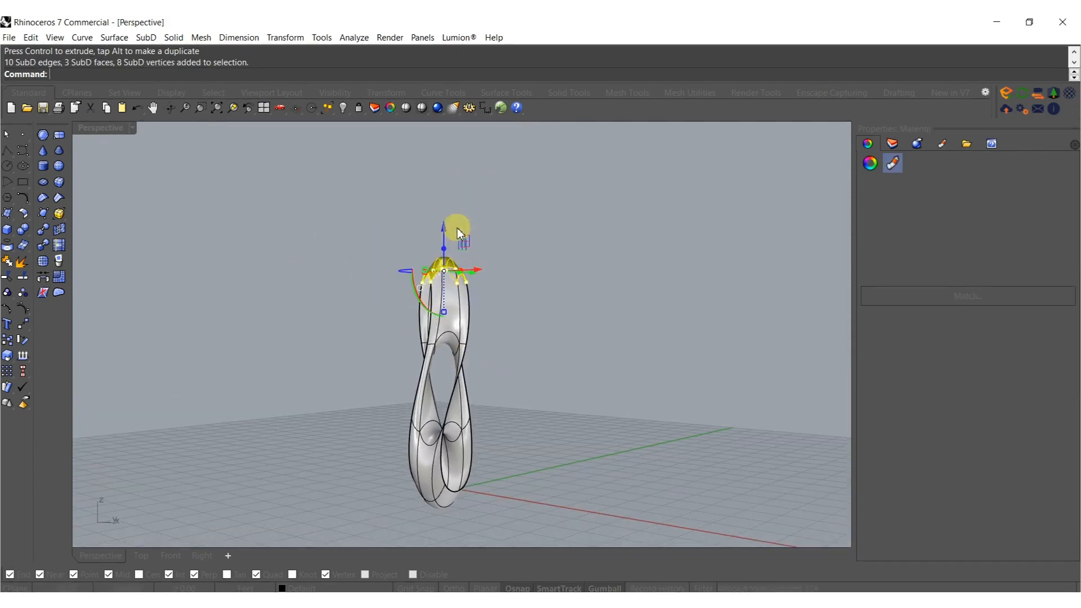
left_click_drag(445, 229, 445, 220)
- Select the bridge face above the central opening, then move and scale it to refine the opening
scroll(447, 313, "up", 8)
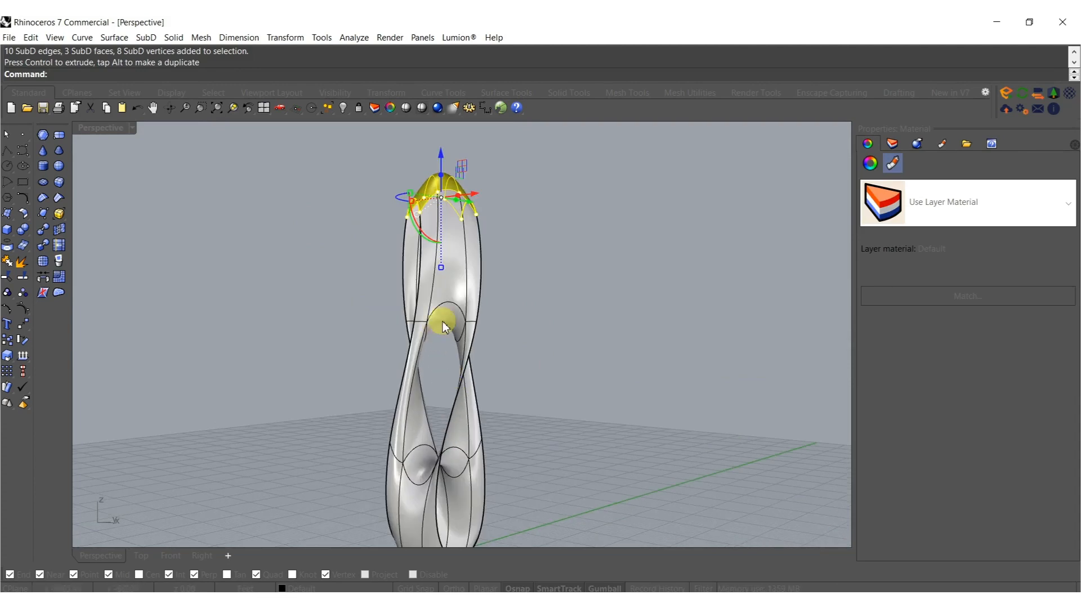
left_click(432, 279, "ctrl+shift")
scroll(433, 279, "down", 6)
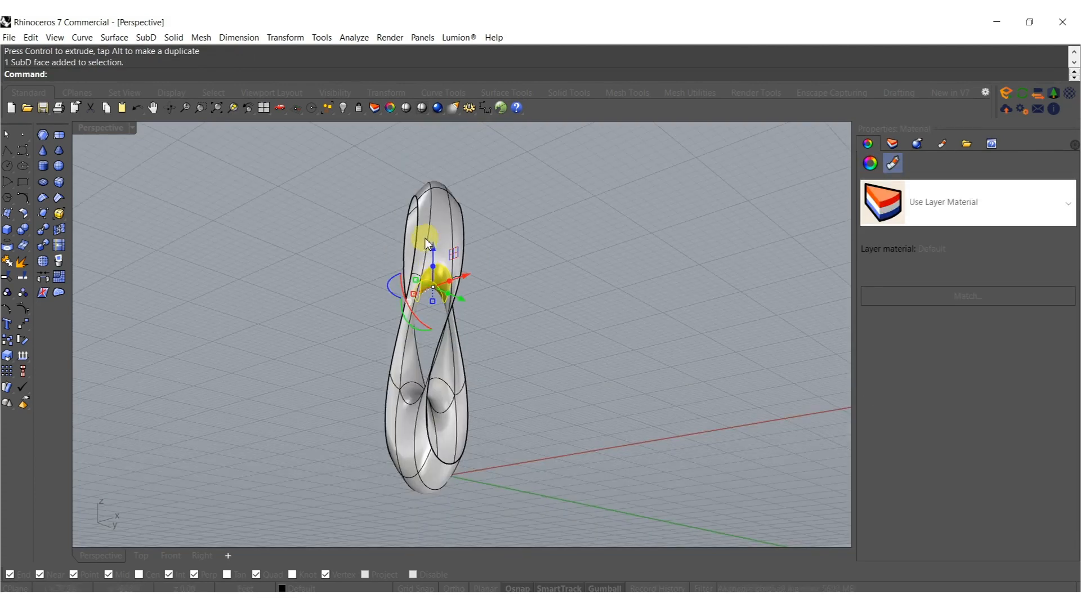
mouse_move(435, 252)
left_mouse_down()
mouse_move(437, 225)
mouse_move(422, 257)
left_mouse_up()
scroll(413, 266, "up", 4)
scroll(445, 271, "down", 5)
right_click_drag(454, 321, 510, 374)
left_click(443, 365)
right_click_drag(443, 365, 484, 392)
- Select the bottom end of the form and rotate it about the vertical axis to add twist
right_click_drag(484, 391, 448, 384, "shift")
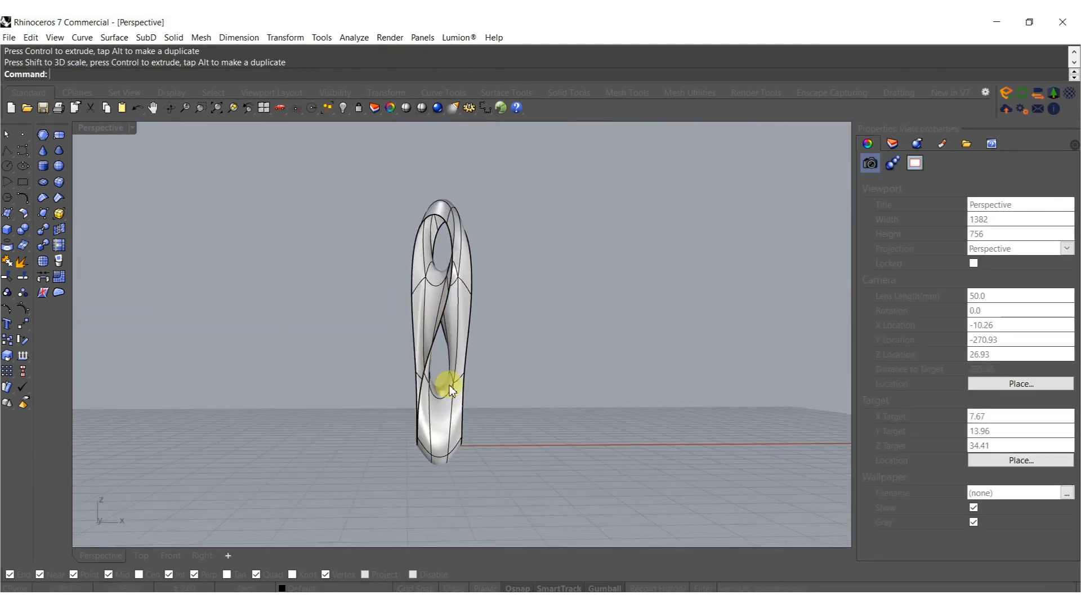
left_click_drag(361, 406, 529, 506)
right_click_drag(529, 506, 387, 481)
left_click_drag(380, 473, 418, 471)
right_click_drag(405, 383, 451, 348)
right_click_drag(461, 405, 404, 446)
left_click_drag(380, 457, 400, 470)
right_click_drag(400, 470, 493, 303)
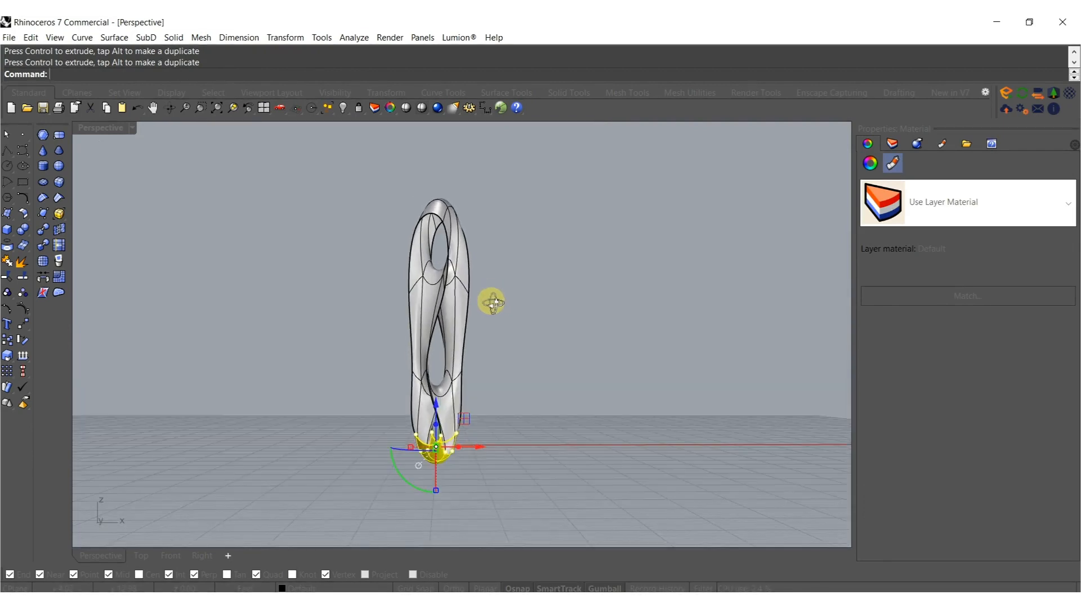
left_click(517, 313)
- Select the bottom end of the form again and scale it slightly wider
right_click_drag(489, 349, 486, 381, "shift")
left_click_drag(377, 374, 503, 511, "ctrl+shift")
right_click_drag(437, 461, 437, 466)
left_click_drag(401, 453, 392, 459)
left_click(327, 416)
- Select the complete SubD form and open Grasshopper
right_click_drag(418, 443, 386, 403)
left_click(395, 401)
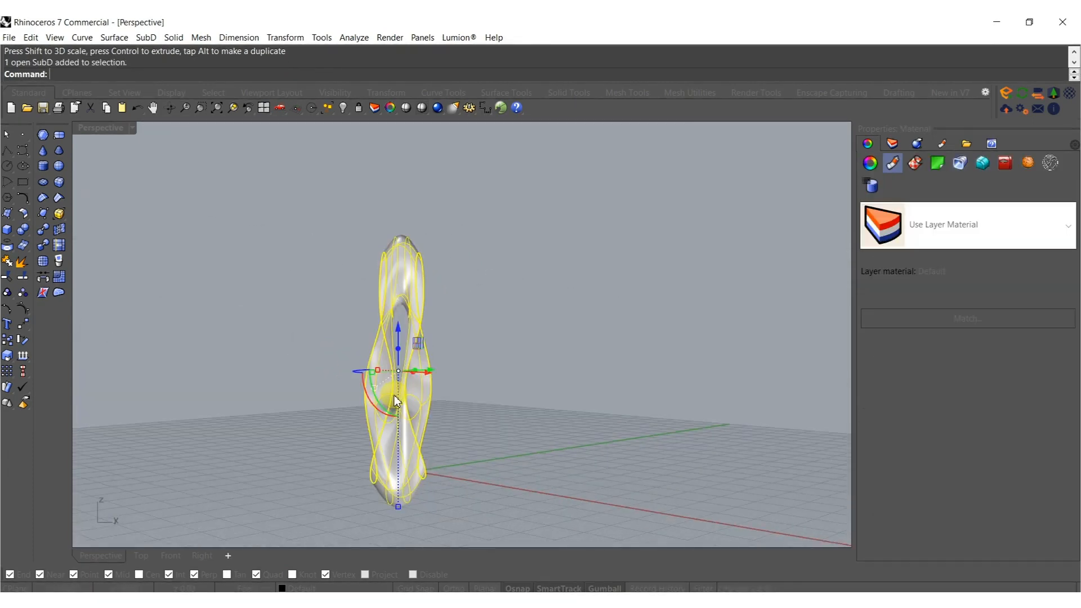
key("Return")
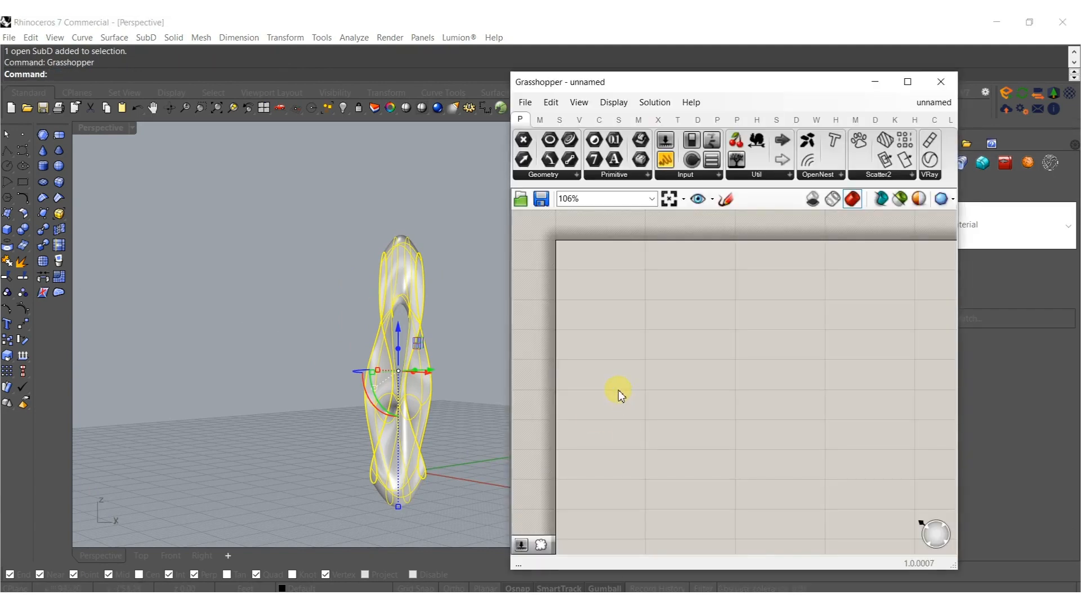
- Add a Brep parameter to the Grasshopper canvas and assign the selected SubD form to it
double_click(618, 390)
type("bre")
left_click(595, 356)
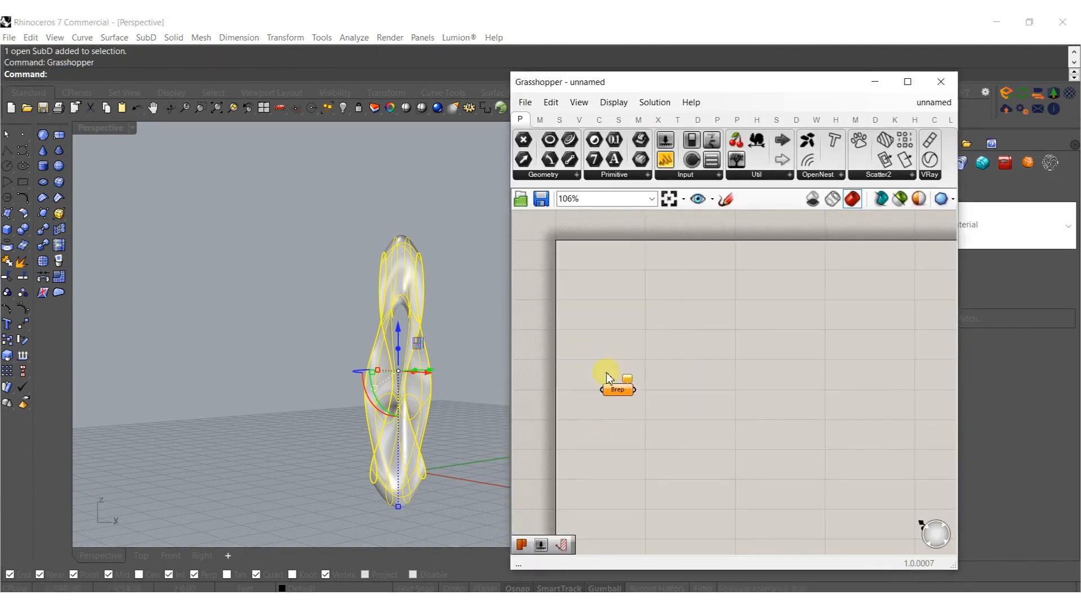
scroll(608, 374, "up", 5)
right_click(609, 383)
left_click(666, 490)
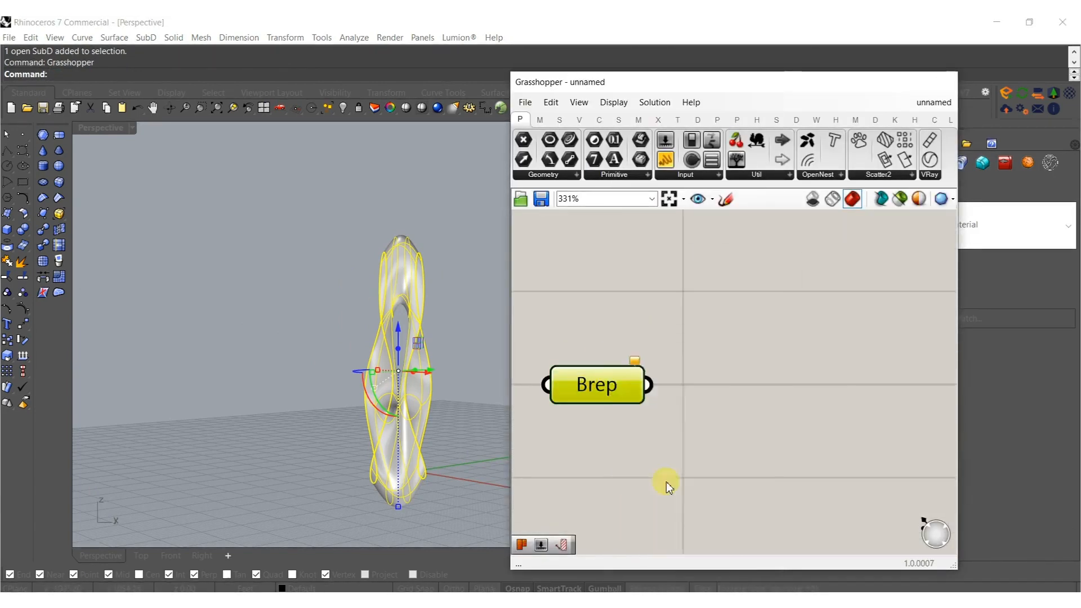
- Add a Contour component for Breps and connect the Brep parameter to its S input
double_click(689, 380)
type("contour")
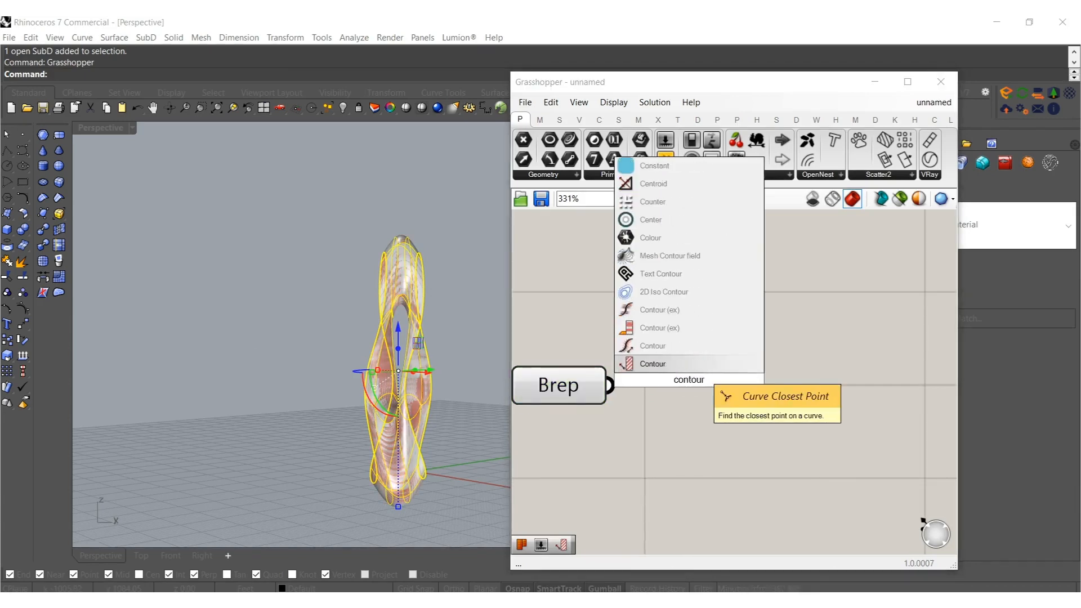
left_click(650, 363)
left_click_drag(634, 334, 611, 385)
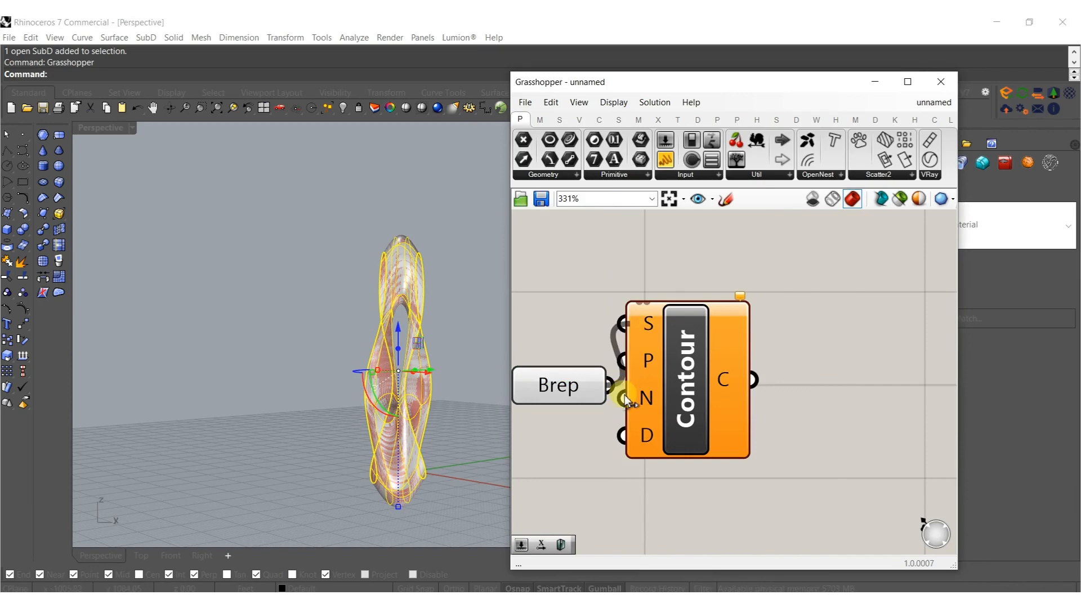
- Add a number slider set to 0.75 and connect it to the Contour component's D input
left_click_drag(688, 356, 750, 418)
right_click_drag(627, 451, 681, 353)
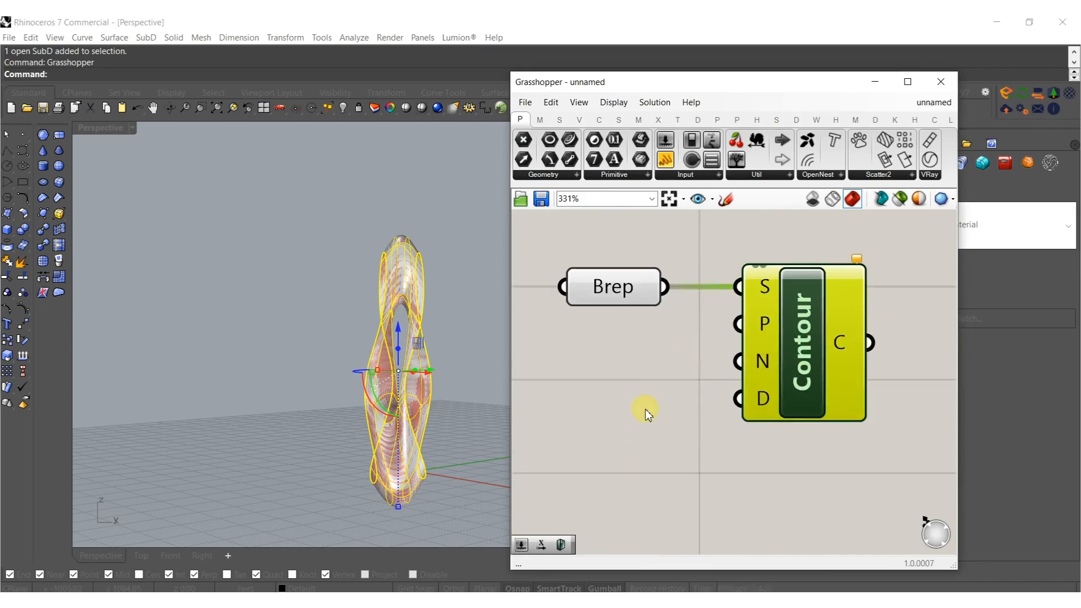
double_click(637, 409)
type(".75")
key("Return")
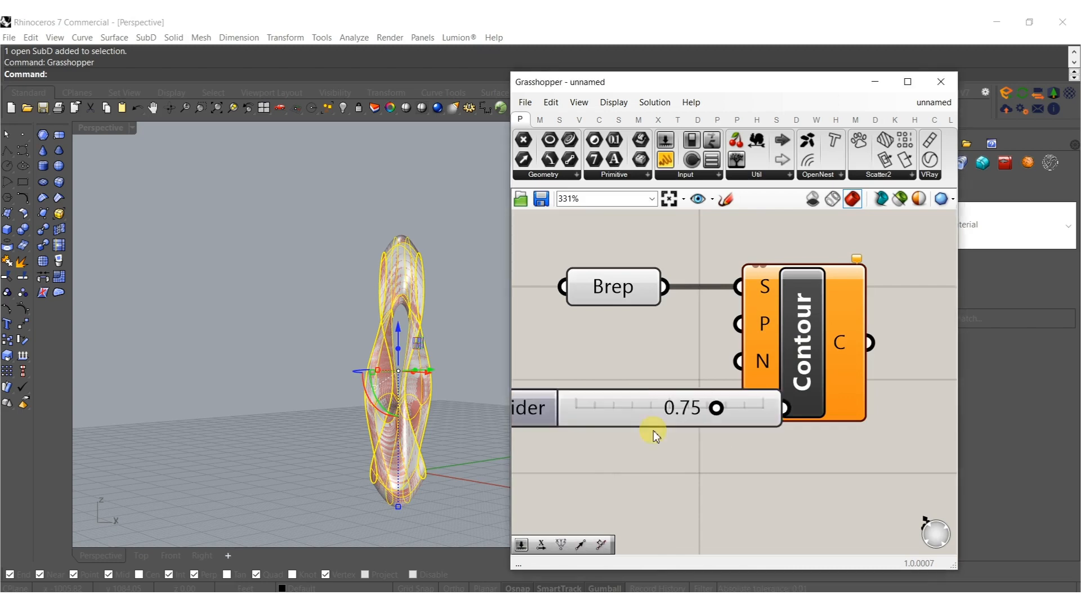
left_click_drag(671, 412, 593, 450)
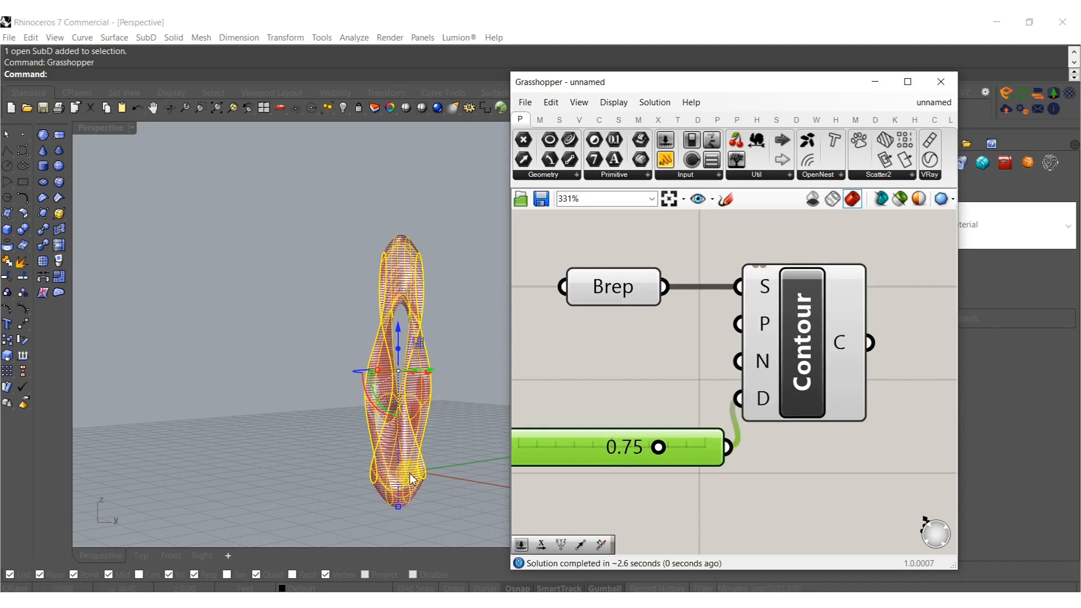
- Hide the SubD form in Rhino and turn off the preview of the Brep parameter
right_click_drag(414, 460, 410, 407)
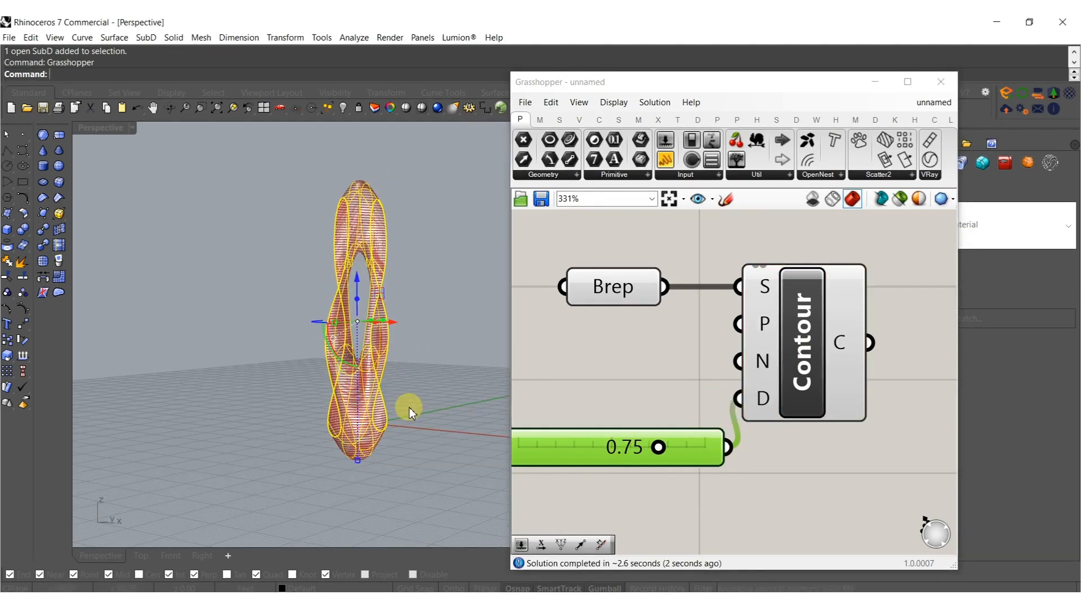
key("ctrl+h")
left_click_drag(734, 507, 587, 265)
middle_click(609, 289)
left_click(662, 244)
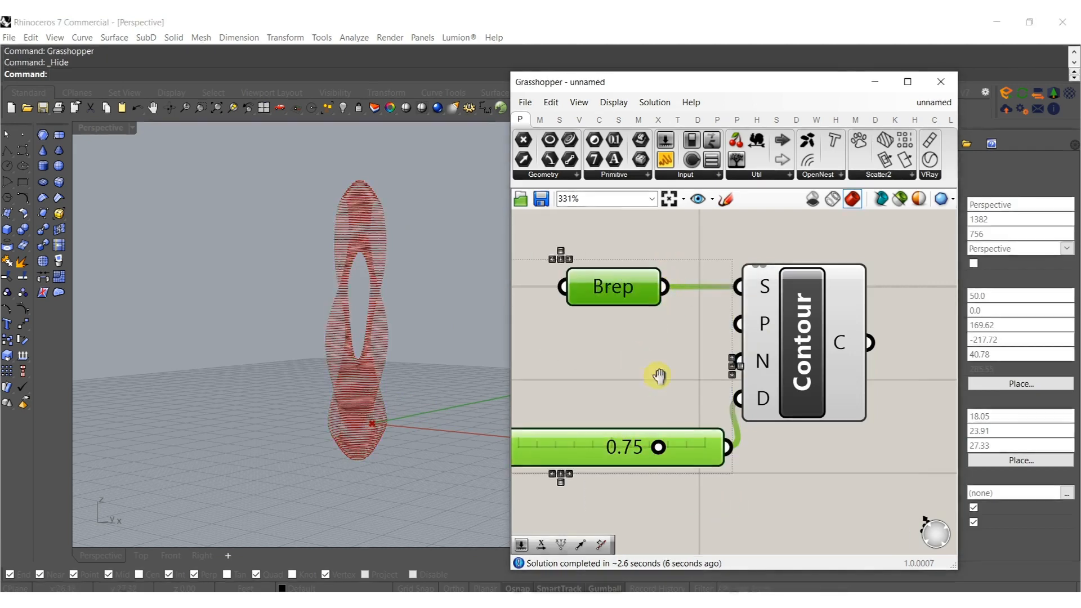
- Add a Construct Point component below the distance slider and place a copy of it underneath
right_click_drag(659, 376, 769, 298)
double_click(664, 472)
type("xyz")
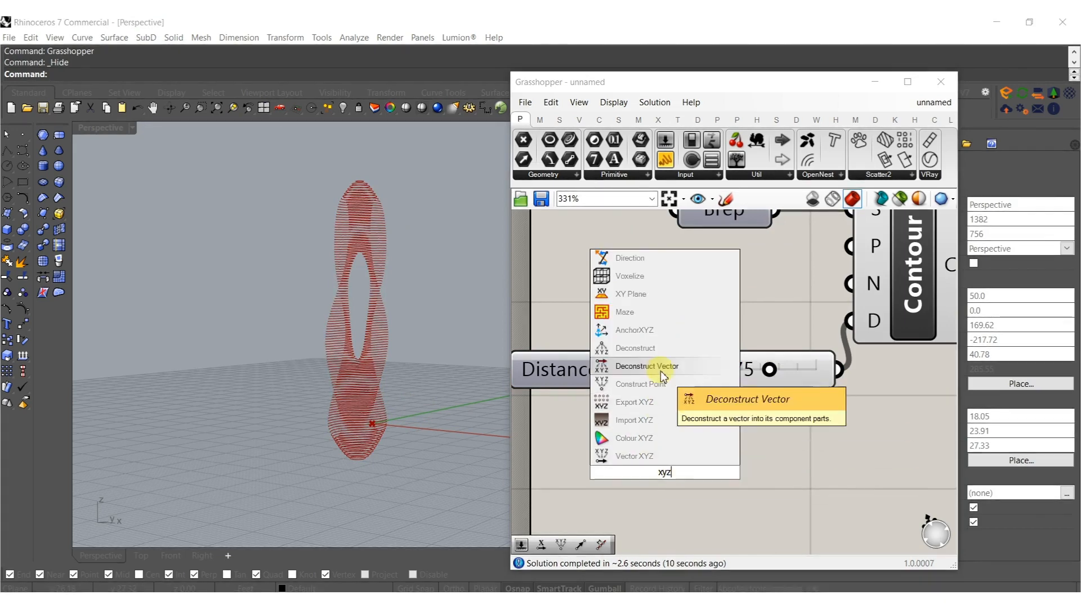
left_click(648, 387)
right_click_drag(652, 387, 749, 239)
left_click_drag(749, 239, 645, 315)
left_click_drag(647, 472, 645, 474, "alt")
- Add a number slider set to 5.000 in front of the lower Construct Point component
right_click_drag(684, 381, 824, 226)
double_click(632, 338)
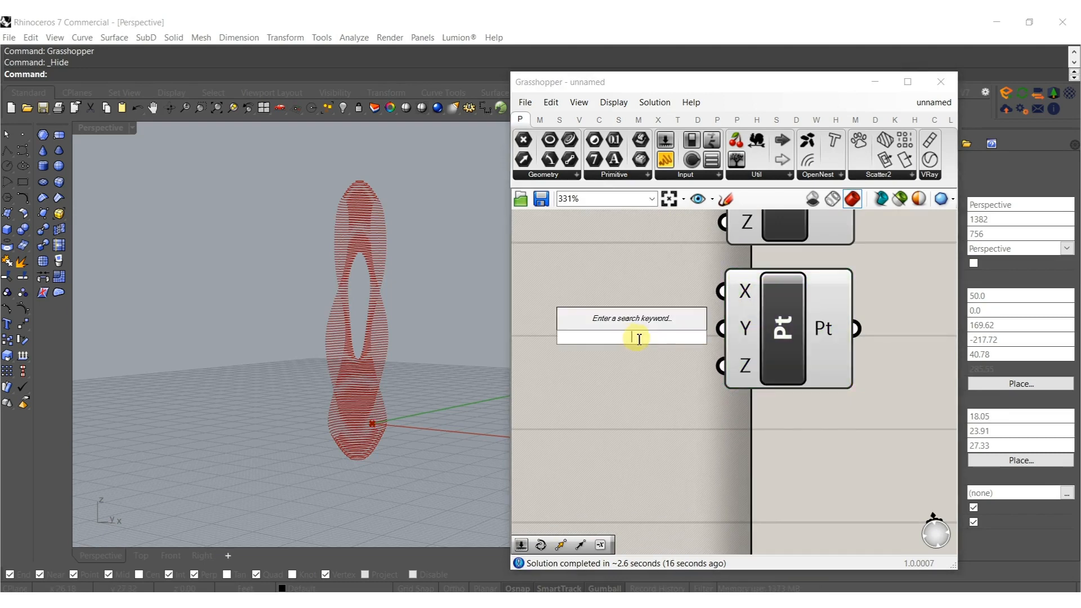
type("5.")
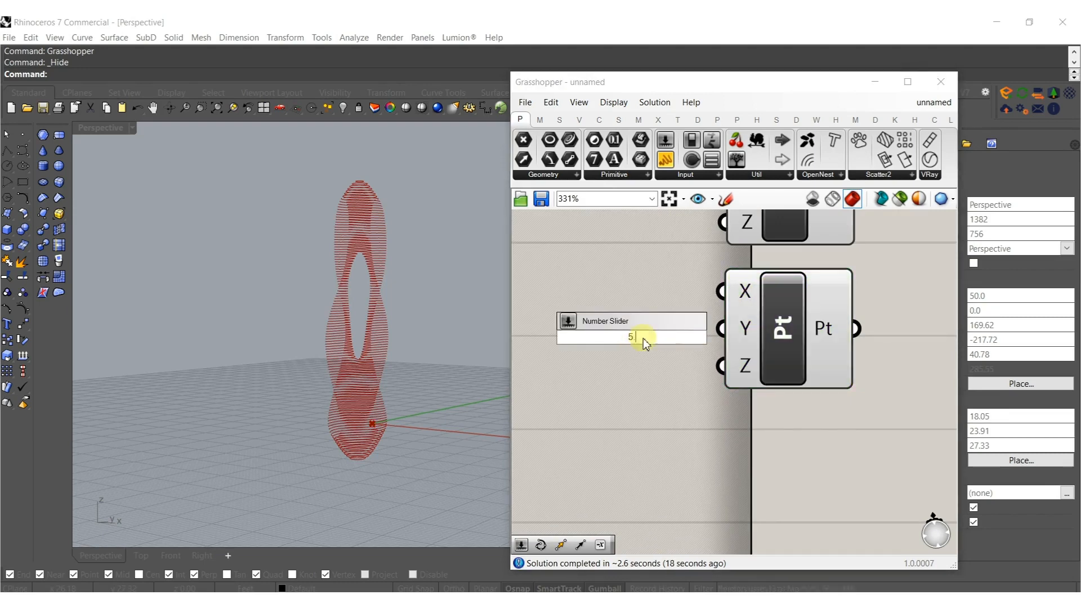
type("000")
key("Return")
left_click_drag(708, 337, 623, 329)
left_click(621, 367)
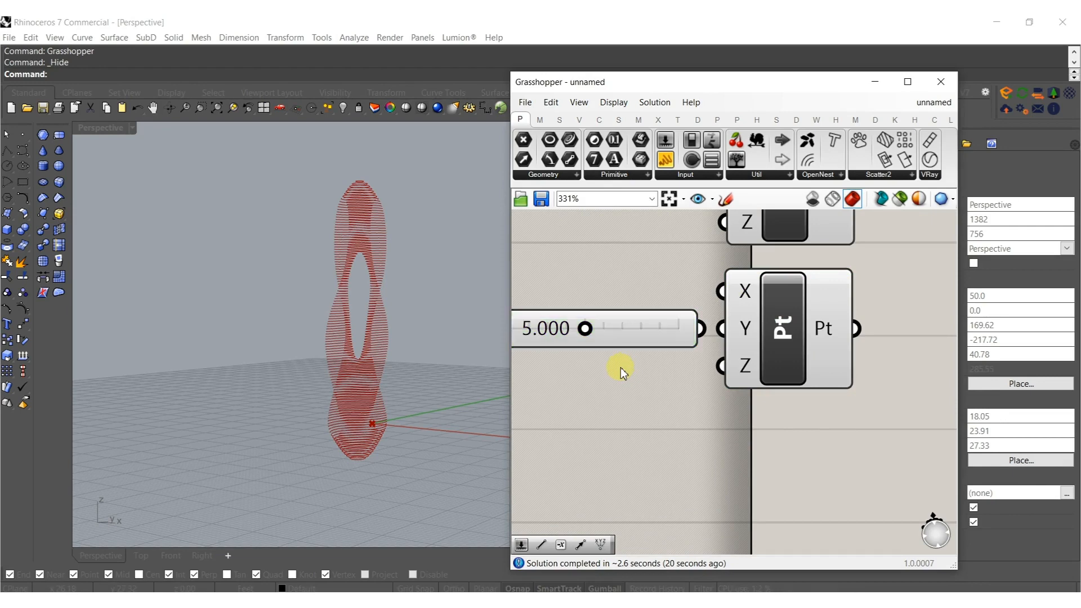
- Add a second slider set to 10.000 and connect the 5.000 and 10.000 sliders to the lower point's Y and Z inputs
double_click(621, 367)
type("1")
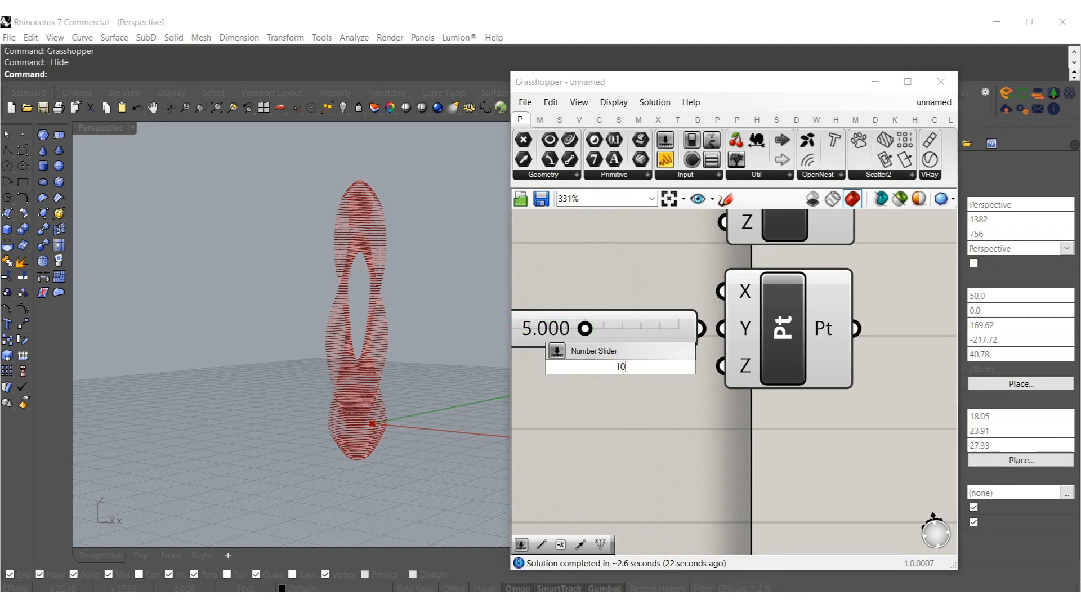
type("0")
key("Return")
left_click_drag(650, 376, 577, 393)
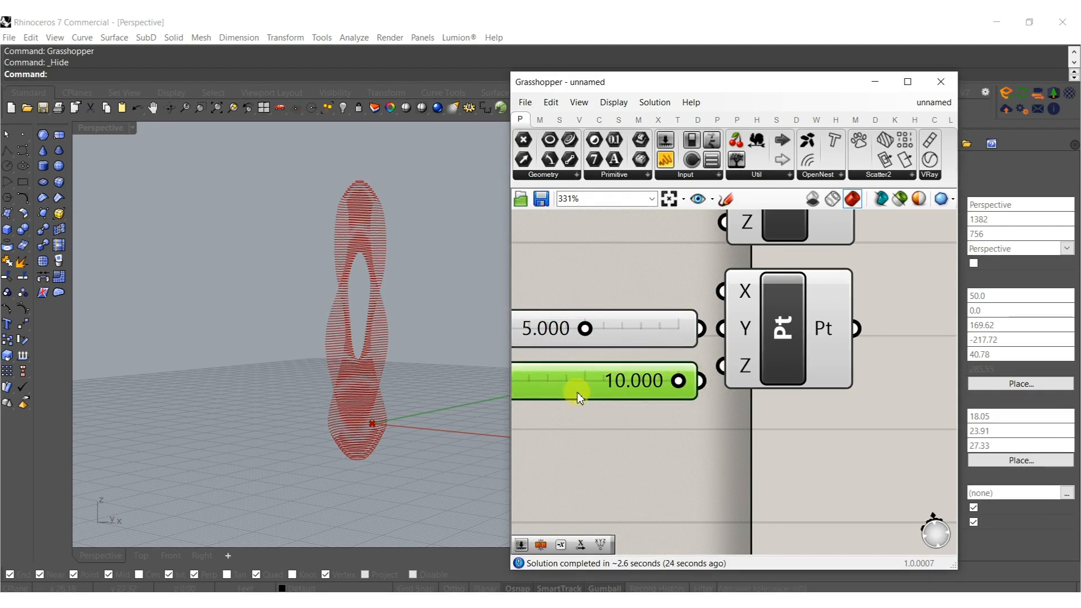
left_click_drag(724, 376, 700, 380)
left_click_drag(720, 332, 699, 332)
left_click_drag(636, 391, 574, 398)
left_click_drag(674, 326, 603, 342)
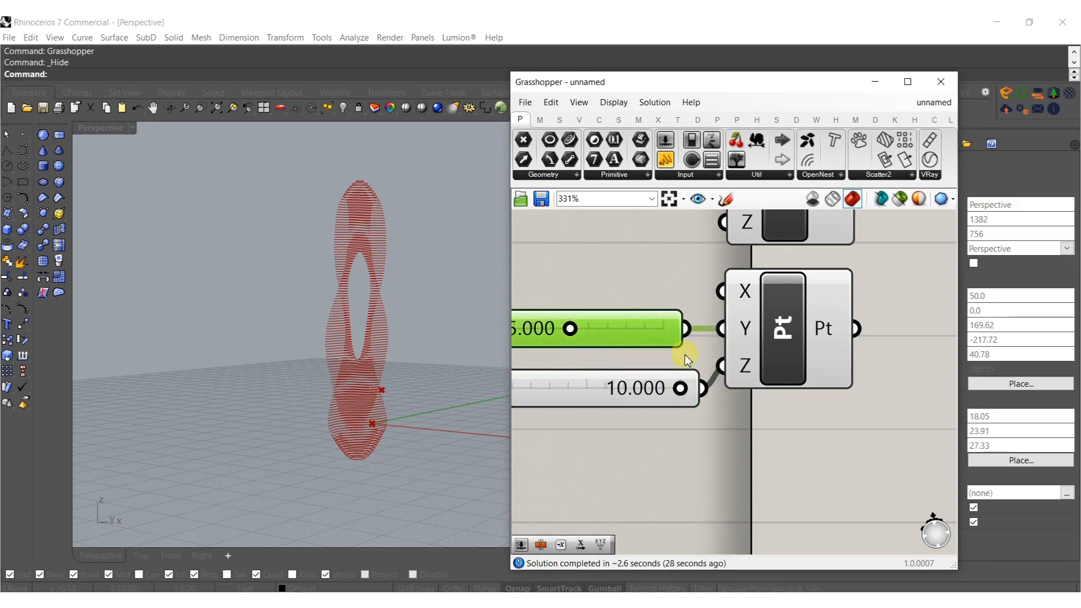
- Add a Vector 2Pt component and connect the upper point to A and the lower point to B
right_click_drag(685, 354, 614, 356)
right_click_drag(345, 423, 322, 410)
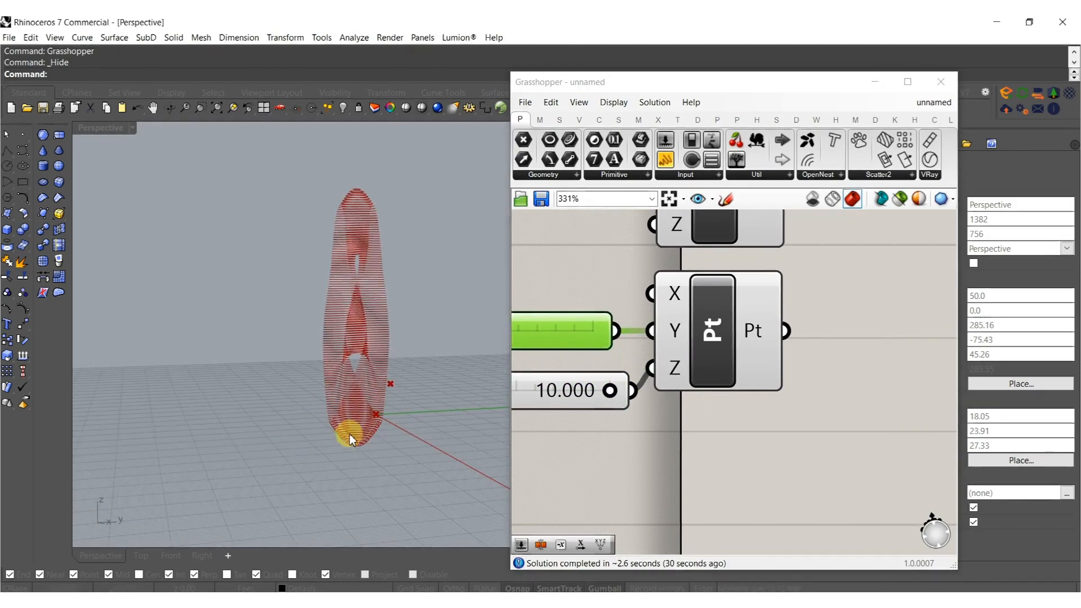
right_click_drag(831, 360, 739, 420)
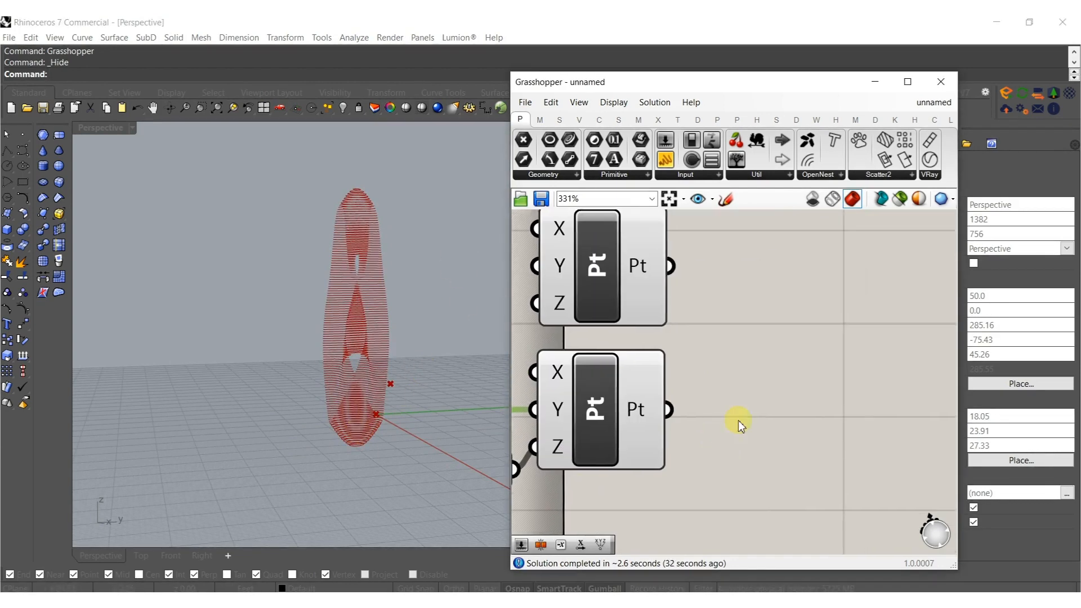
double_click(751, 377)
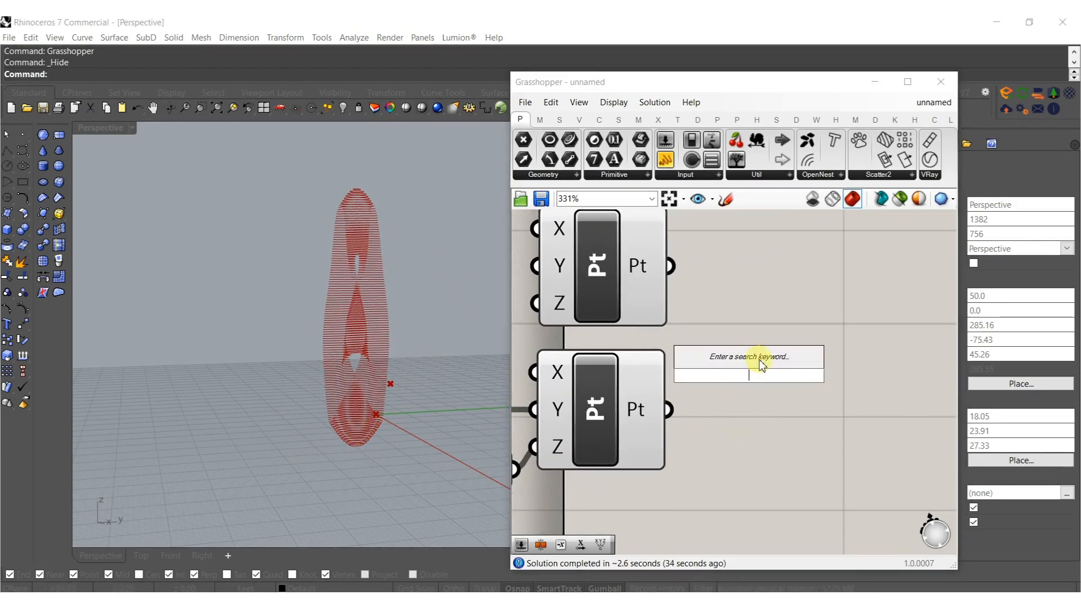
type("vec")
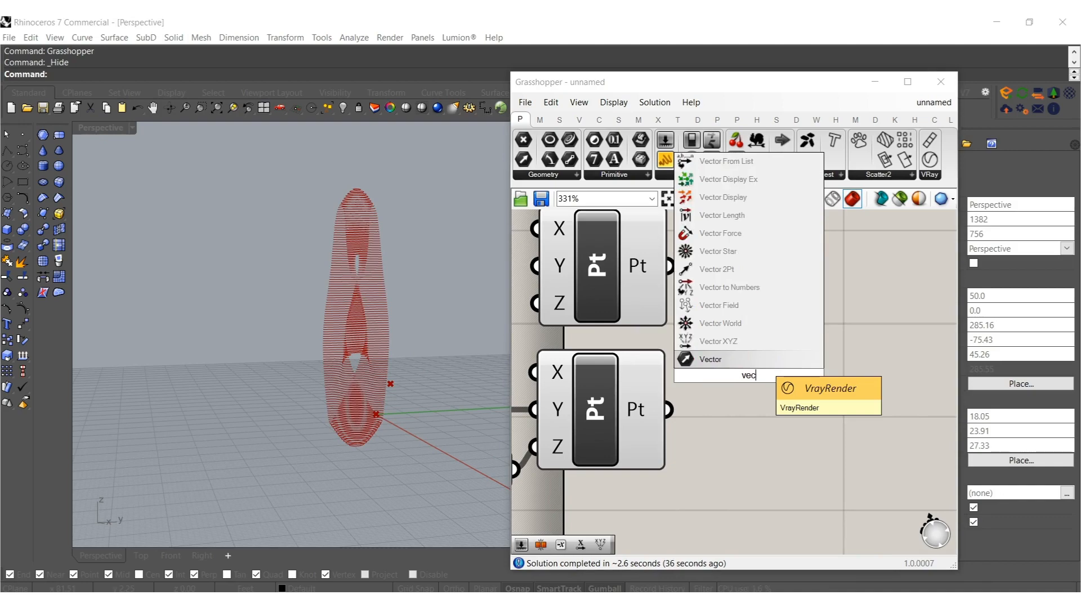
left_click(721, 269)
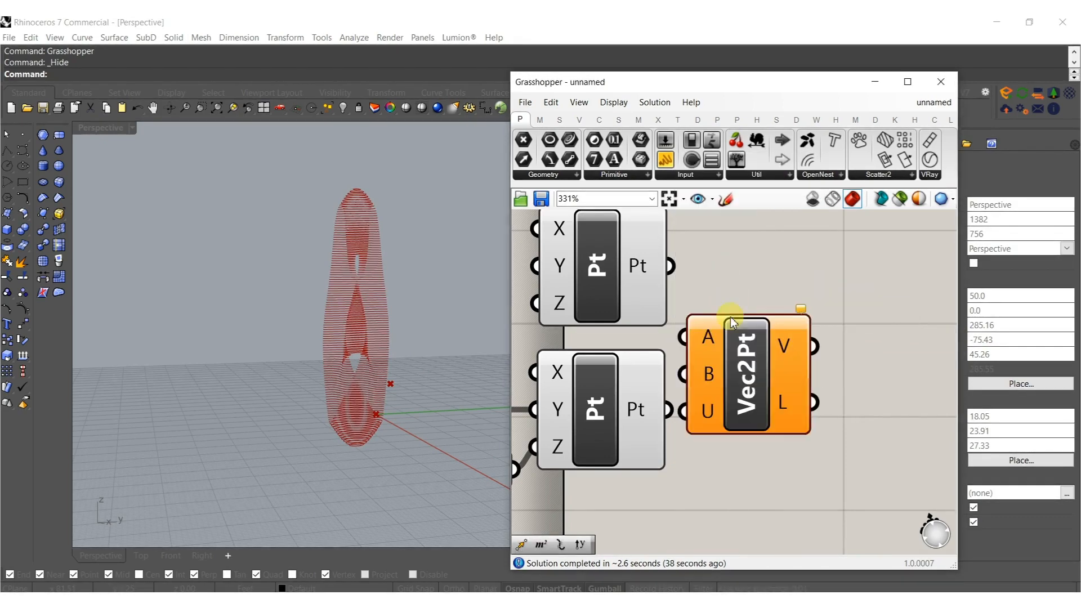
scroll(701, 333, "up", 2)
left_click_drag(696, 380, 665, 423)
- Connect the Vector 2Pt component's V output to the Contour component's N input
right_click_drag(447, 378, 424, 287)
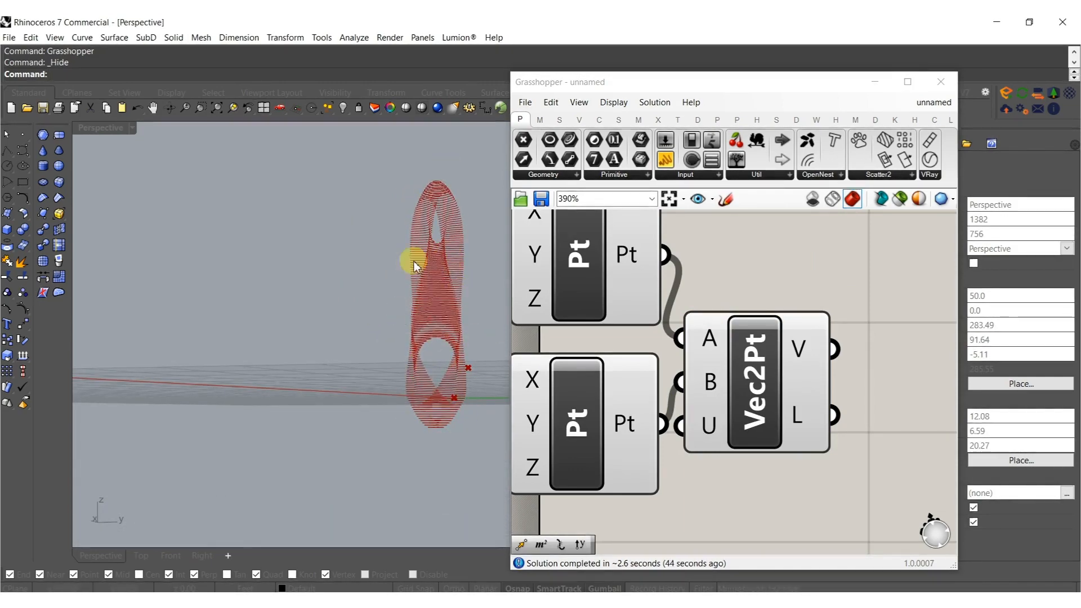
right_click_drag(434, 285, 450, 360)
scroll(751, 430, "down", 3)
left_click_drag(754, 436, 804, 241)
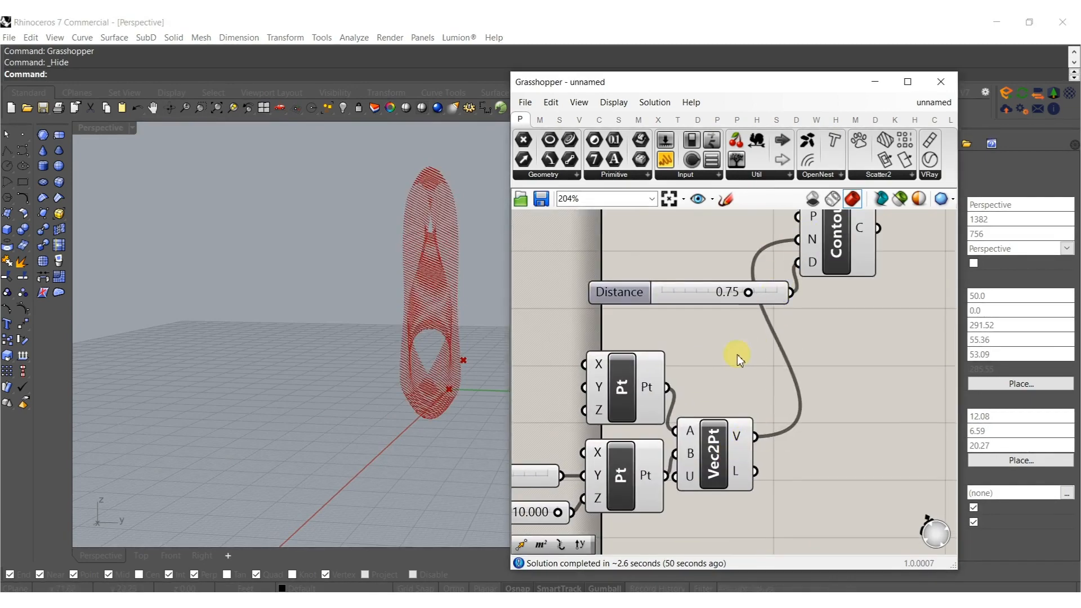
right_click_drag(443, 352, 543, 342)
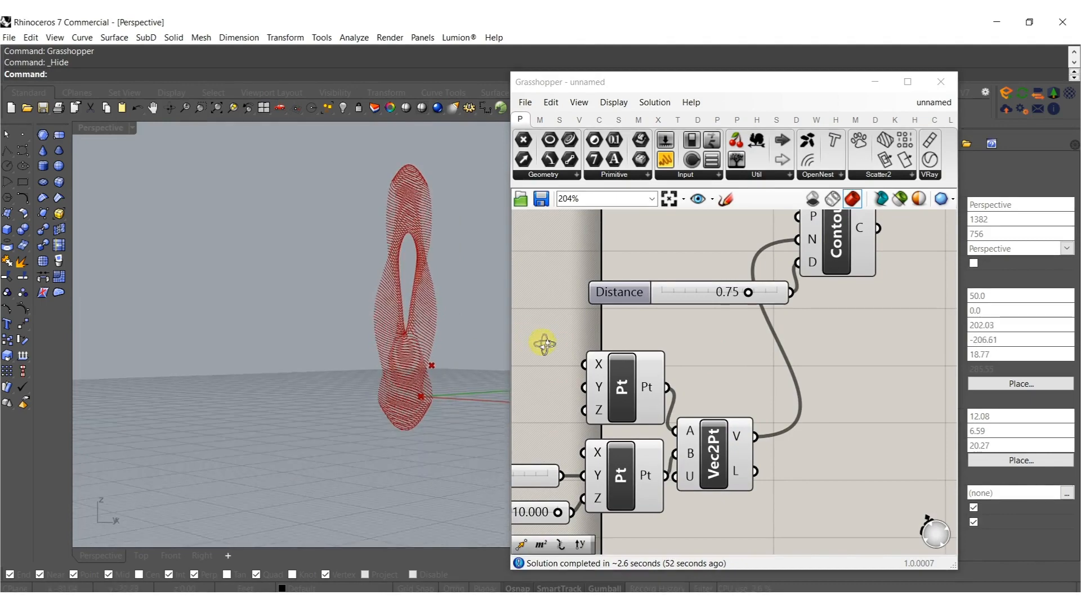
- Adjust the lower point's Y coordinate slider through several values up to 6.001, ending at 5.926
right_click_drag(584, 444, 715, 407)
scroll(636, 437, "up", 5)
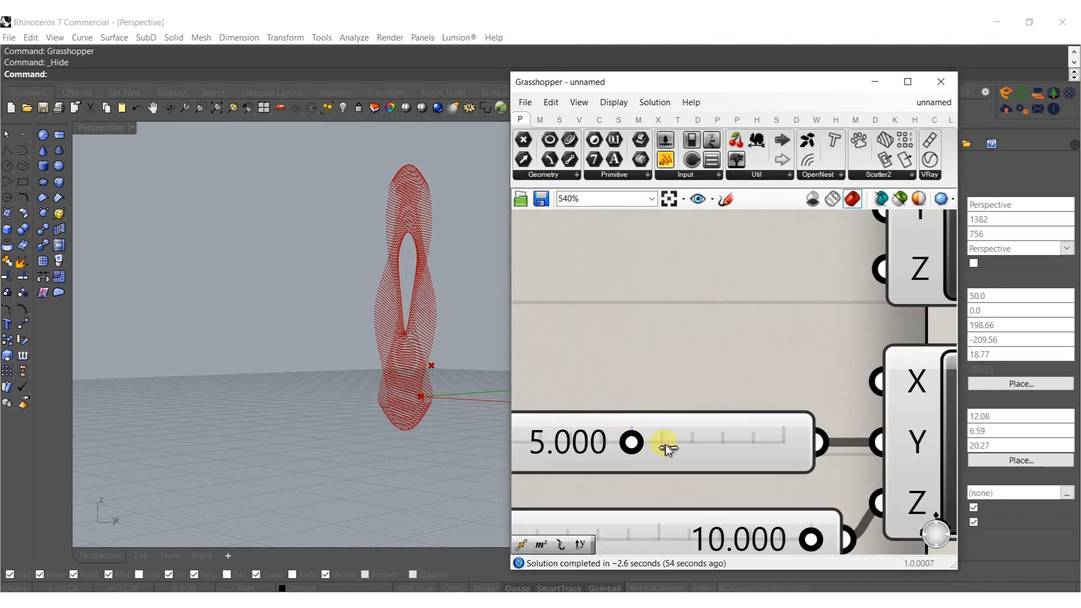
left_click_drag(666, 448, 668, 446)
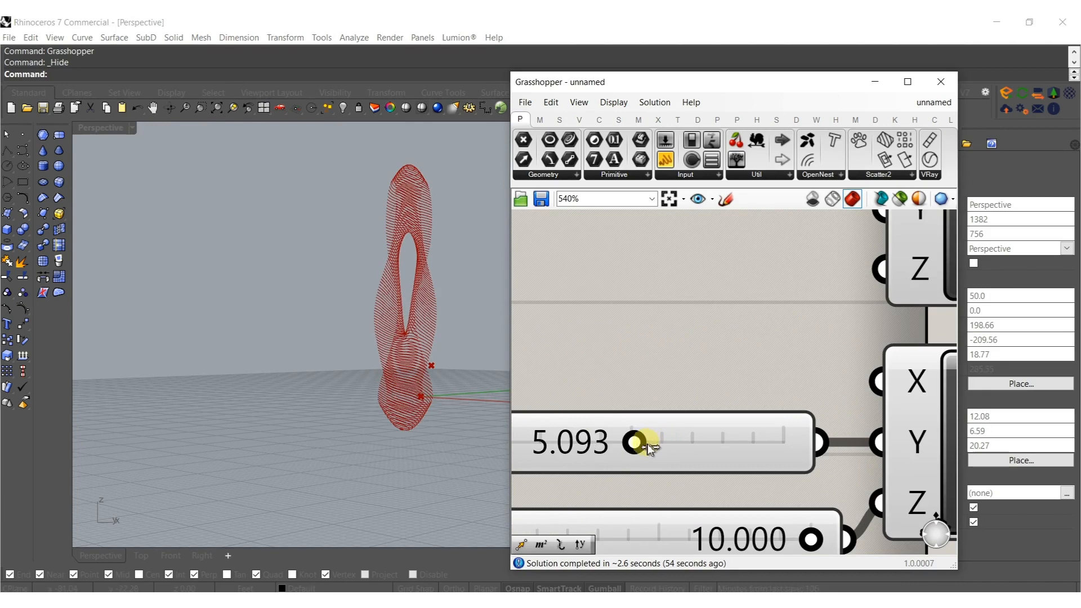
left_click_drag(650, 449, 652, 449)
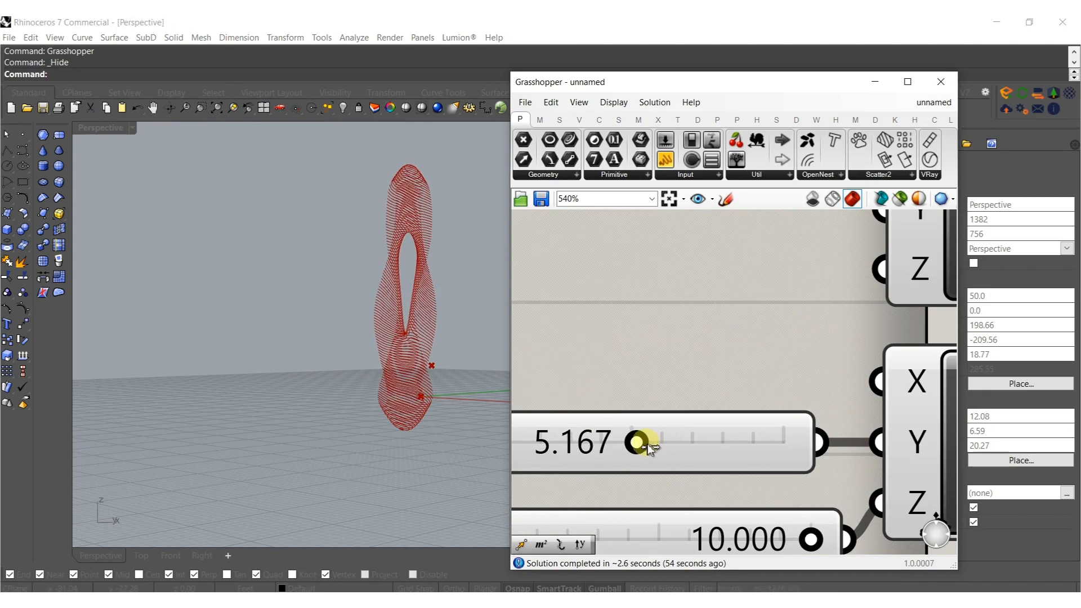
left_click_drag(649, 446, 651, 446)
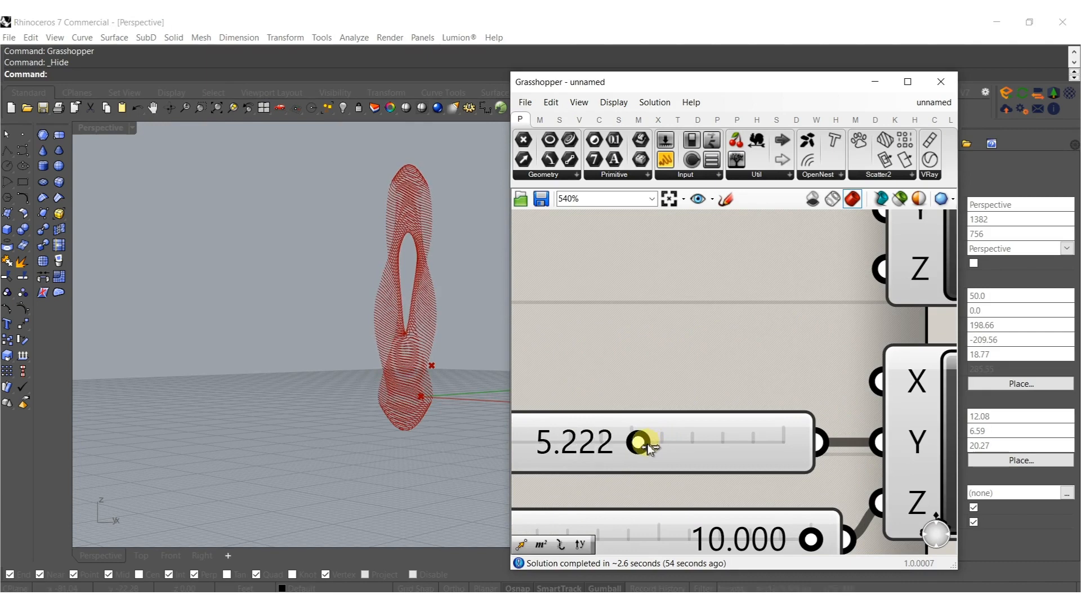
left_click_drag(650, 448, 652, 448)
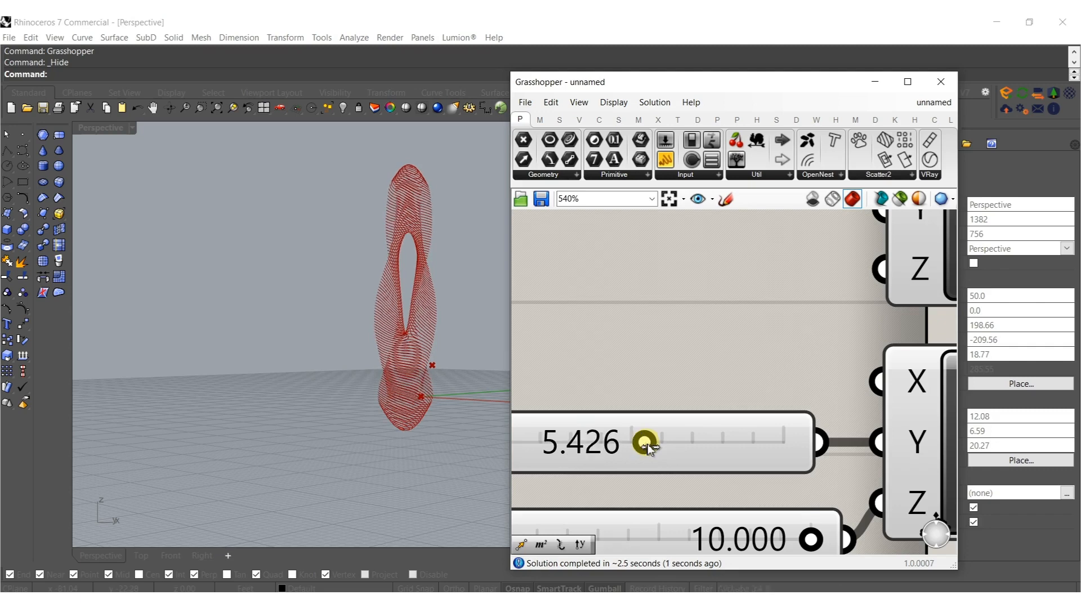
left_click_drag(401, 286, 411, 279)
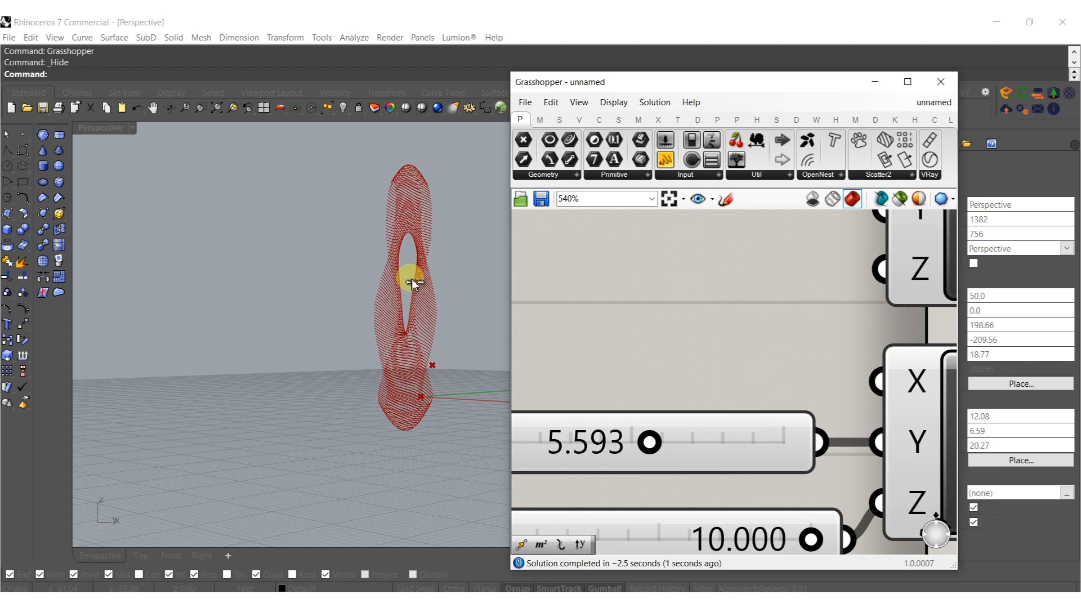
left_click_drag(411, 279, 411, 278)
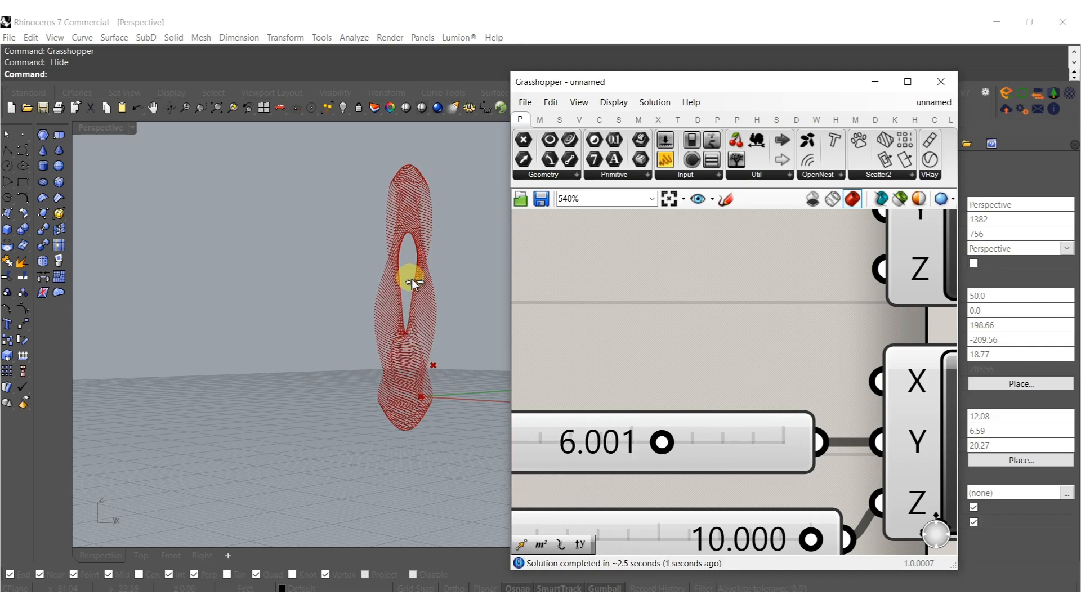
left_click_drag(420, 347, 420, 346)
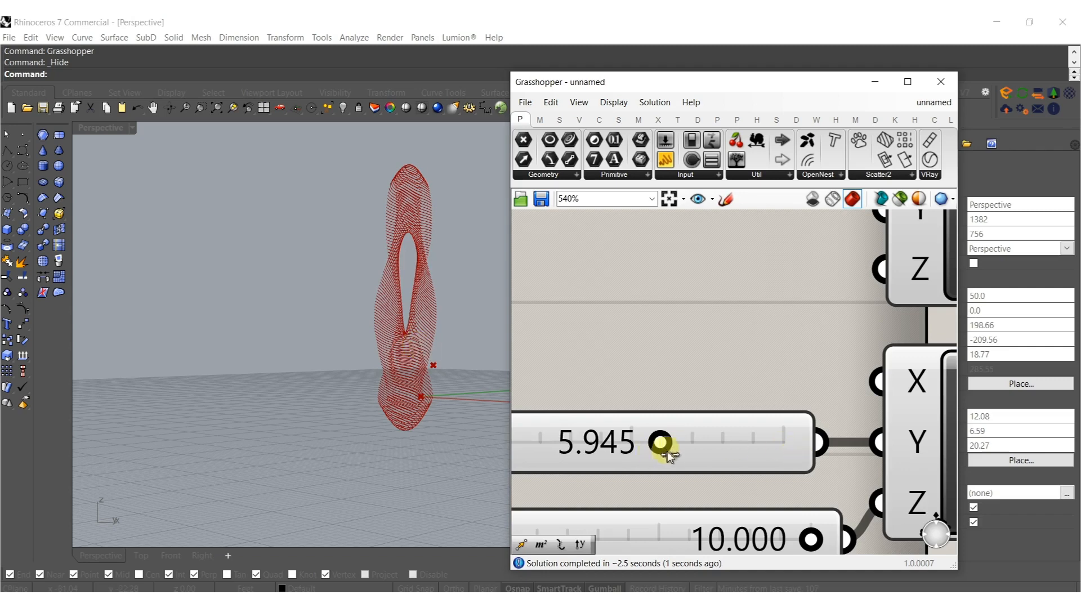
left_click_drag(668, 455, 667, 455)
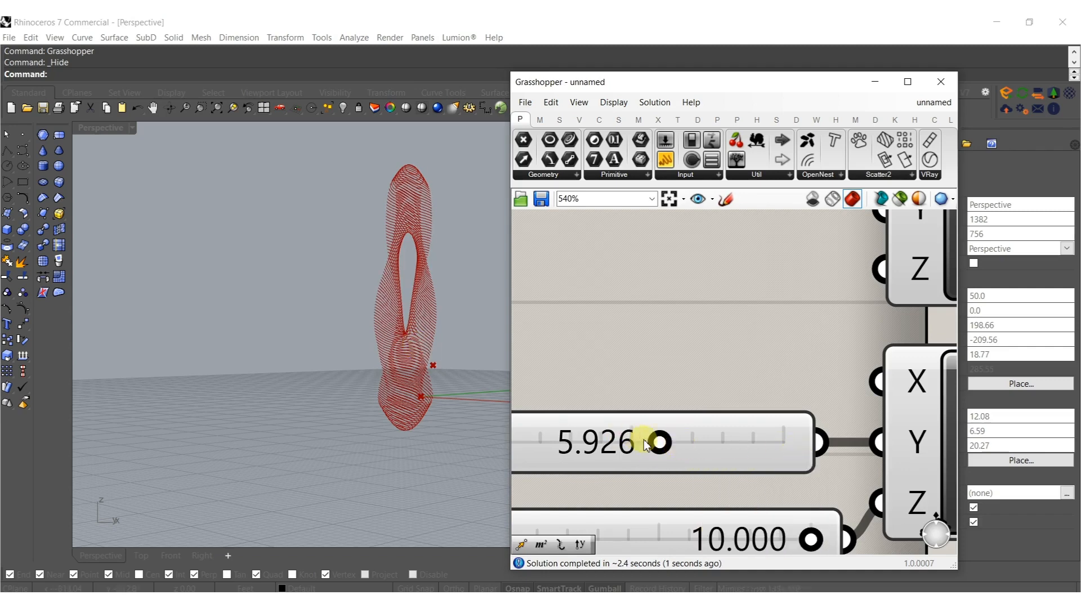
- Set the lower point's Y coordinate slider to 6.25 and inspect the contours from several angles
double_click(695, 444)
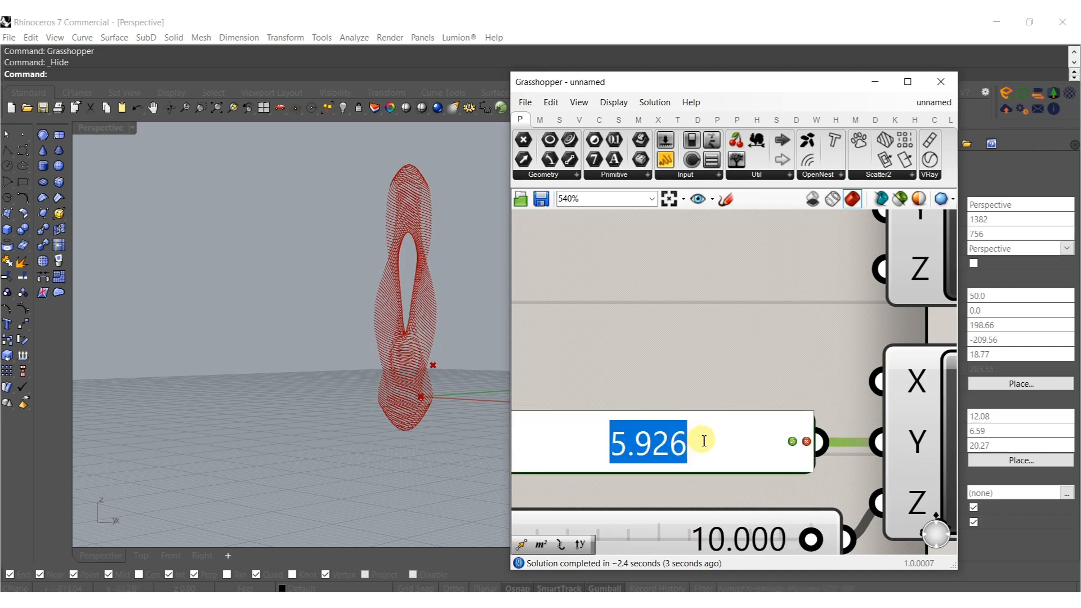
type("6.2")
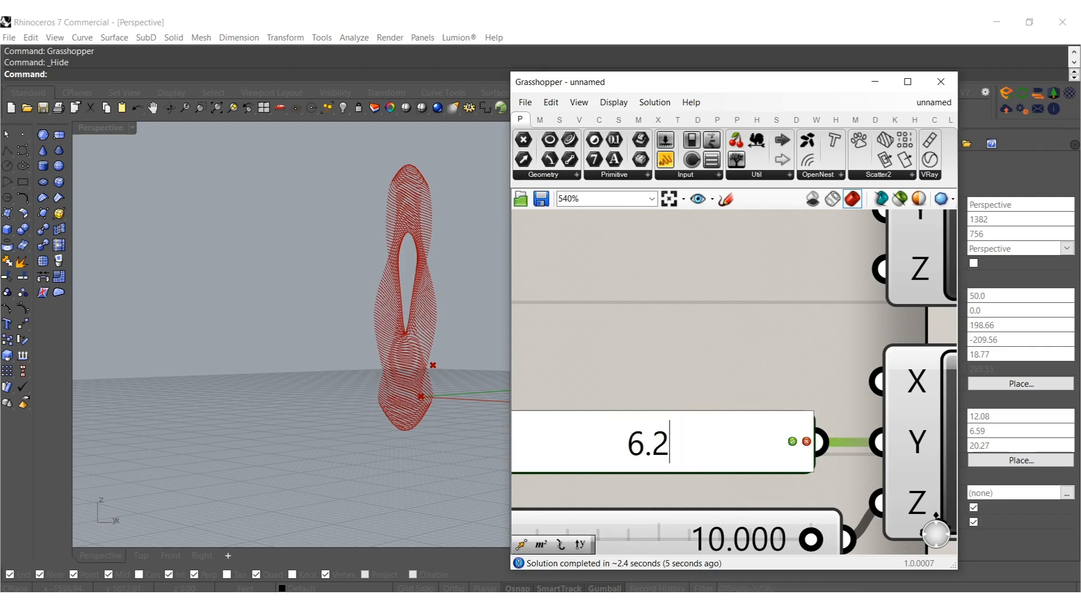
type("5")
key("Return")
mouse_move(434, 379)
right_mouse_down()
mouse_move(418, 379)
mouse_move(429, 381)
right_mouse_up()
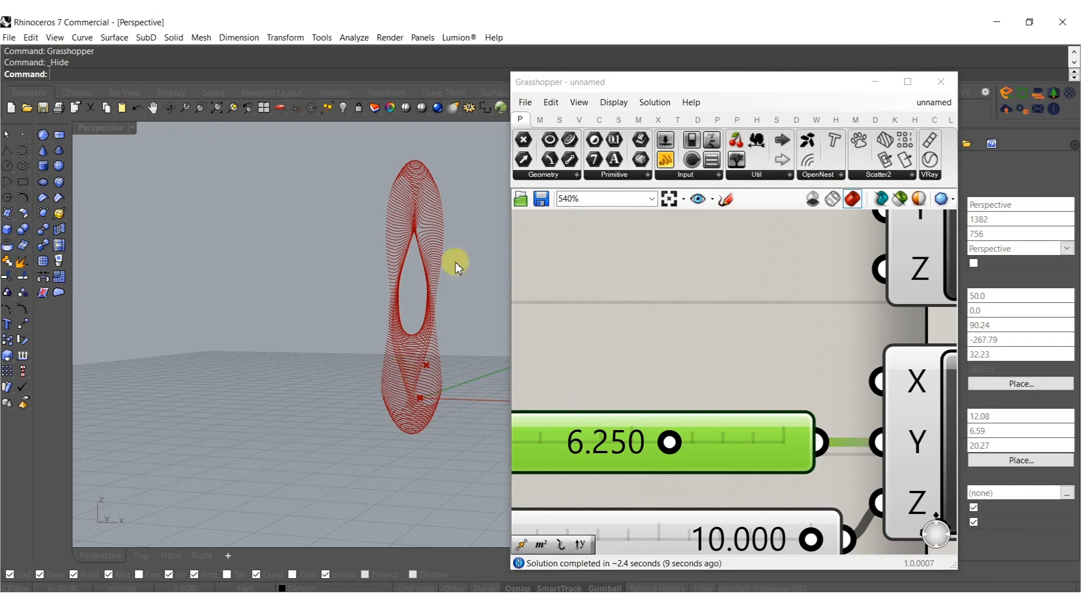
right_click_drag(396, 398, 432, 385)
mouse_move(467, 293)
right_mouse_down()
mouse_move(458, 330)
mouse_move(461, 288)
mouse_move(441, 278)
mouse_move(450, 282)
right_mouse_up()
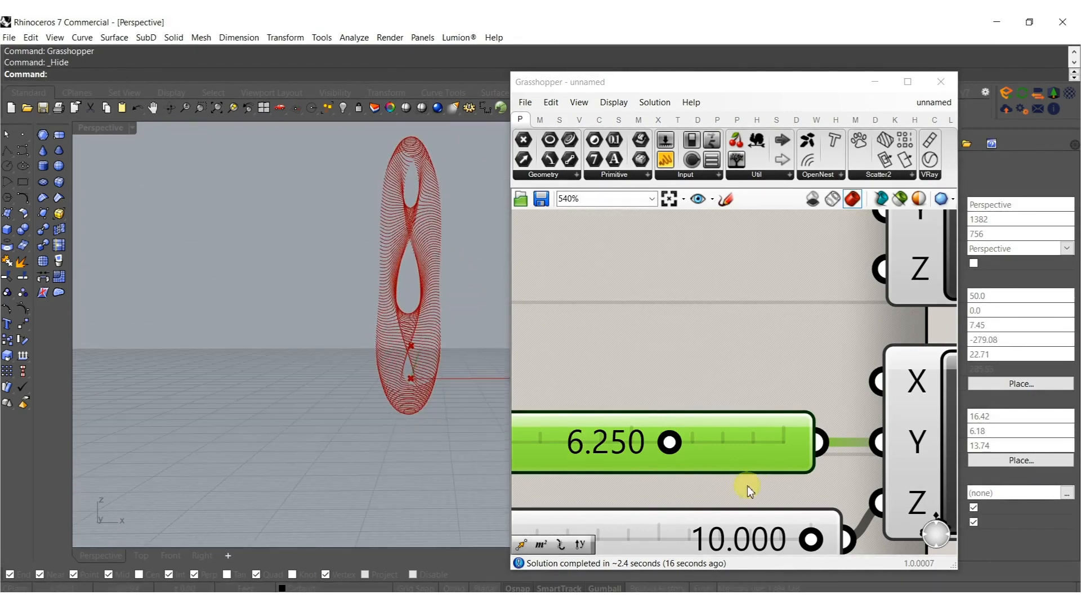
- Set the lower point's Y coordinate slider to 7 and check the tilted contours around the form
double_click(703, 454)
type("7")
key("Return")
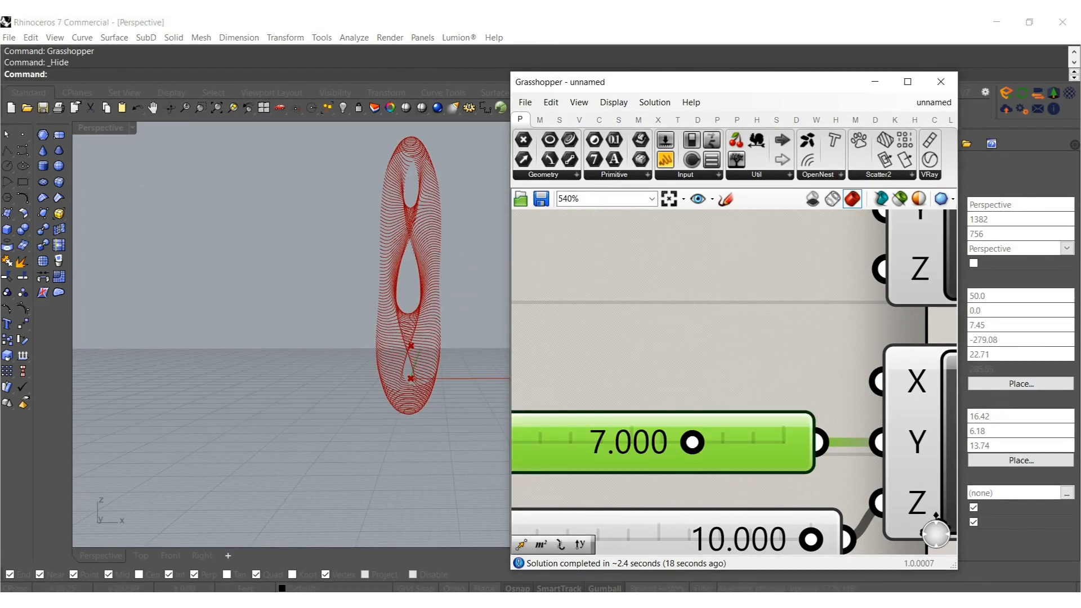
right_click_drag(357, 371, 214, 384)
scroll(622, 371, "down", 5)
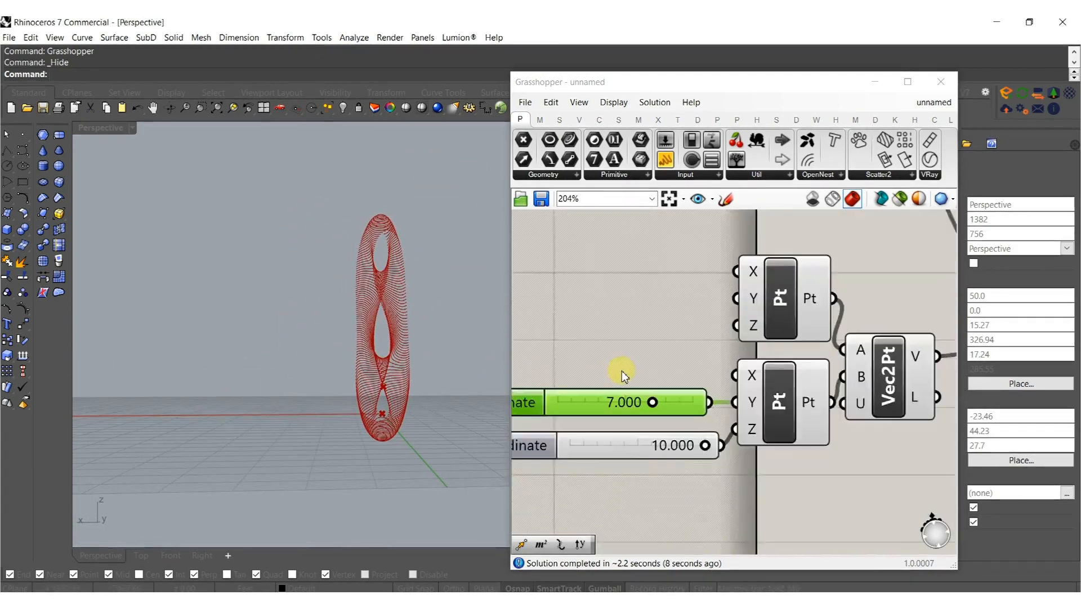
- Add a Divide Length component and feed the Contour component's C output into its C input
right_click_drag(924, 307, 731, 384)
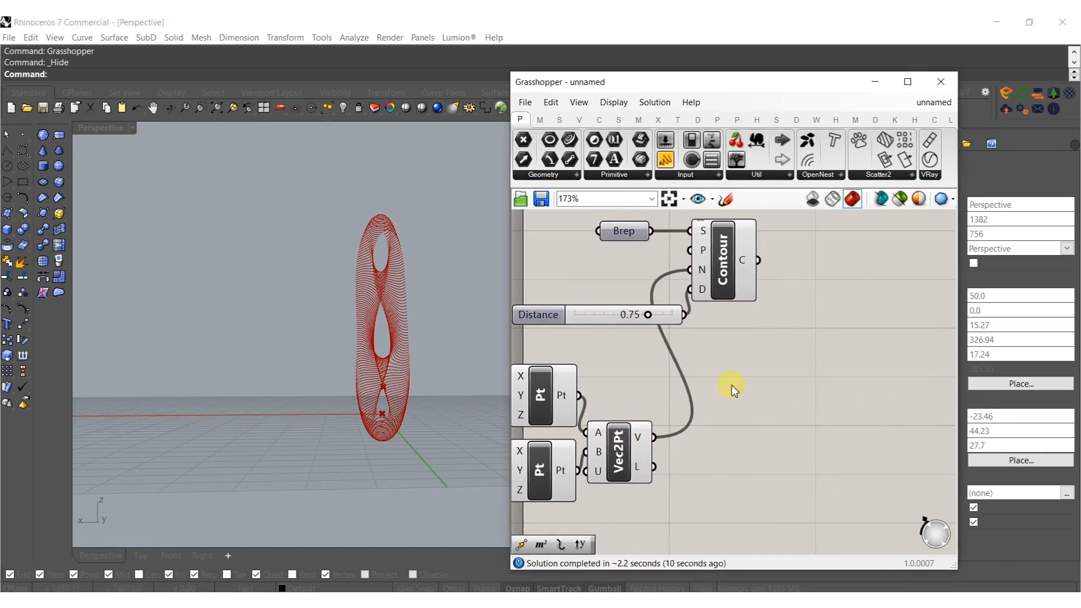
right_click_drag(832, 295, 730, 341)
double_click(730, 341)
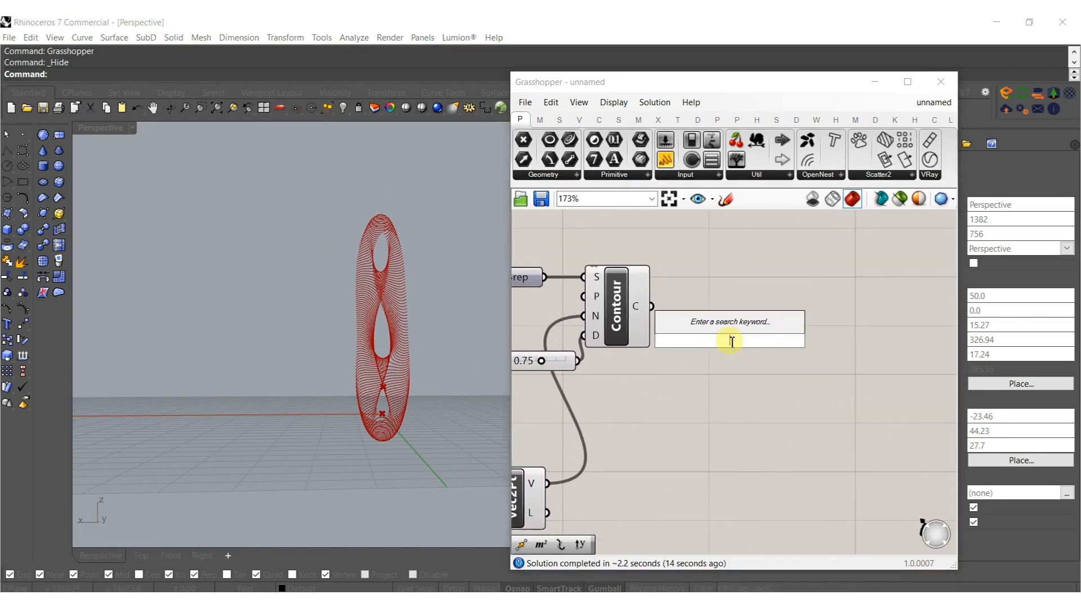
type("divide")
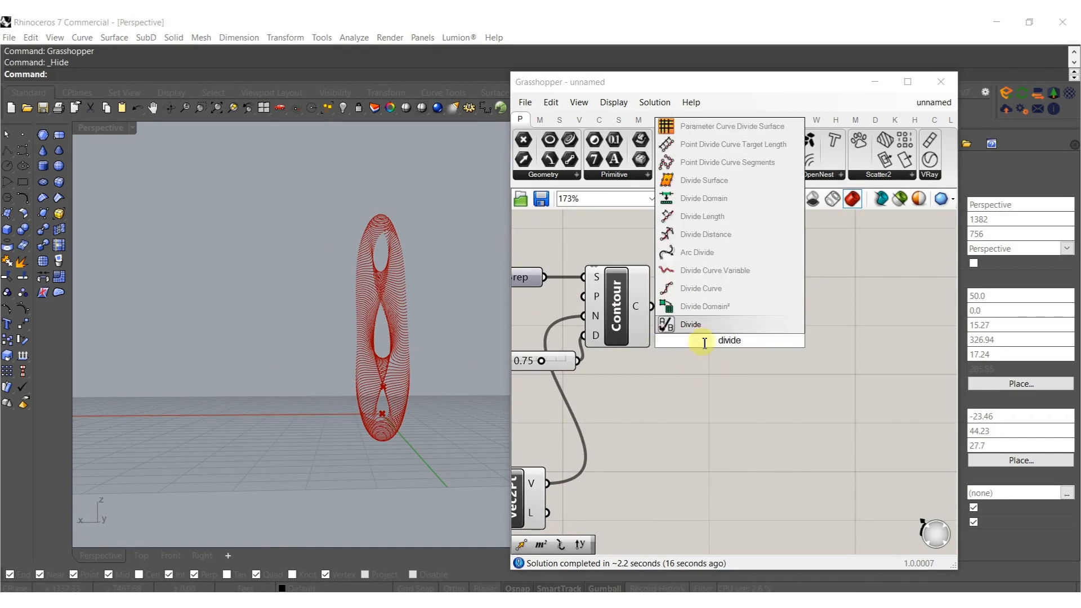
left_click(683, 216)
scroll(721, 310, "up", 2)
left_click_drag(696, 331, 632, 310)
left_click_drag(739, 392, 824, 370)
- Create a number slider set to 3.000 and connect it to Divide Length's L input
left_click(707, 406)
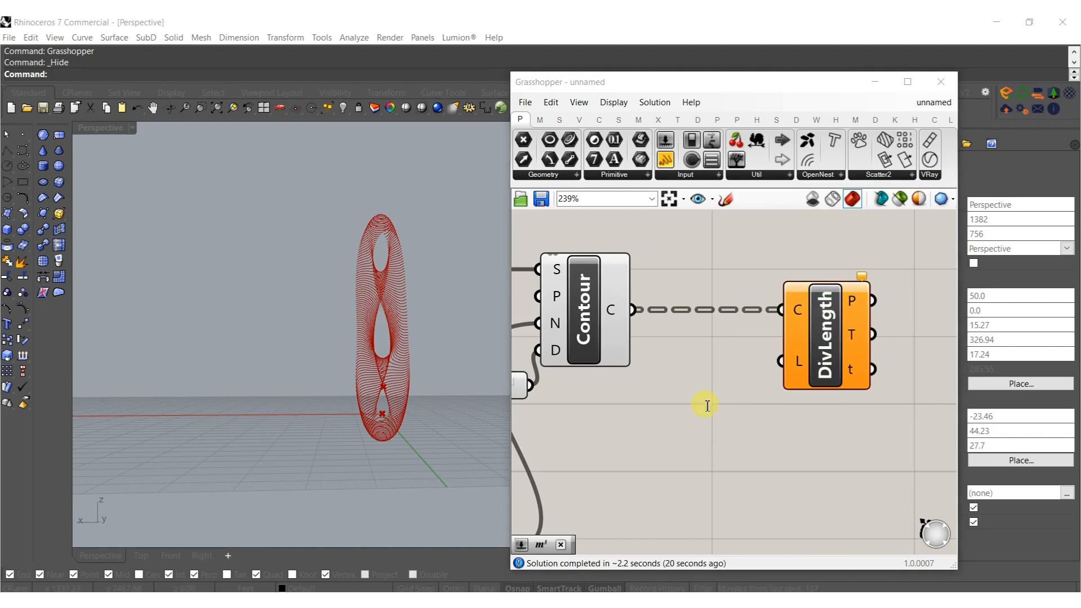
double_click(707, 405)
type("3")
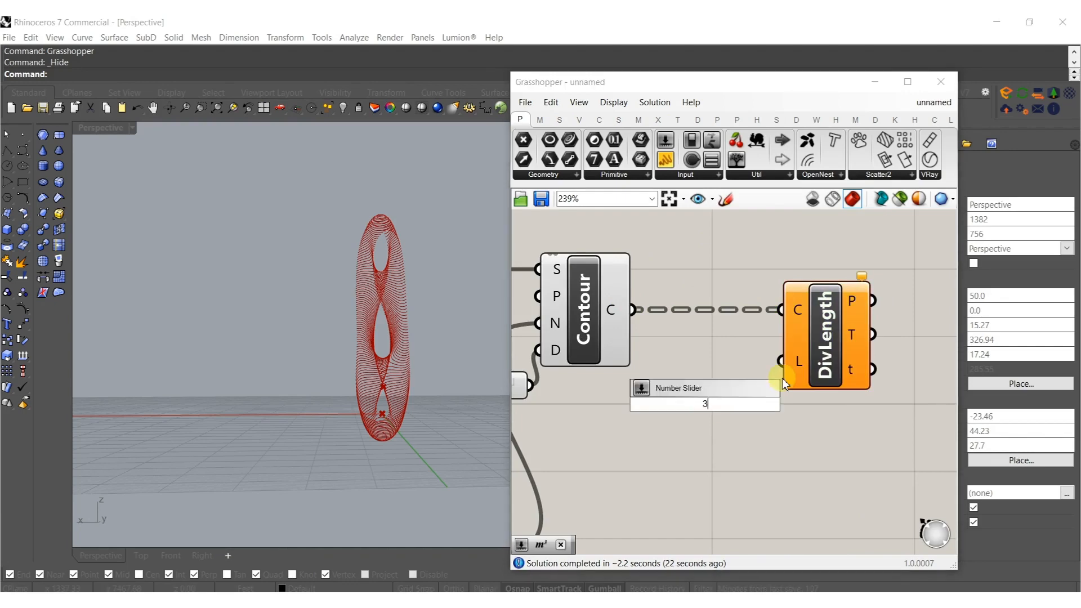
key("Return")
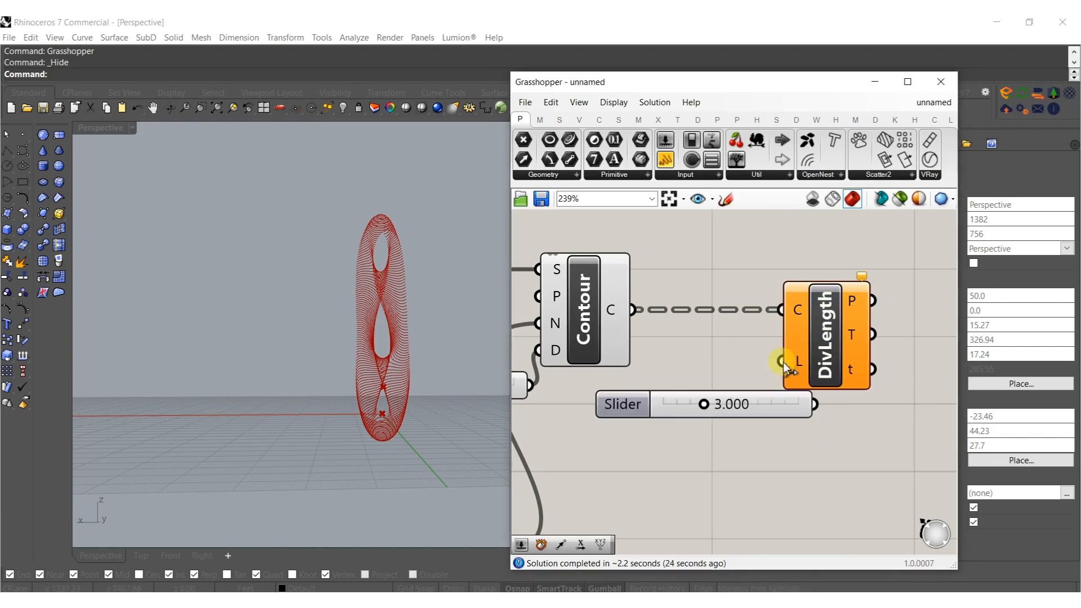
left_click_drag(784, 363, 826, 413)
- Add a Dispatch component and connect Divide Length's P output to its L input
right_click_drag(850, 372, 715, 400)
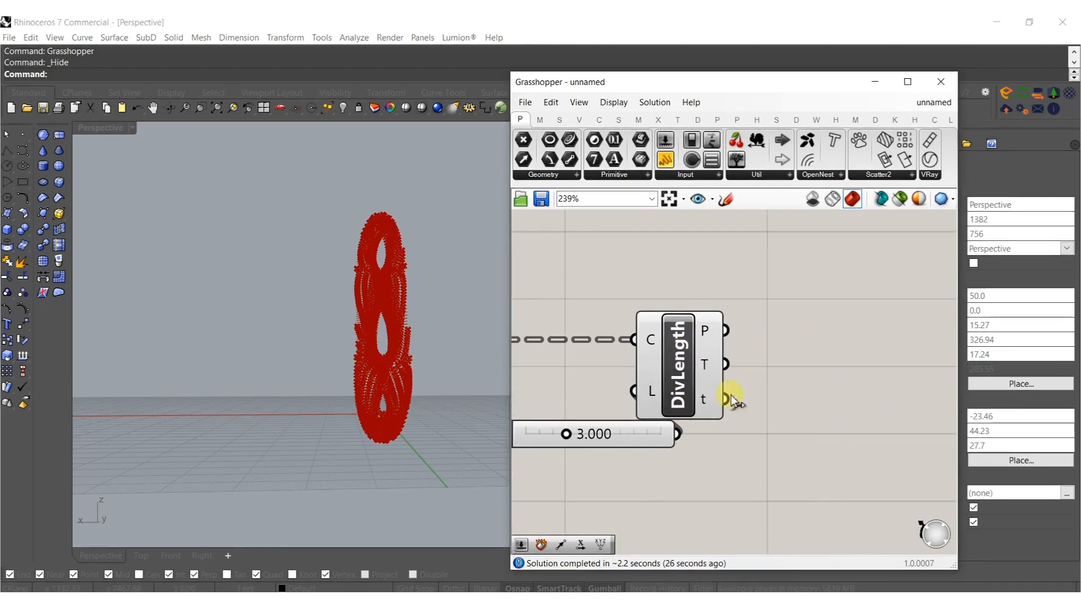
double_click(817, 398)
type("dispatch")
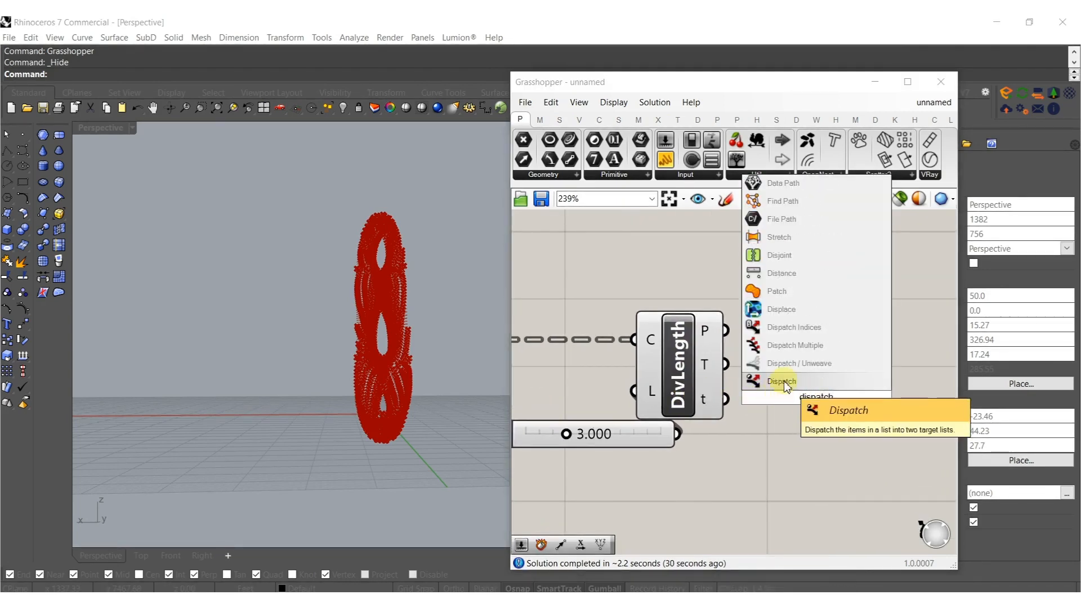
left_click(776, 383)
left_click_drag(757, 369, 726, 331)
left_click_drag(805, 381, 790, 341)
right_click_drag(820, 372, 681, 366)
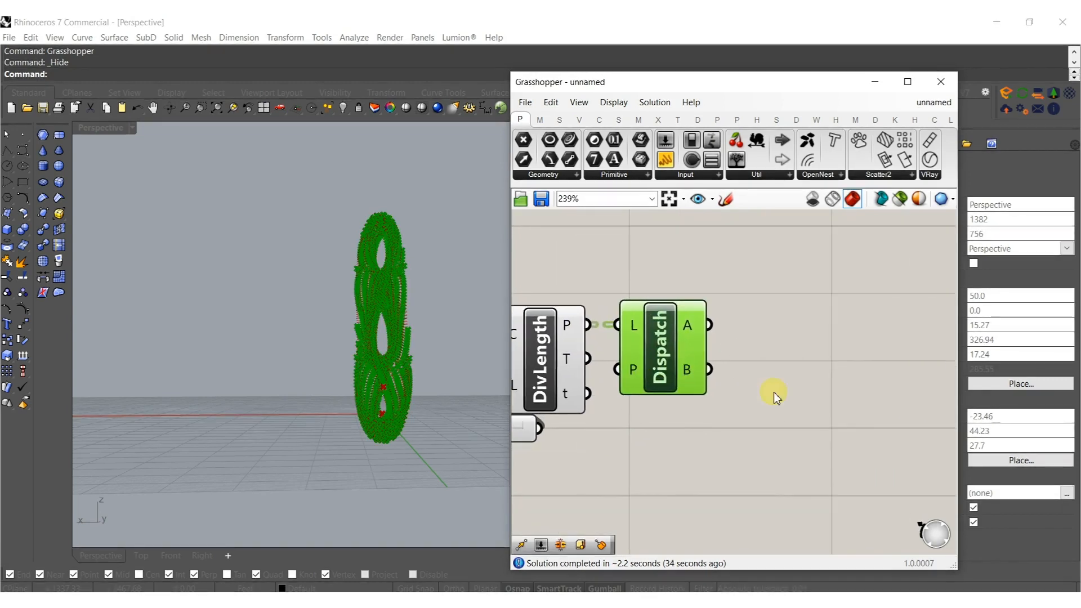
- Add a Move component and feed Dispatch's B output into its G input
double_click(774, 392)
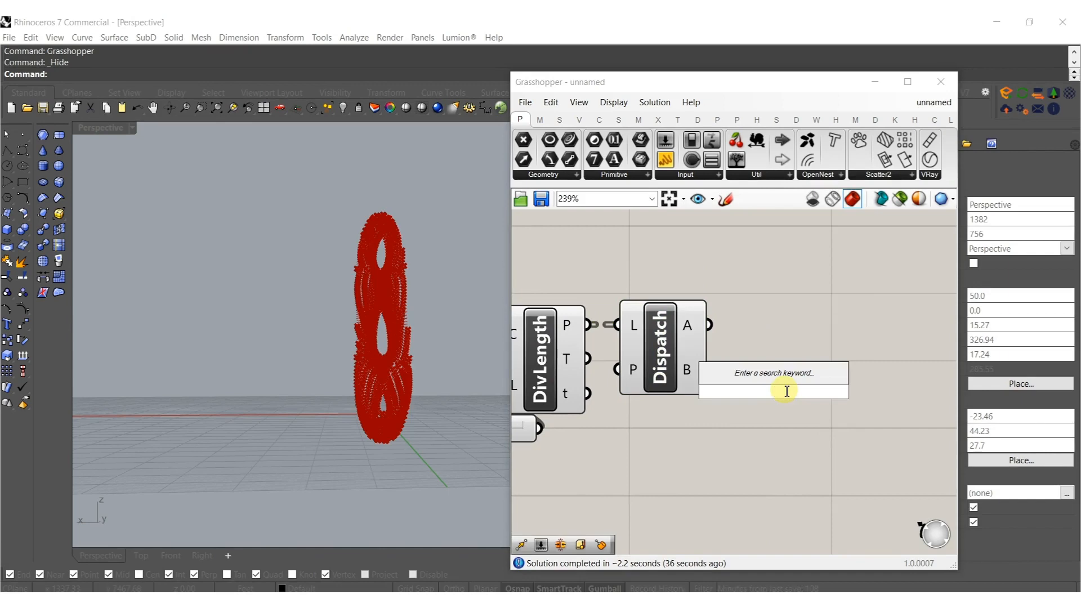
type("move")
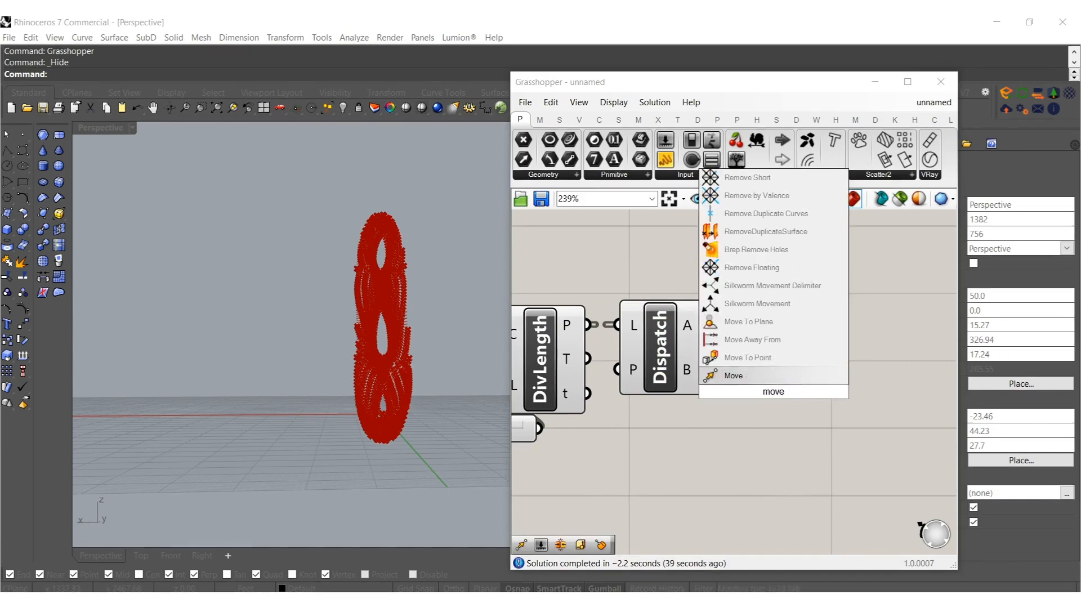
left_click(748, 376)
left_click_drag(725, 376, 851, 410)
- Add a Unit Z vector component and connect its V output to the Move component's T input
right_click_drag(767, 463, 761, 406)
double_click(750, 410)
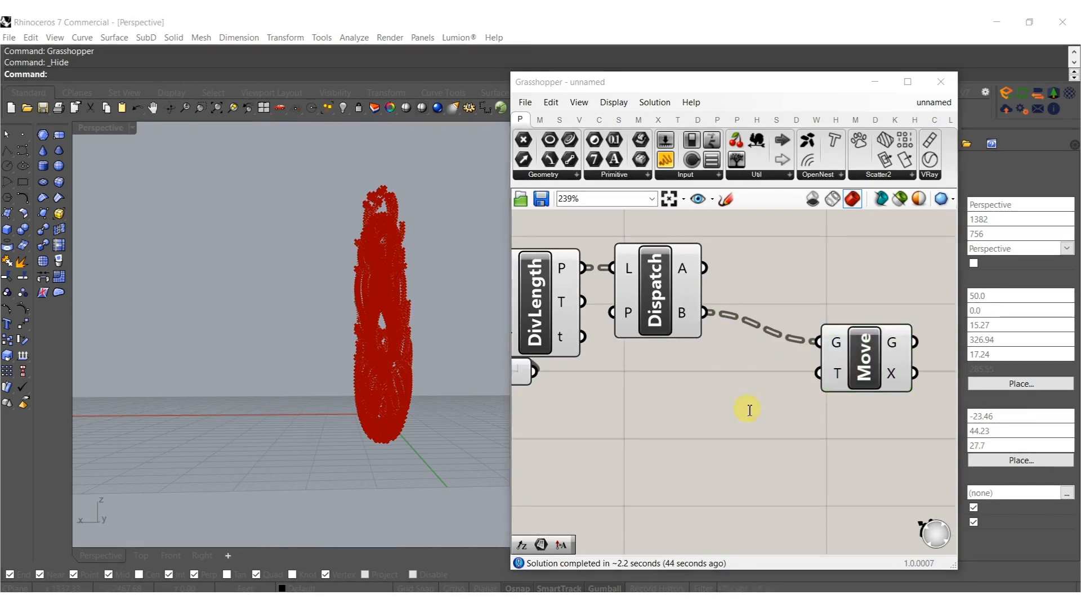
type("z")
left_click(737, 396)
left_click_drag(823, 373, 792, 406)
- Create a number slider set to 5.000 and connect it to the Unit Z component's F input
right_click_drag(707, 437, 721, 454)
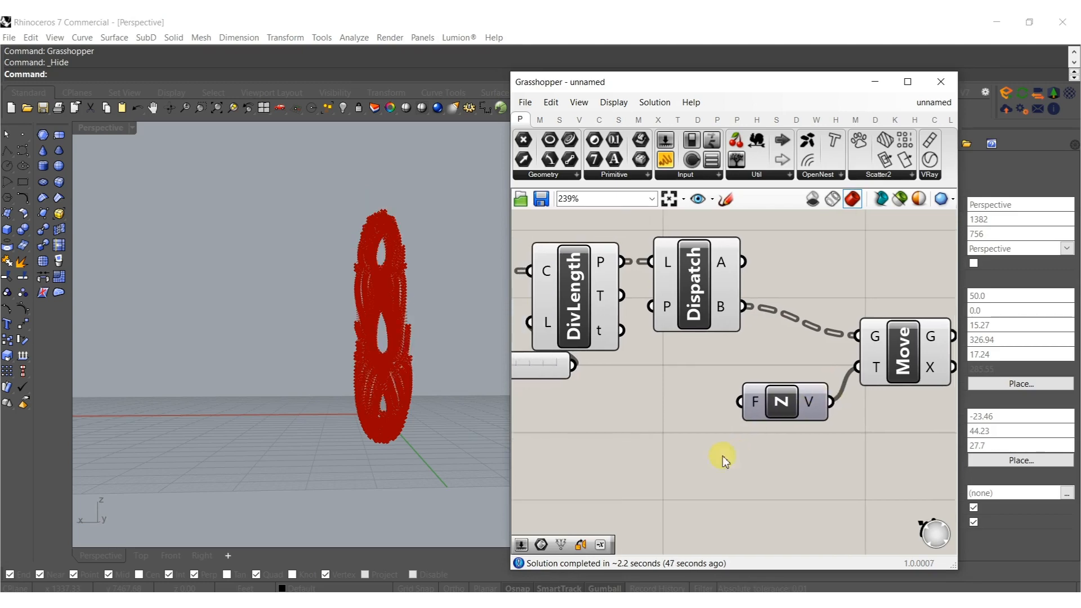
double_click(633, 450)
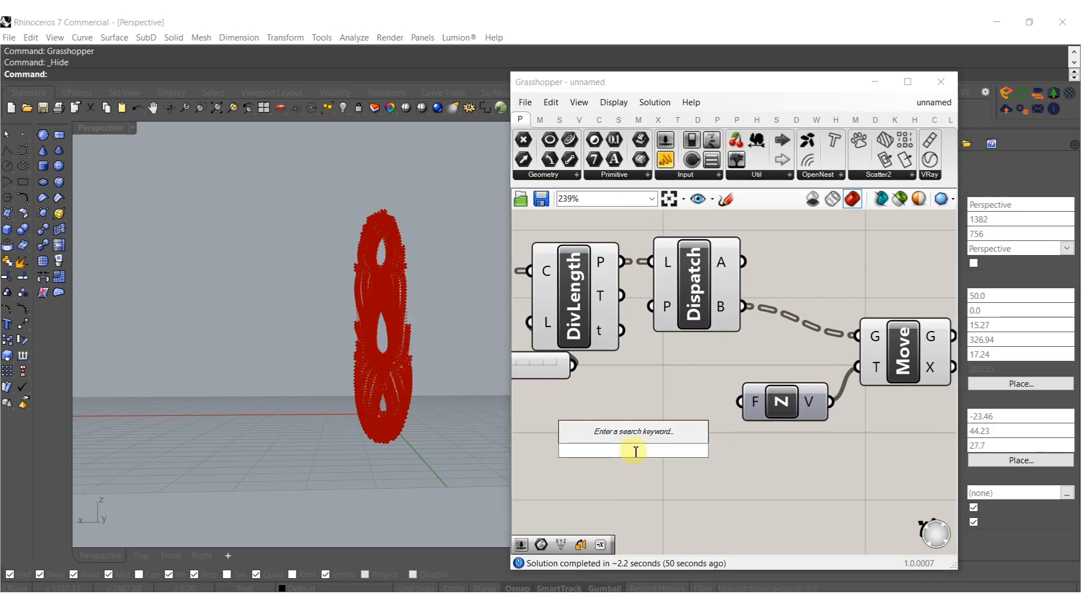
type("5")
key("Return")
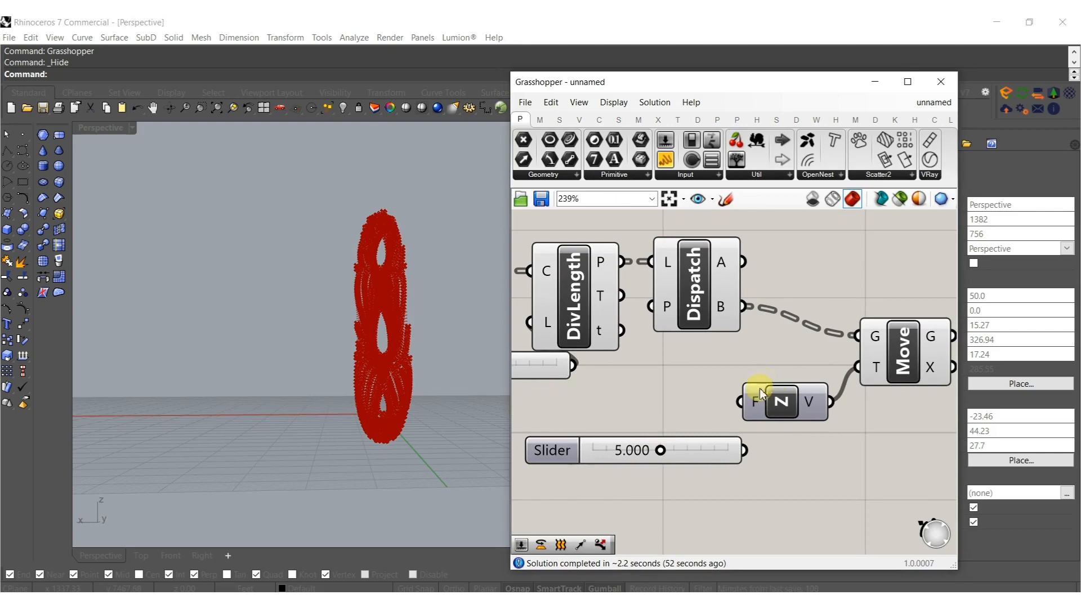
left_click_drag(739, 438, 742, 446)
right_click_drag(927, 480, 795, 466)
- Add a Weave component, wiring Dispatch's A output to input 0 and Move's G output to input 1
scroll(794, 415, "down", 3)
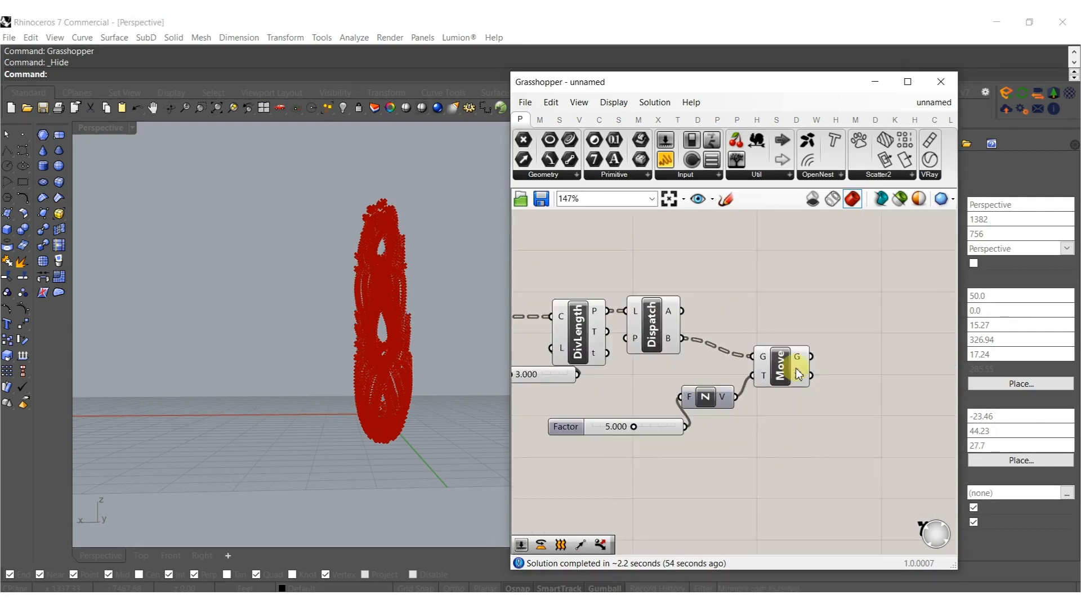
right_click_drag(836, 329, 806, 344)
double_click(806, 343)
type("weave")
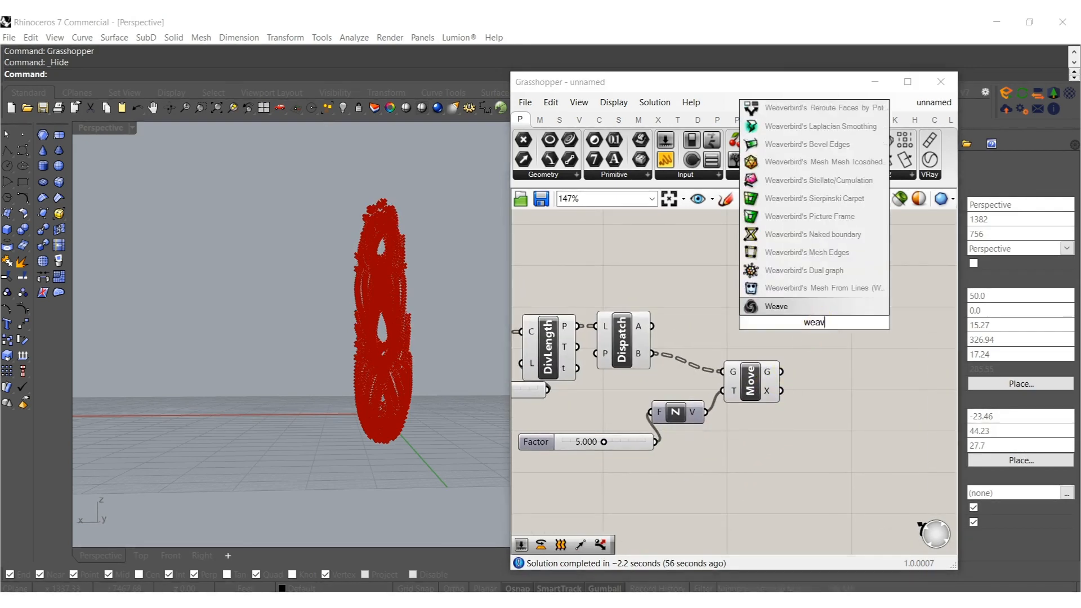
left_click(809, 307)
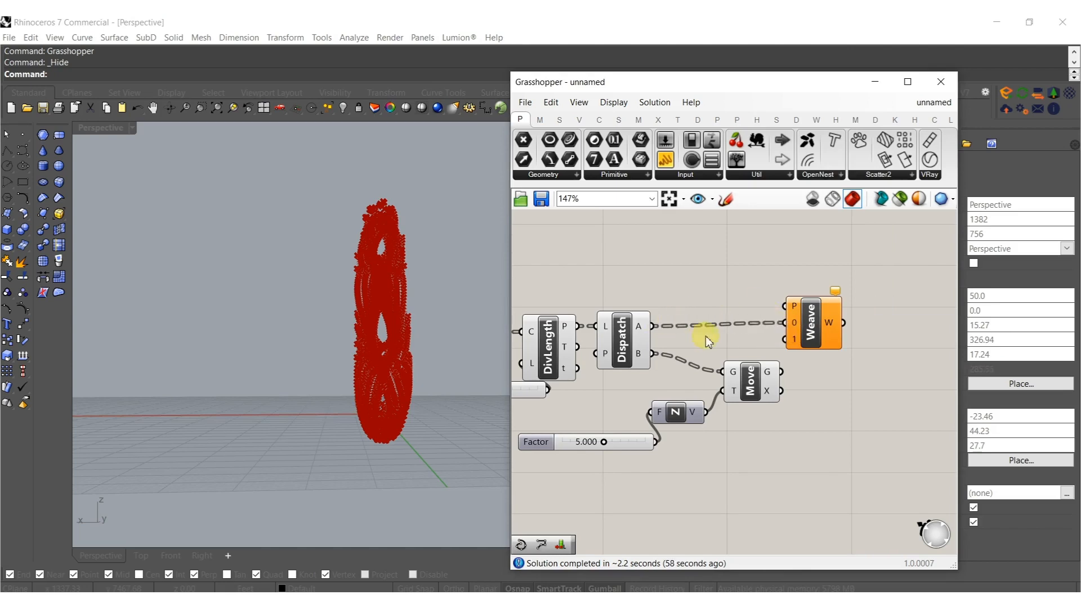
left_click_drag(787, 339, 781, 370)
- Add a PolyLine component and connect Weave's W output to its V input
right_click_drag(866, 359, 818, 365)
double_click(818, 365)
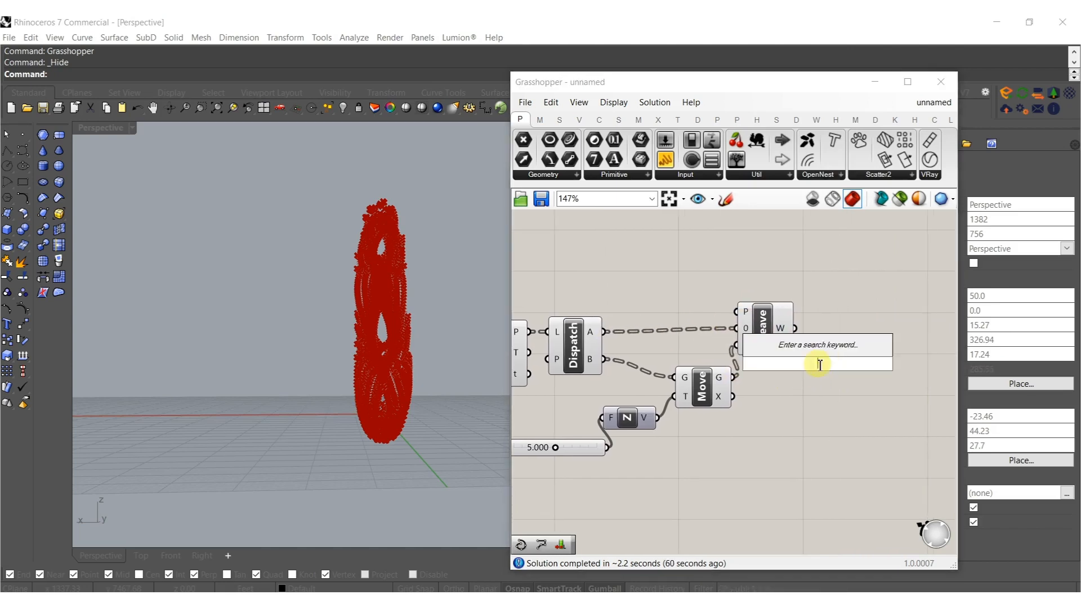
type("pol")
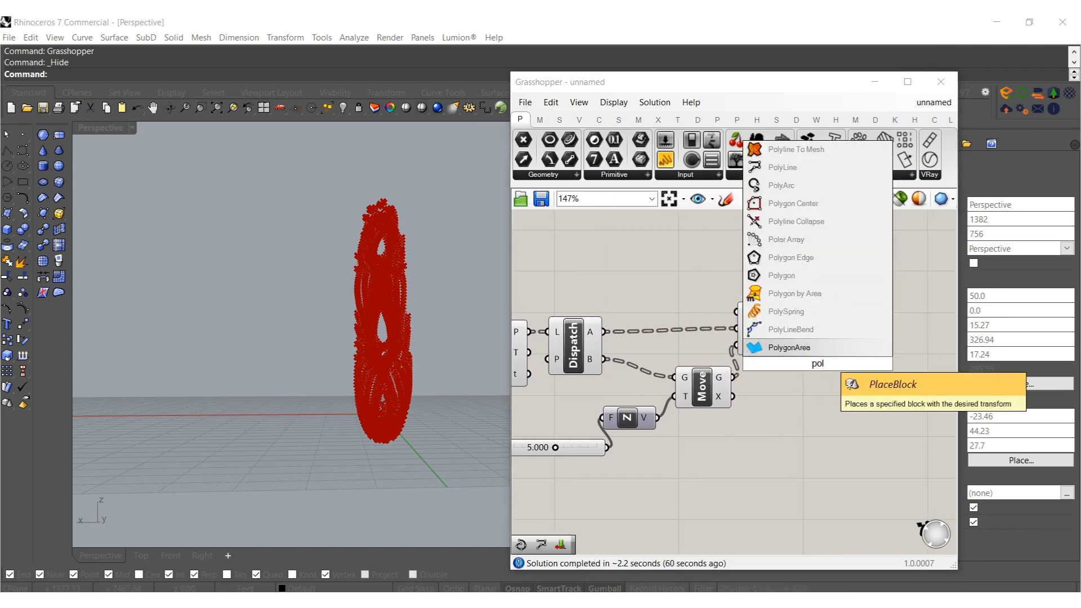
type("y")
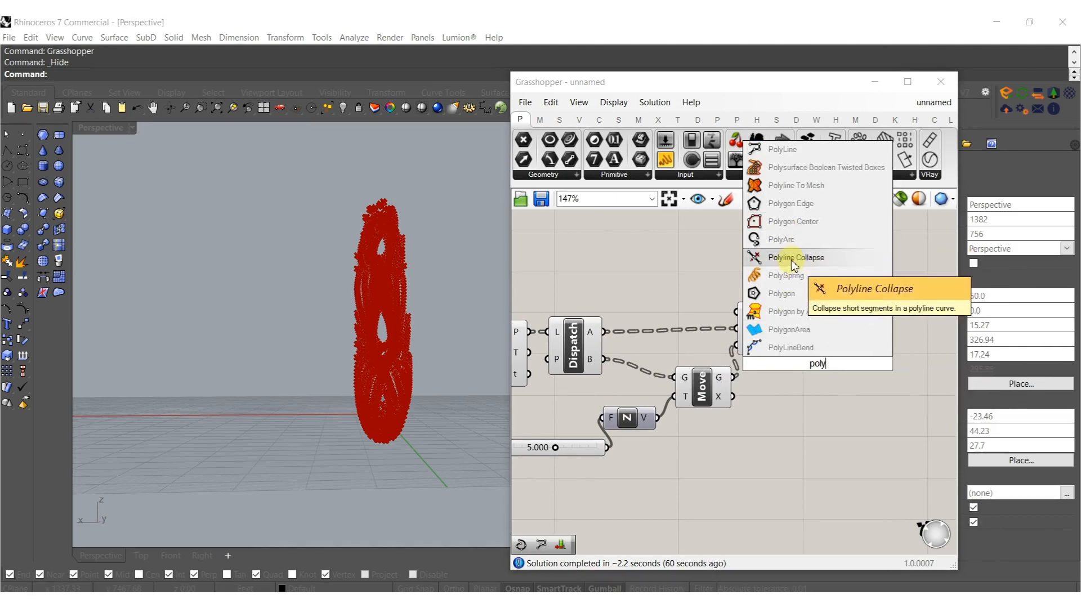
left_click(782, 148)
scroll(799, 334, "up", 2)
scroll(800, 334, "up", 1)
left_click_drag(800, 334, 865, 338)
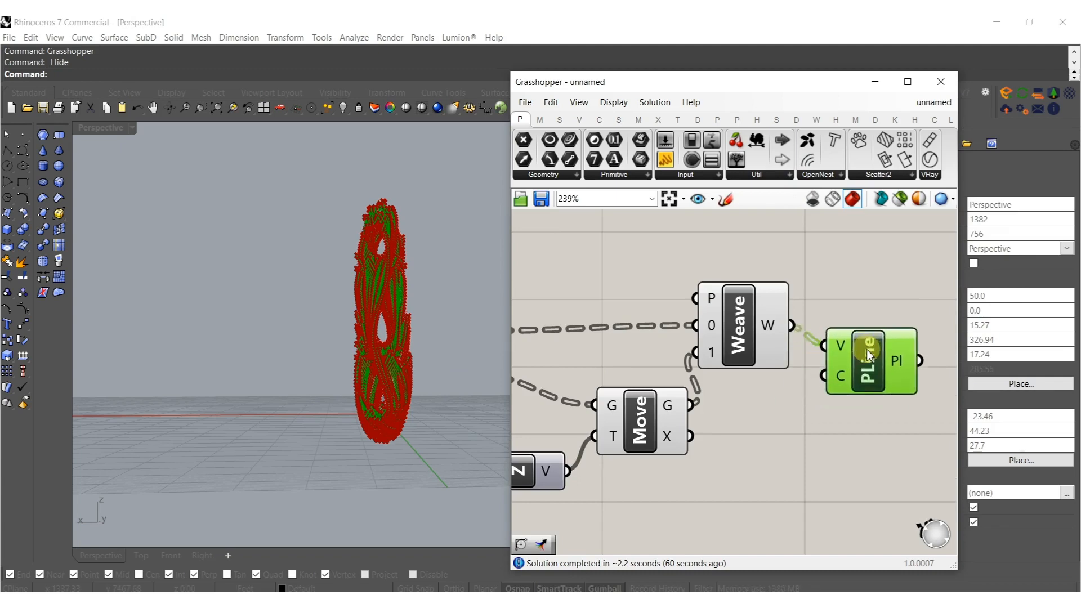
- Add the Fillet component with C and R inputs, fed by the PolyLine component's Pl output
right_click_drag(865, 338, 729, 346)
double_click(846, 386)
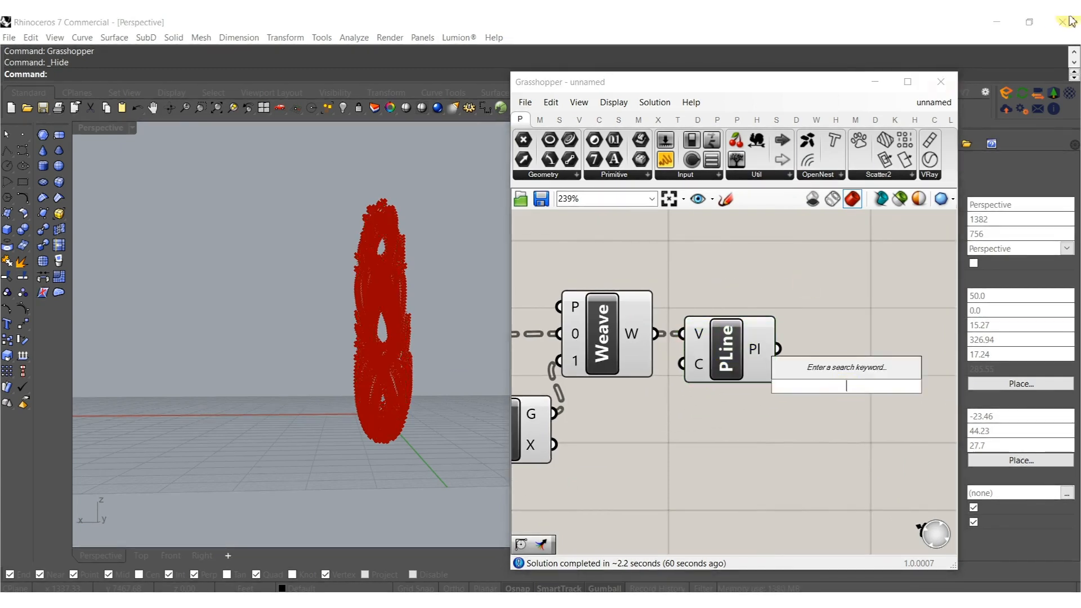
type("fillet")
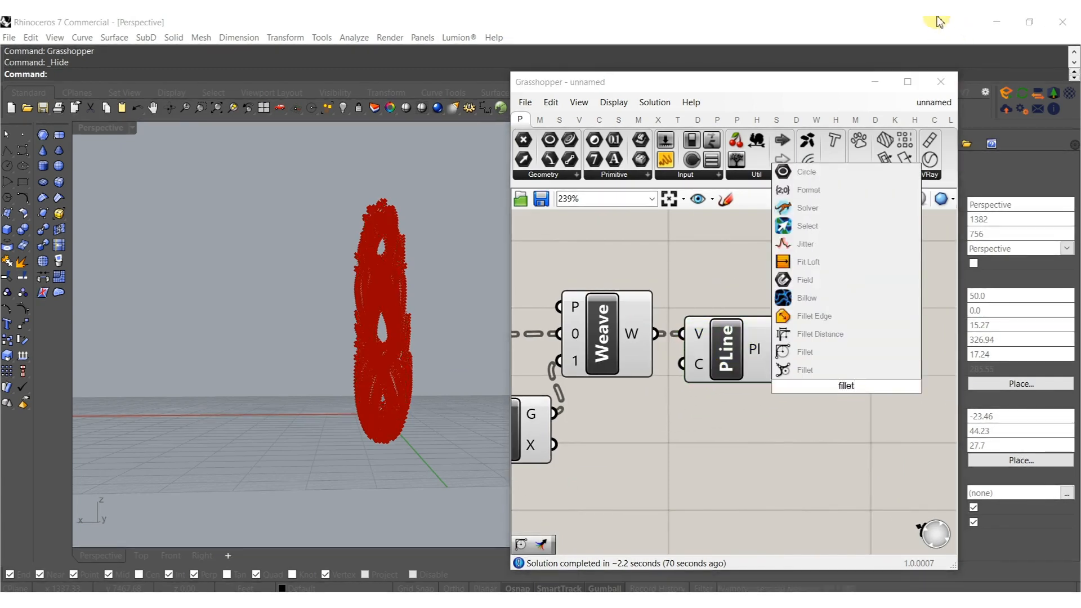
left_click(805, 353)
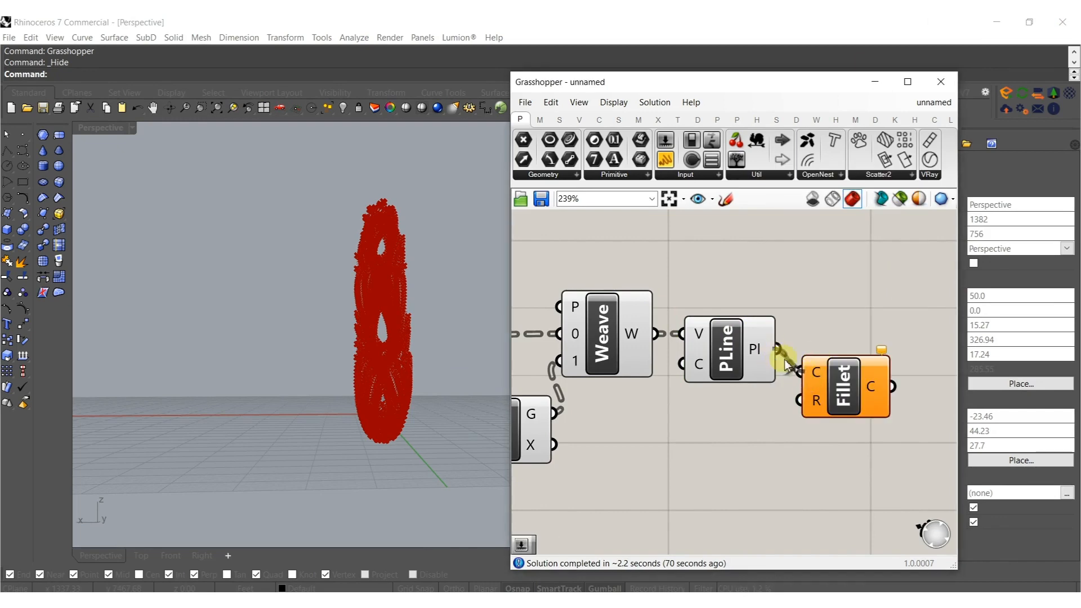
- Create a number slider set to 2.000 and connect it to Fillet's R radius input
double_click(765, 472)
type("2")
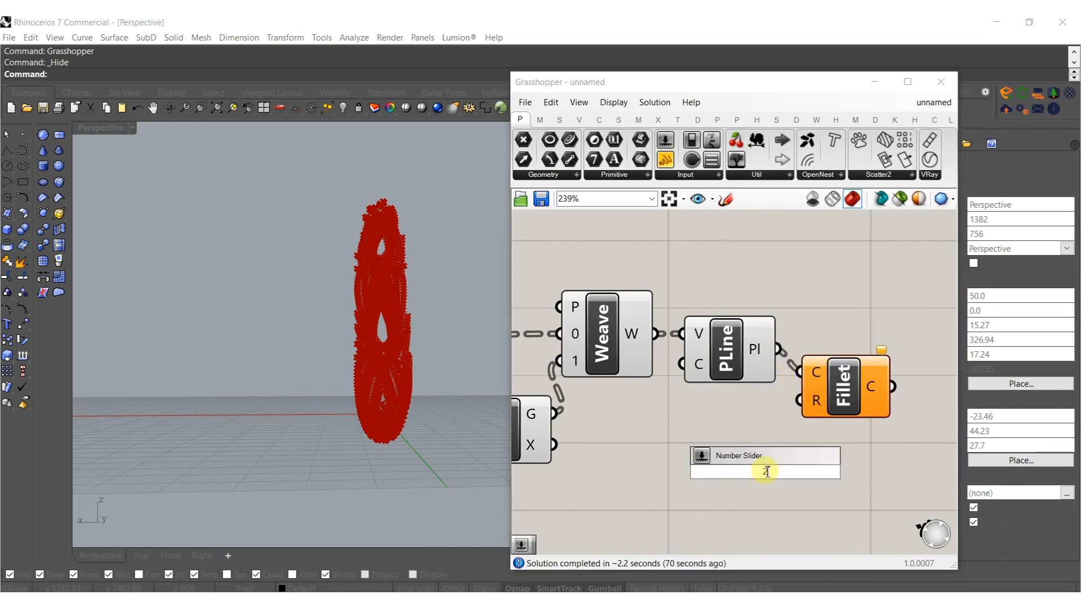
key("Return")
left_click_drag(800, 400, 840, 366)
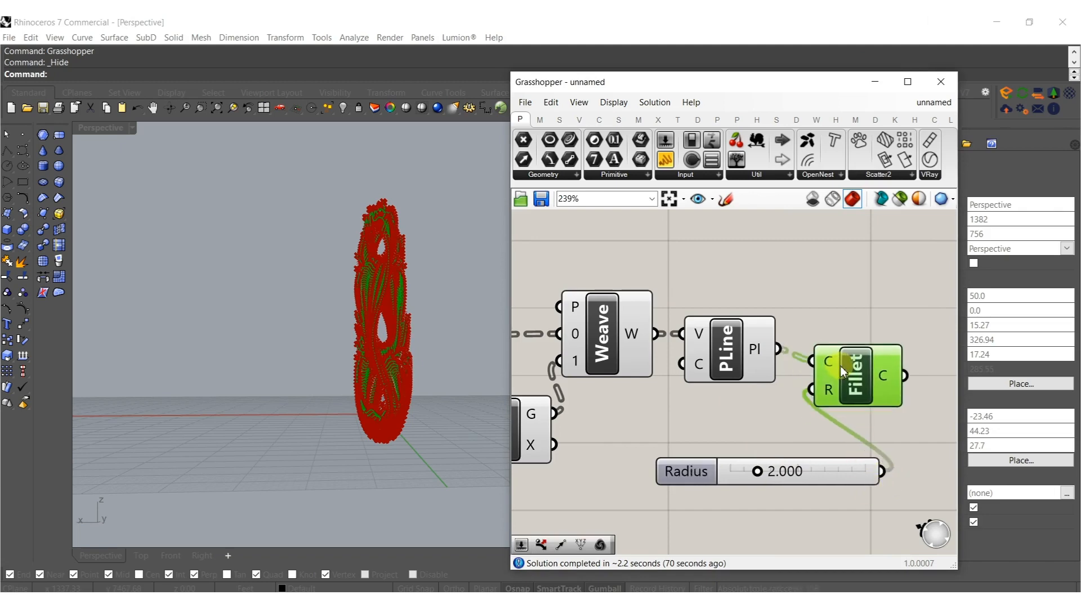
- Turn off the preview of all components upstream of Fillet and inspect the filleted wavy curves up close
left_click_drag(718, 429, 576, 315)
right_click_drag(544, 388, 919, 345)
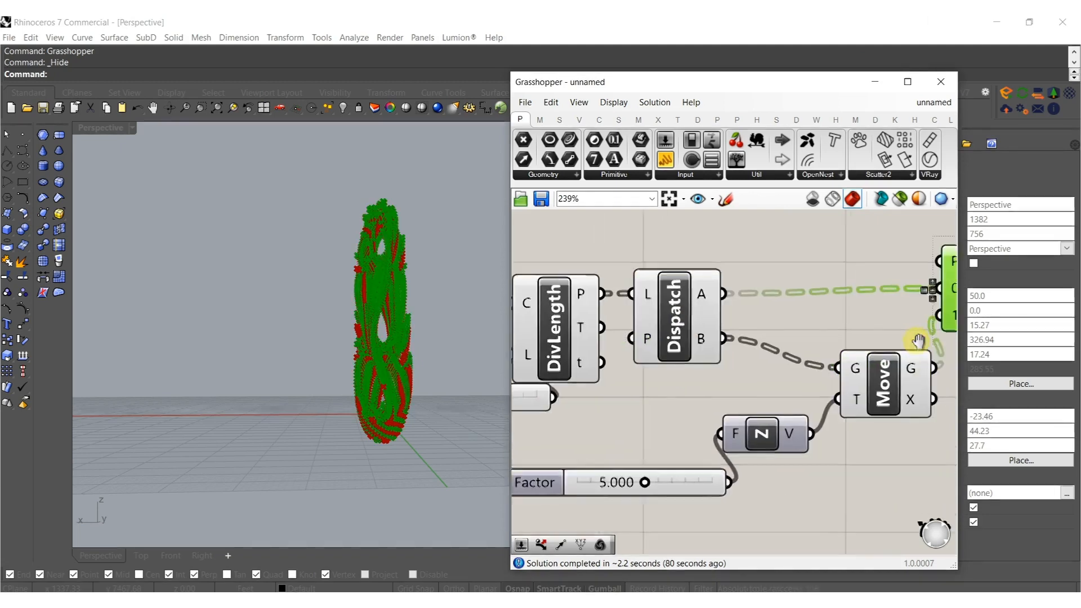
scroll(922, 350, "down", 4)
left_click_drag(888, 429, 580, 282, "shift")
right_click_drag(596, 410, 651, 378)
left_click_drag(689, 483, 554, 349, "shift")
middle_click(602, 411)
left_click(655, 373)
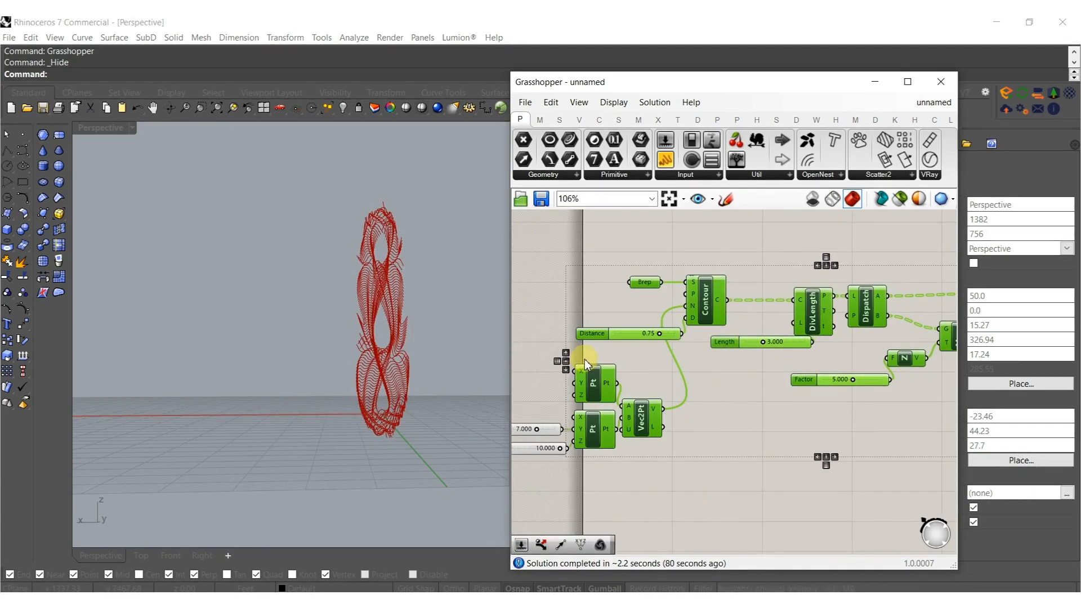
scroll(380, 381, "up", 5)
scroll(380, 384, "up", 2)
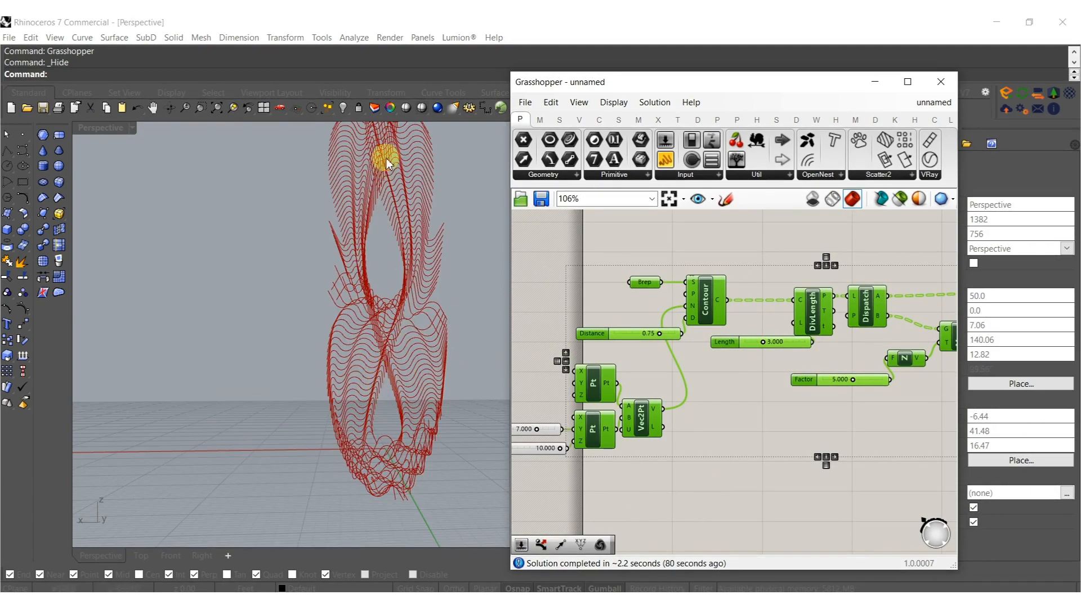
- Add the Mesh Pipe component that pipes multiple curves into a single mesh, fed by Fillet's C output
scroll(727, 375, "down", 5)
scroll(727, 376, "down", 1)
right_click_drag(757, 374, 704, 383)
scroll(742, 369, "up", 3)
right_click_drag(856, 411, 782, 399)
left_click(781, 398)
scroll(772, 353, "up", 3)
double_click(775, 356)
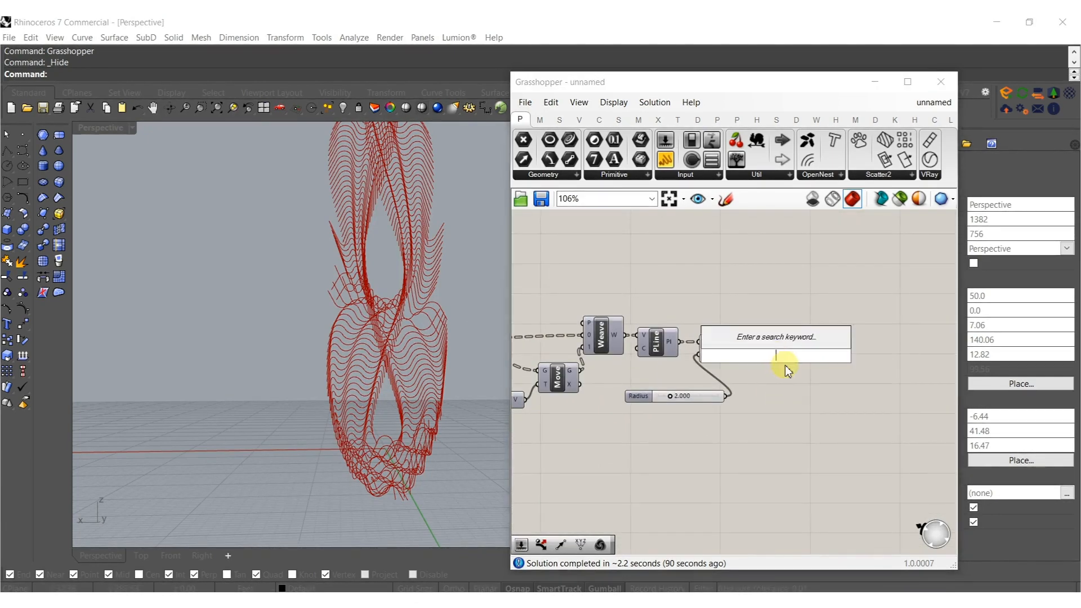
type("pip")
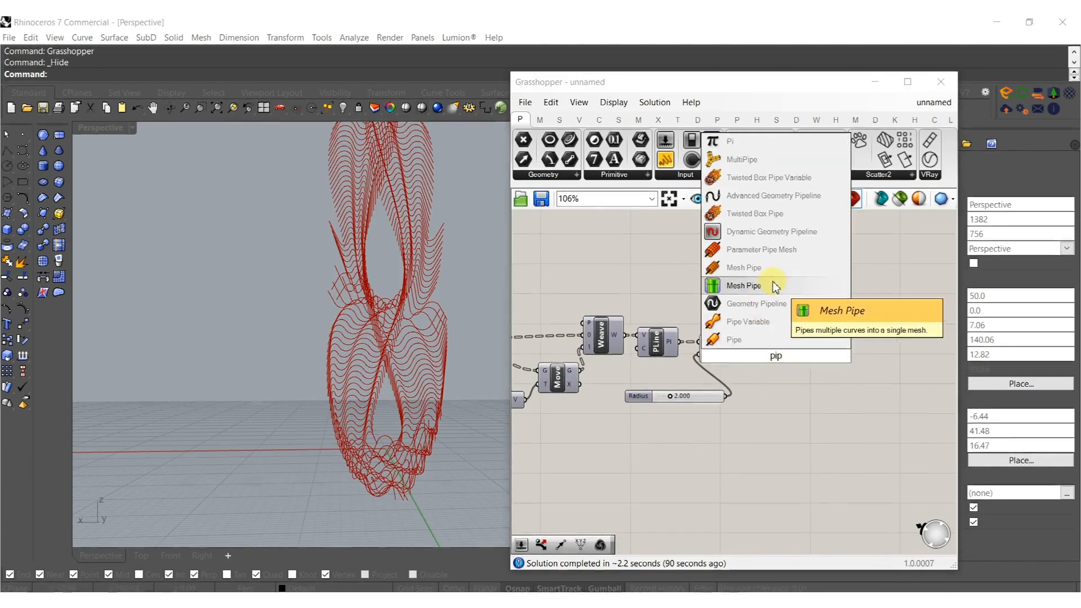
left_click(755, 285)
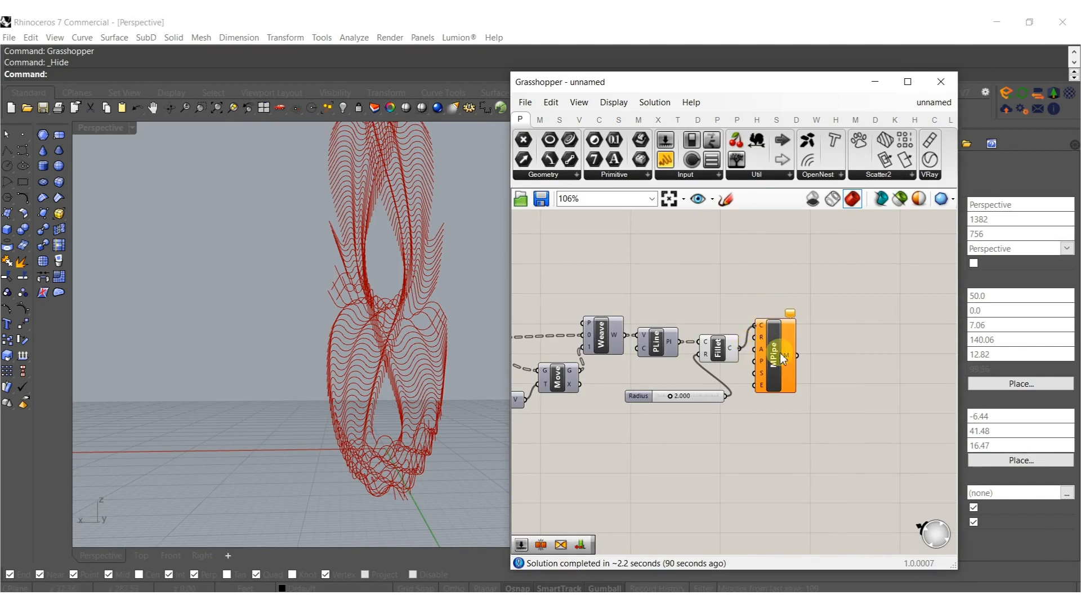
left_click_drag(783, 359, 825, 380)
- Create a number slider set to 1.000 and connect it to Mesh Pipe's R radius input
double_click(755, 405)
type("1.")
key("Return")
left_click_drag(805, 372, 681, 418)
- Create a number slider set to 6 and connect it to Mesh Pipe's S segments input
double_click(710, 455)
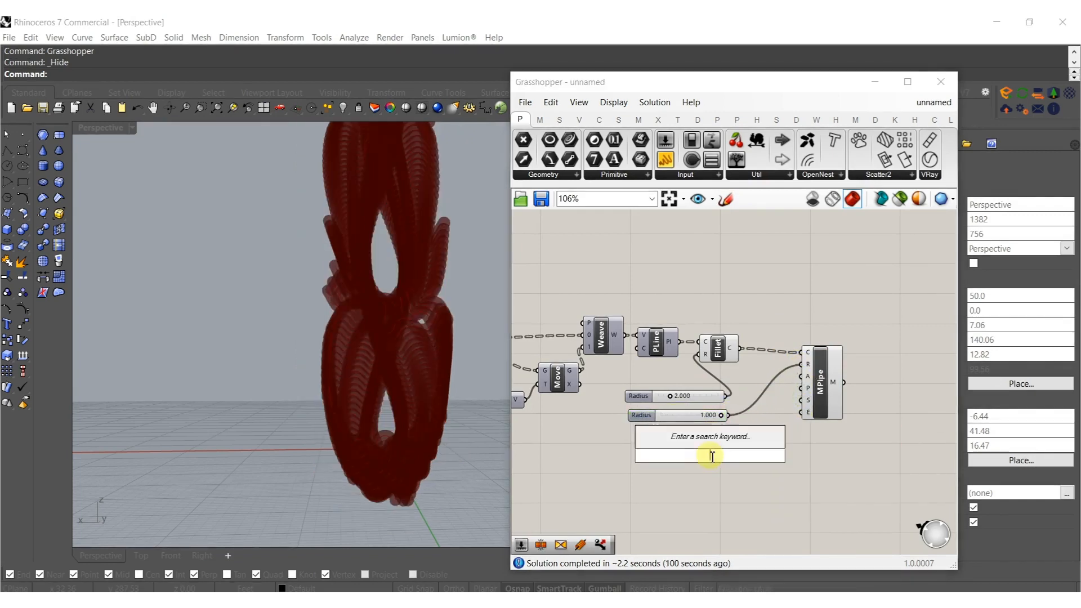
type("6")
key("Return")
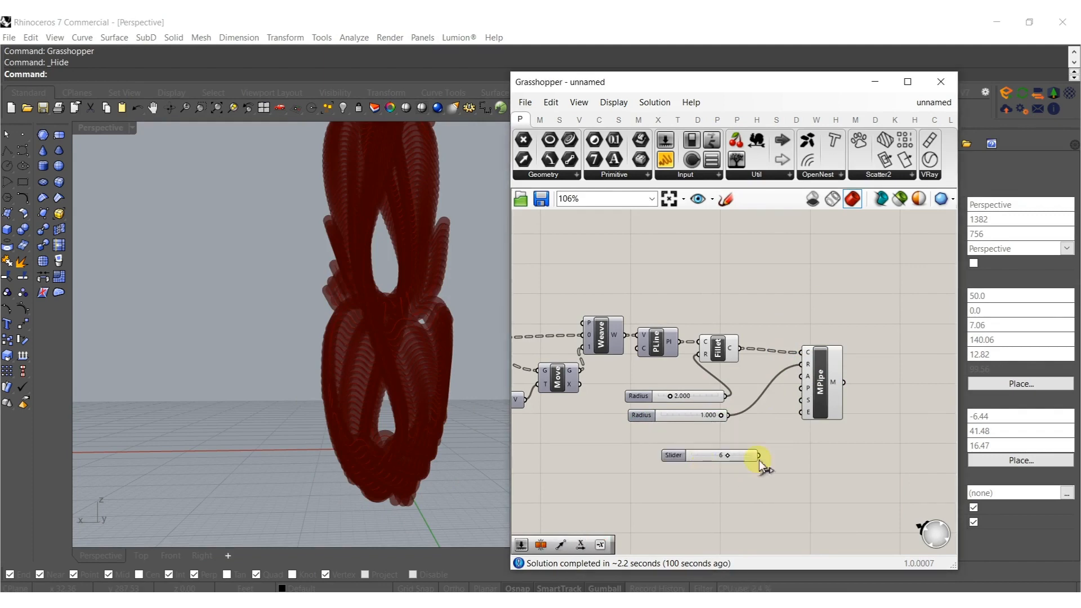
left_click_drag(765, 462, 761, 460)
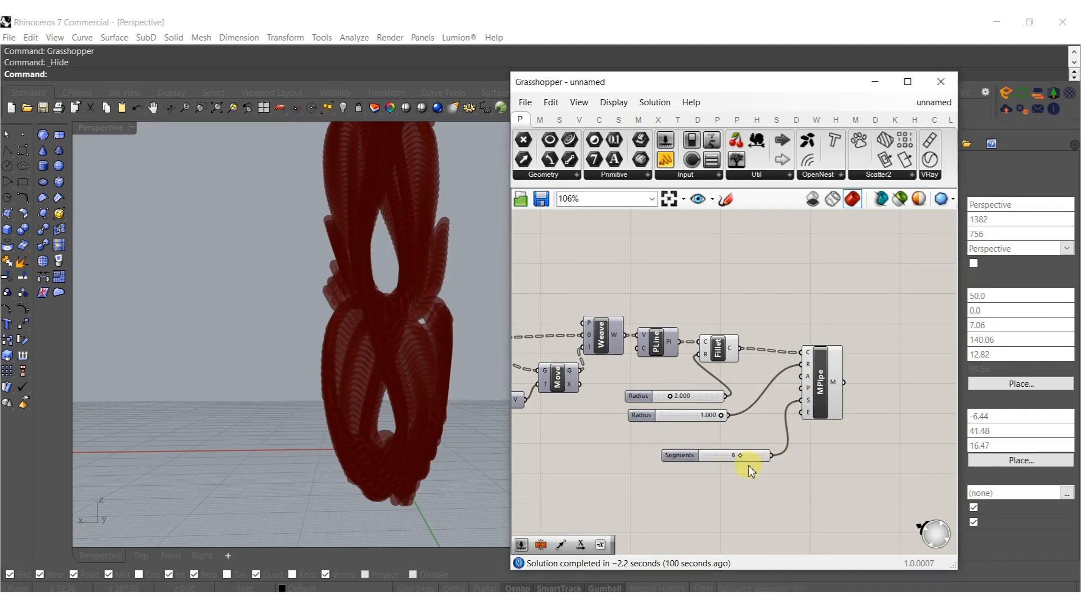
- Turn off the preview of the Fillet component
left_click_drag(738, 309, 696, 382)
middle_click(717, 354)
left_click(756, 321)
- Bake the Mesh Pipe output into the Rhino model
left_click(821, 388)
middle_click(820, 382)
left_click(836, 407)
left_click(770, 263)
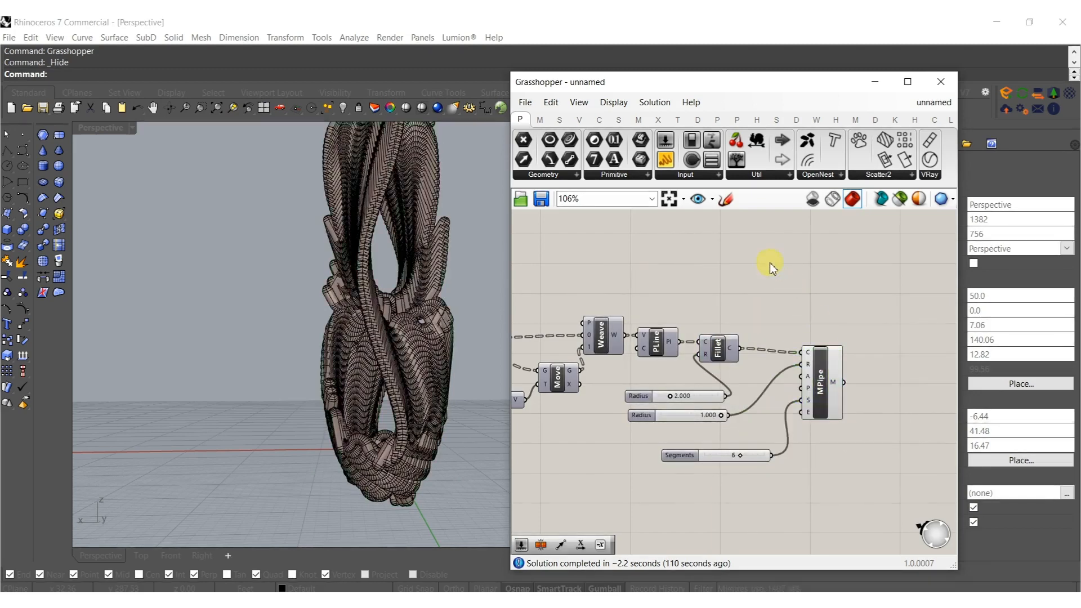
- Switch the Perspective viewport to Rendered display and inspect the baked wavy mesh from several angles and up close
left_click(414, 329)
key("ctrl+alt+r")
right_click_drag(368, 326, 311, 340, "shift")
scroll(358, 335, "down", 8)
scroll(389, 357, "up", 9)
right_click_drag(389, 357, 323, 361)
scroll(391, 355, "up", 10)
right_click_drag(442, 370, 381, 367)
scroll(338, 344, "down", 8)
right_click_drag(316, 312, 365, 367, "shift")
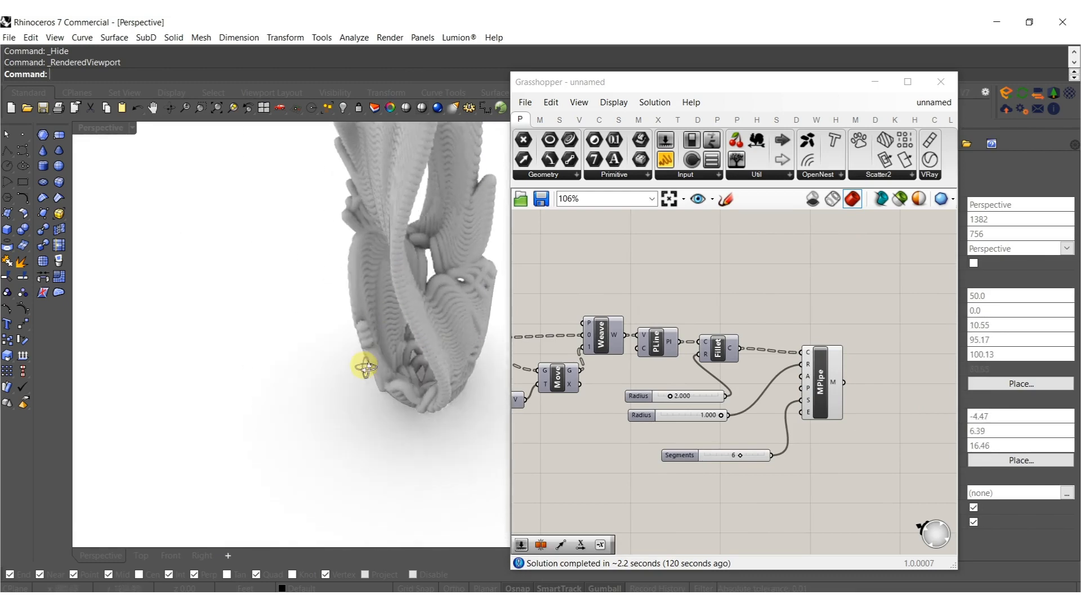
- Select one of the baked mesh pipes and undo the Grasshopper bake
left_click(445, 284)
right_click_drag(444, 289, 502, 277)
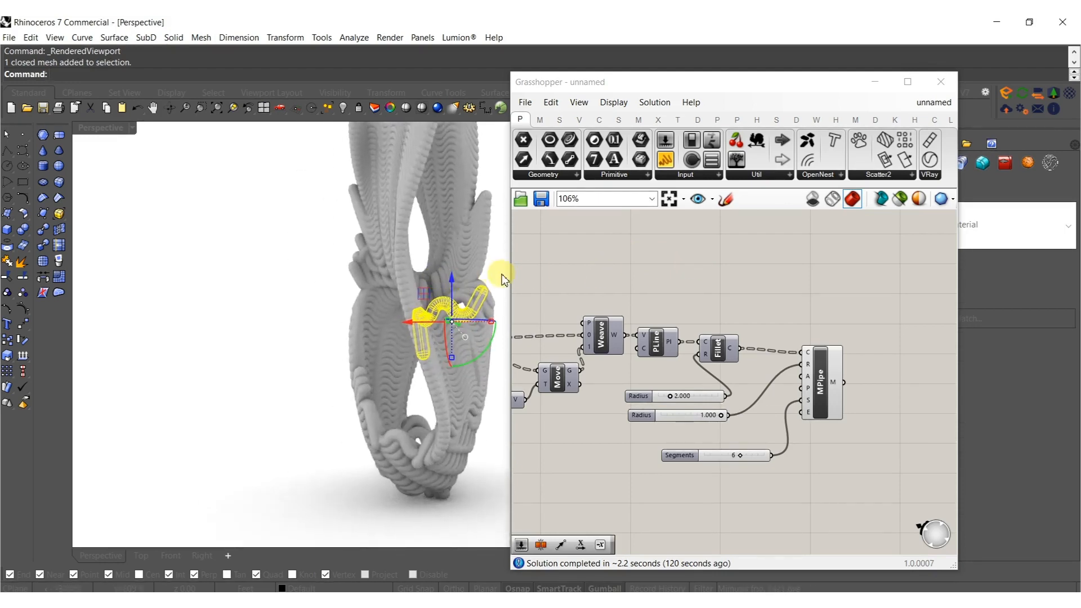
key("ctrl+z")
- Shift Weave, PolyLine, Fillet, Mesh Pipe and their sliders away from Move to make room on the canvas
scroll(654, 299, "down", 5)
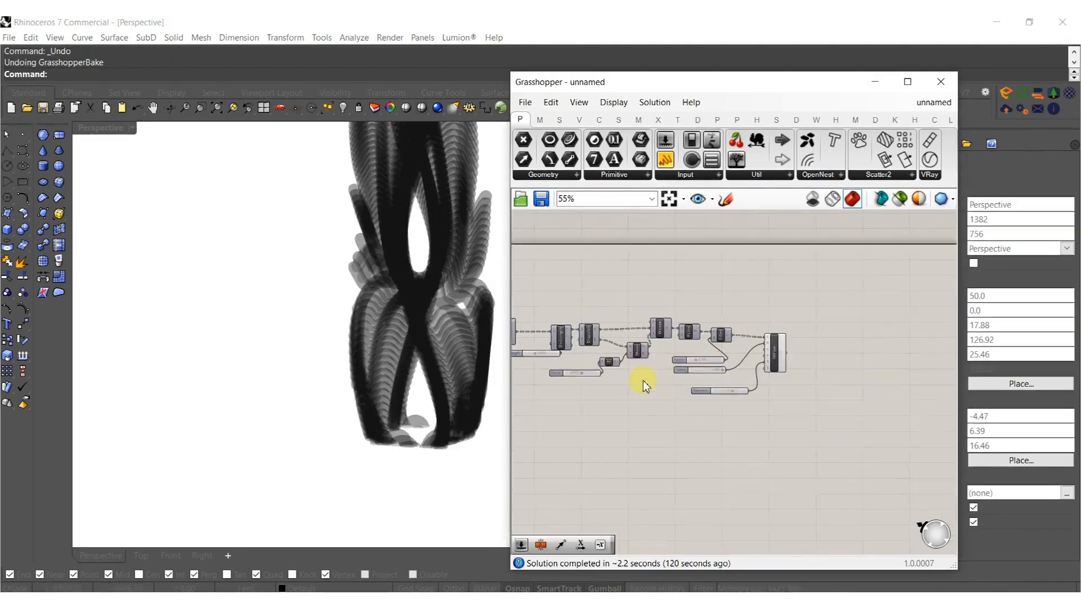
scroll(727, 359, "up", 2)
left_click_drag(851, 421, 719, 286)
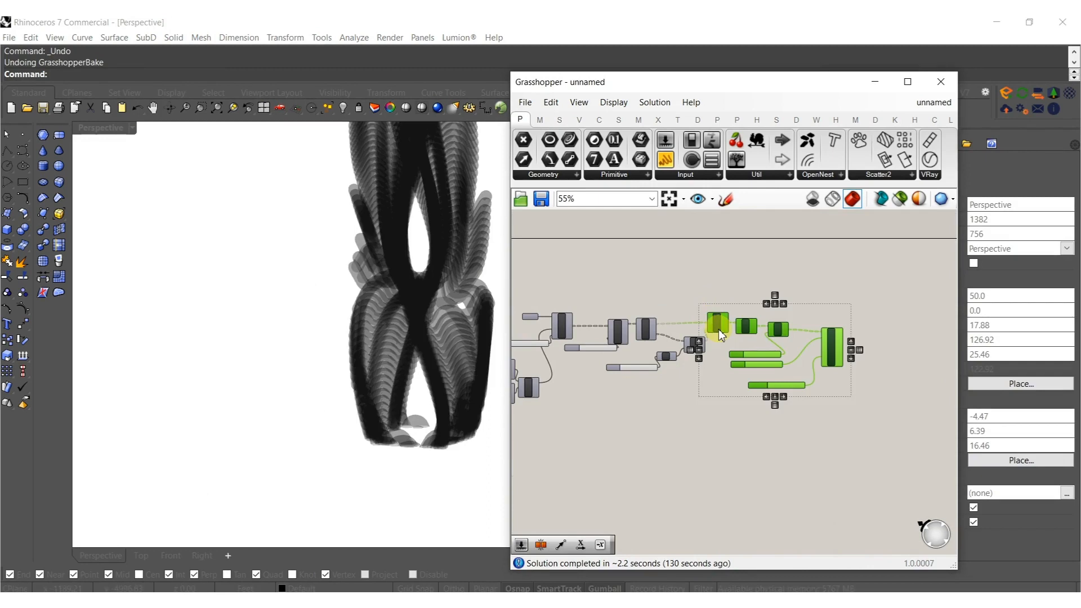
left_click_drag(719, 329, 797, 331)
right_click_drag(669, 354, 591, 358)
left_click(636, 362)
scroll(636, 363, "up", 4)
double_click(652, 362)
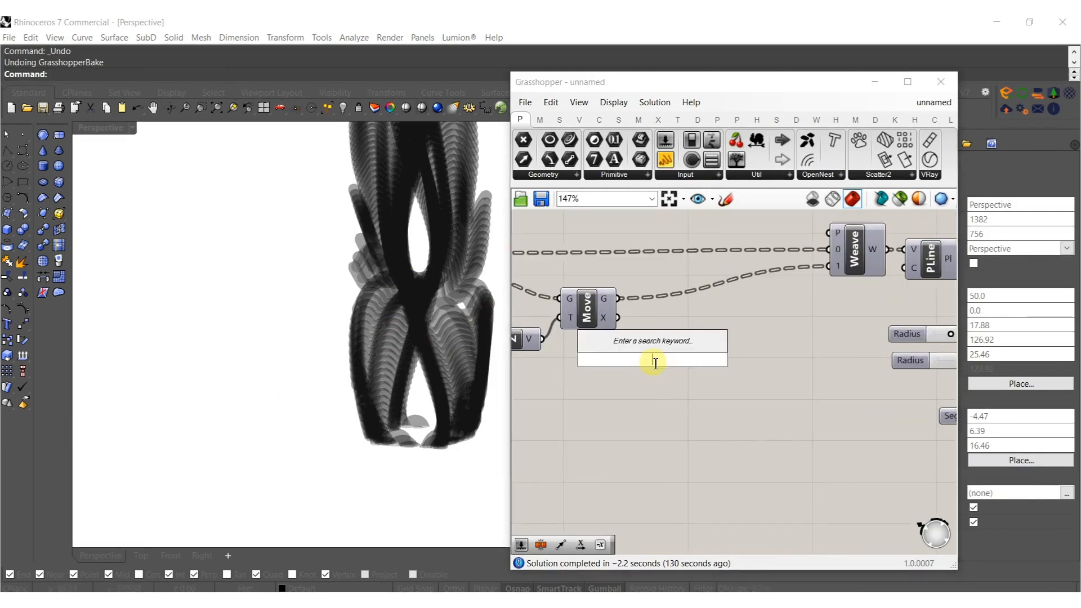
- Switch the Perspective viewport to Shaded display
left_click(225, 334)
middle_click(225, 334)
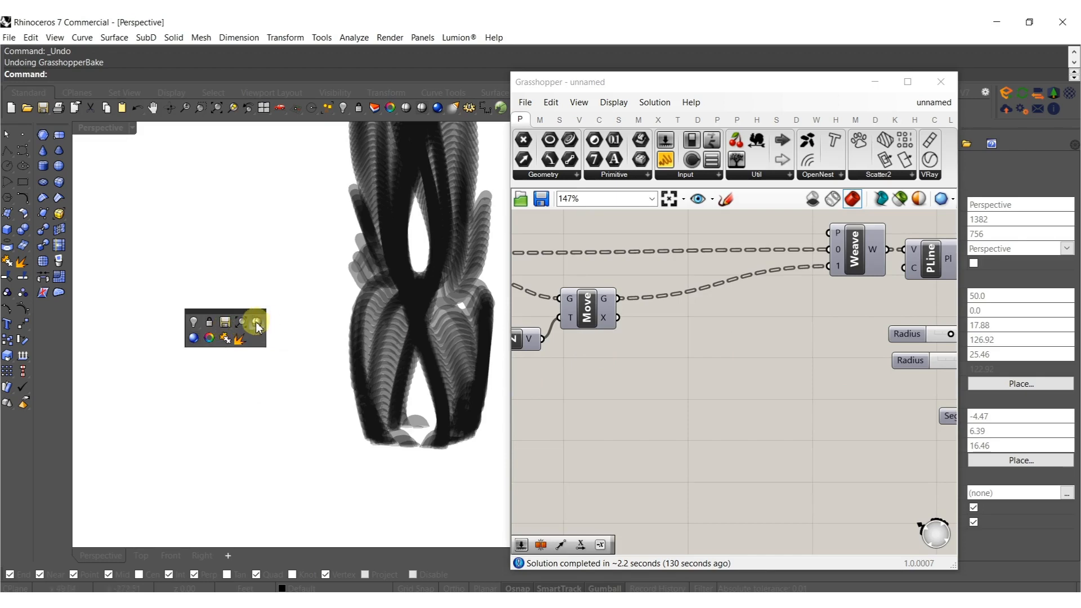
left_click(254, 333)
mouse_move(289, 316)
right_mouse_down()
mouse_move(284, 365)
mouse_move(282, 327)
right_mouse_up()
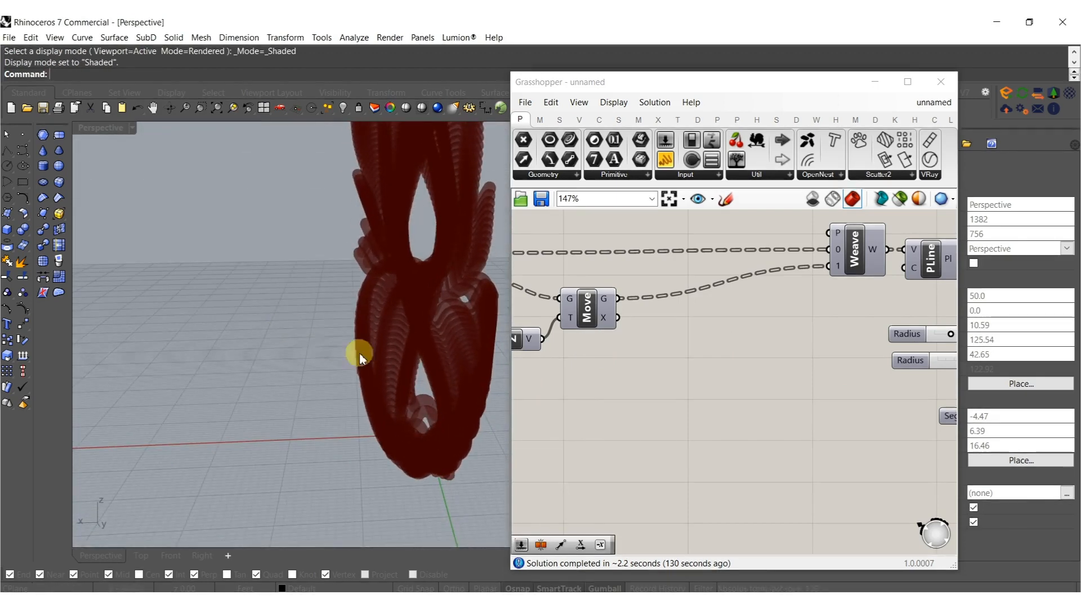
- Duplicate the Move component and connect the first Move's G output to the copy's G input
right_click_drag(666, 410, 742, 403)
left_click_drag(742, 402, 800, 384)
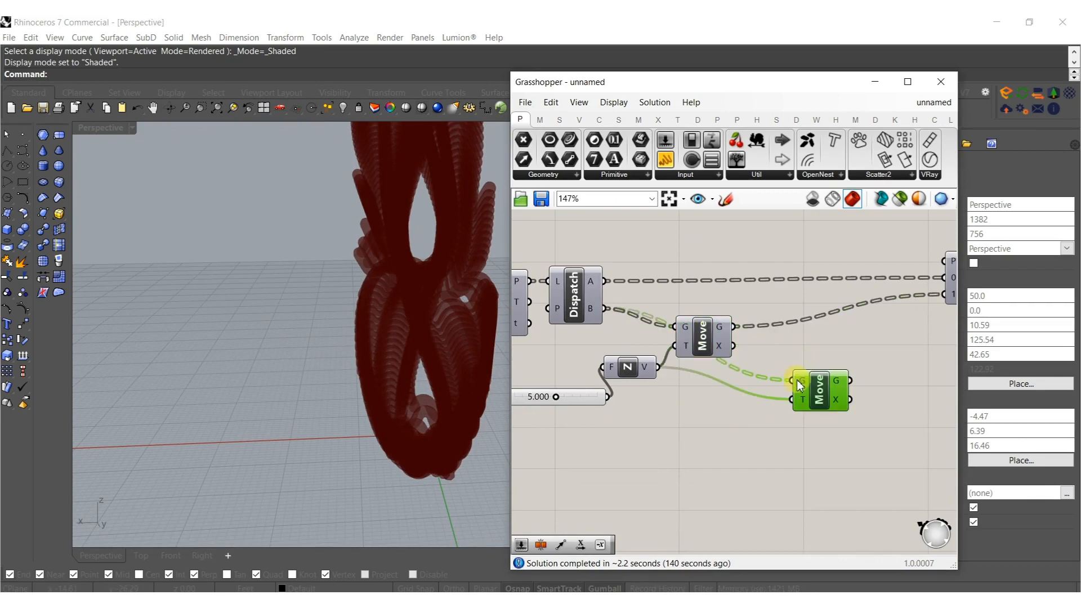
left_click_drag(756, 349, 735, 328)
left_click(756, 410)
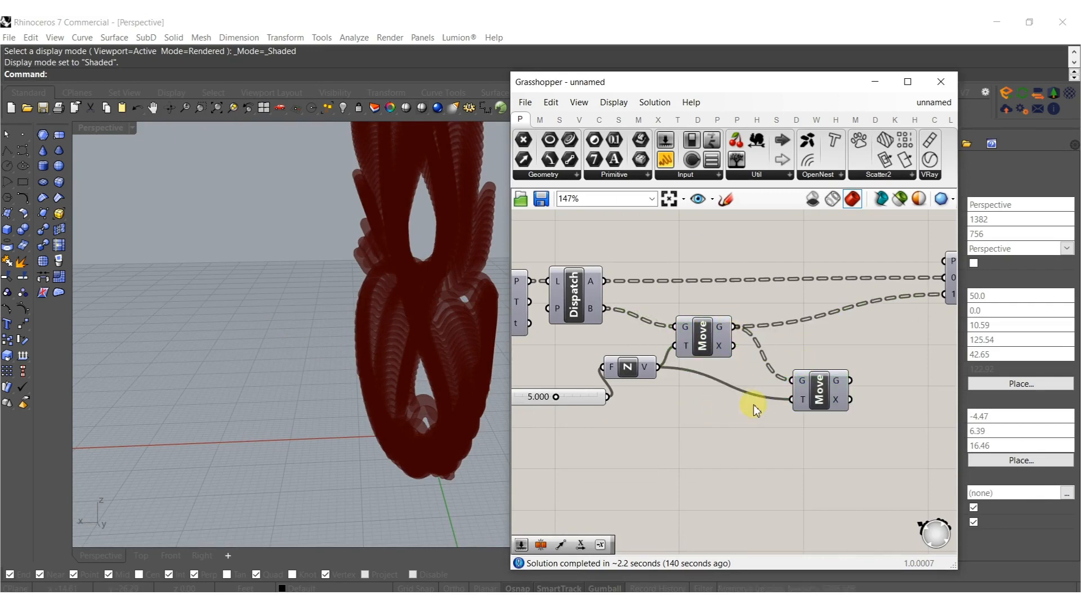
- Feed the second Move's T input from a Unit Y vector driven by the Factor slider, and connect that Move's G output to Weave's input 1
double_click(703, 445)
type("y")
left_click_drag(692, 440, 644, 406)
left_click_drag(759, 411, 792, 399)
right_click_drag(852, 381, 793, 396)
left_click_drag(853, 312, 885, 310)
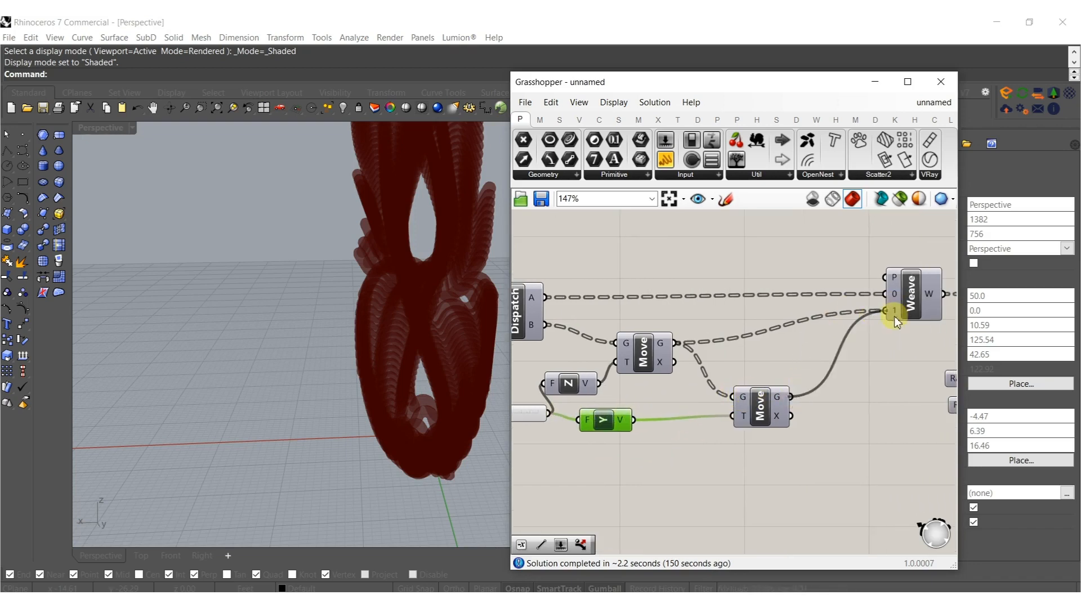
- Raise the Factor slider that drives the Unit Z and Unit Y vectors to 7.836
scroll(668, 439, "up", 5)
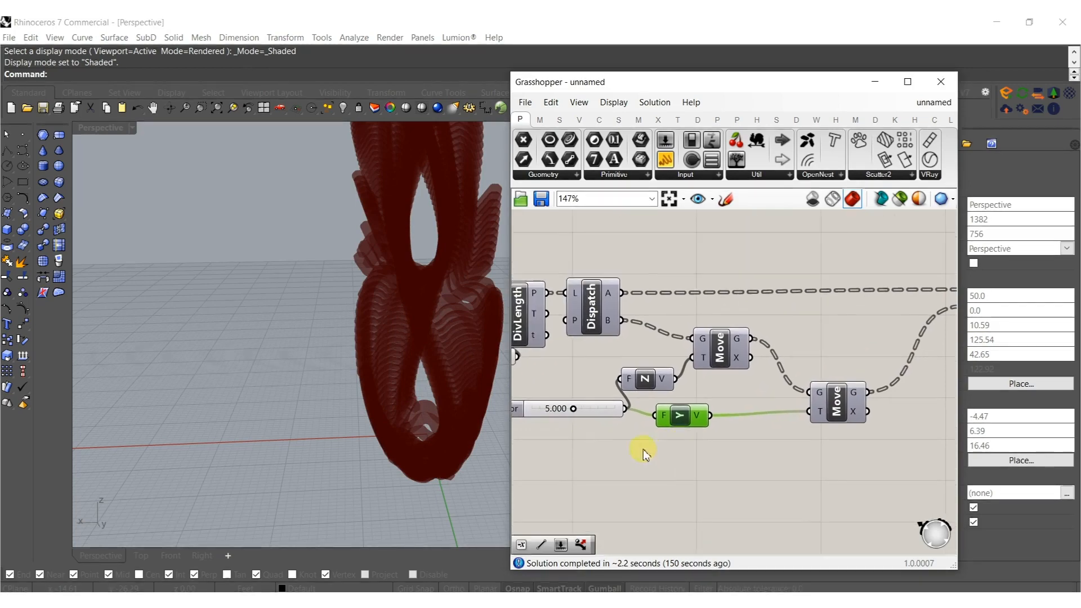
left_click_drag(596, 407, 600, 409)
scroll(600, 406, "down", 8)
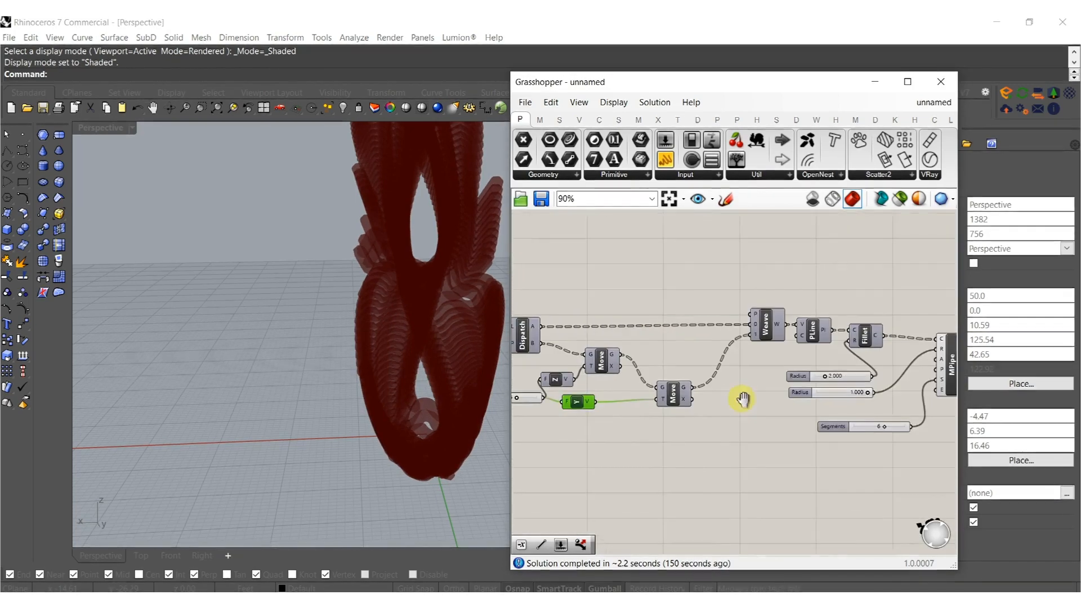
right_click_drag(799, 397, 774, 342)
right_click_drag(845, 363, 1003, 379)
scroll(566, 347, "up", 7)
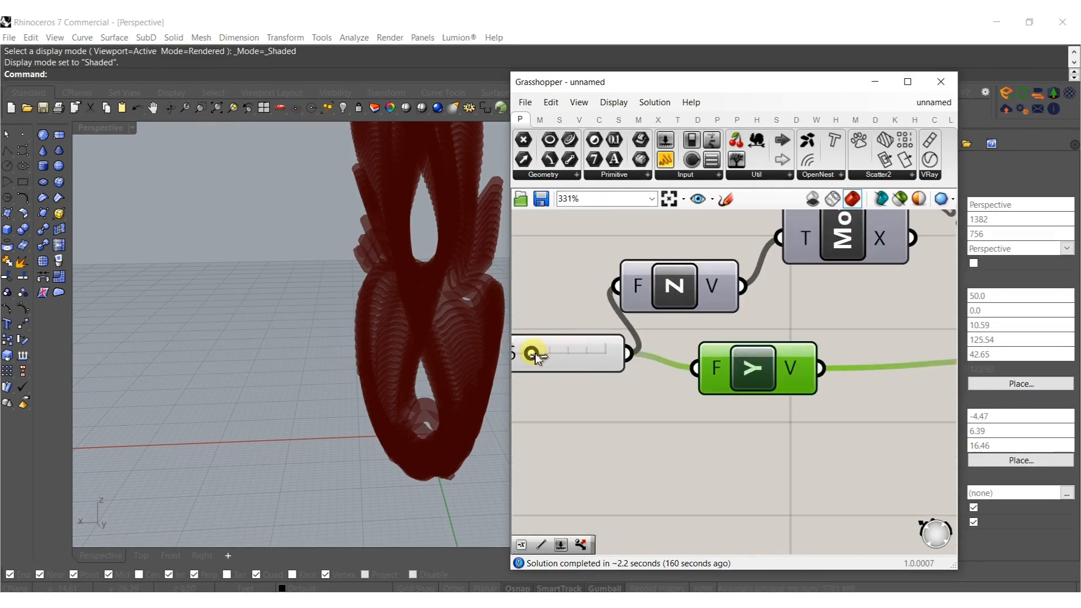
mouse_move(570, 363)
left_mouse_down()
mouse_move(583, 364)
mouse_move(569, 360)
left_mouse_up()
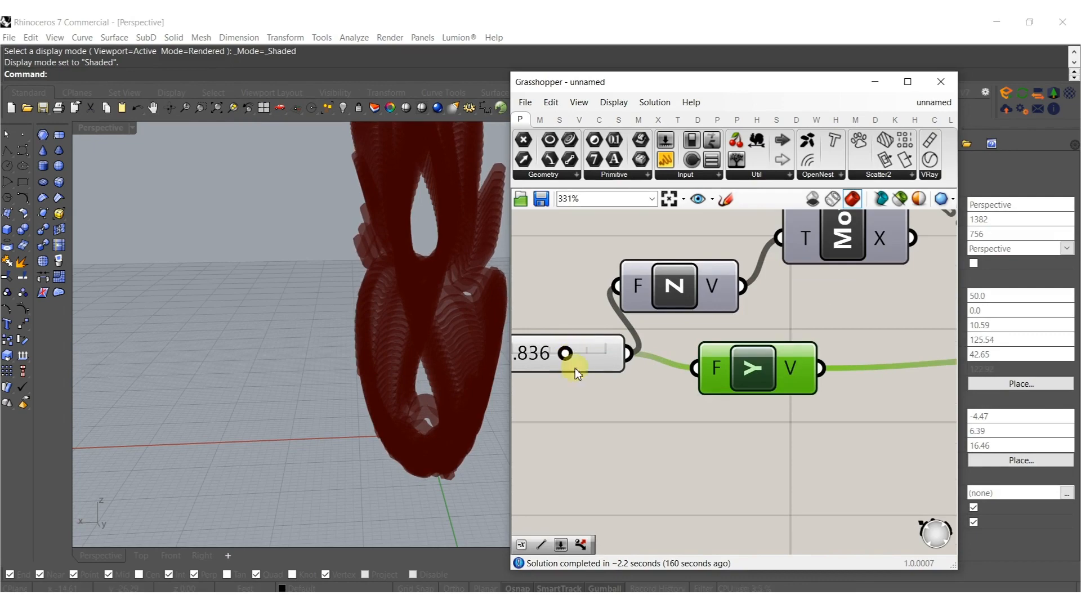
- Bake the Mesh Pipe output with the contour points now shifted along both Z and Y
scroll(619, 368, "down", 3)
right_click_drag(882, 387, 770, 378)
right_click_drag(860, 361, 702, 374)
scroll(703, 374, "down", 4)
right_click_drag(781, 383, 712, 398)
scroll(788, 400, "up", 5)
right_click_drag(872, 351, 794, 378)
left_click(873, 313)
middle_click(877, 310)
left_click(904, 342)
- Switch the Perspective viewport to Rendered display and inspect the newly baked mesh around the tower's lower half
middle_click(414, 320)
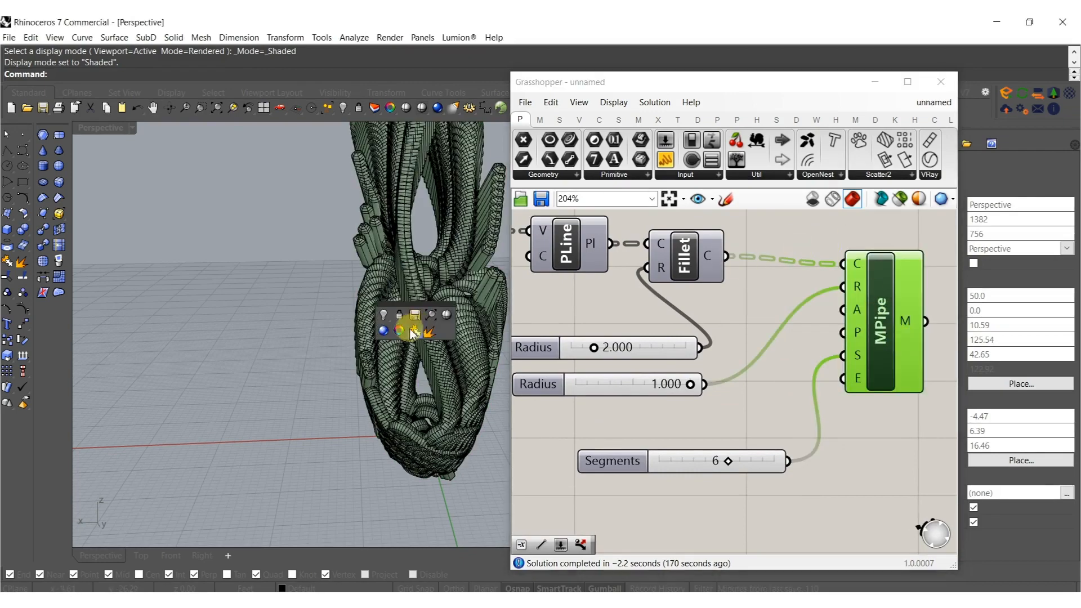
left_click(385, 337)
scroll(387, 331, "down", 6)
mouse_move(387, 327)
right_mouse_down("shift")
mouse_move(363, 387)
mouse_move(550, 345)
mouse_move(387, 363)
mouse_move(388, 346)
mouse_move(186, 351)
right_mouse_up("shift")
scroll(428, 403, "up", 7)
mouse_move(427, 403)
right_mouse_down("shift")
mouse_move(302, 387)
mouse_move(331, 369)
mouse_move(320, 387)
right_mouse_up("shift")
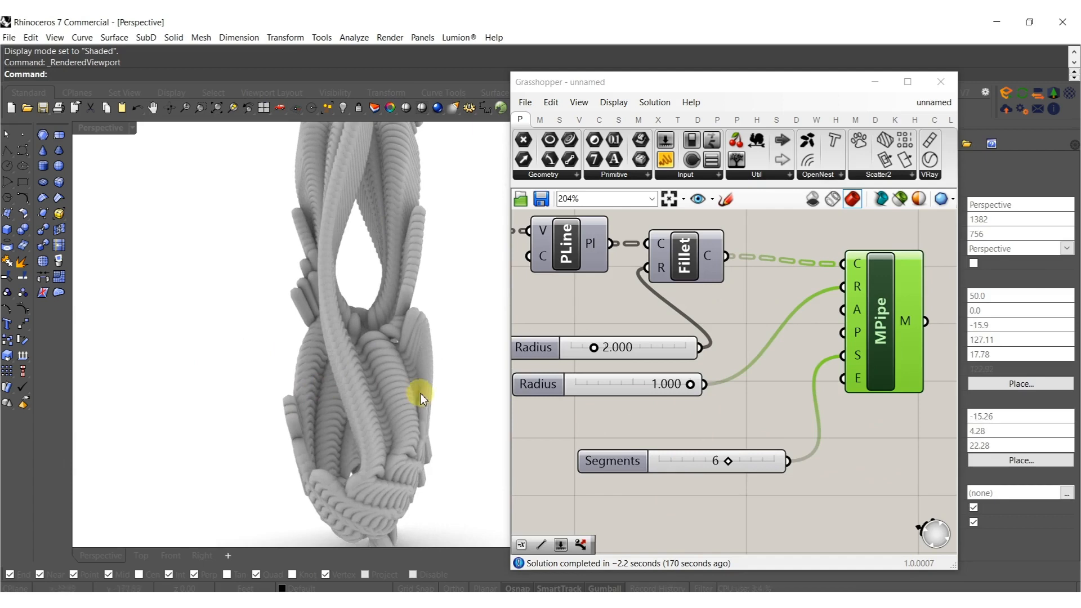
right_click_drag(421, 394, 427, 392)
- Undo the last bake and reduce Mesh Pipe's Radius slider to 0.623
key("ctrl+z")
scroll(635, 411, "up", 3)
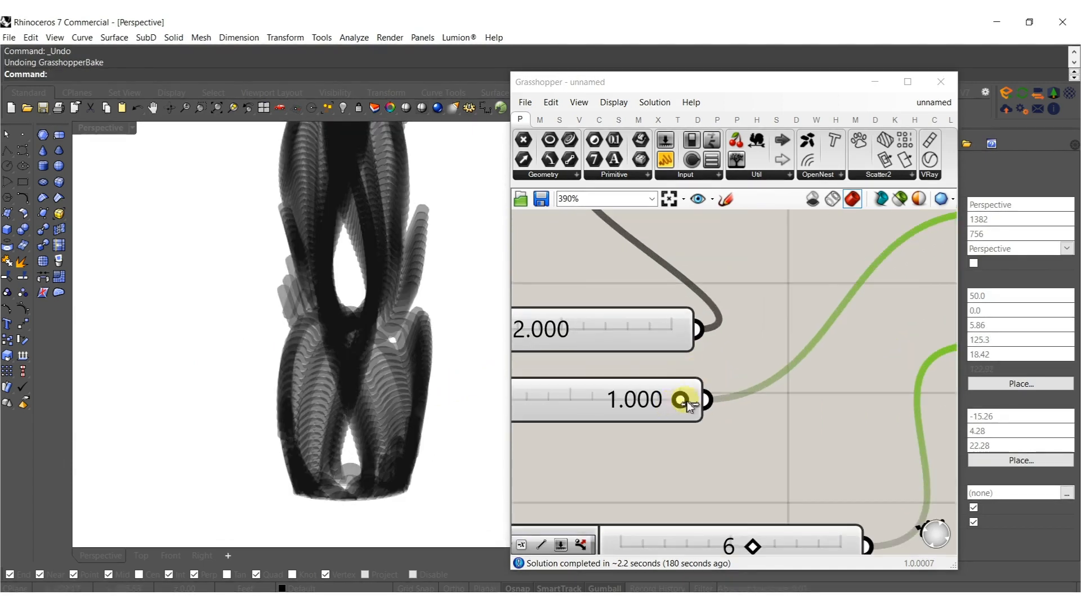
left_click_drag(611, 404, 606, 406)
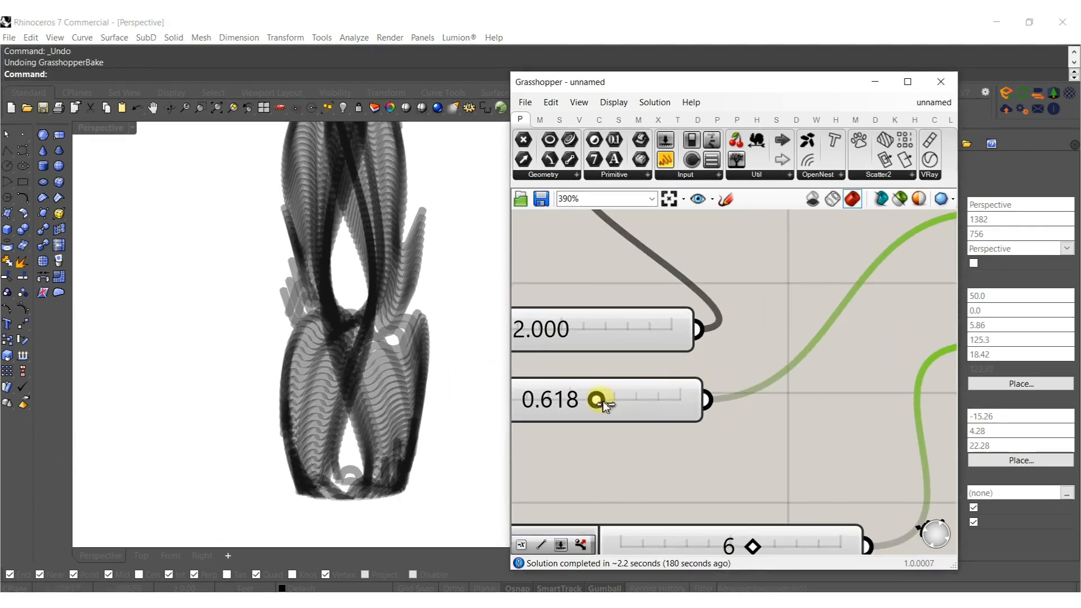
left_click_drag(597, 404, 605, 406)
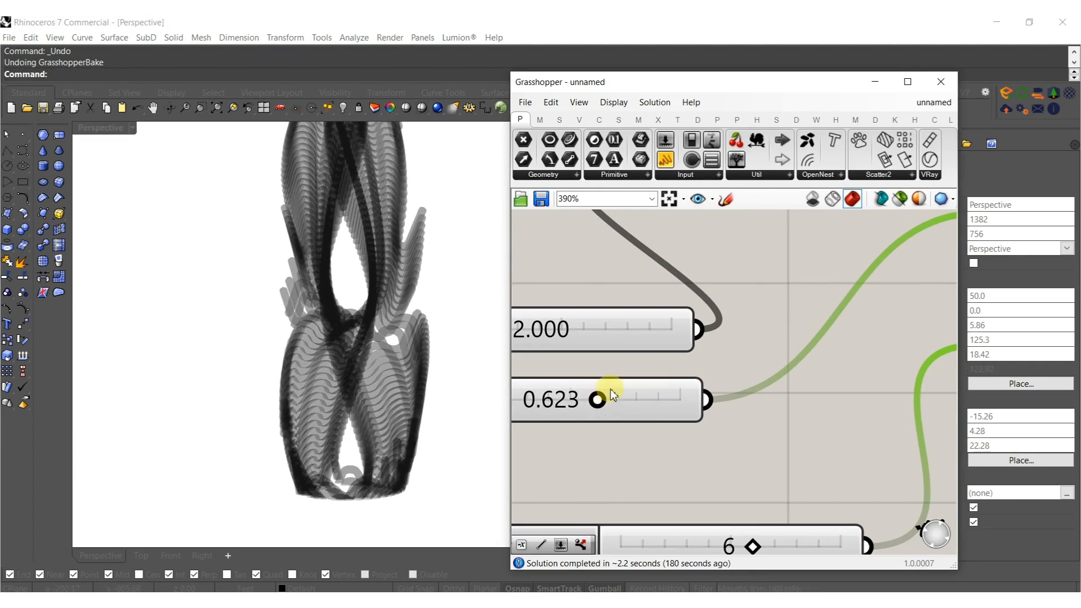
- Try baking the thinner Mesh Pipe output into the model
scroll(627, 332, "down", 7)
middle_click(724, 309)
left_click(749, 342)
right_click_drag(395, 394, 449, 333)
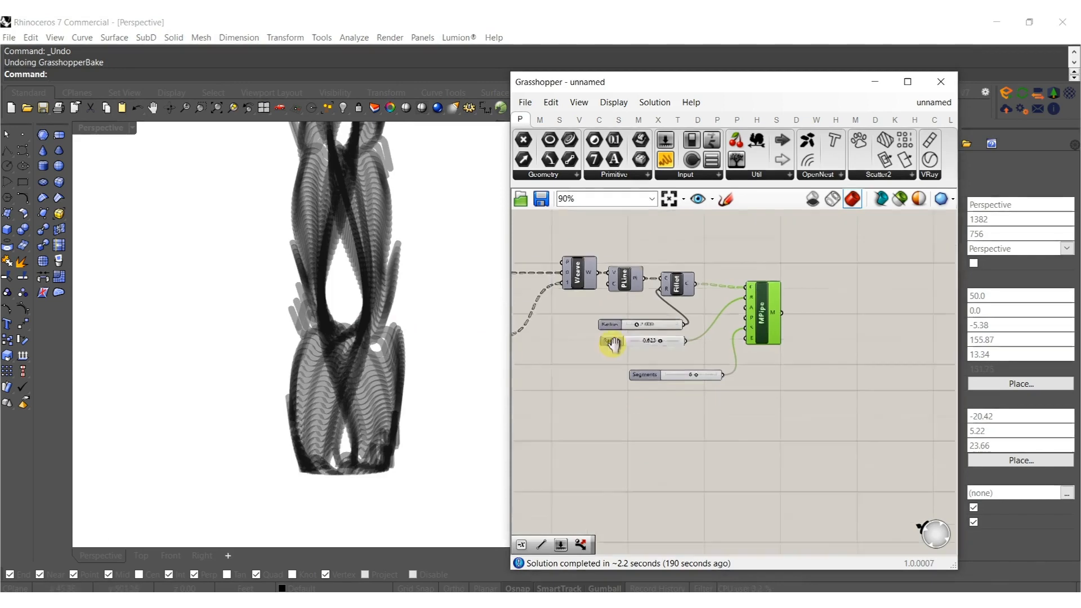
- Lower the Factor slider that drives the Unit Z and Unit Y vectors to 4.446
right_click_drag(603, 359, 776, 345)
scroll(591, 352, "up", 3)
scroll(591, 353, "up", 2)
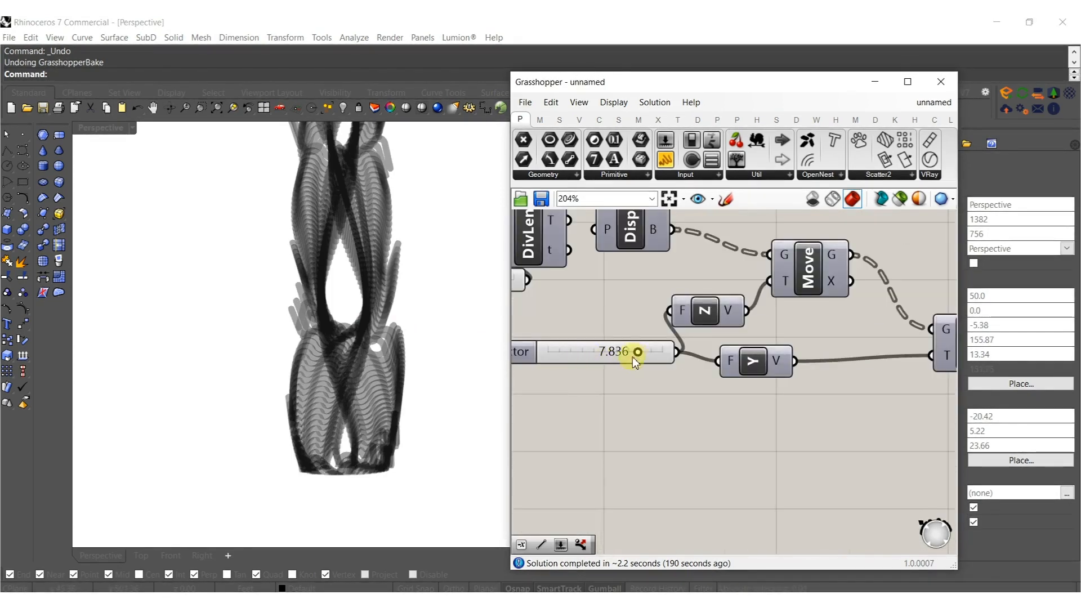
left_click_drag(638, 355, 603, 356)
- Set the Length slider feeding Divide Length to 2.000
scroll(603, 352, "down", 3)
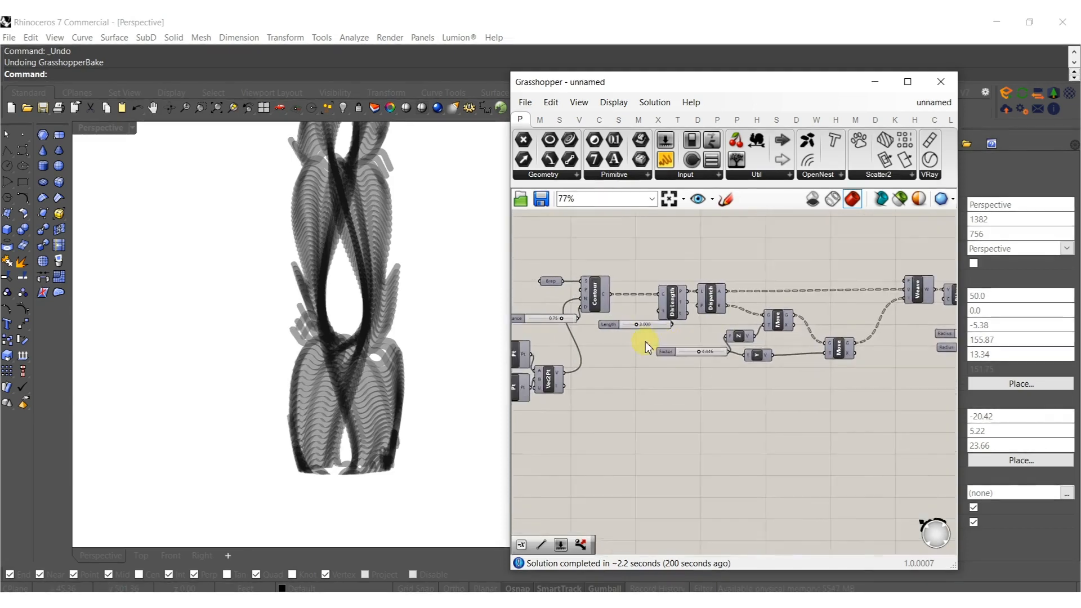
scroll(633, 329, "up", 3)
scroll(636, 332, "down", 3)
scroll(634, 335, "up", 3)
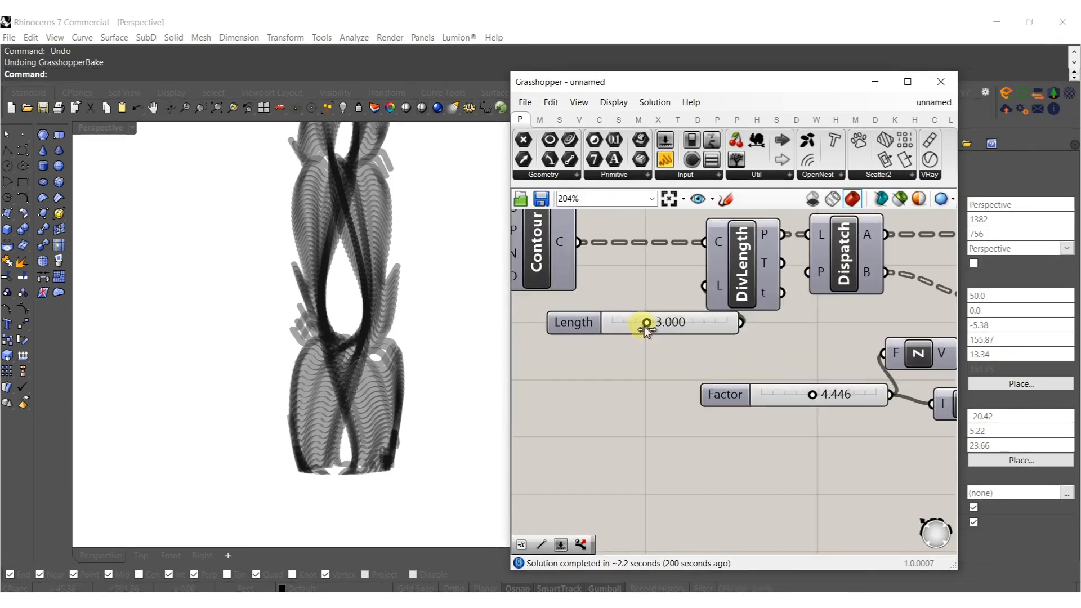
double_click(624, 327)
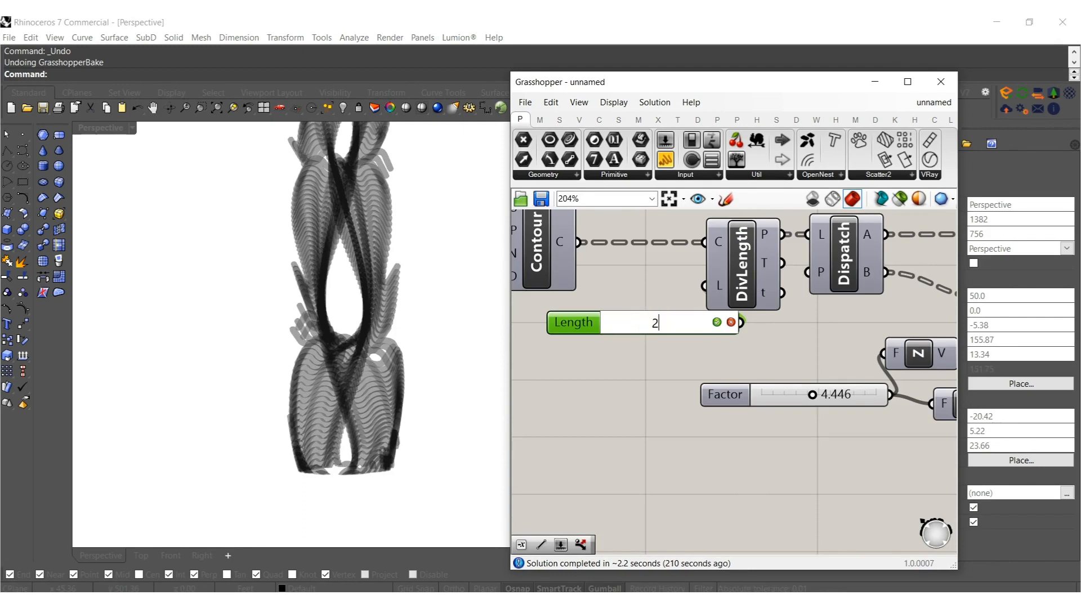
type("2")
key("Return")
- Set the Distance slider feeding Contour's D input to 0.40
scroll(650, 307, "down", 4)
right_click_drag(645, 321, 745, 322)
scroll(632, 297, "up", 6)
double_click(600, 308)
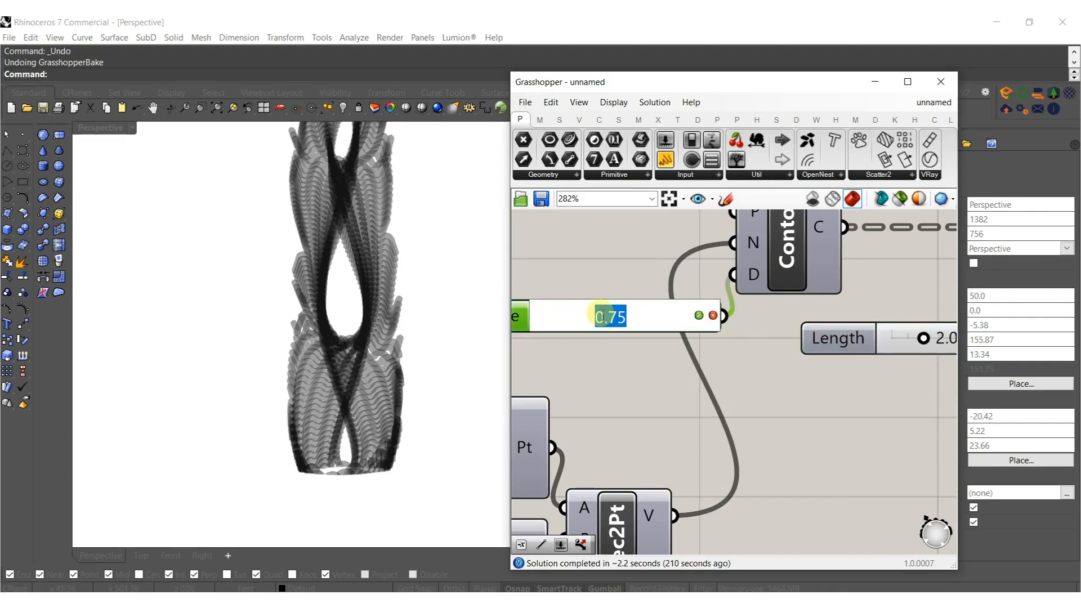
type("0.4")
key("Return")
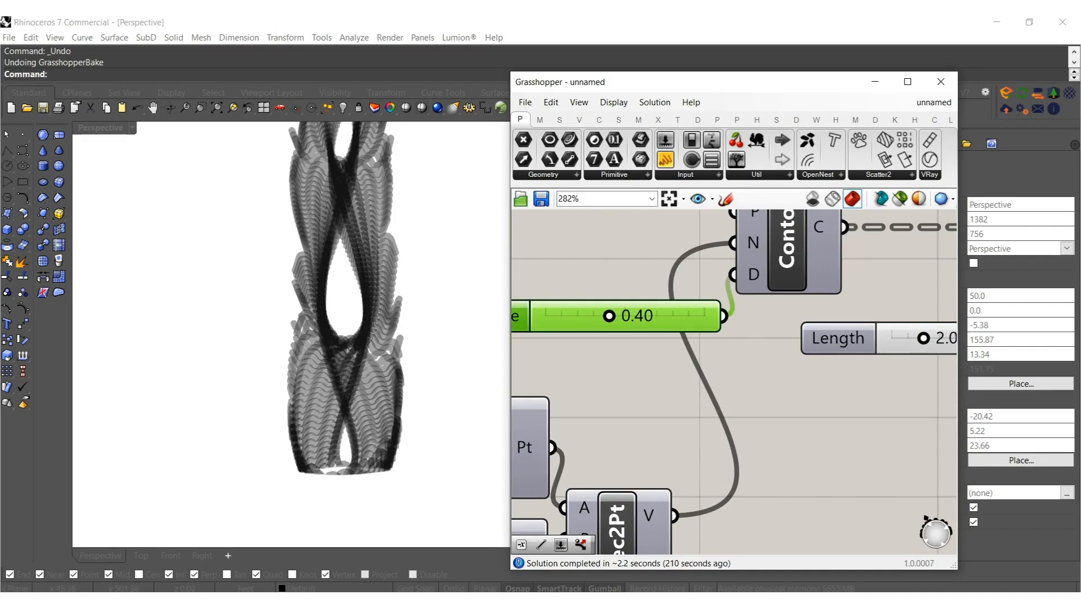
- Bake the denser Mesh Pipe output into the model
scroll(619, 301, "down", 8)
right_click_drag(737, 343, 693, 343)
scroll(755, 324, "up", 3)
scroll(789, 314, "down", 5)
scroll(809, 292, "up", 3)
middle_click(814, 367)
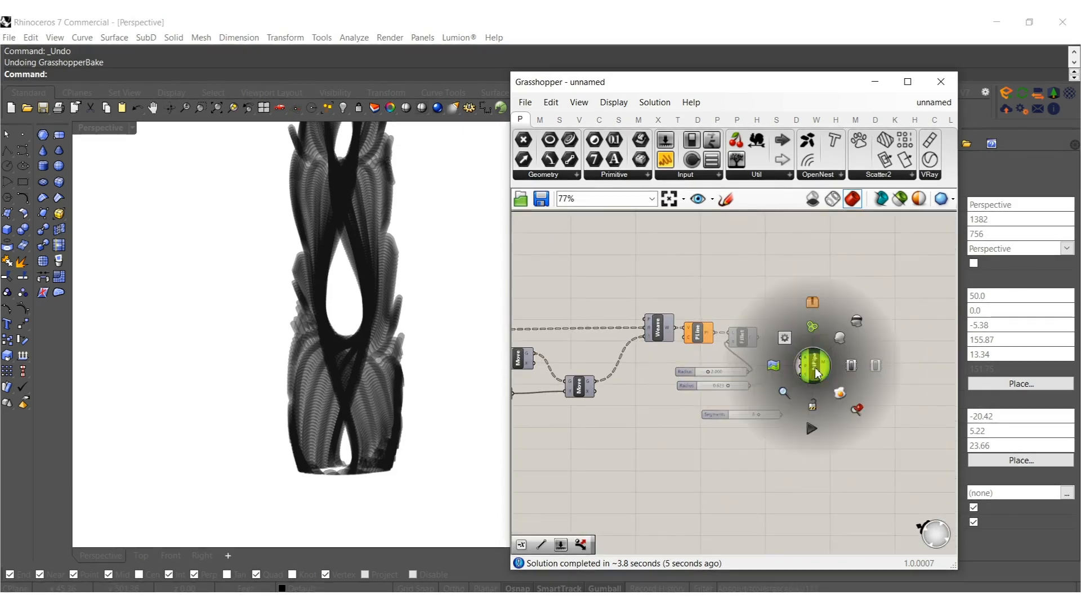
left_click(849, 395)
- Inspect the rendered dense mesh tower from all sides, up close and as a whole
mouse_move(446, 313)
right_mouse_down()
mouse_move(309, 386)
mouse_move(353, 401)
mouse_move(345, 396)
mouse_move(362, 386)
mouse_move(466, 394)
mouse_move(432, 403)
mouse_move(253, 386)
mouse_move(176, 398)
mouse_move(379, 391)
mouse_move(388, 415)
mouse_move(311, 431)
mouse_move(381, 411)
right_mouse_up()
scroll(381, 396, "up", 5)
scroll(388, 415, "down", 5)
scroll(380, 411, "up", 5)
scroll(349, 386, "down", 7)
mouse_move(263, 393)
right_mouse_down()
mouse_move(424, 425)
mouse_move(295, 398)
mouse_move(342, 402)
right_mouse_up()
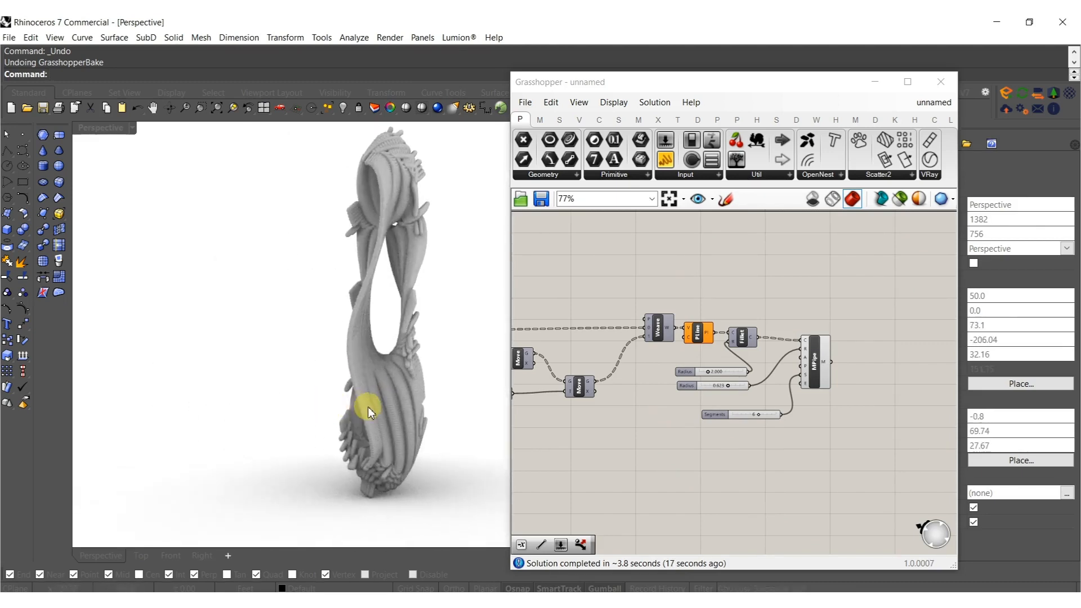
scroll(367, 414, "up", 5)
scroll(379, 360, "down", 10)
mouse_move(379, 360)
right_mouse_down()
mouse_move(288, 354)
mouse_move(409, 400)
mouse_move(205, 337)
mouse_move(358, 332)
mouse_move(224, 369)
mouse_move(355, 354)
mouse_move(336, 338)
mouse_move(329, 381)
mouse_move(330, 307)
right_mouse_up()
scroll(205, 337, "up", 7)
scroll(239, 343, "down", 7)
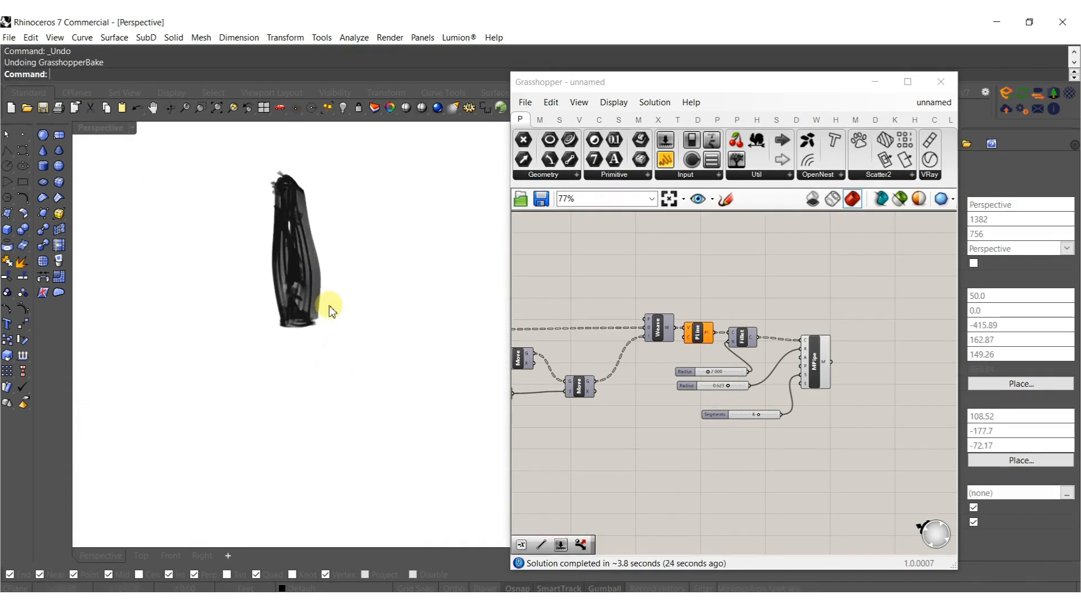
- Return the Perspective viewport to Shaded display
middle_click(331, 306)
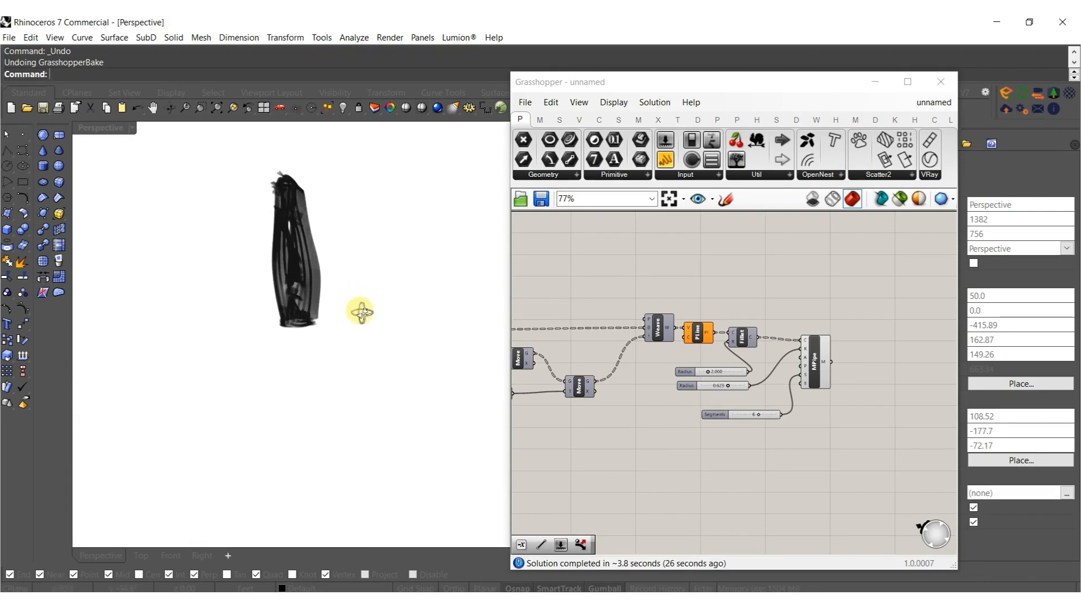
right_click_drag(362, 310, 351, 333)
middle_click(352, 333)
left_click(385, 328)
- Undo the hiding of the original SubD tower and view it together with the pipe preview
right_click_drag(321, 367, 313, 394)
key("ctrl+z")
right_click_drag(308, 435, 348, 361, "shift")
scroll(260, 338, "up", 8)
mouse_move(210, 360)
right_mouse_down()
mouse_move(200, 289)
mouse_move(319, 411)
mouse_move(257, 326)
mouse_move(261, 235)
mouse_move(350, 367)
mouse_move(321, 362)
mouse_move(303, 341)
mouse_move(406, 405)
mouse_move(415, 379)
mouse_move(415, 392)
mouse_move(386, 345)
right_mouse_up()
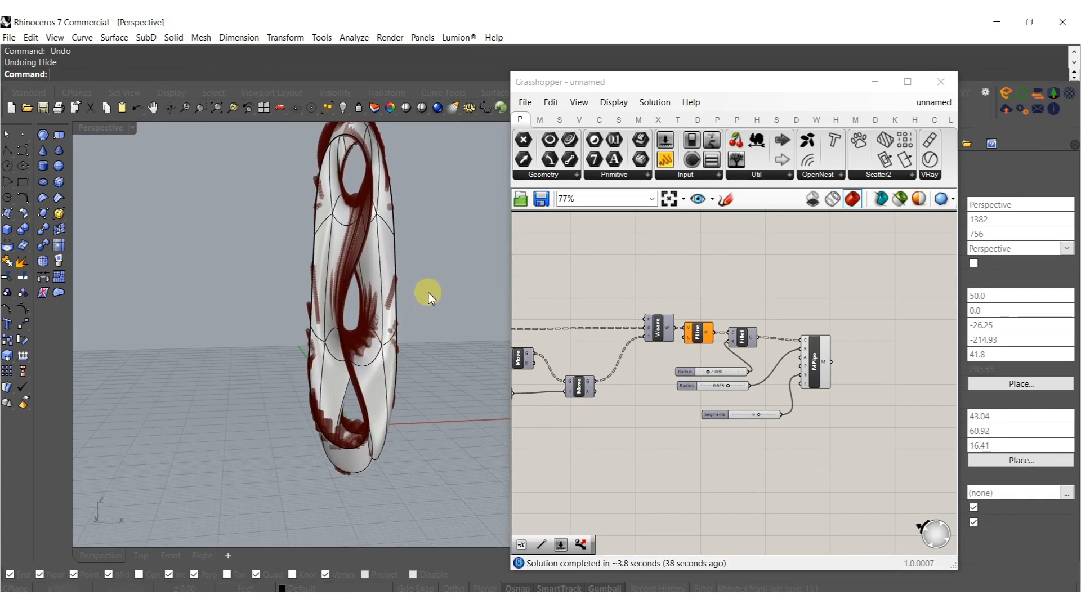
- Widen the SubD tower's middle band of faces along the X axis and rotate the whole SubD about its vertical axis
left_click_drag(450, 296, 291, 286, "ctrl+shift")
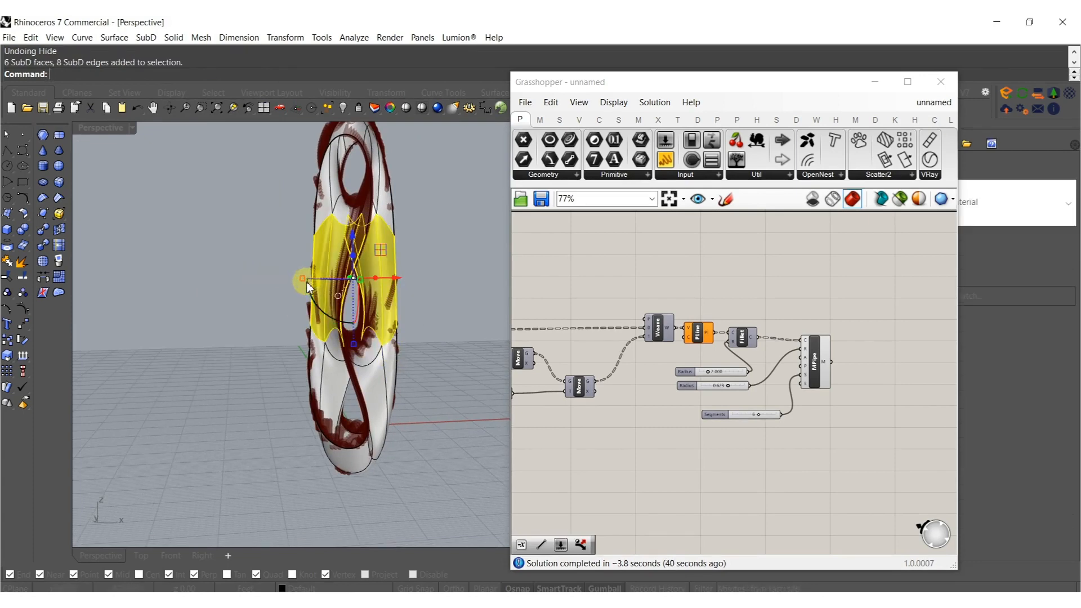
left_click_drag(300, 281, 289, 281)
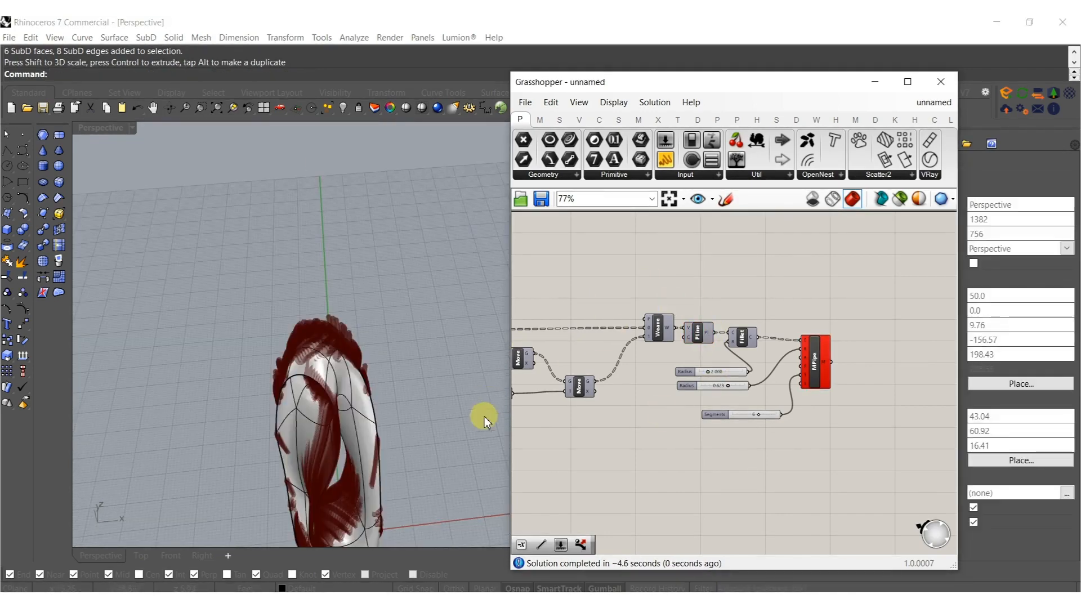
right_click_drag(484, 421, 302, 309)
left_click(287, 314)
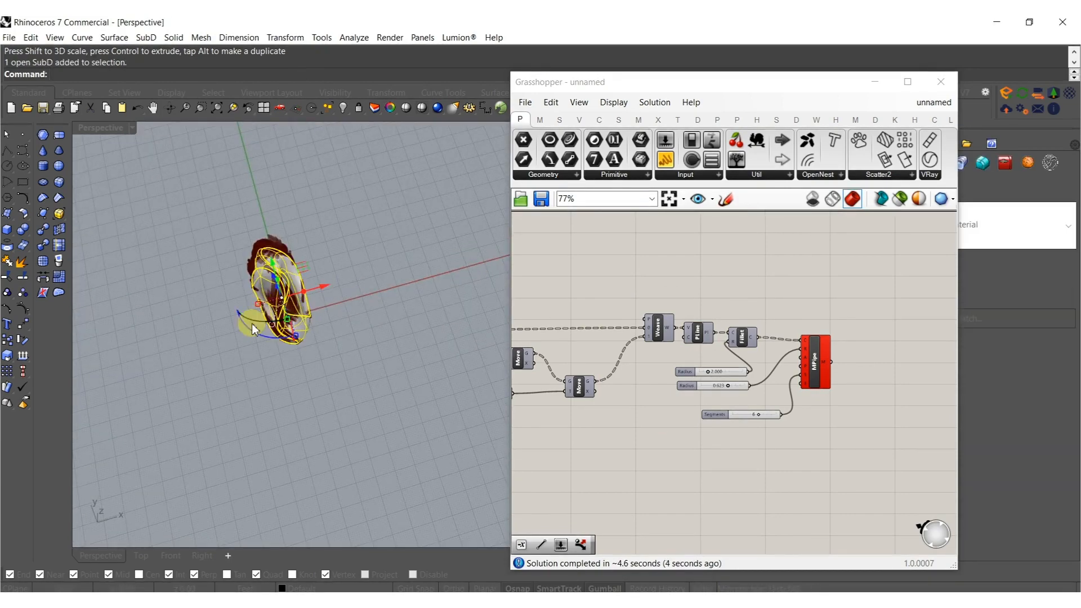
left_click_drag(255, 340, 276, 339)
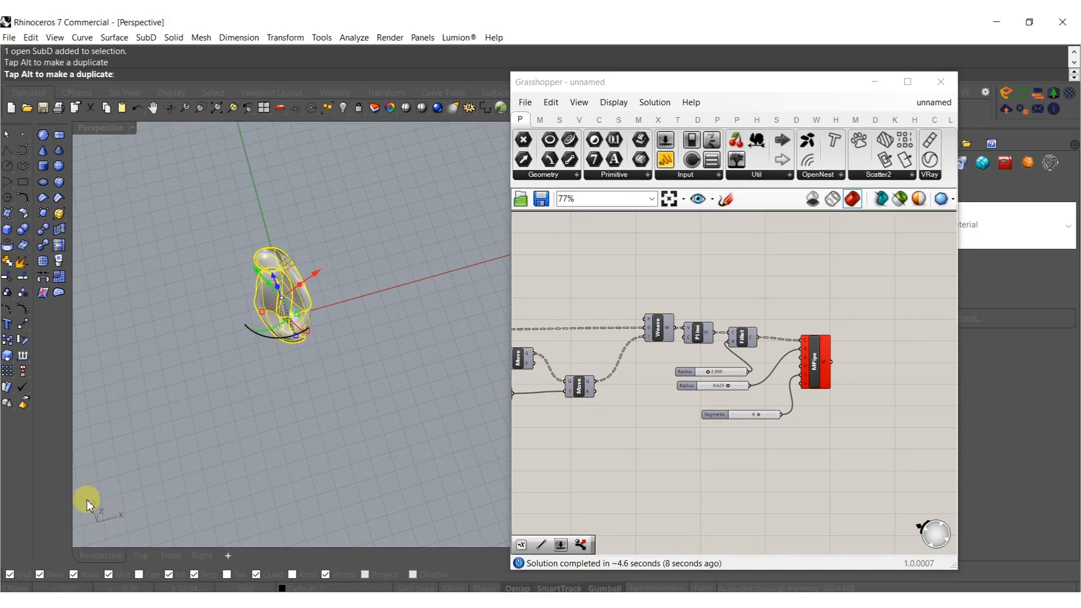
- Hide the SubD tower and switch the Perspective viewport to Rendered display
right_click_drag(300, 361, 348, 277)
scroll(280, 206, "up", 6)
key("ctrl+h")
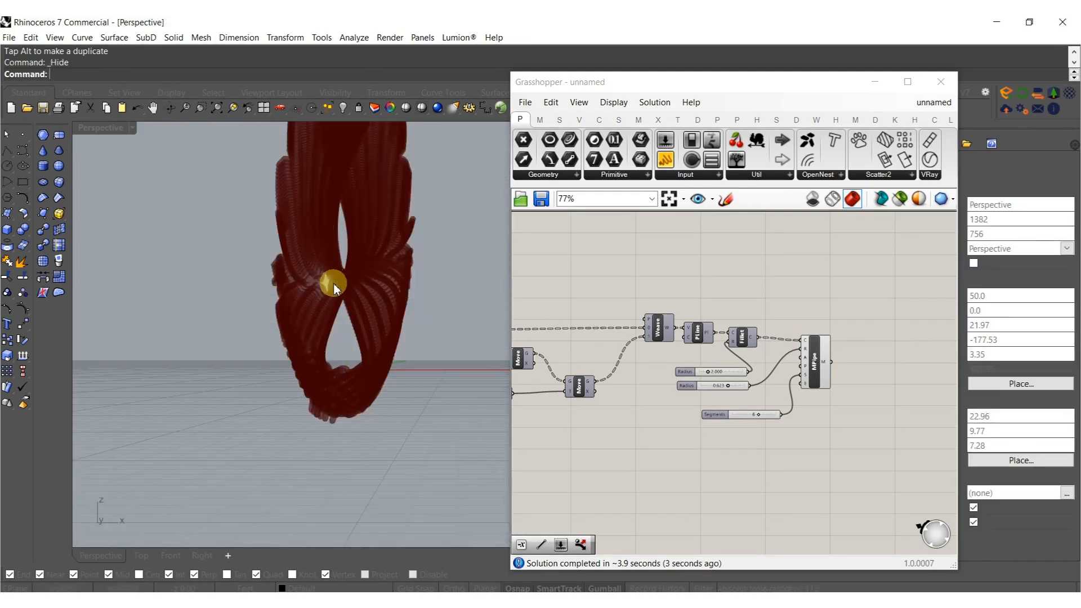
right_click_drag(381, 233, 607, 414)
middle_click(329, 415)
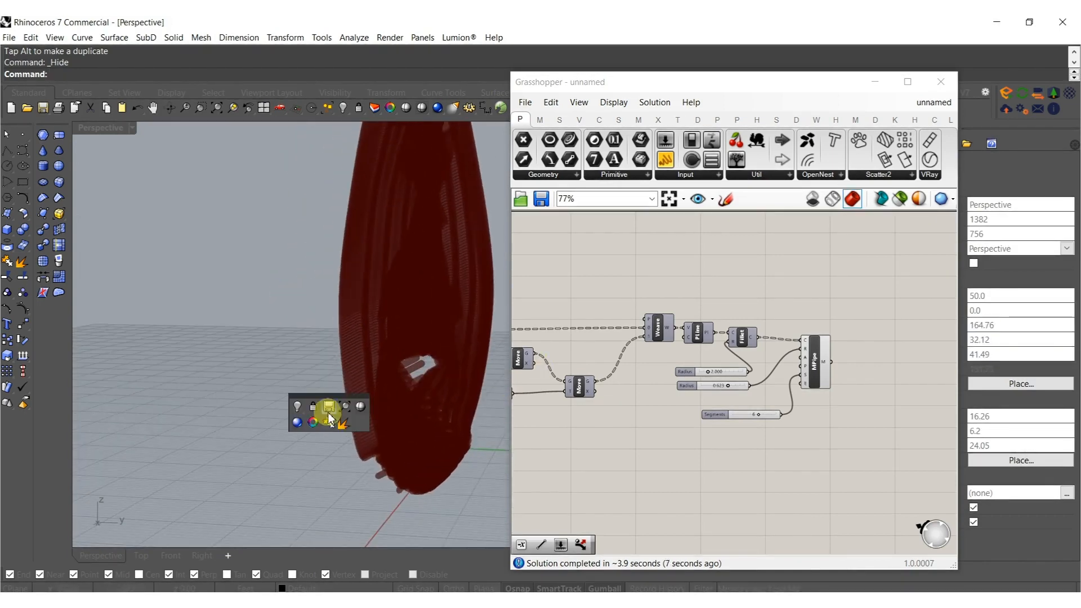
left_click(298, 424)
- Bake the Mesh Pipe output of the reshaped tower into the model
right_click_drag(842, 410, 734, 423)
double_click(734, 423)
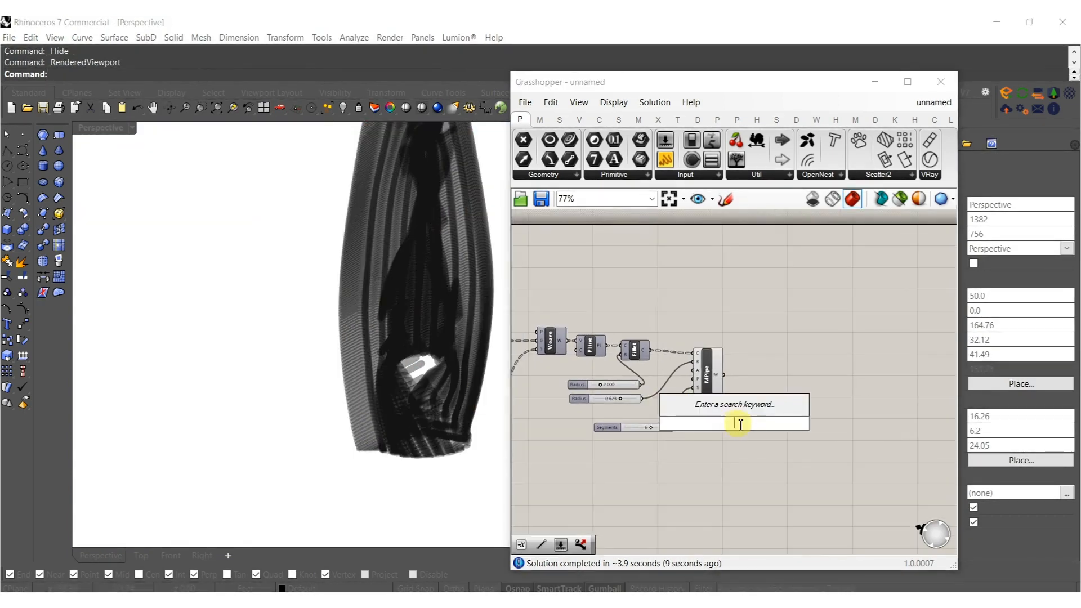
left_click(715, 343)
left_click(711, 373)
middle_click(712, 372)
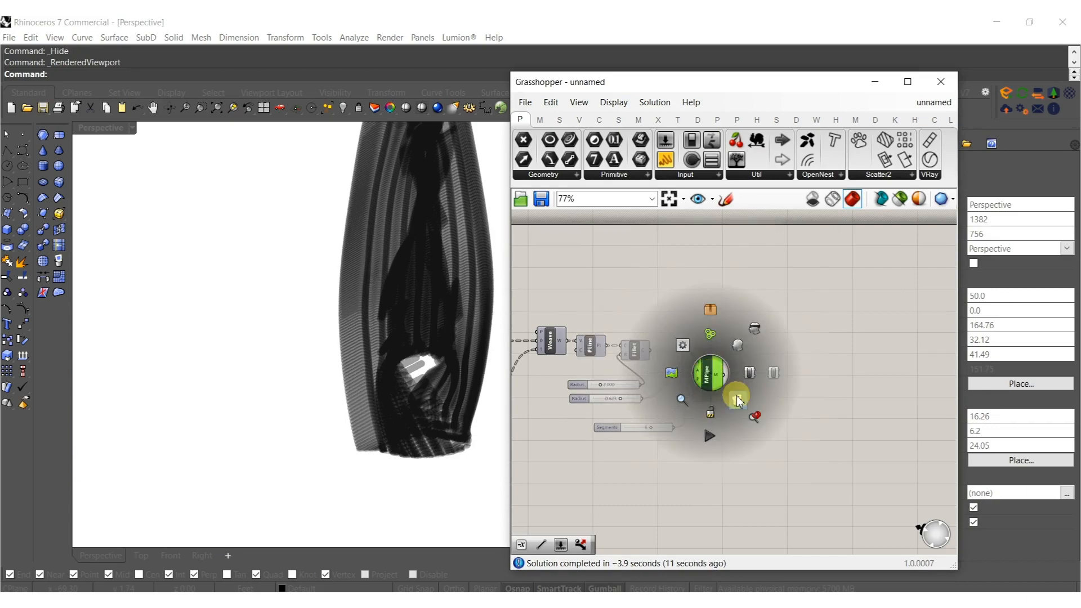
left_click(737, 399)
- Inspect the rendered baked pipes around the tower's openings up close and undo the bake
right_click_drag(357, 297, 360, 375)
scroll(446, 403, "up", 6)
scroll(406, 353, "down", 2)
scroll(354, 403, "up", 4)
scroll(373, 374, "down", 4)
scroll(386, 427, "up", 5)
scroll(379, 383, "down", 5)
scroll(378, 396, "up", 5)
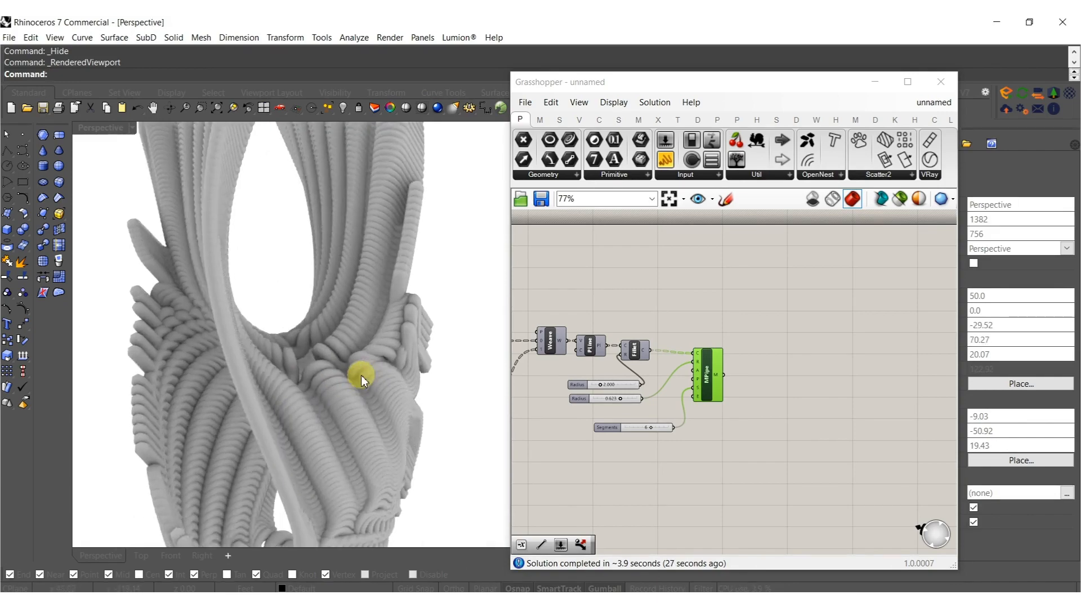
key("ctrl+z")
right_click_drag(580, 373, 695, 365)
scroll(678, 381, "down", 3)
right_click_drag(571, 401, 698, 390)
scroll(550, 362, "up", 6)
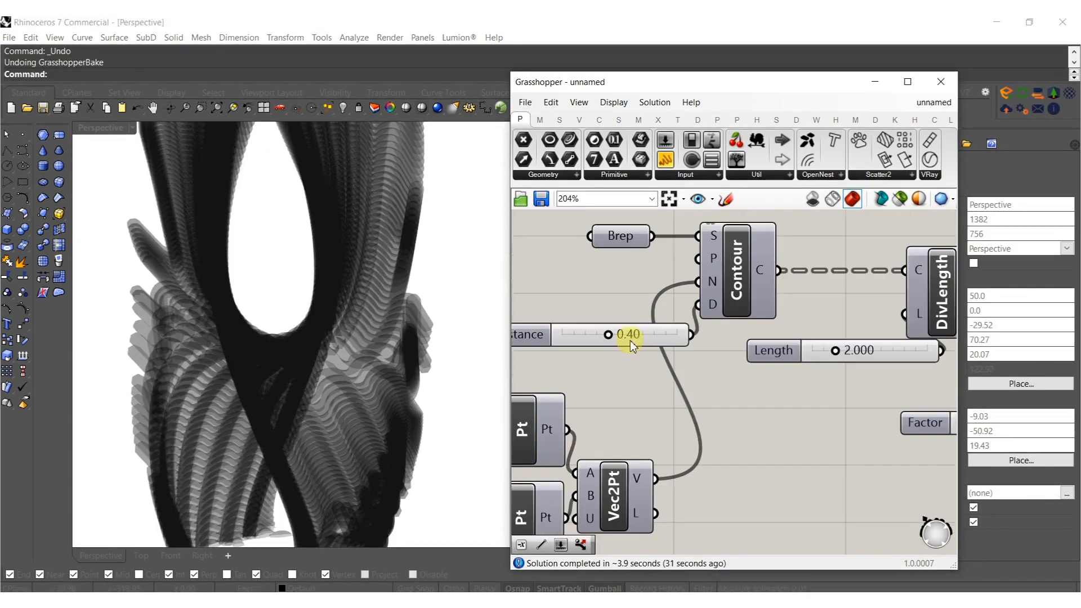
left_click(641, 339)
left_click(631, 366)
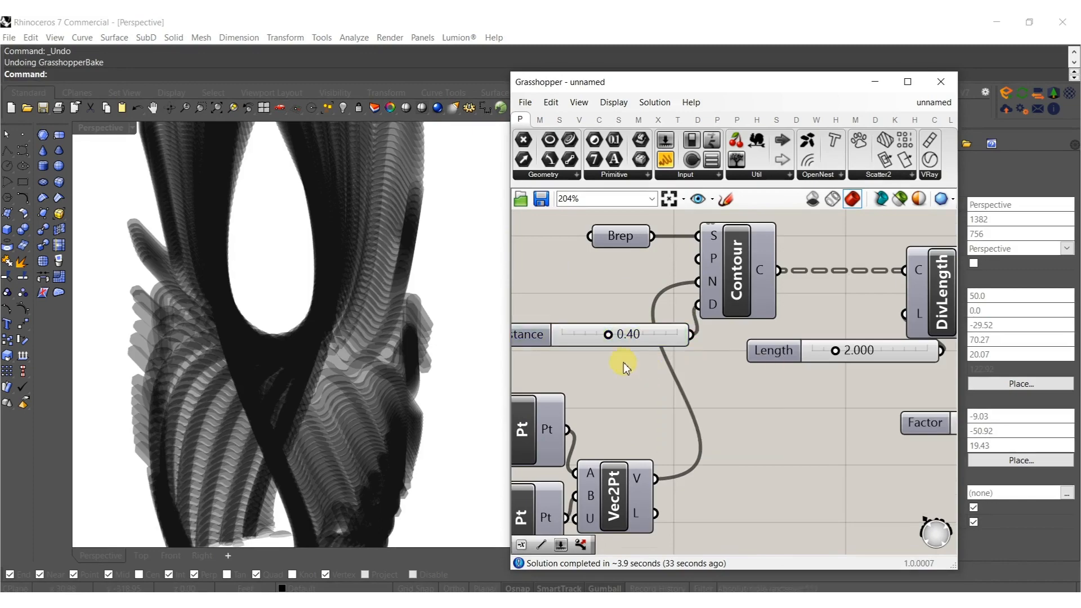
- Set the Radius slider feeding the Mesh Pipe component to 1
scroll(623, 366, "down", 6)
right_click_drag(816, 445, 761, 426)
scroll(732, 350, "up", 5)
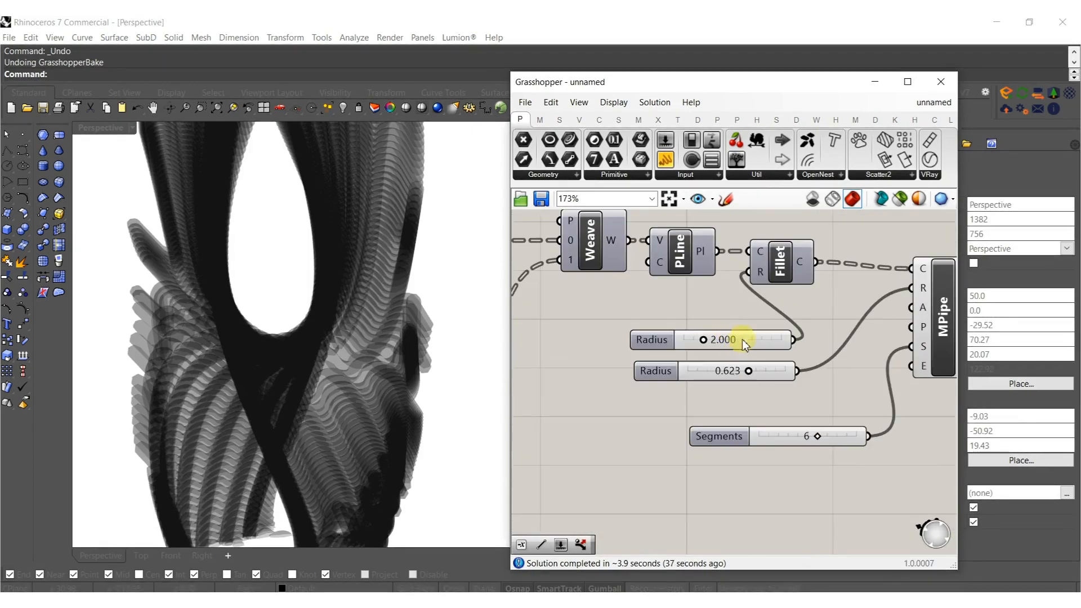
double_click(760, 373)
left_click(758, 398)
double_click(771, 372)
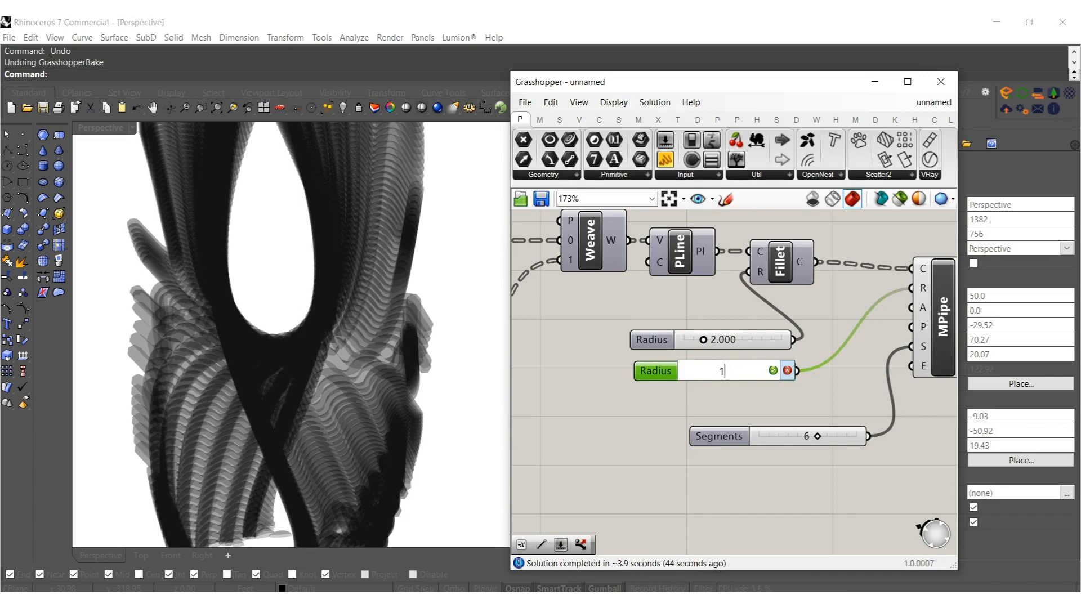
key("Return")
scroll(848, 347, "down", 3)
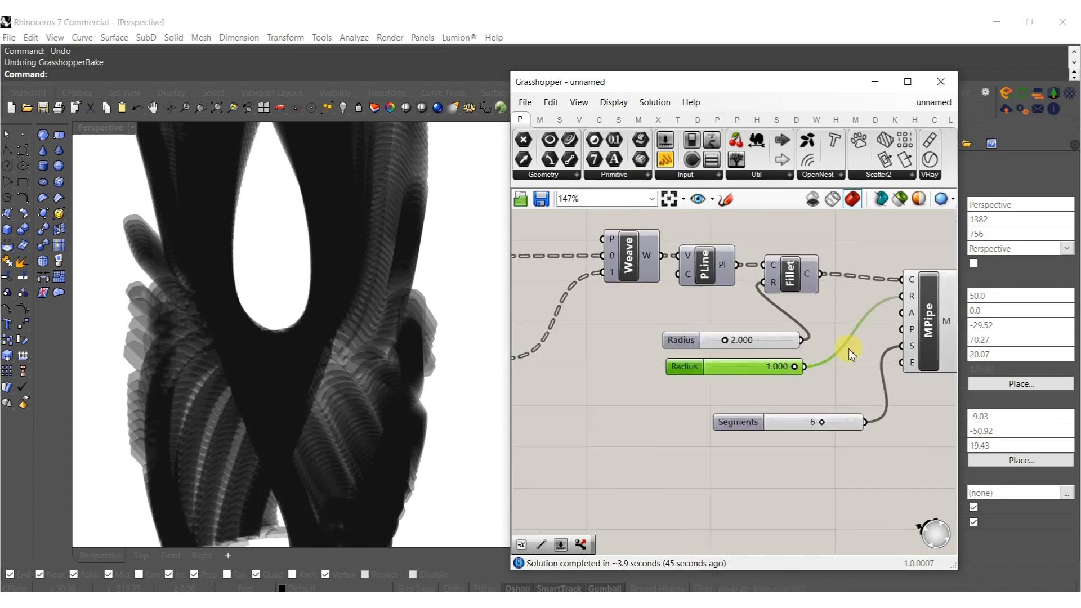
- Set the Length slider of the Divide Length component to 3
right_click_drag(626, 360, 835, 397)
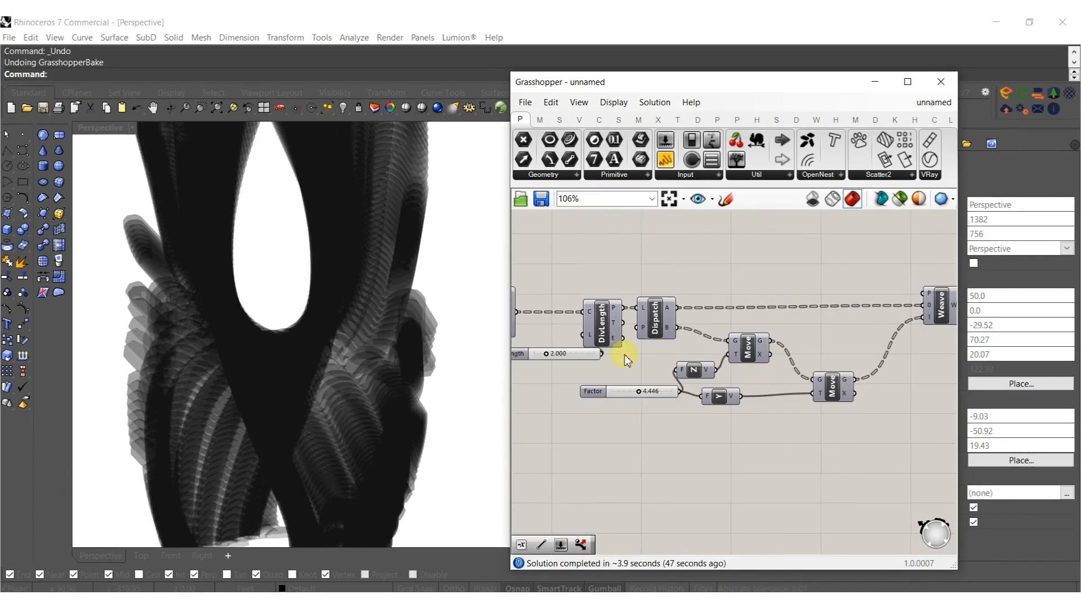
scroll(624, 355, "up", 3)
double_click(563, 364)
type("3")
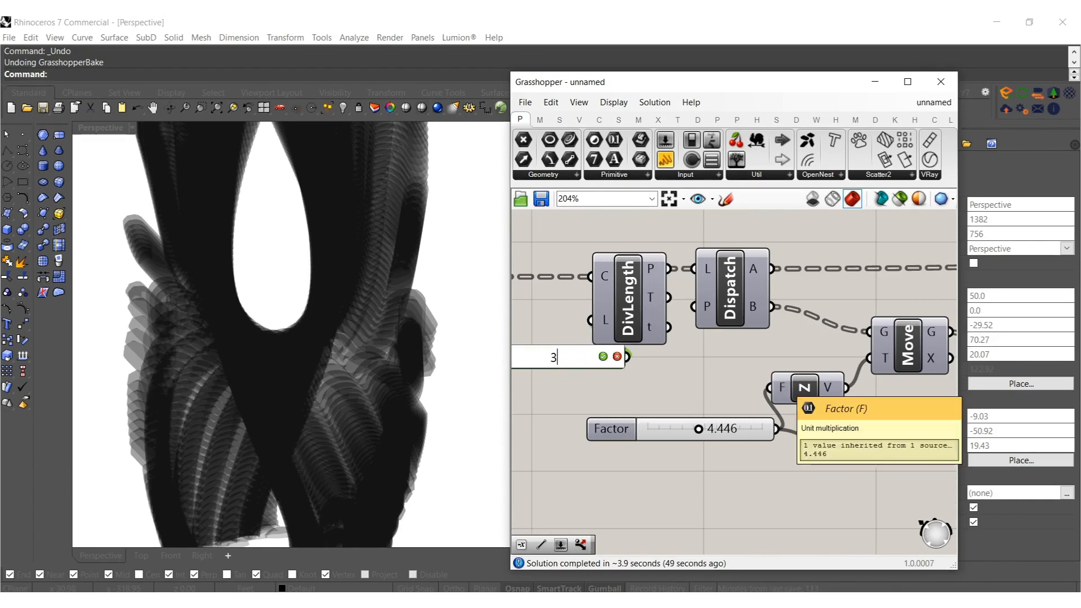
key("Return")
scroll(685, 364, "down", 6)
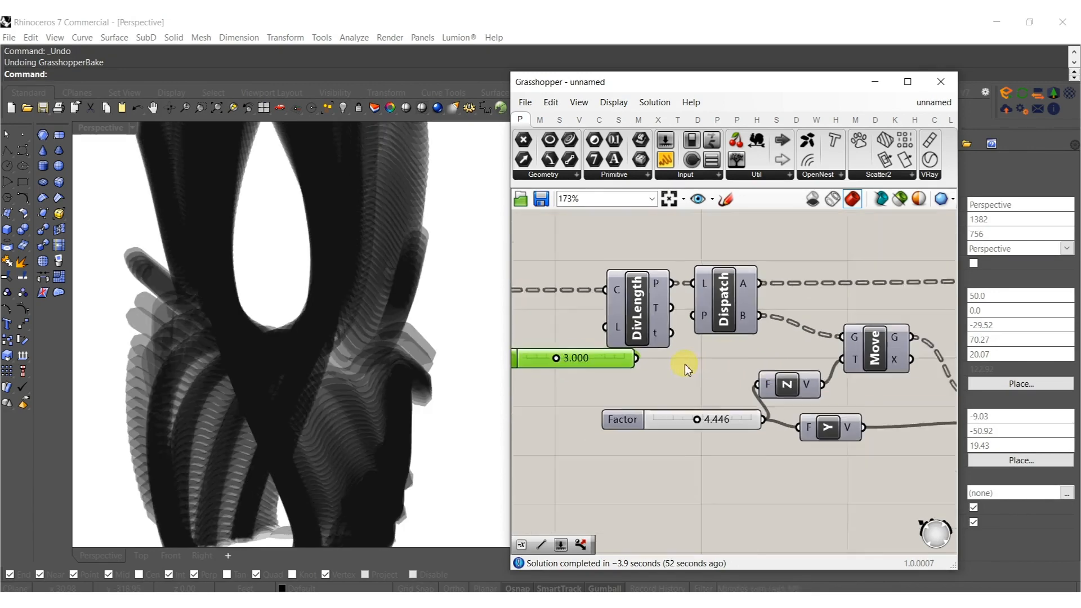
- Bake the Mesh Pipe output with the thicker radius and longer division length
scroll(701, 372, "up", 3)
middle_click(823, 359)
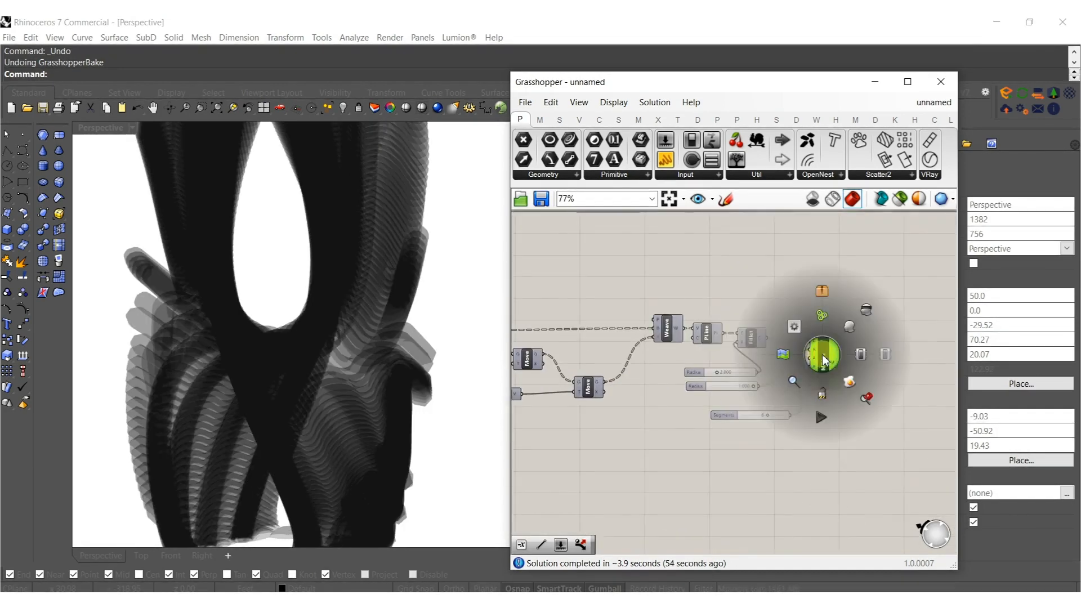
left_click(850, 376)
left_click(873, 287)
- Examine the rendered thicker-pipe tower from several sides, both as a whole and up close
scroll(288, 340, "down", 8)
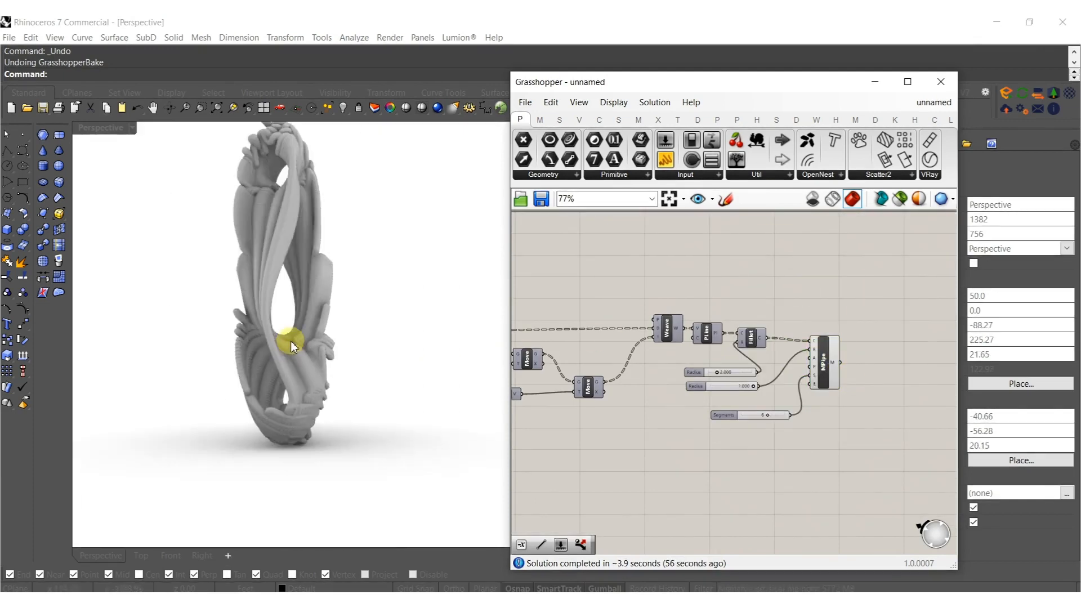
right_click_drag(291, 340, 319, 342)
scroll(320, 347, "up", 1)
scroll(343, 360, "up", 2)
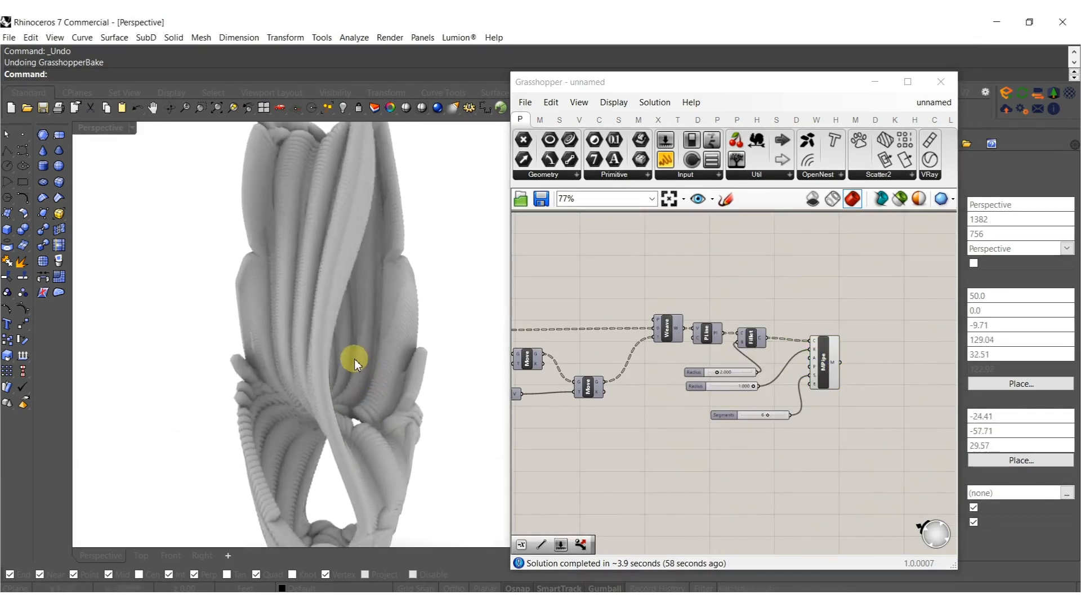
scroll(371, 369, "up", 1)
scroll(372, 365, "down", 2)
mouse_move(353, 353)
right_mouse_down()
mouse_move(374, 346)
mouse_move(357, 393)
mouse_move(342, 351)
right_mouse_up()
scroll(342, 350, "up", 4)
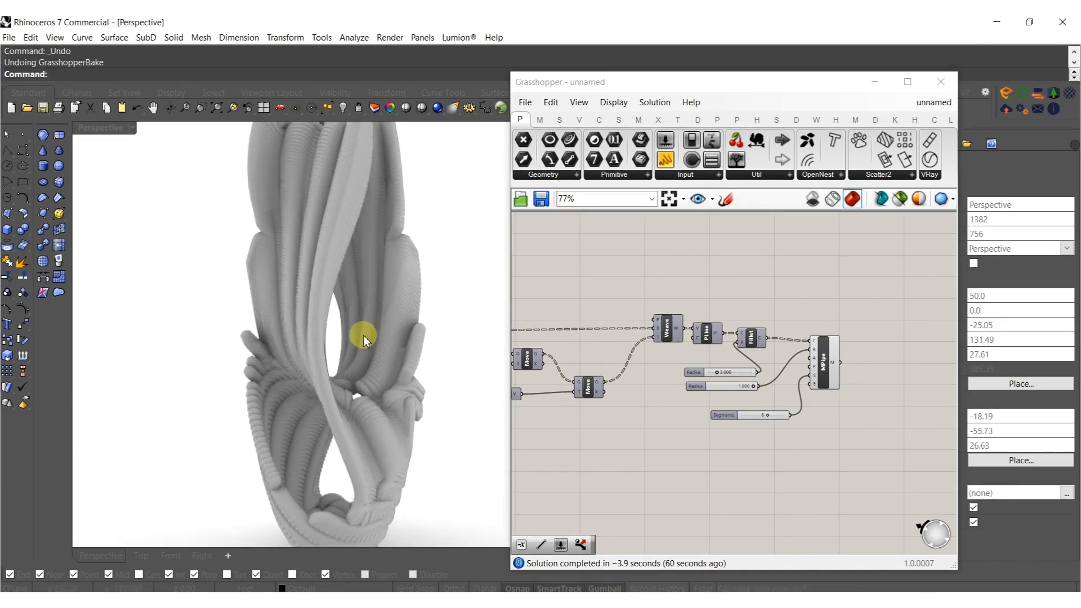
scroll(363, 336, "down", 4)
right_click_drag(363, 336, 467, 365)
scroll(367, 369, "up", 7)
scroll(389, 357, "down", 5)
- Set the Factor slider driving the Z and Y move vectors to 10
scroll(651, 355, "up", 7)
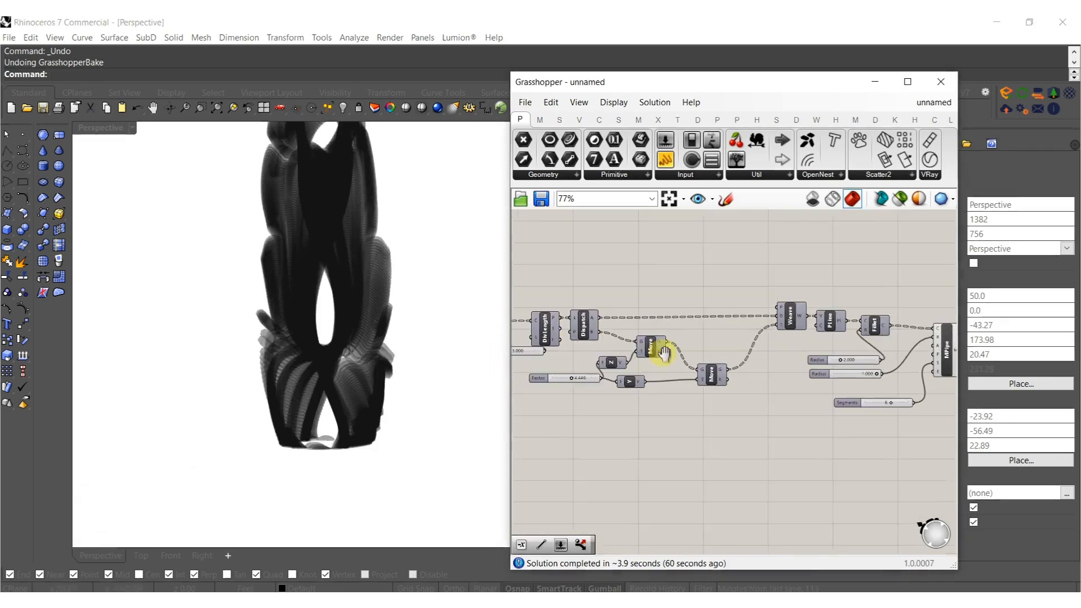
double_click(597, 380)
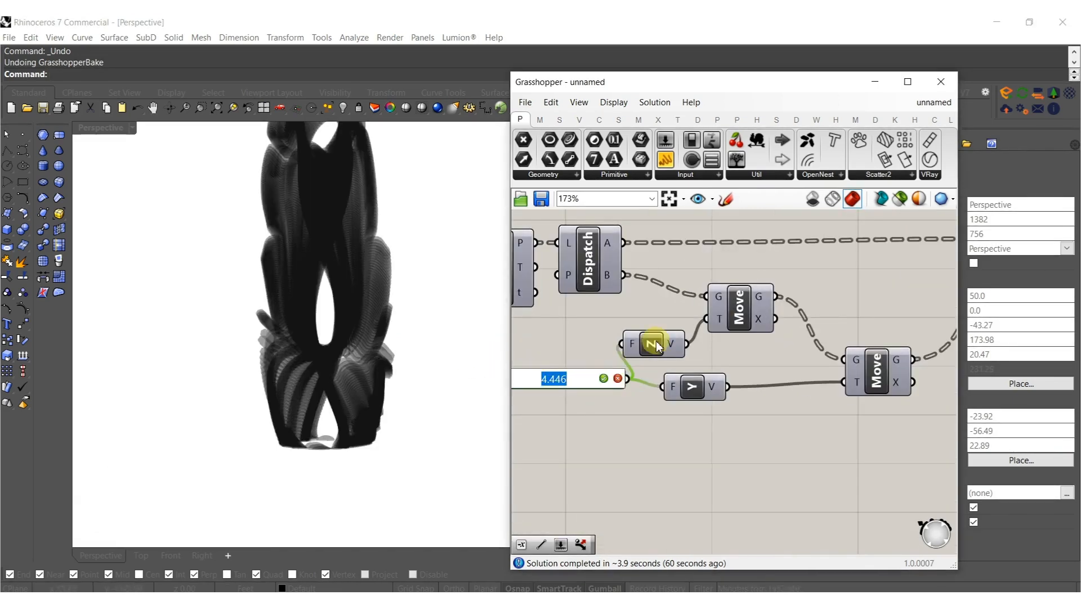
type("10")
key("Return")
- Bake the Mesh Pipe output with the stronger offset and inspect the rendered tower
scroll(632, 338, "down", 8)
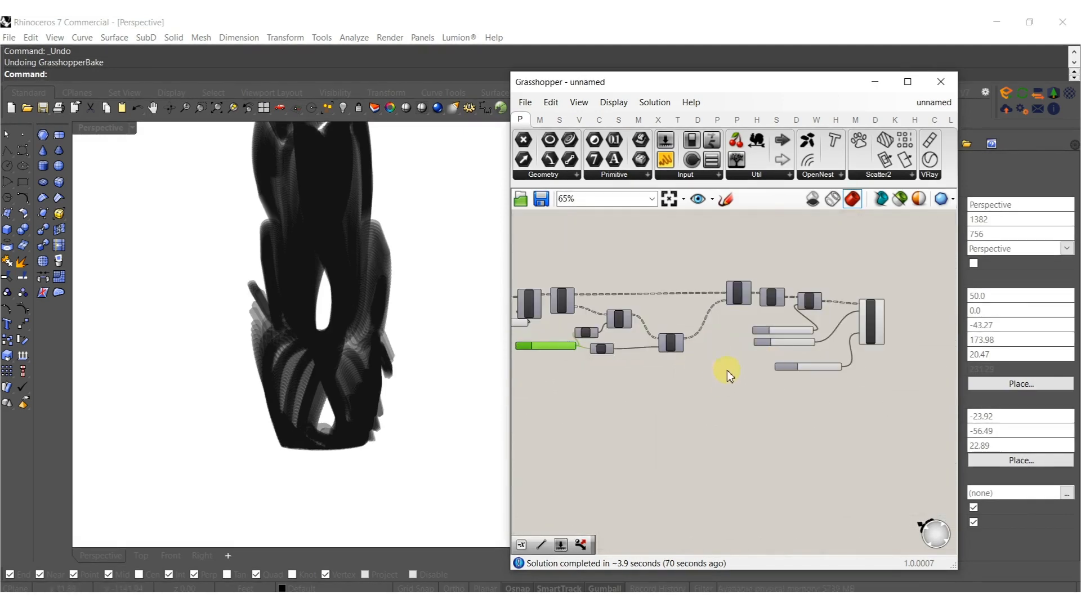
scroll(867, 330, "up", 5)
left_click(880, 332)
middle_click(880, 332)
left_click(908, 354)
right_click_drag(283, 330, 393, 367)
scroll(376, 354, "down", 8)
scroll(340, 332, "up", 12)
scroll(350, 335, "down", 5)
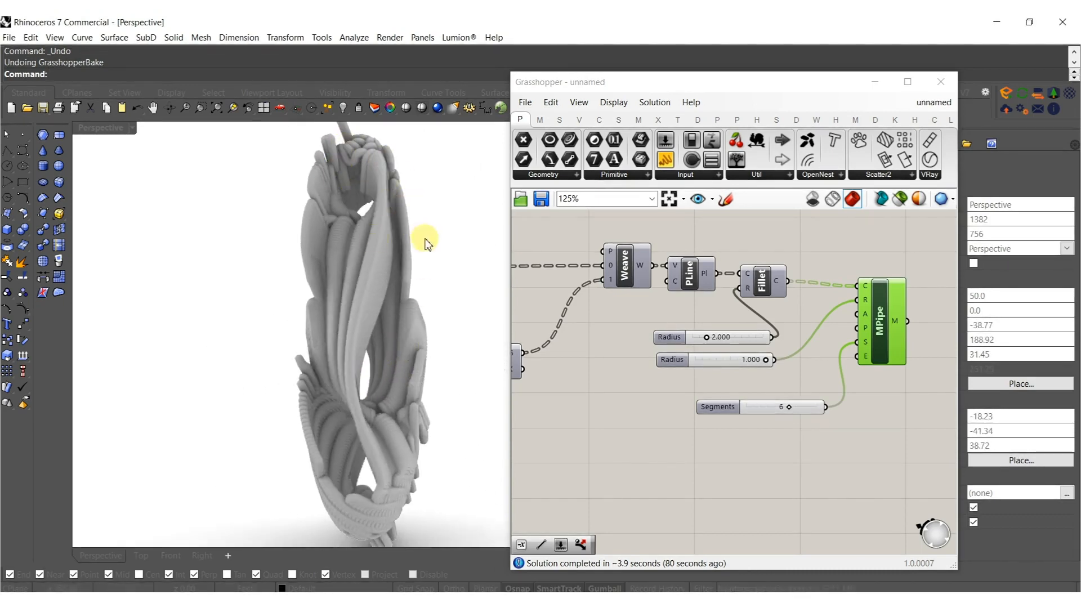
- Drive the Z move vector with its own Factor slider set to 5.961, separate from the Y vector's slider
right_click_drag(548, 354, 712, 405)
mouse_move(596, 367)
left_mouse_down()
mouse_move(596, 390)
mouse_move(585, 354)
left_mouse_up()
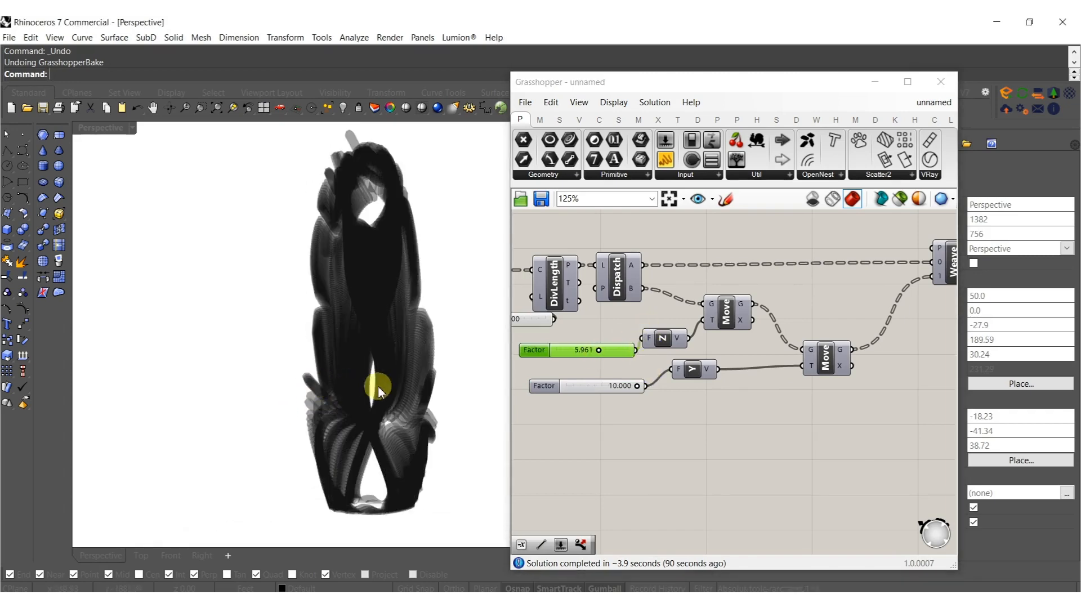
scroll(602, 371, "down", 2)
- Bake the Mesh Pipe output with the separate Z and Y offsets into the model
scroll(602, 370, "down", 6)
right_click_drag(730, 366, 647, 362)
scroll(651, 362, "up", 5)
left_click(716, 338)
middle_click(716, 337)
left_click(736, 360)
- Inspect the baked tower up close and undo back to before the SubD was hidden
mouse_move(434, 357)
right_mouse_down("shift")
mouse_move(326, 357)
mouse_move(343, 326)
mouse_move(339, 336)
mouse_move(467, 351)
mouse_move(409, 357)
mouse_move(346, 338)
mouse_move(273, 345)
mouse_move(434, 350)
mouse_move(379, 352)
mouse_move(425, 357)
right_mouse_up("shift")
scroll(340, 336, "up", 5)
scroll(391, 330, "down", 8)
scroll(467, 351, "up", 6)
scroll(434, 350, "down", 5)
key("ctrl+z")
- Scale the whole SubD tower wider along its X axis and rotate it about the vertical axis
left_click_drag(471, 331, 351, 382)
mouse_move(428, 355)
left_mouse_down()
mouse_move(446, 353)
mouse_move(414, 350)
left_mouse_up()
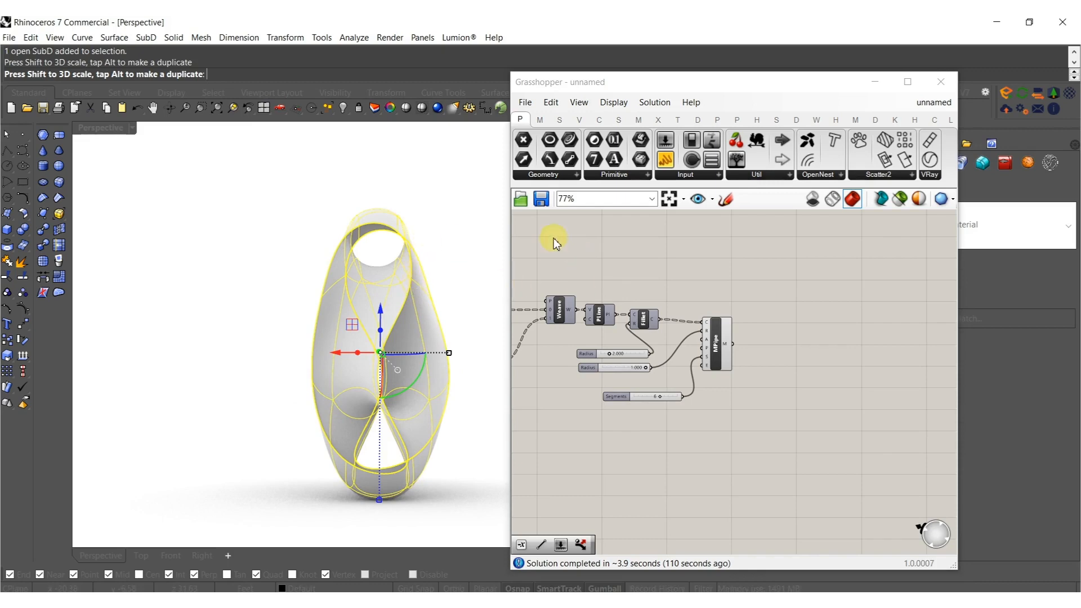
right_click_drag(447, 236, 389, 340)
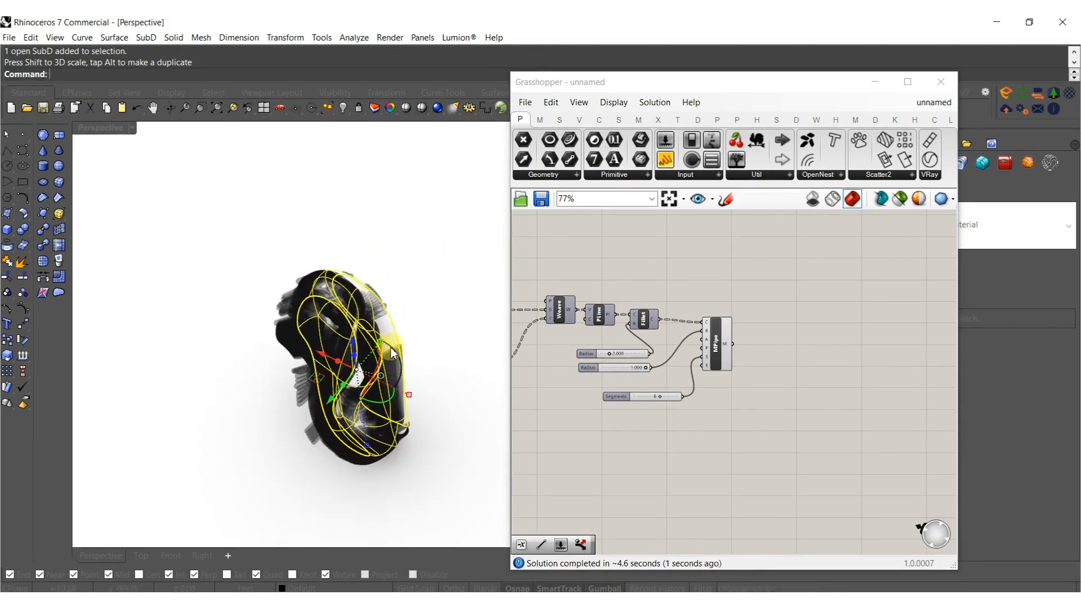
left_click_drag(398, 358, 479, 304)
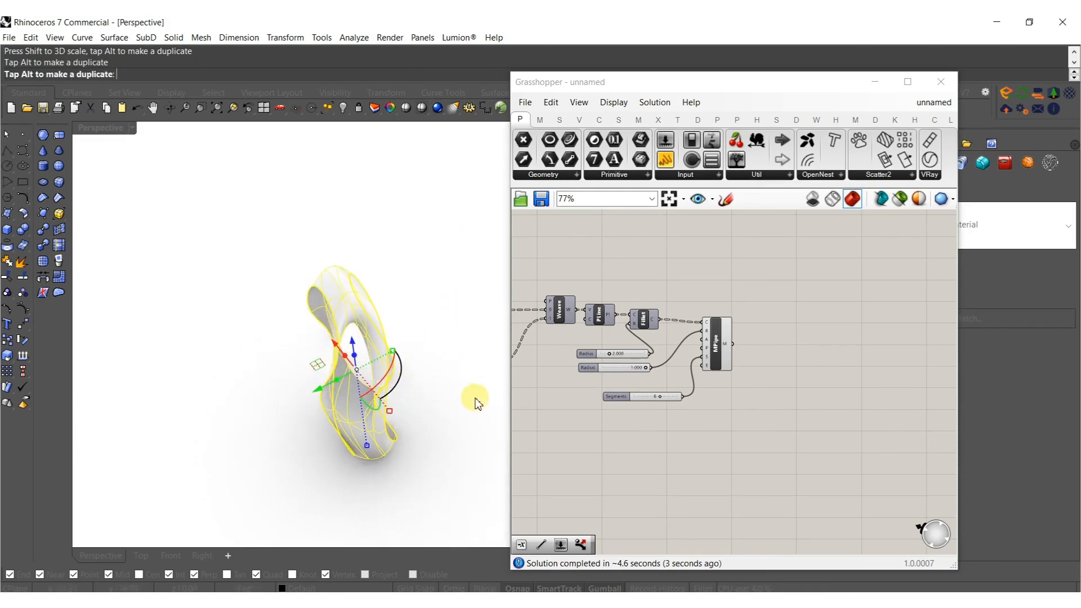
left_click(463, 430)
- Bake the Mesh Pipe output of the widened, rotated tower
right_click_drag(462, 454, 524, 344)
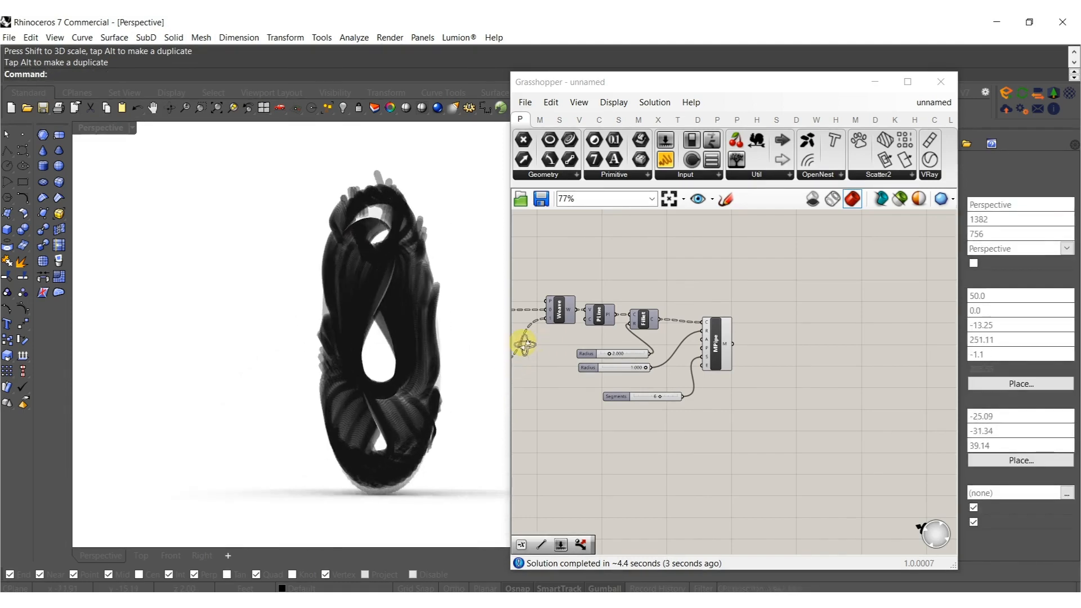
scroll(659, 318, "up", 3)
left_click(747, 353)
middle_click(744, 350)
left_click(770, 378)
- Inspect the rendered bake of the widened tower and undo the bake
mouse_move(422, 392)
right_mouse_down()
mouse_move(398, 418)
mouse_move(414, 401)
mouse_move(391, 390)
mouse_move(403, 393)
right_mouse_up()
scroll(421, 392, "down", 1)
scroll(427, 399, "up", 8)
scroll(426, 399, "down", 7)
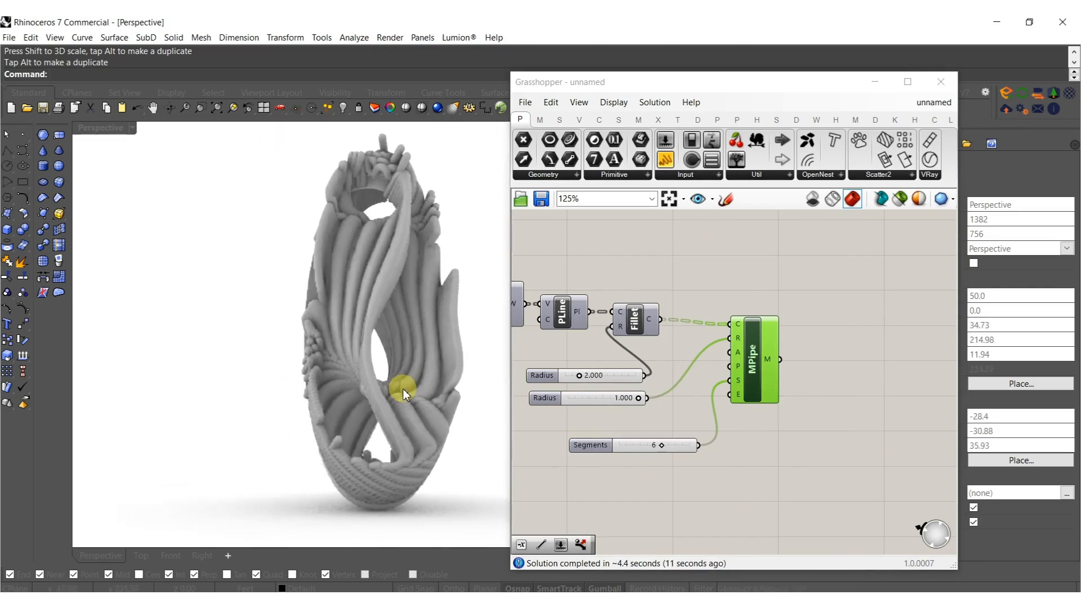
key("ctrl+z")
right_click_drag(417, 373, 421, 372)
- Add a Mesh Join component, feed it the Mesh Pipe output and flatten its mesh input
right_click_drag(825, 384, 768, 392)
double_click(768, 392)
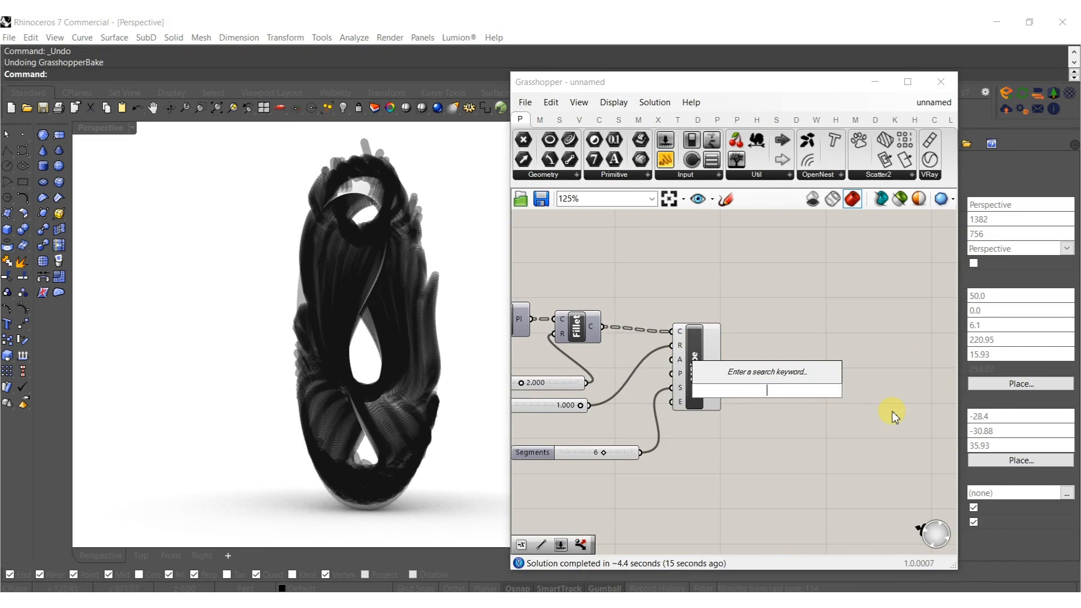
type("join")
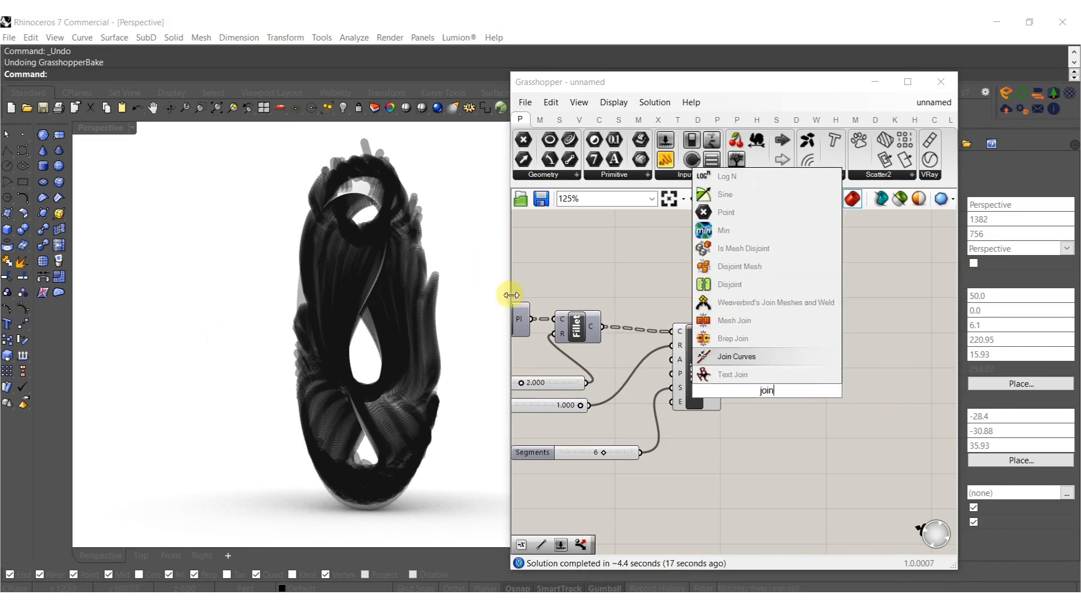
left_click(760, 320)
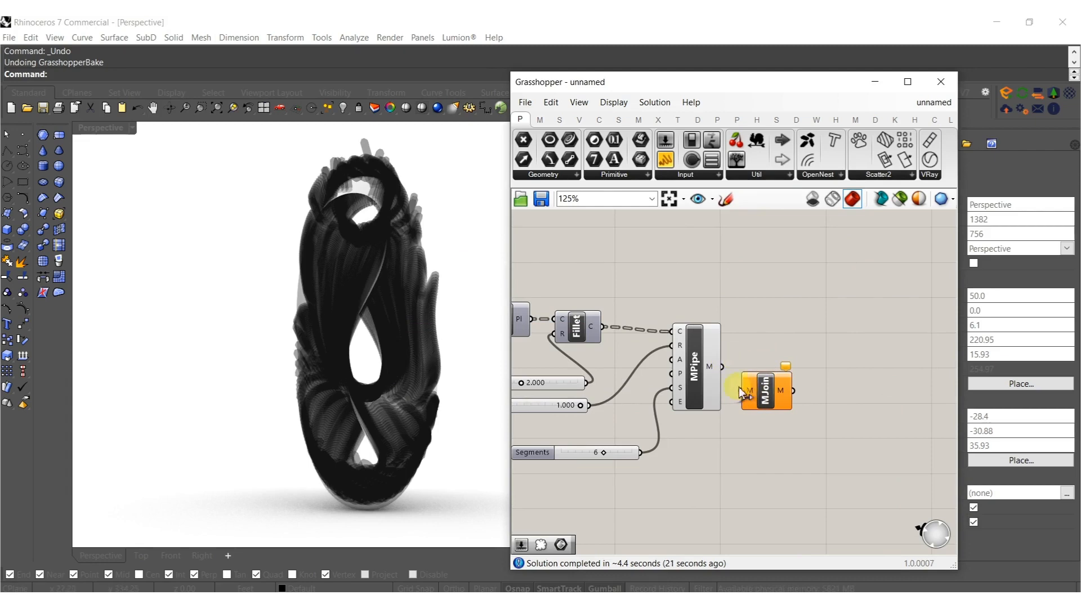
left_click_drag(733, 372, 774, 382)
right_click(750, 388)
left_click(772, 444)
- Select the original SubD tower and hide it, leaving the joined mesh preview in view
middle_click(780, 374)
left_click_drag(465, 243, 417, 290)
key("ctrl+h")
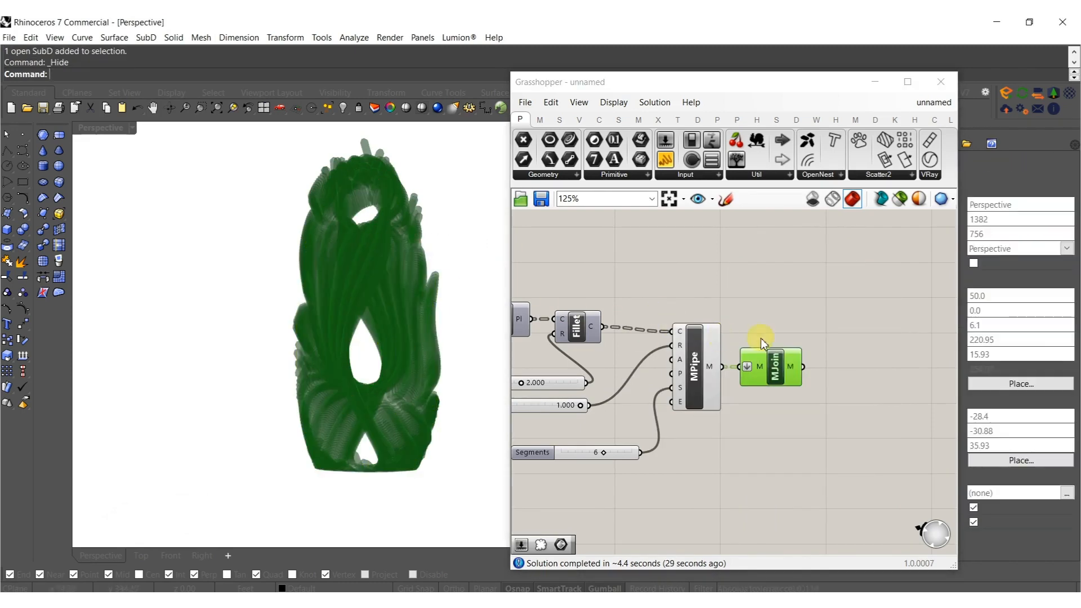
- Bake the Mesh Join output, inspect the baked mesh from several angles and undo the bake
middle_click(765, 374)
left_click(792, 401)
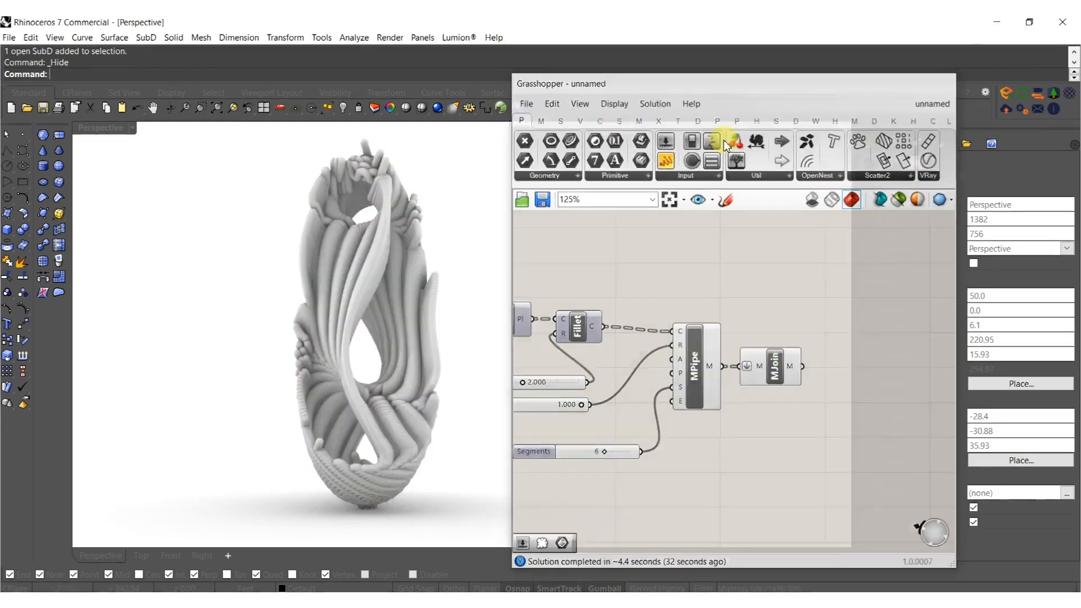
right_click_drag(330, 388, 399, 375, "shift")
scroll(448, 408, "up", 2)
scroll(445, 397, "up", 2)
scroll(423, 377, "down", 4)
right_click_drag(471, 282, 289, 314)
scroll(454, 380, "up", 3)
right_click_drag(453, 381, 417, 358)
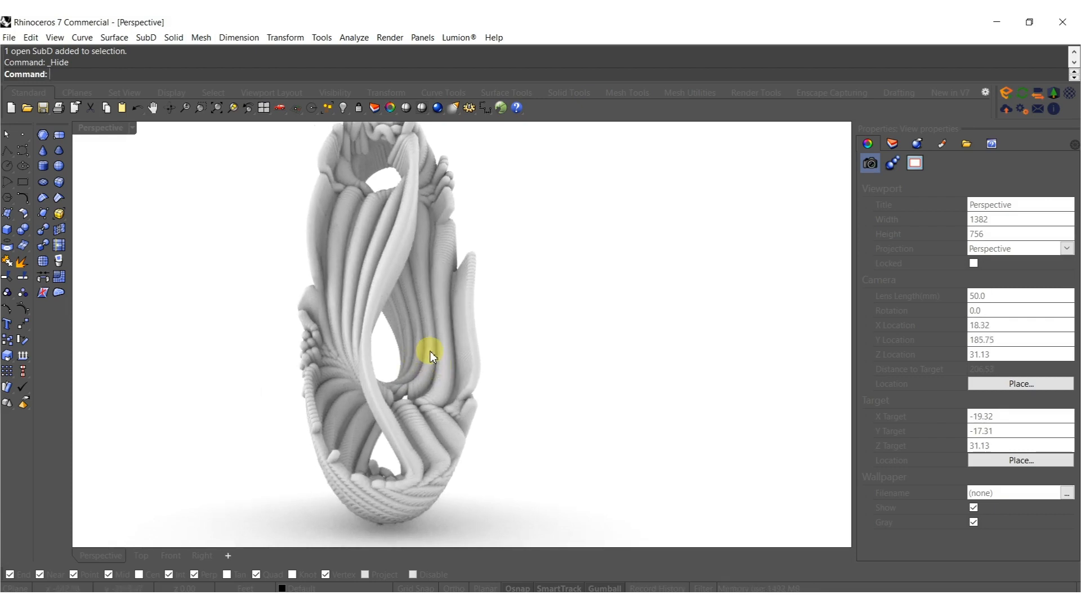
key("ctrl+z")
- Reopen Grasshopper and set the Length slider feeding the Divide Length component to 2
type("Grasshopper")
key("Return")
scroll(749, 338, "down", 5)
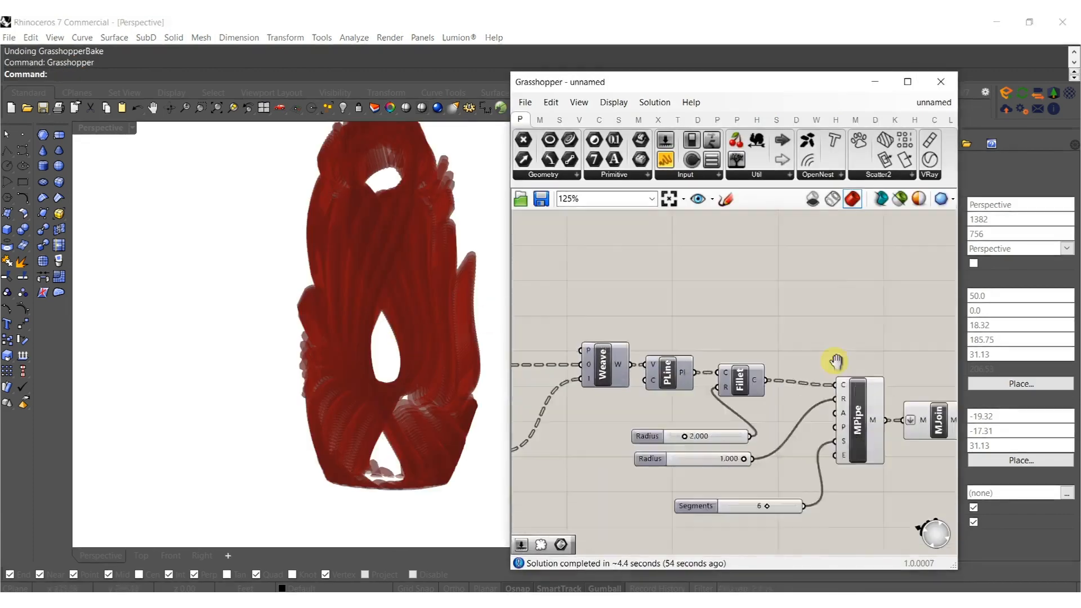
scroll(655, 370, "up", 6)
double_click(650, 390)
type("2")
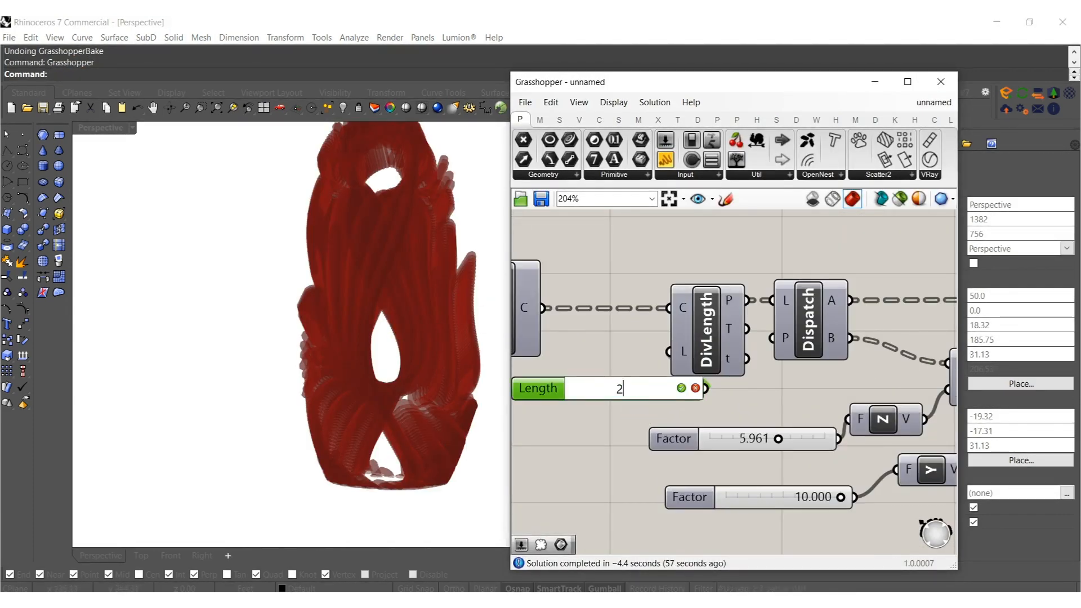
left_click(707, 346)
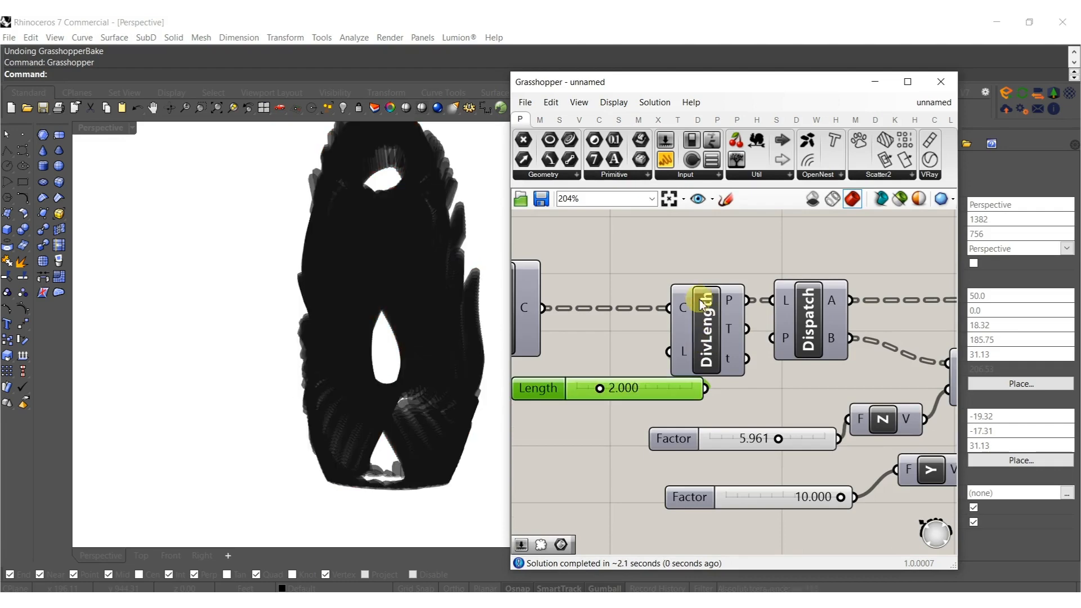
- Bake the Mesh Join output of the updated definition, check the baked tower and close Grasshopper
scroll(801, 398, "down", 5)
scroll(809, 330, "up", 2)
scroll(895, 355, "up", 2)
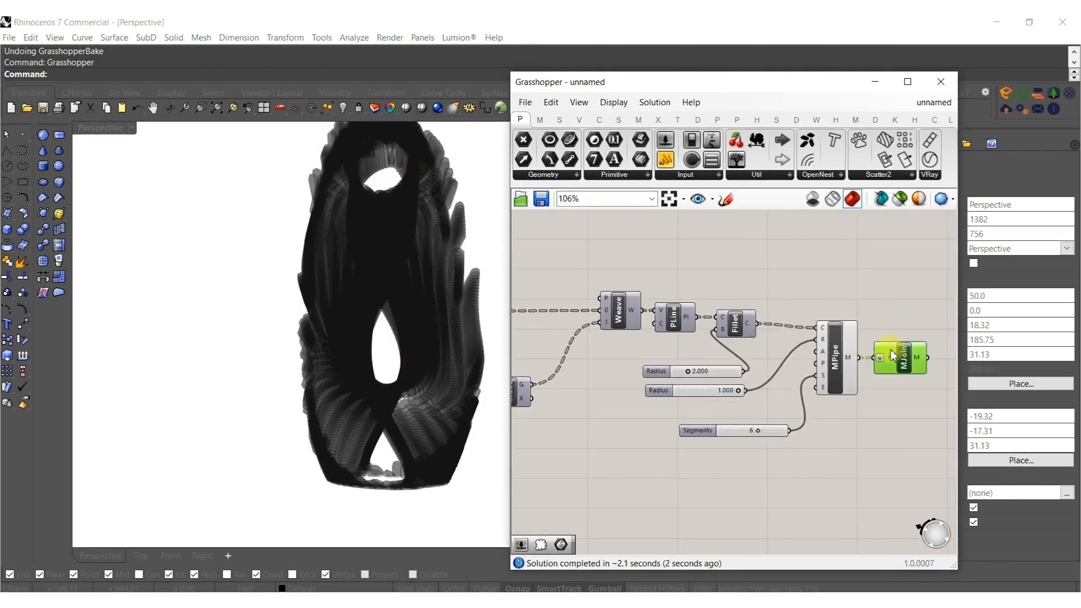
middle_click(891, 355)
left_click(913, 376)
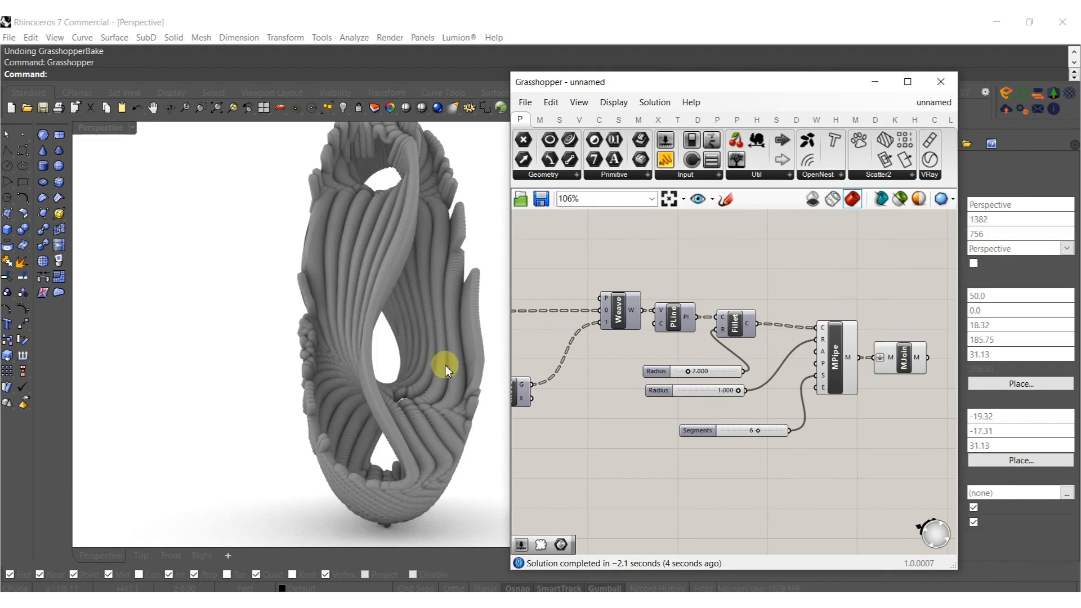
right_click_drag(326, 352, 306, 281)
scroll(333, 366, "up", 7)
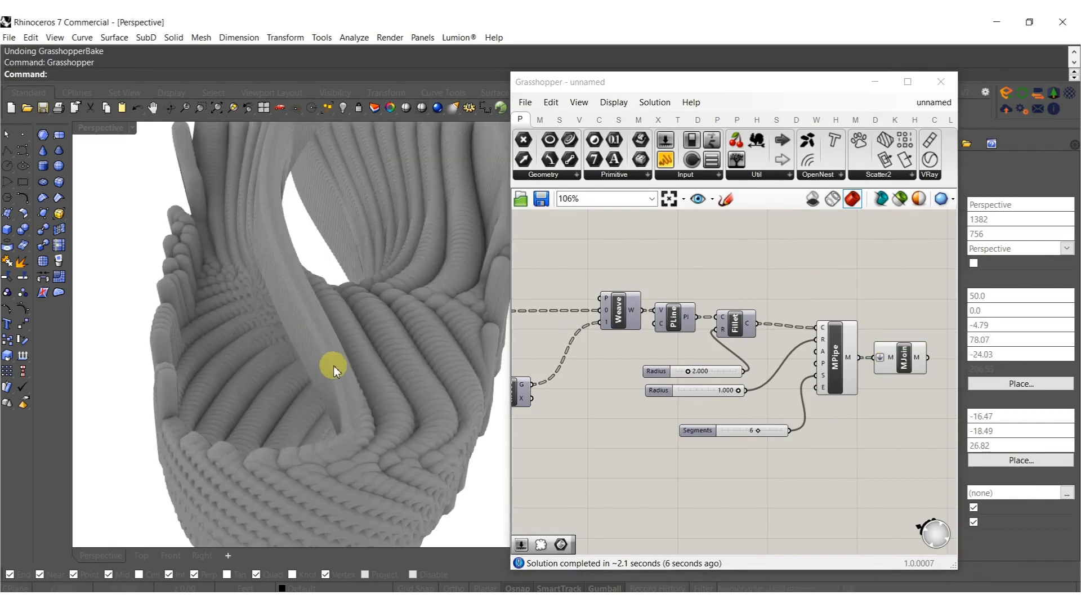
scroll(353, 343, "down", 9)
right_click_drag(353, 343, 353, 369)
scroll(353, 369, "up", 4)
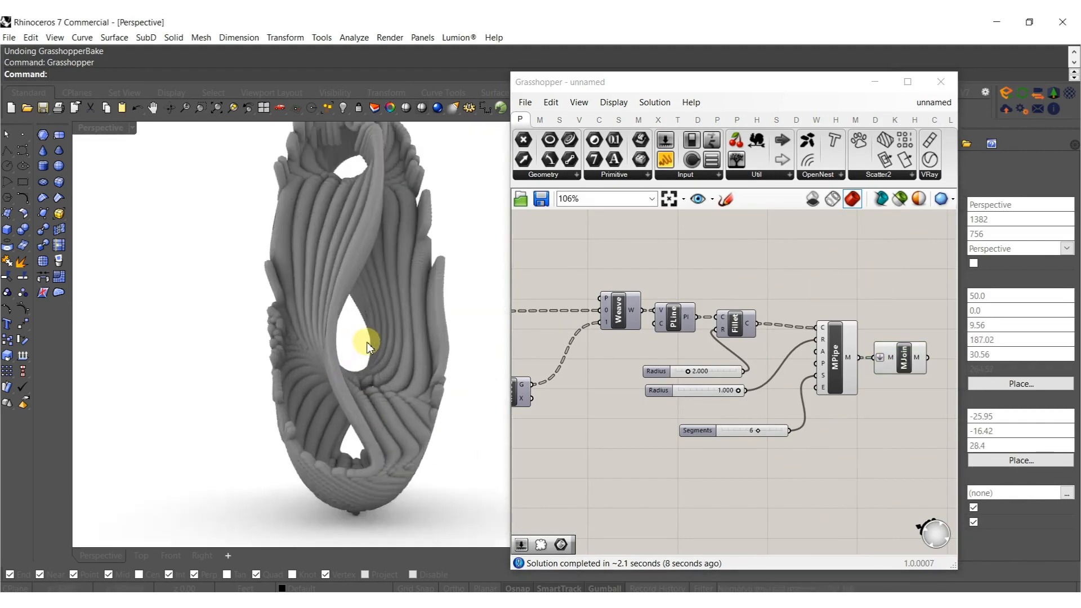
left_click(941, 81)
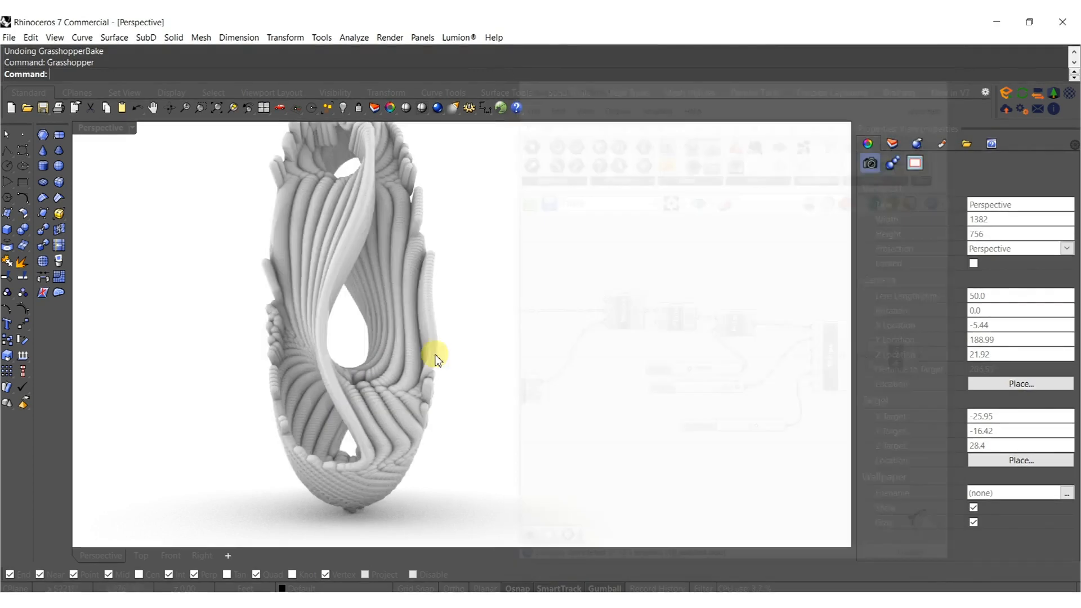
- Select the baked tower mesh in the four-view layout, rotate it a few degrees and shift it slightly in the Top view
left_click(374, 388)
right_click_drag(446, 246, 419, 345)
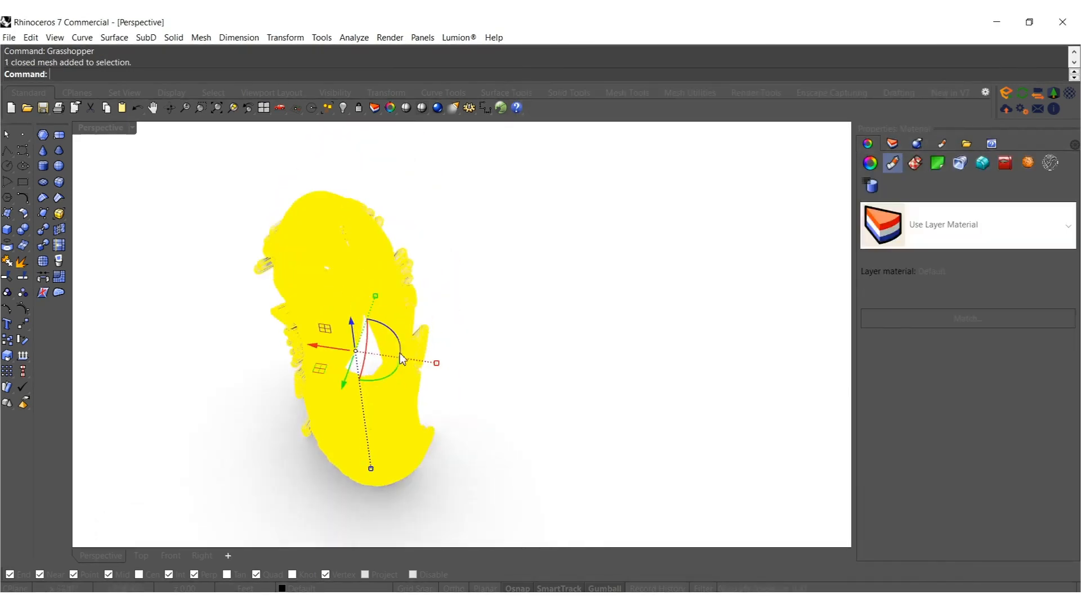
double_click(86, 125)
scroll(244, 230, "down", 8)
right_click_drag(246, 232, 297, 232)
scroll(294, 270, "up", 6)
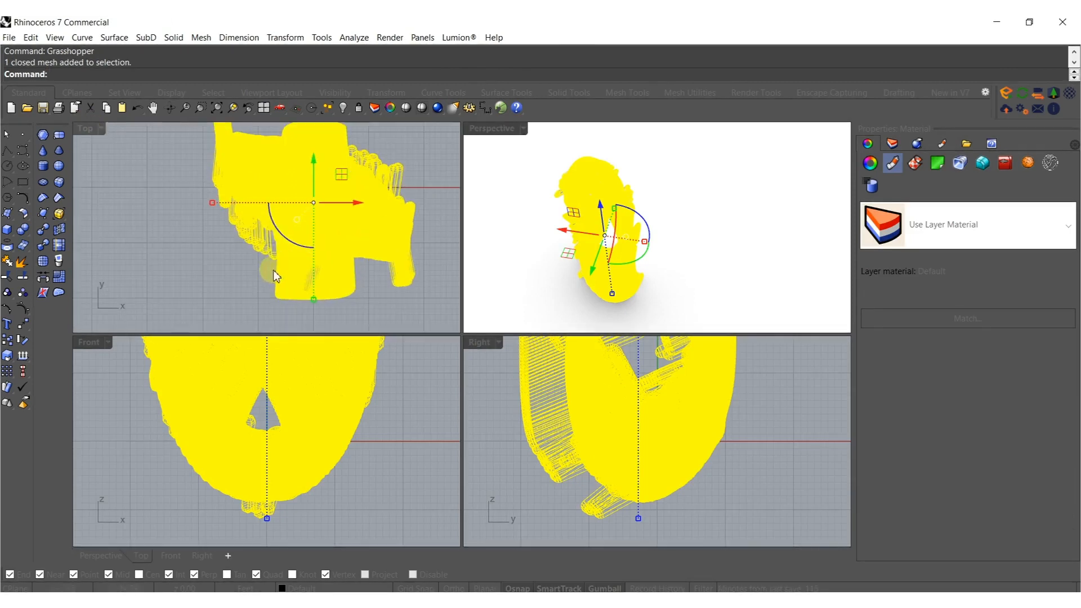
left_click_drag(288, 244, 282, 246)
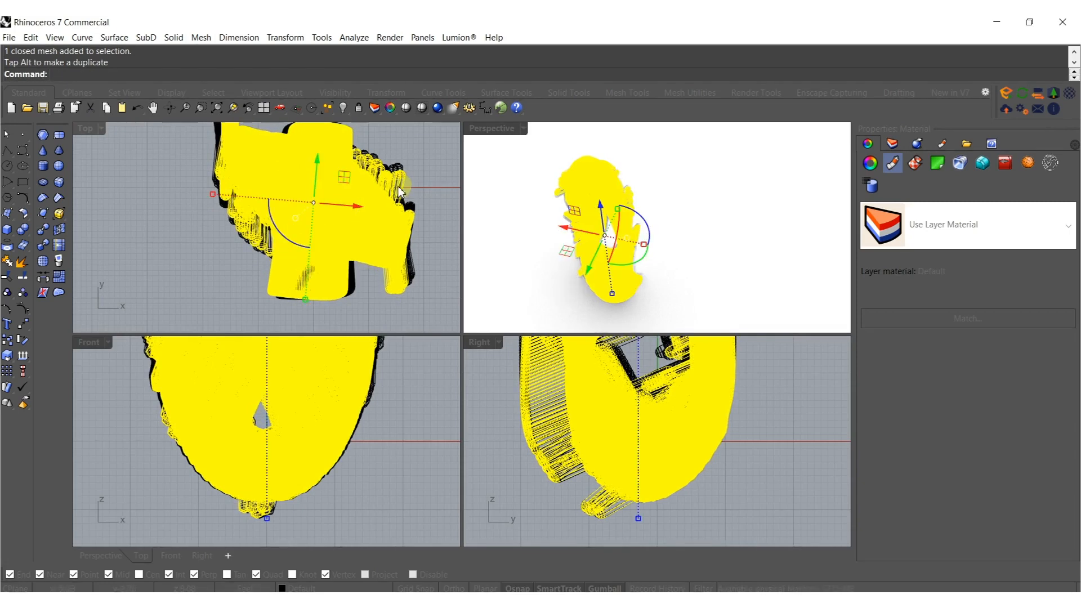
mouse_move(347, 180)
left_mouse_down()
mouse_move(357, 176)
mouse_move(350, 184)
left_mouse_up()
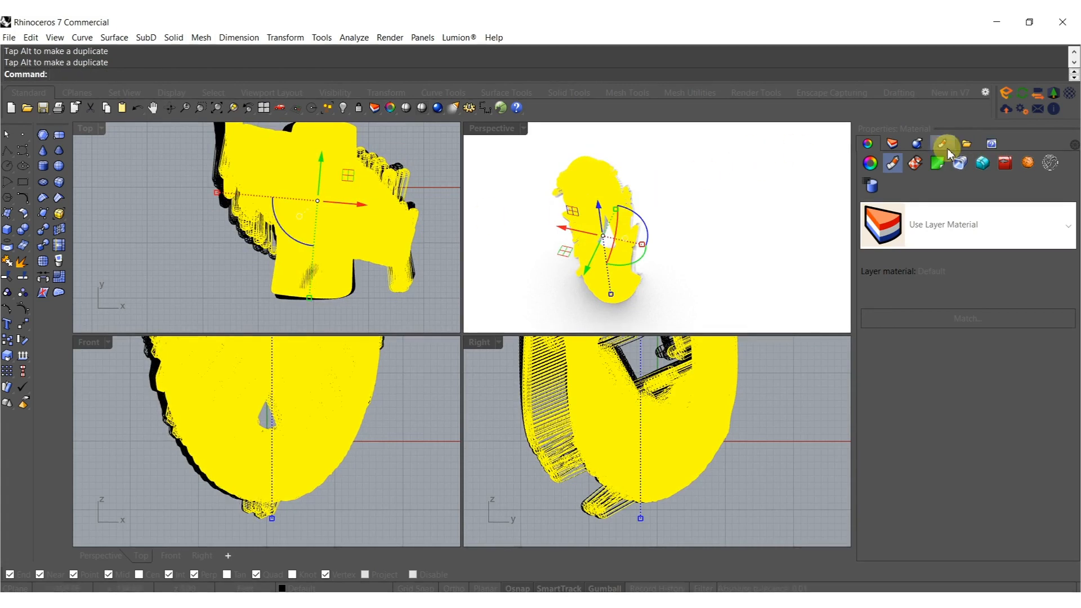
- Maximize the Perspective view and set its display mode to Shaded
double_click(505, 131)
middle_click(483, 207)
left_click(513, 204)
mouse_move(376, 377)
right_mouse_down("shift")
mouse_move(517, 369)
mouse_move(746, 197)
right_mouse_up("shift")
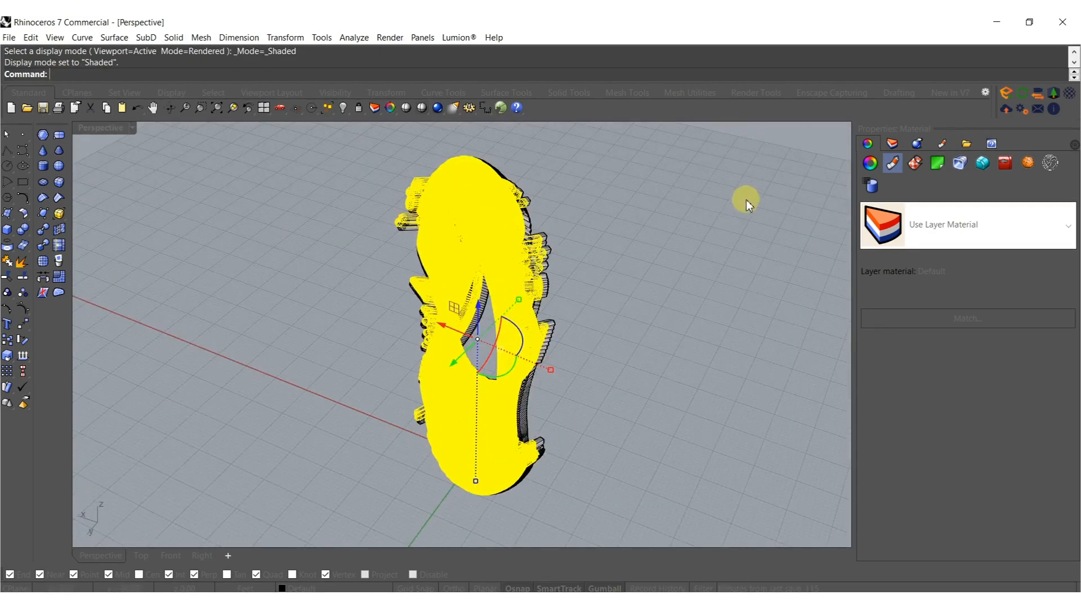
- Assign the selected tower mesh to the CONCRETE layer
left_click(893, 143)
right_click(915, 388)
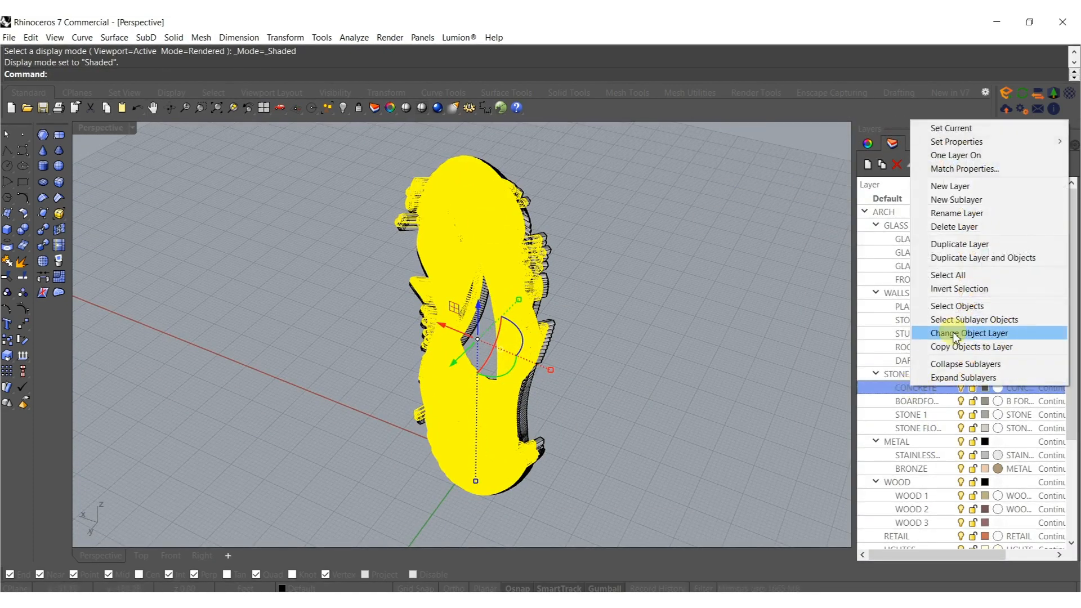
left_click(923, 332)
- Select a tower mesh and nudge it slightly sideways against the overlapping one
right_click_drag(496, 429, 542, 375)
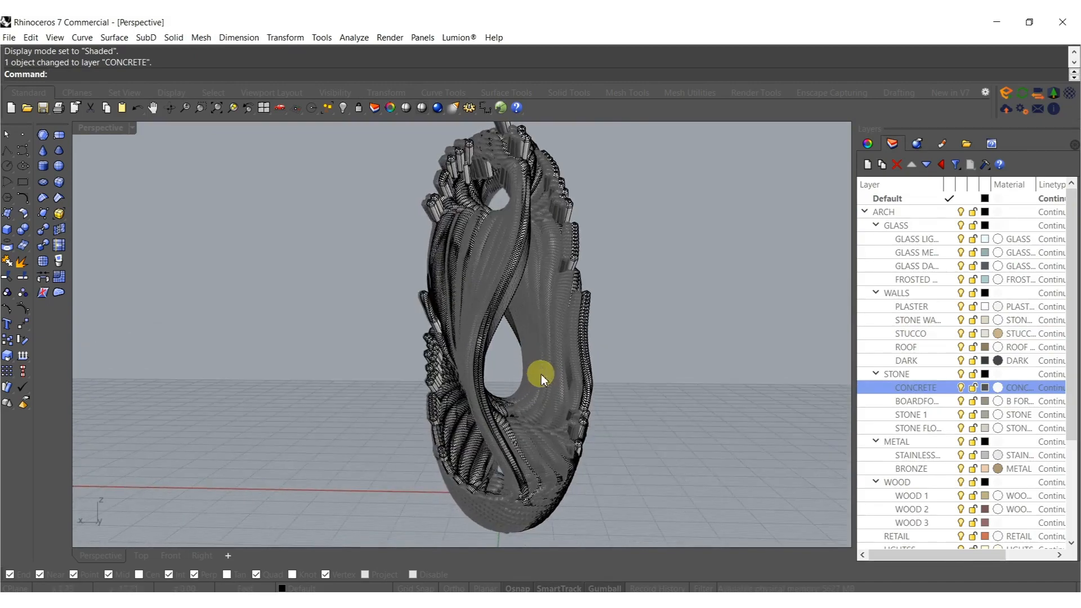
scroll(542, 376, "up", 5)
right_click_drag(558, 422, 421, 168, "shift")
left_click(426, 181)
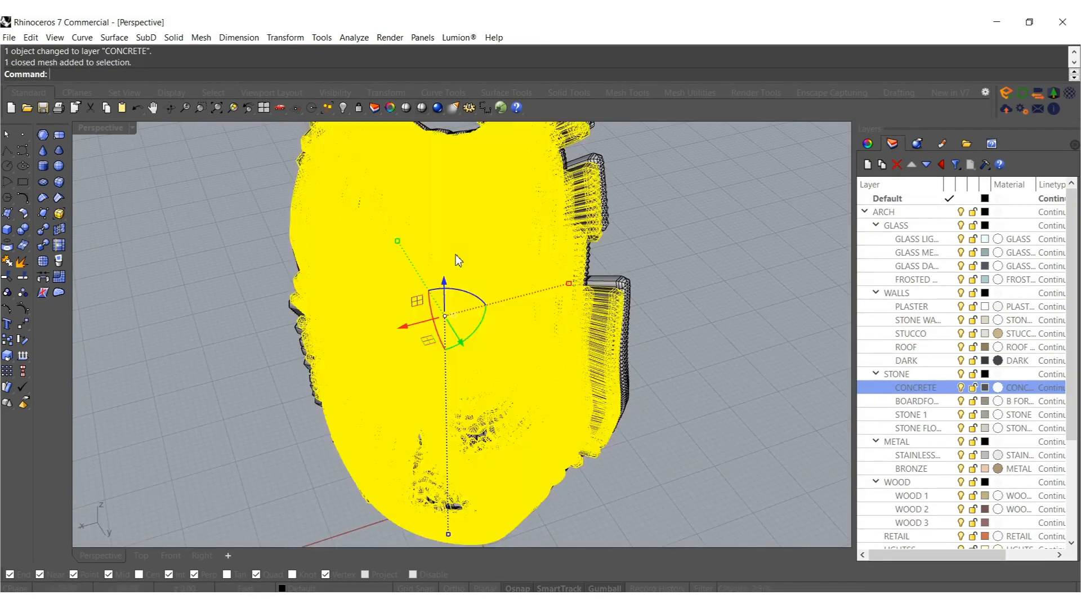
right_click_drag(463, 263, 456, 293)
left_click_drag(385, 363, 394, 361)
left_click(645, 308)
- Reselect a tower mesh from above and shift it slightly within the horizontal plane
right_click_drag(549, 406, 497, 330)
right_click_drag(531, 448, 429, 324)
left_click(450, 328)
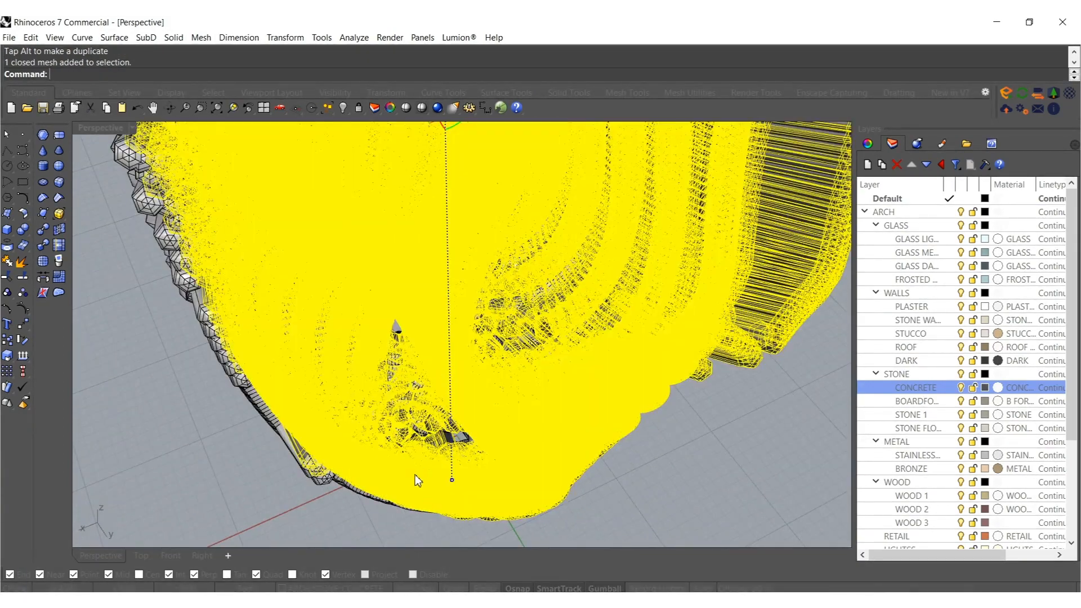
scroll(364, 359, "down", 5)
scroll(400, 346, "up", 4)
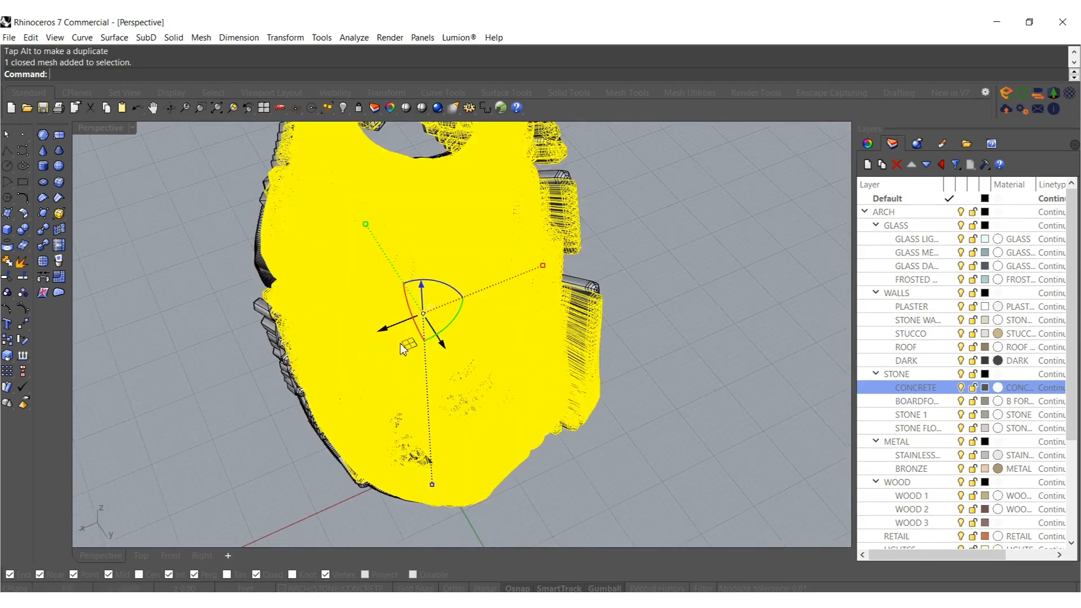
left_click_drag(414, 354, 408, 358)
left_click(267, 443)
- Stretch a tower mesh slightly along X and lower it by a small amount
right_click_drag(328, 426, 430, 410)
left_click(423, 395)
left_click_drag(553, 249, 563, 246)
left_click(129, 312)
right_click_drag(128, 313, 356, 378)
left_click(356, 379)
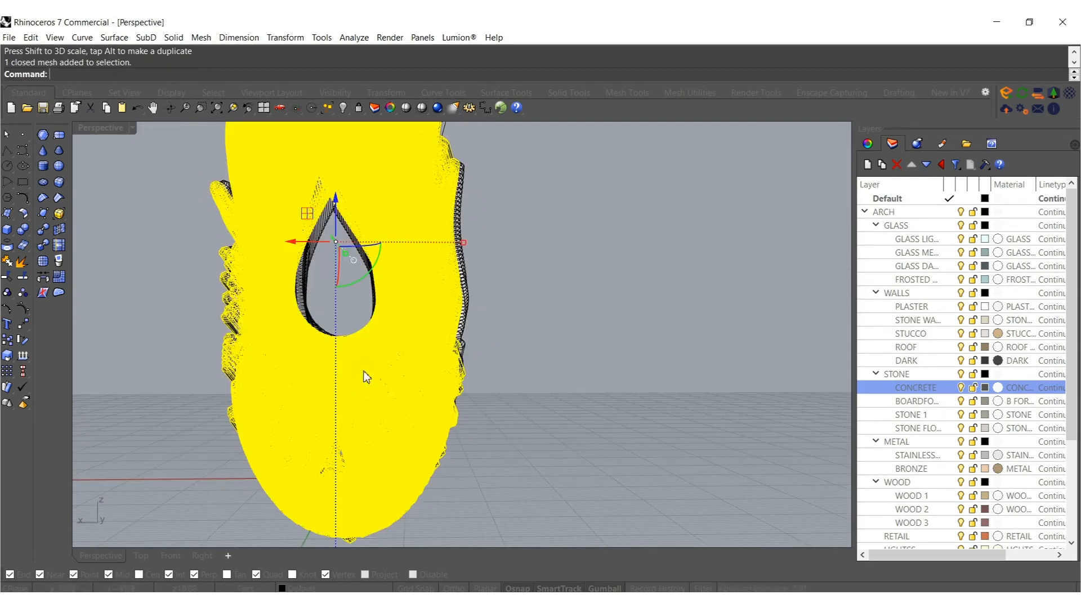
left_click_drag(338, 199, 337, 203)
left_click(524, 207)
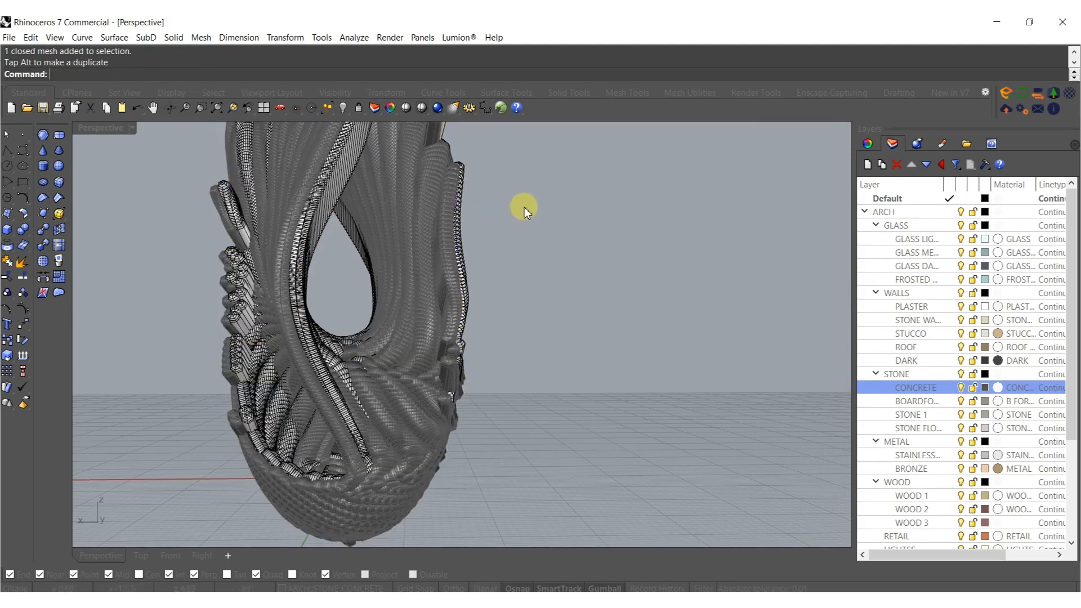
- Nudge a tower mesh slightly along X and scale it down a little in the same direction
right_click_drag(437, 302, 369, 379)
left_click(401, 367)
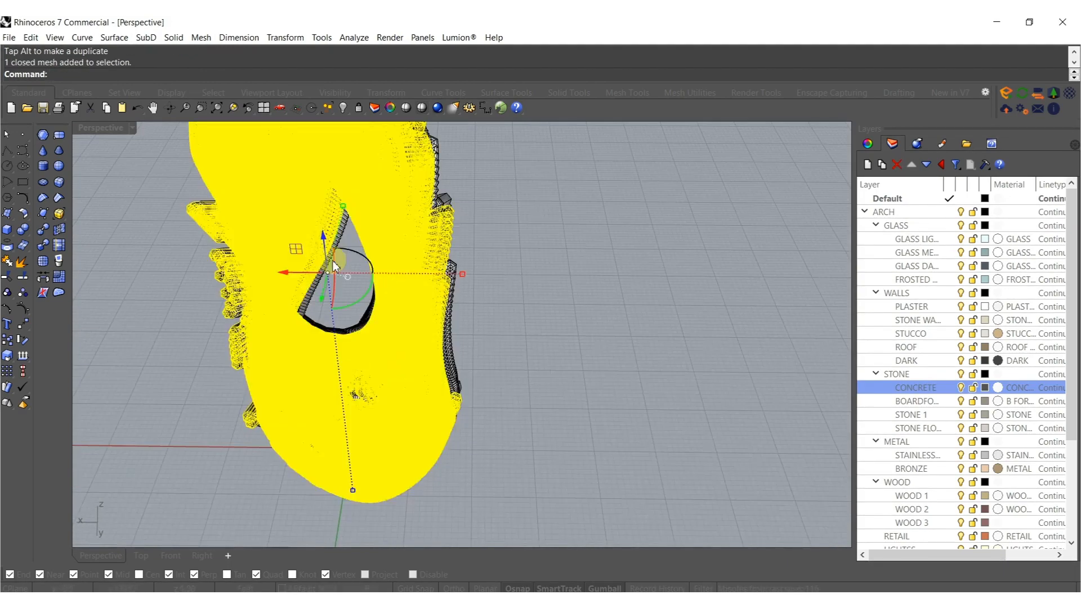
left_click_drag(289, 279, 288, 279)
left_click(148, 375)
right_click_drag(321, 368, 308, 406)
left_click(288, 405)
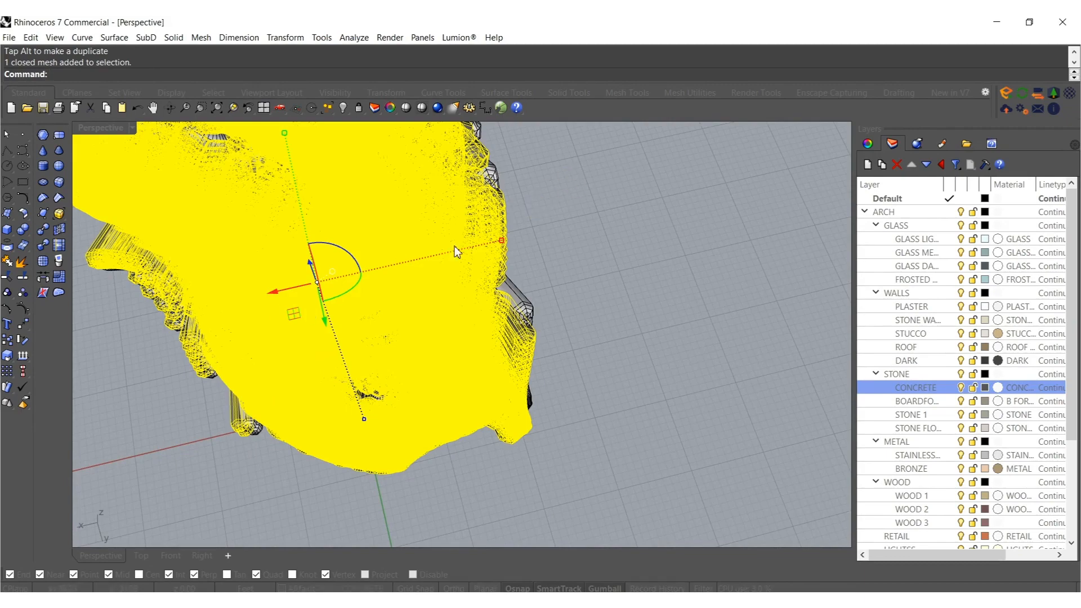
left_click_drag(499, 244, 496, 242)
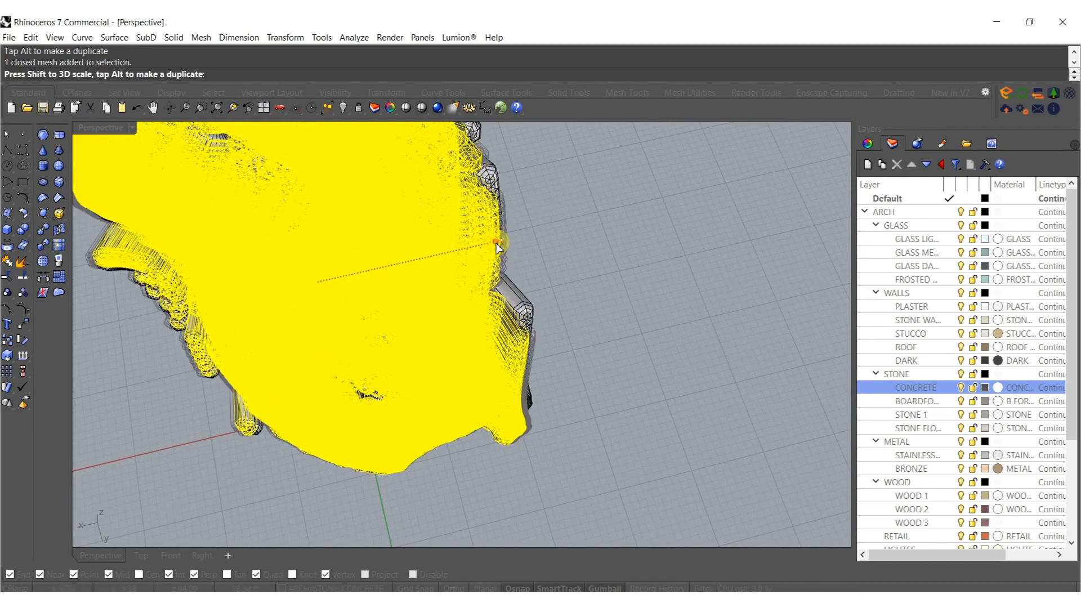
left_click(577, 210)
- Select a tower mesh and offset it slightly along X from its overlapping twin
right_click_drag(540, 382, 342, 434)
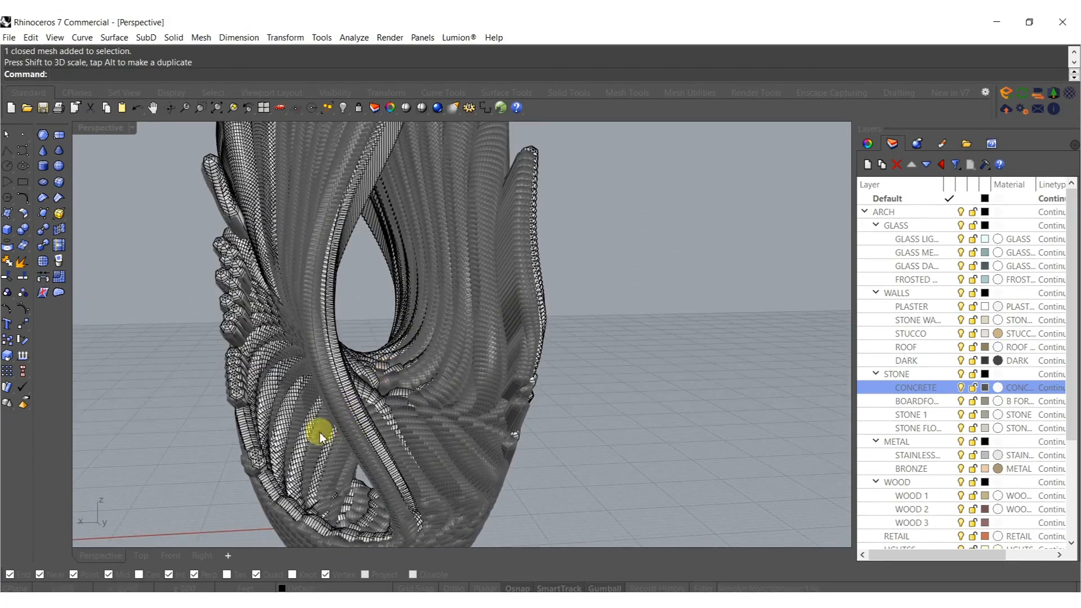
right_click_drag(332, 362, 465, 347)
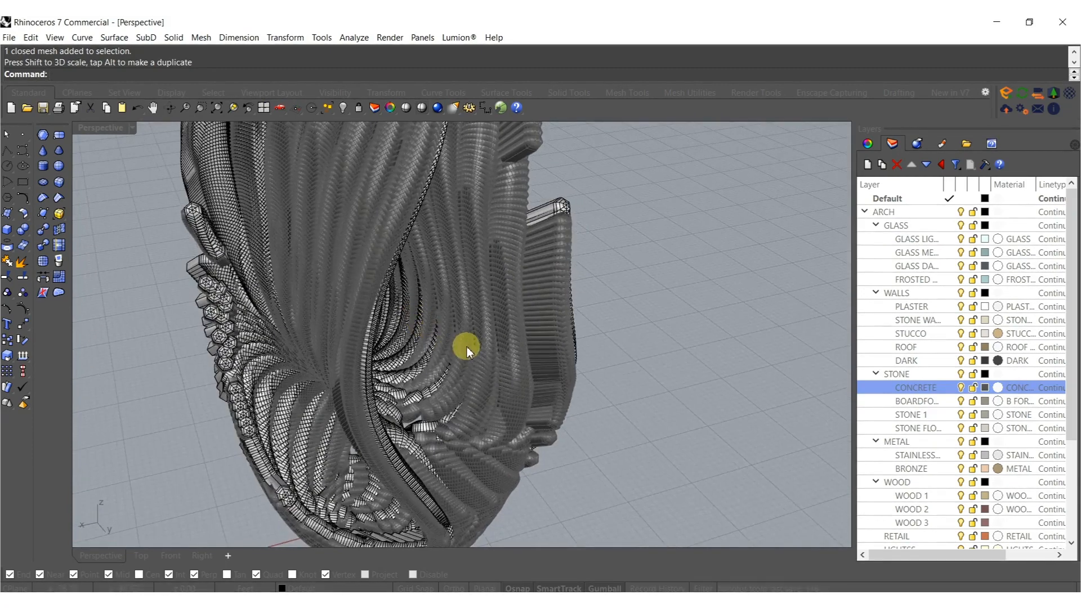
left_click(465, 315)
left_click_drag(314, 302, 323, 301)
left_click(594, 263)
- Select one of the overlapping tower meshes and assign it to the DARK layer
right_click_drag(594, 263, 407, 352)
scroll(358, 270, "up", 4)
left_click(356, 271)
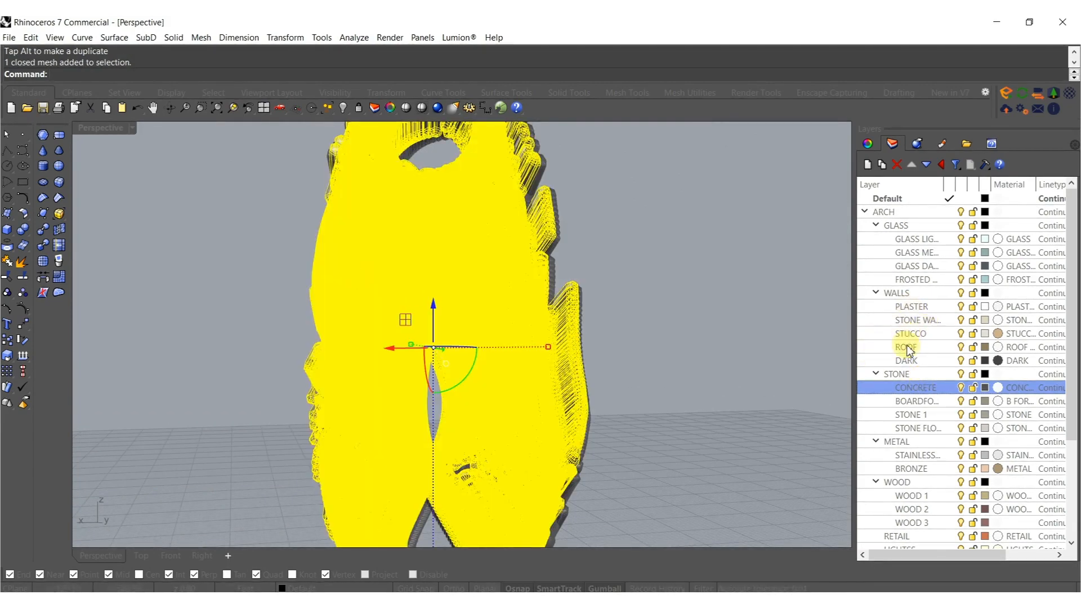
right_click(915, 363)
left_click(963, 307)
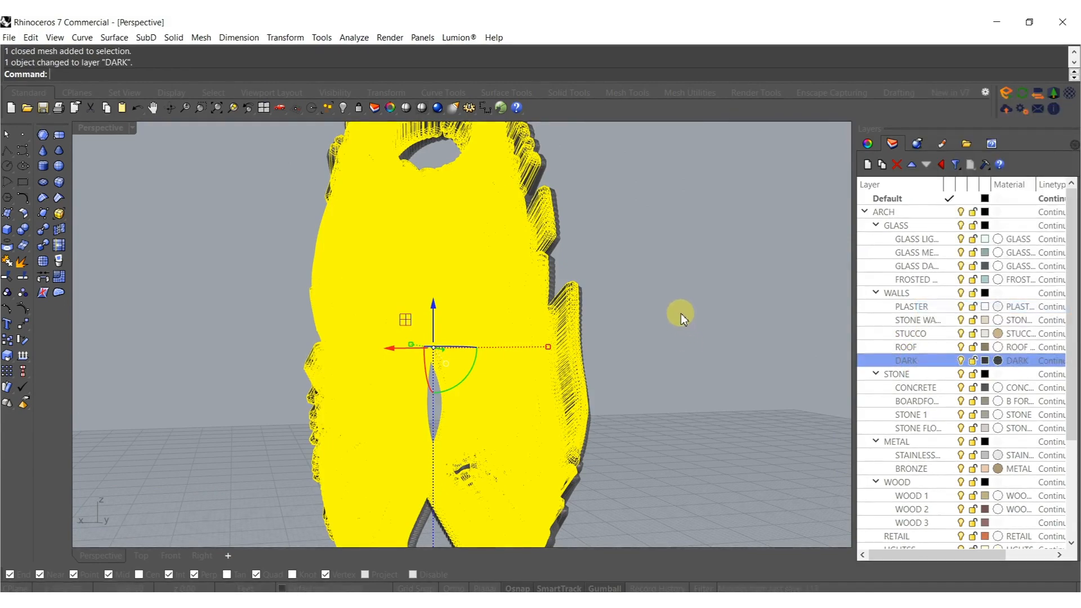
left_click(629, 318)
- Preview the overlapping tower meshes in another display mode, return to Shaded and examine how they intersect
scroll(385, 354, "up", 2)
middle_click(384, 355)
left_click(353, 369)
scroll(400, 371, "down", 6)
right_click_drag(451, 380, 363, 427)
scroll(483, 357, "up", 3)
middle_click(422, 361)
left_click(466, 357)
left_click(454, 380)
left_click(635, 273)
- Select one of the overlapping tower meshes and assign it to the FROSTED GLASS layer
right_click_drag(566, 360, 532, 364)
scroll(516, 392, "up", 6)
left_click(511, 396)
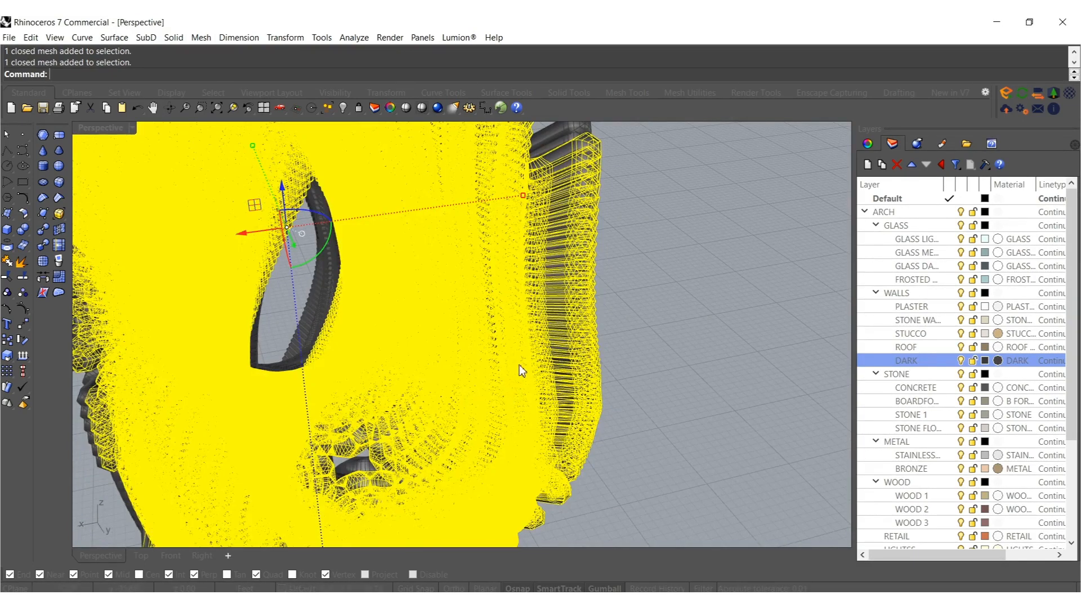
left_click(303, 279)
left_click(454, 353)
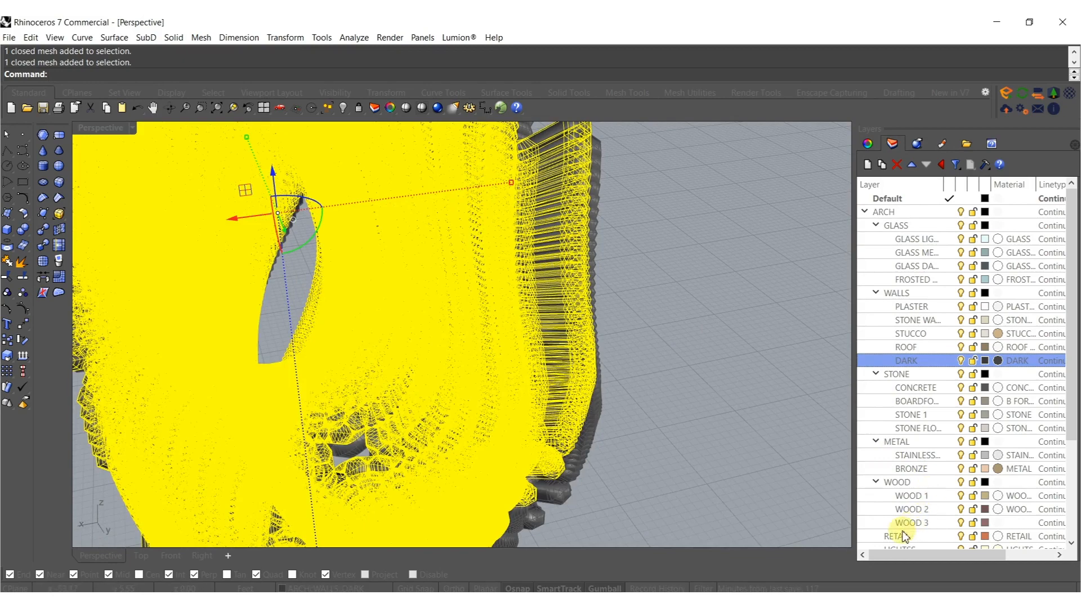
right_click(917, 281)
left_click(957, 492)
left_click(743, 374)
- Select a tower mesh and scale it slightly along X
scroll(451, 366, "down", 7)
right_click_drag(465, 388, 477, 396, "shift")
right_click_drag(477, 395, 474, 357)
scroll(474, 357, "up", 5)
left_click(437, 347)
right_click_drag(486, 312, 490, 350)
left_click(529, 287)
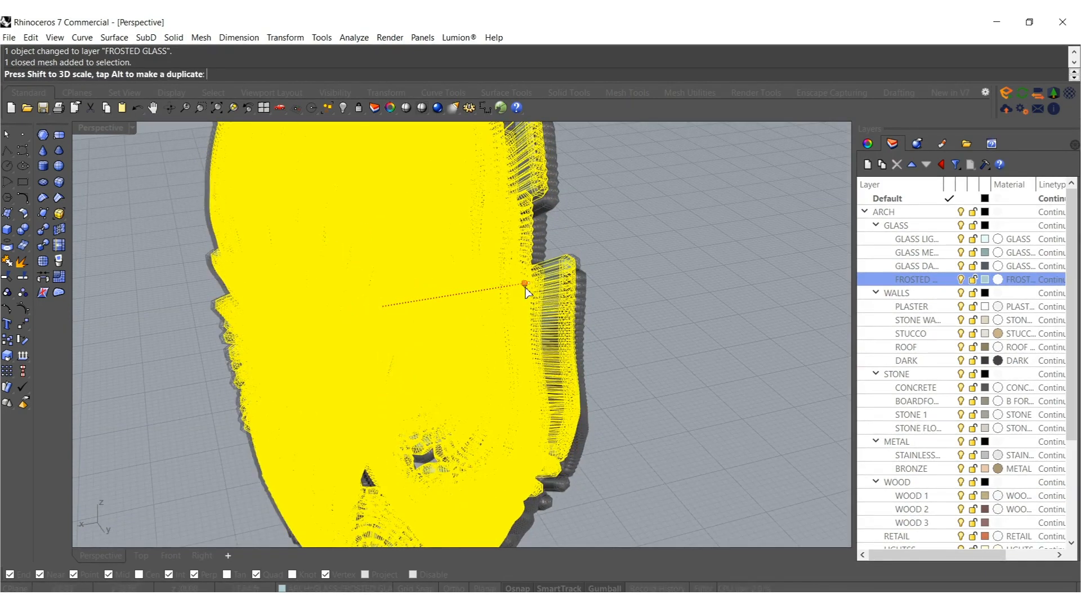
left_click(735, 265)
- Select both tower meshes and create a bounding box around them
scroll(638, 275, "down", 4)
right_click_drag(638, 348, 626, 285)
right_click_drag(530, 336, 507, 361)
left_click_drag(748, 169, 266, 335)
type("BoundingBox")
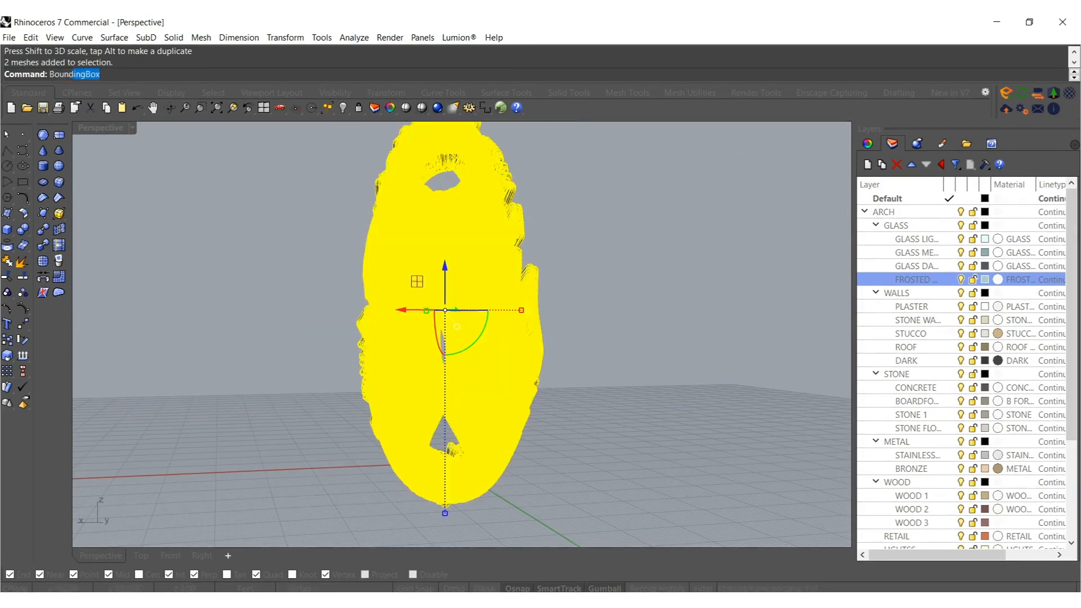
key("Return")
- Explode the bounding box and delete all of its faces except the bottom one
right_click_drag(292, 391, 328, 346)
left_click(333, 418)
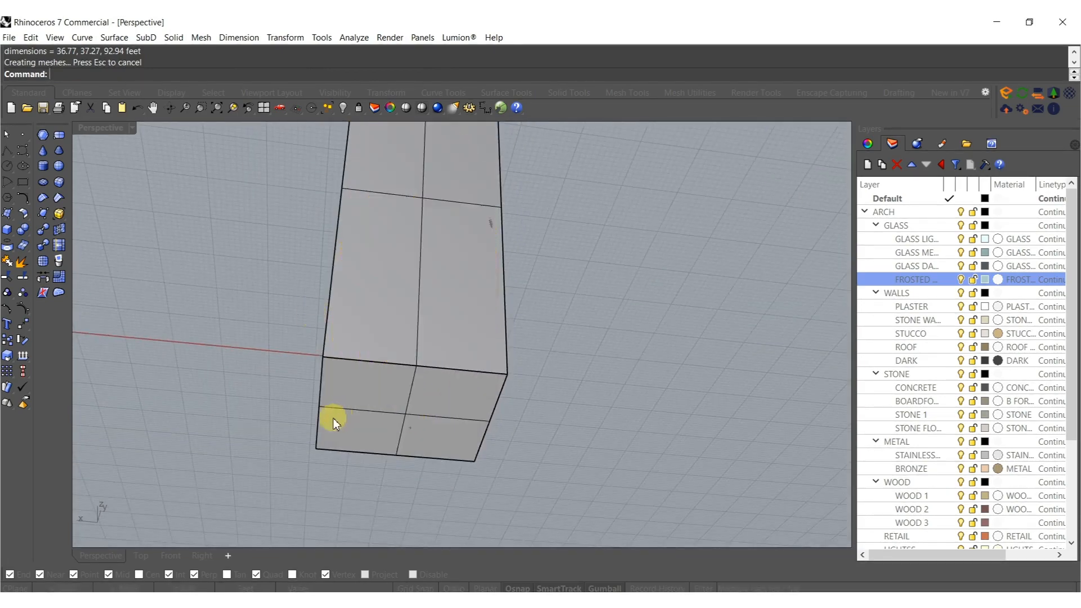
middle_click(342, 417)
left_click(347, 423)
left_click(352, 419, "ctrl")
key("Delete")
- Scale the remaining bottom face up into a large ground surface and rebuild it with 125 by 125 points at degree 3
left_click(353, 417)
right_click_drag(371, 350, 407, 506)
left_click_drag(437, 340, 800, 216)
right_click_drag(632, 346, 518, 417, "shift")
key("Return")
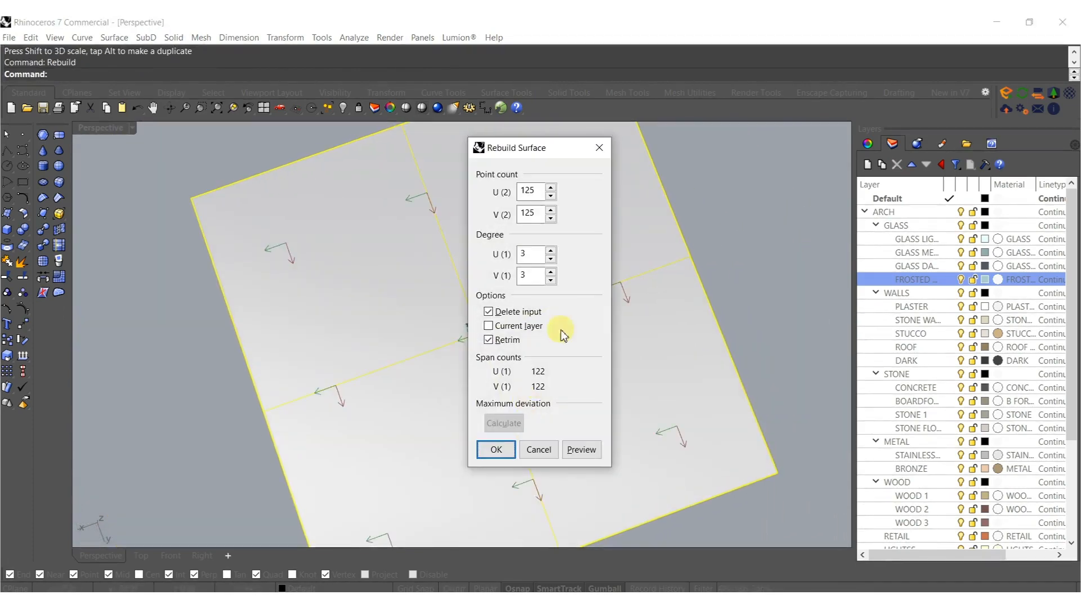
left_click(495, 450)
- Select both tower meshes and lock them
right_click_drag(495, 370, 456, 376)
left_click_drag(426, 204, 566, 482)
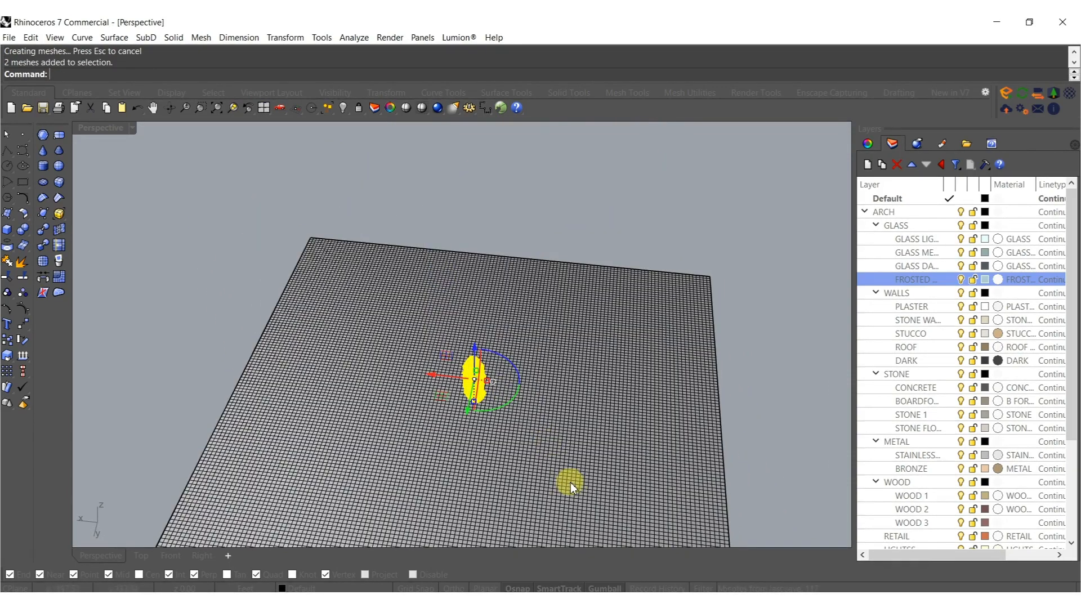
key("ctrl+l")
- Turn on the ground surface's control points and brush-select a wide area with a winding edge on one side of the tower
left_click(546, 451)
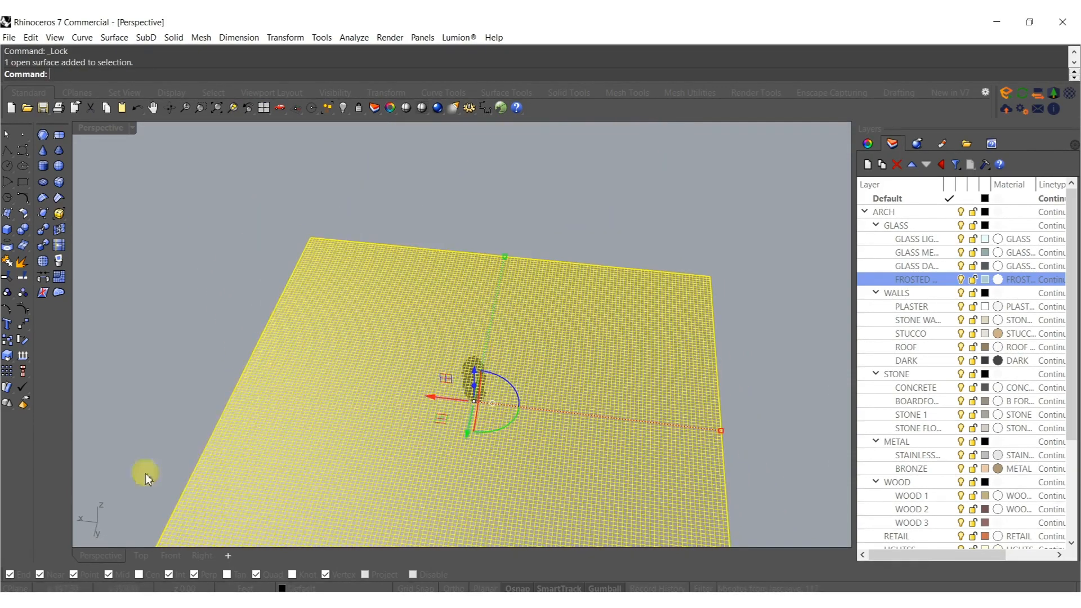
left_click(25, 310)
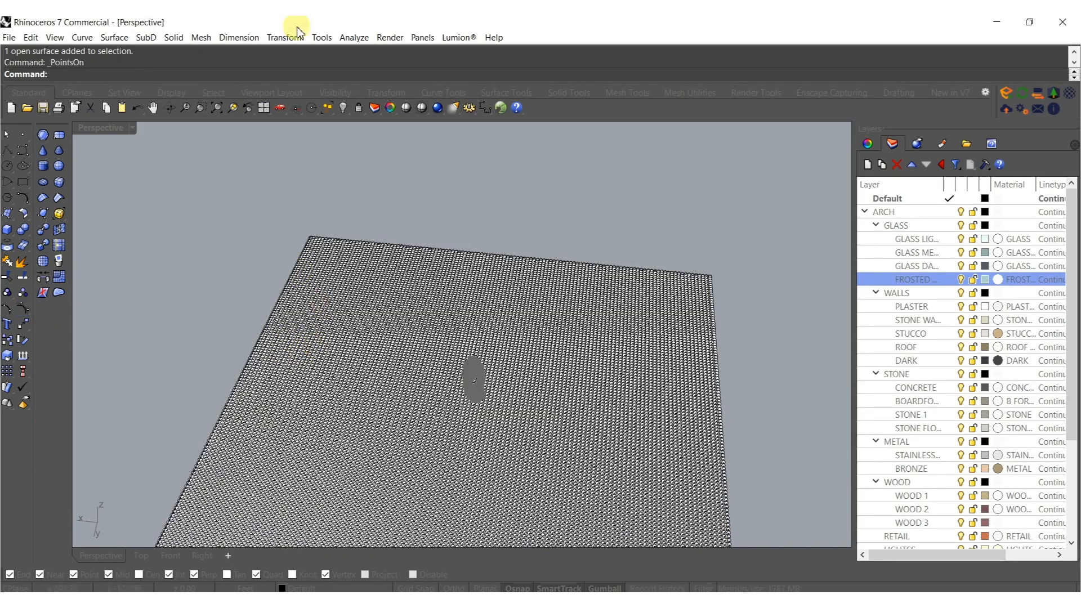
left_click(214, 90)
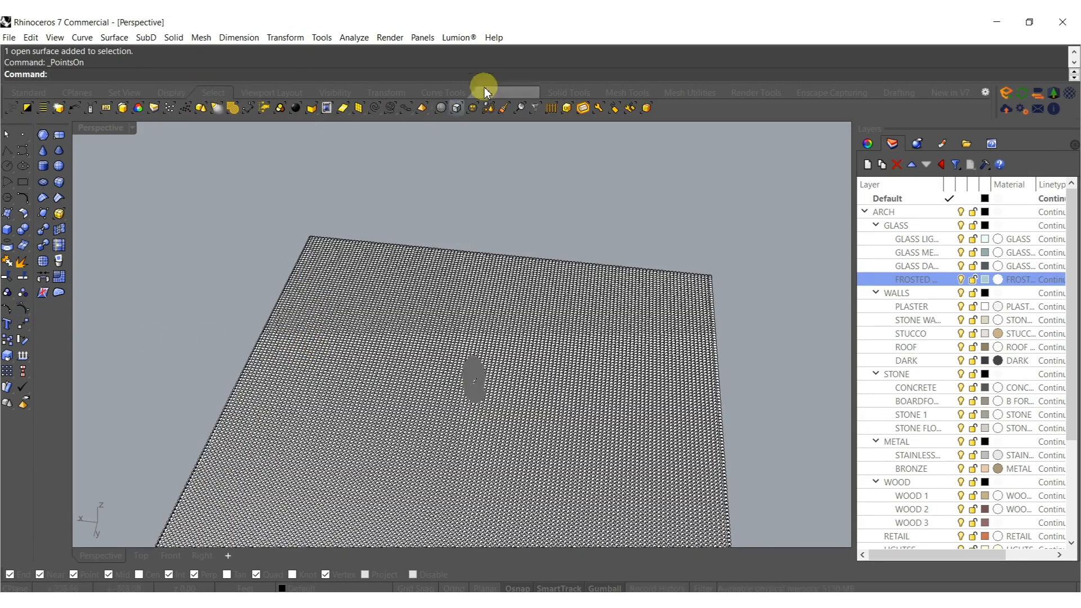
right_click_drag(429, 309, 387, 274)
right_click_drag(491, 366, 511, 325)
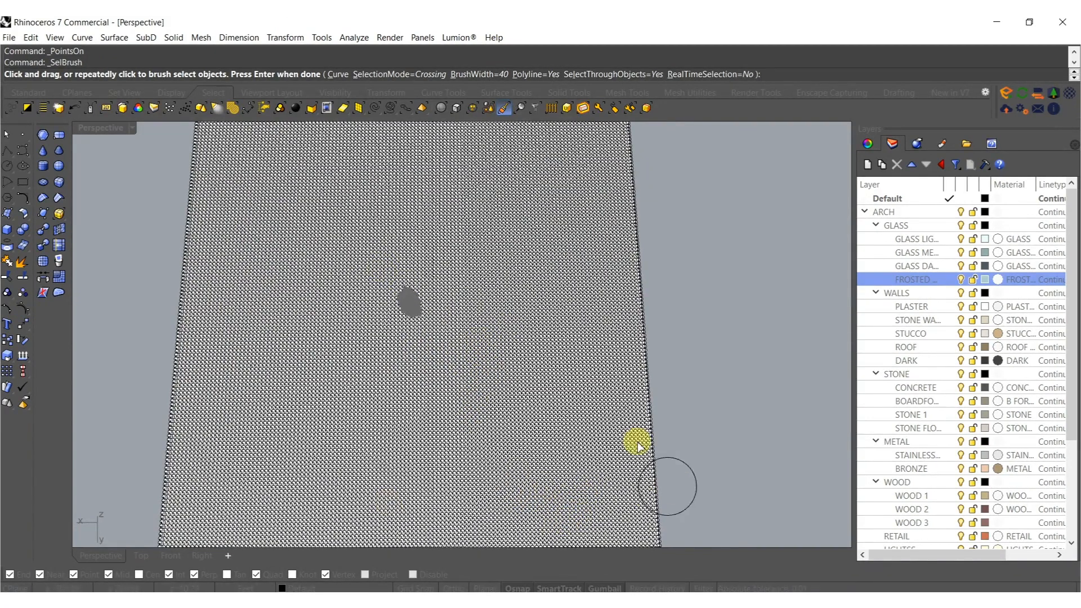
mouse_move(540, 149)
left_mouse_down()
mouse_move(536, 184)
mouse_move(472, 280)
mouse_move(465, 345)
mouse_move(570, 530)
left_mouse_up()
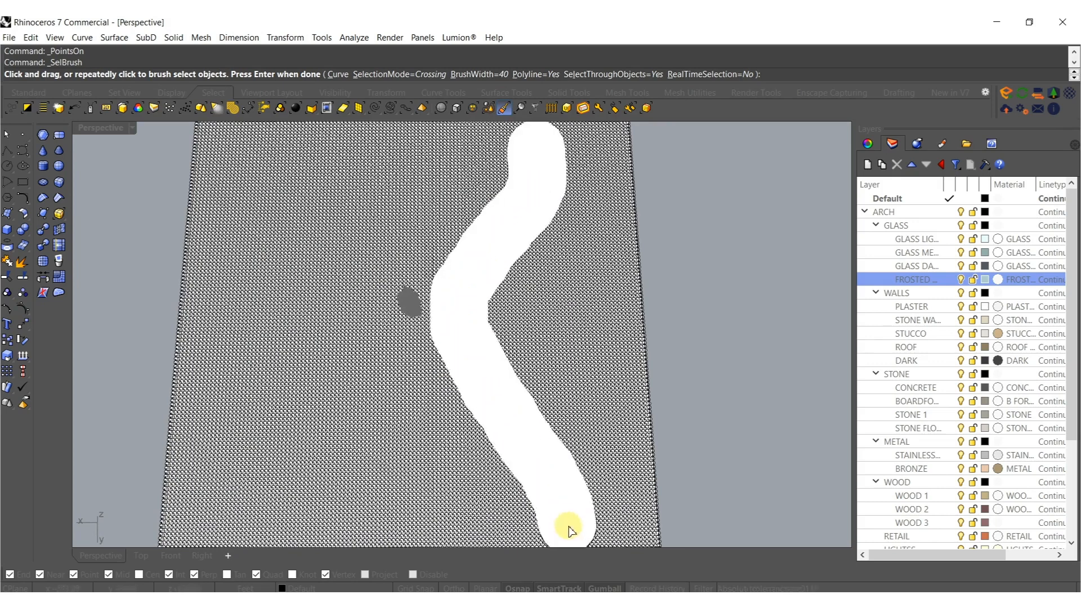
mouse_move(514, 228)
left_mouse_down()
mouse_move(580, 174)
mouse_move(651, 512)
mouse_move(557, 284)
left_mouse_up()
mouse_move(618, 163)
left_mouse_down()
mouse_move(652, 386)
mouse_move(640, 458)
mouse_move(634, 449)
left_mouse_up()
key("Return")
- Add missed control points and a second curved area on the tower's opposite side to the brush selection
scroll(599, 357, "down", 5)
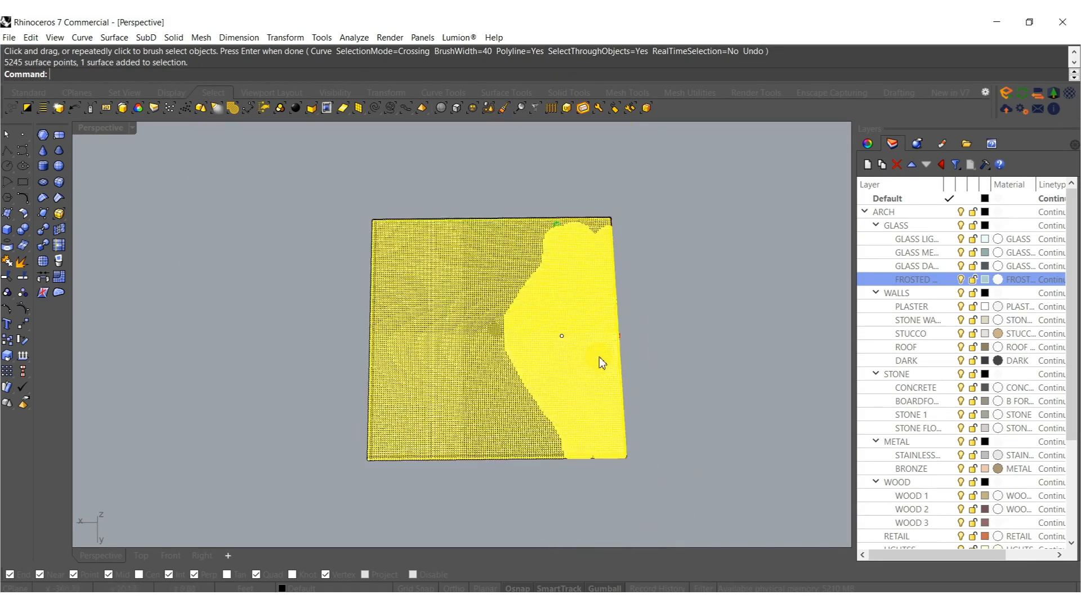
right_click_drag(599, 357, 534, 382, "shift")
right_click(526, 295)
mouse_move(522, 270)
left_mouse_down()
mouse_move(533, 247)
mouse_move(490, 179)
left_mouse_up()
key("Return")
key("Return")
left_click_drag(434, 207, 433, 275)
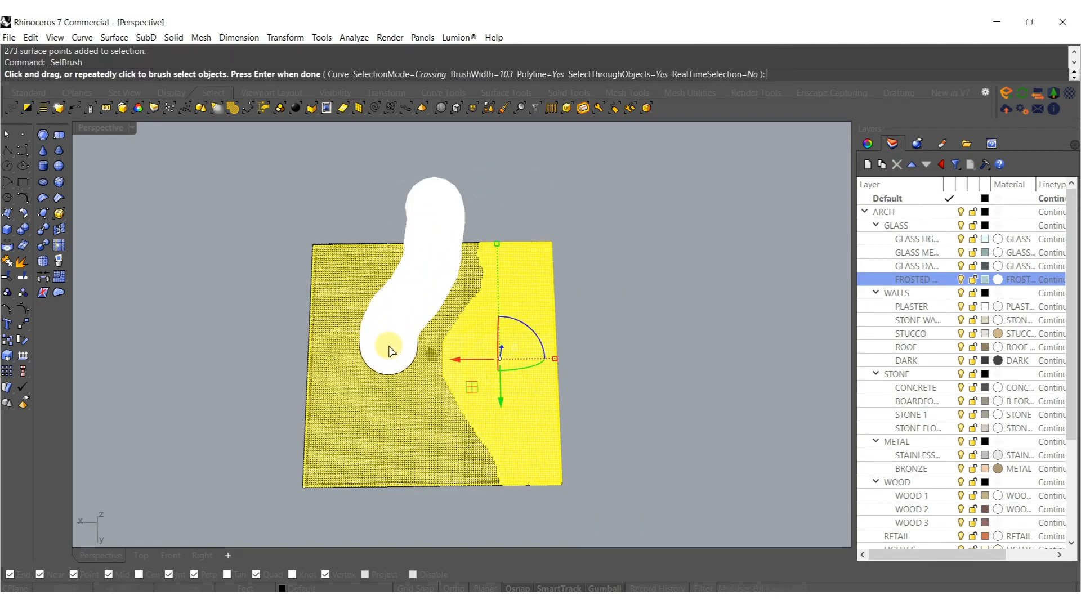
left_click_drag(392, 351, 404, 412)
mouse_move(378, 446)
left_mouse_down()
mouse_move(326, 480)
mouse_move(355, 404)
mouse_move(378, 238)
mouse_move(323, 408)
left_mouse_up()
left_click_drag(315, 284, 326, 292)
key("Return")
- Move the selected control points vertically to form raised terrain on both sides of a winding path
mouse_move(326, 293)
right_mouse_down()
mouse_move(441, 345)
mouse_move(422, 302)
mouse_move(461, 338)
right_mouse_up()
scroll(459, 336, "up", 5)
right_click_drag(440, 375, 449, 332)
mouse_move(436, 346)
left_mouse_down()
mouse_move(438, 312)
mouse_move(438, 350)
left_mouse_up()
right_click_drag(438, 350, 501, 427)
- Smooth the ground surface in X, Y and Z with a factor of about 0.517 and 100 smooth steps
type("Smooth")
key("Return")
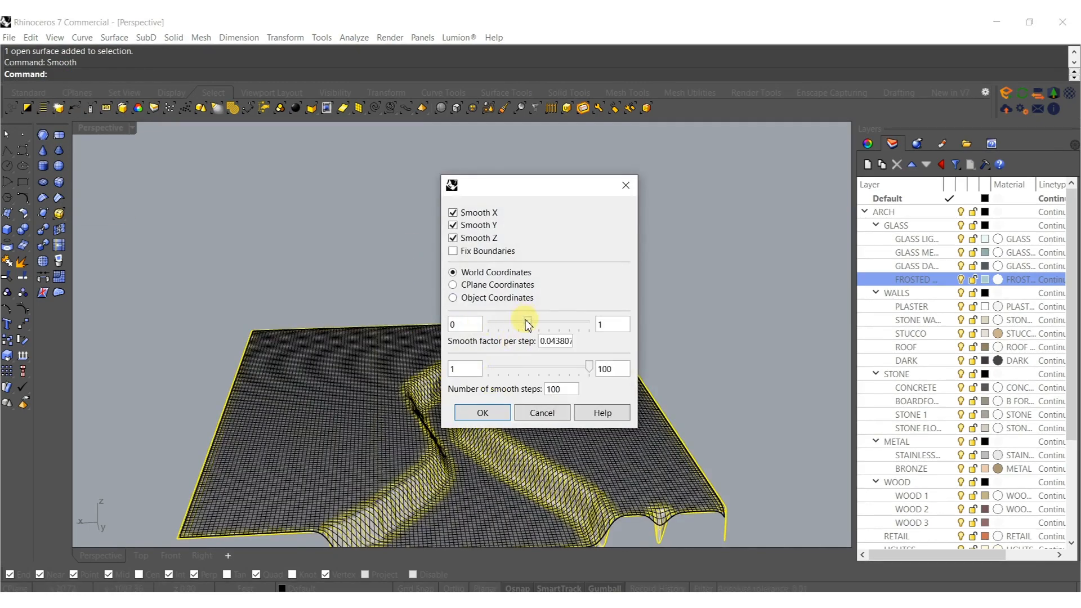
left_click_drag(554, 326, 573, 327)
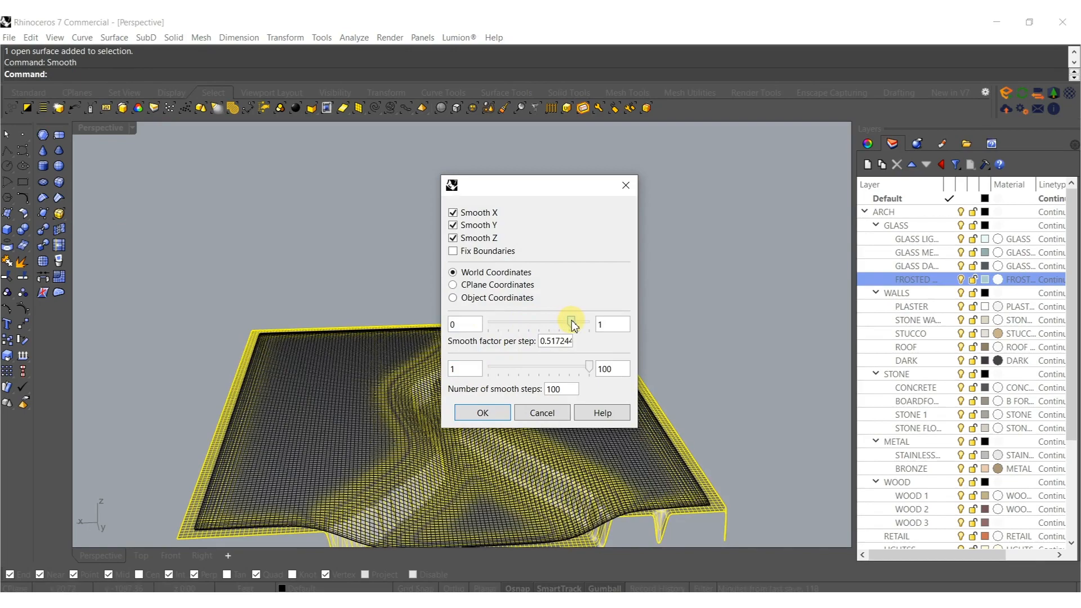
left_click(482, 412)
right_click_drag(502, 426, 393, 445)
scroll(470, 356, "up", 6)
scroll(437, 342, "down", 5)
key("Escape")
- Preview the smoothed ground surface in Rendered display mode and return to Shaded
right_click_drag(392, 439, 411, 235, "shift")
left_click(468, 306)
middle_click(409, 238)
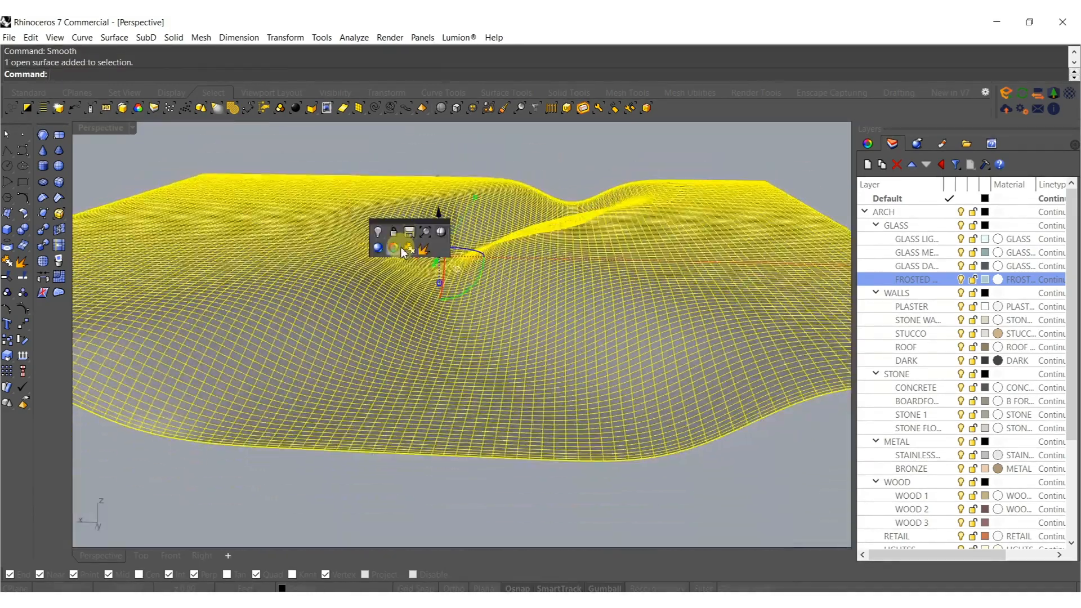
left_click(383, 249)
mouse_move(528, 215)
right_mouse_down("shift")
mouse_move(518, 372)
mouse_move(523, 342)
mouse_move(509, 334)
mouse_move(475, 355)
mouse_move(490, 362)
mouse_move(499, 271)
mouse_move(518, 276)
right_mouse_up("shift")
scroll(490, 349, "up", 6)
left_click(526, 336)
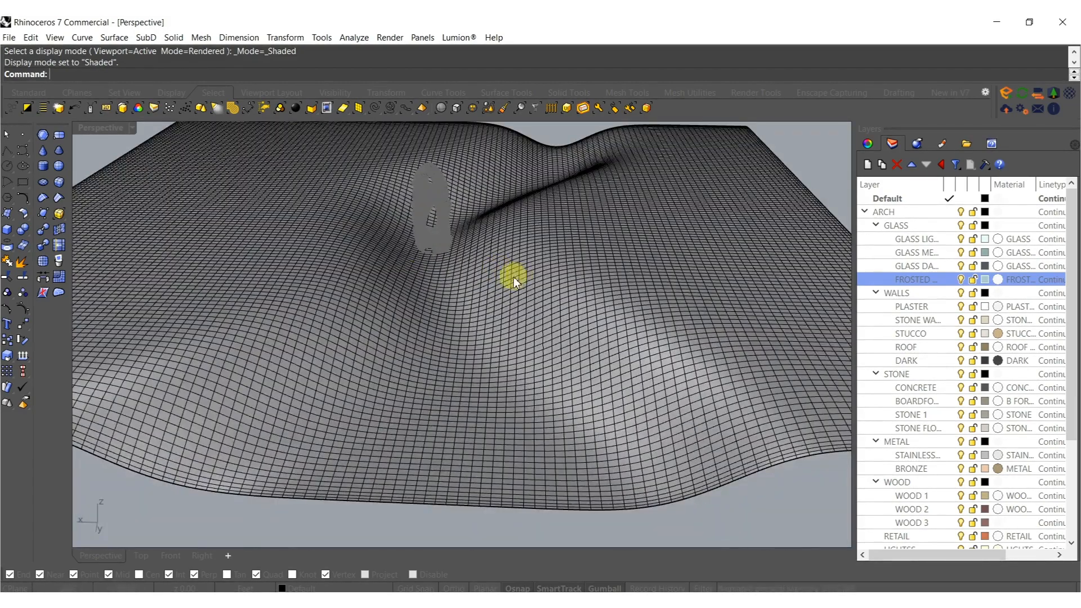
- Create a rectangular plane spanning opposite corners of the ground surface
left_click(10, 217)
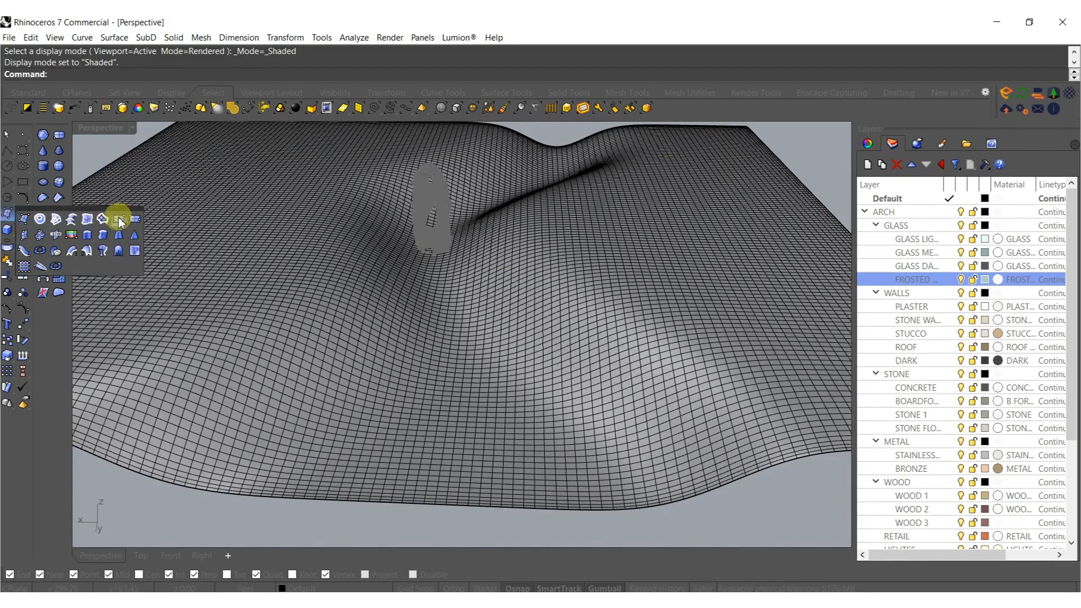
left_click(119, 221)
scroll(287, 233, "down", 8)
right_click_drag(286, 234, 292, 306, "shift")
left_click(142, 366)
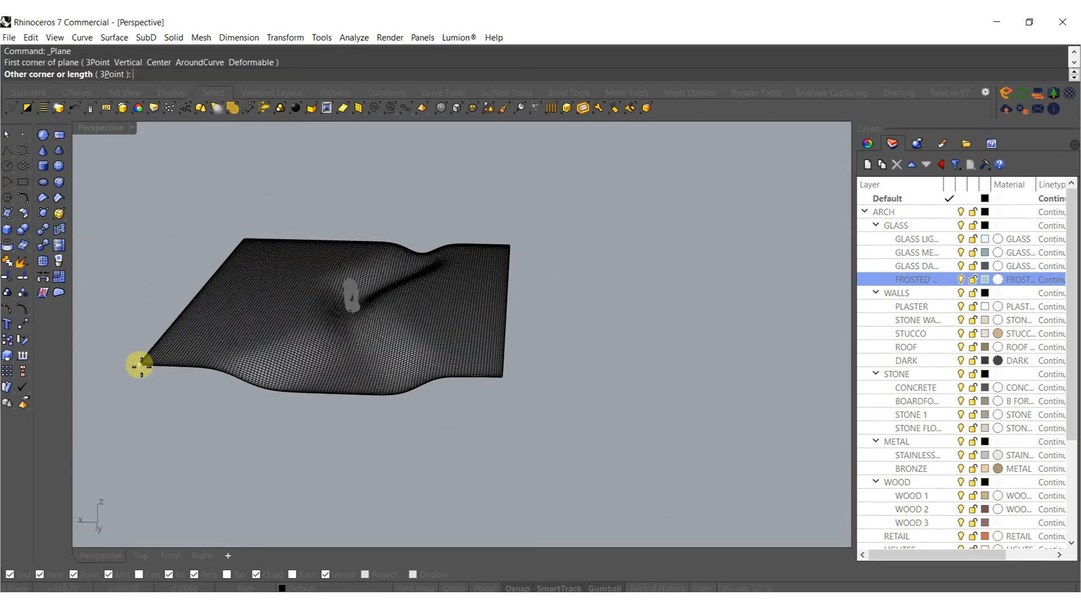
left_click(509, 251)
- Select the flat plane, relocate its gumball near the tower's base and adjust the plane's height
left_click(406, 265)
right_click_drag(358, 336, 395, 270)
left_click_drag(394, 269, 407, 315, "ctrl")
scroll(369, 280, "up", 7)
right_click_drag(376, 253, 397, 364, "shift")
- Set the viewport to Arctic display mode and fine-tune the heights of the plane and ground around the tower's base
left_click(99, 124)
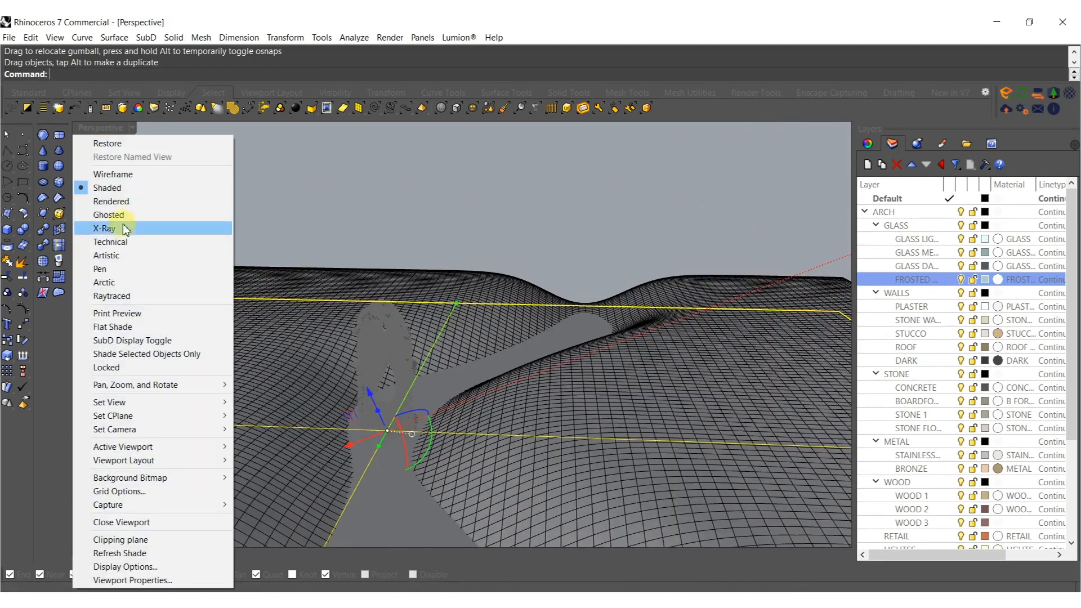
left_click(121, 285)
mouse_move(386, 431)
left_mouse_down()
mouse_move(381, 458)
mouse_move(386, 426)
left_mouse_up()
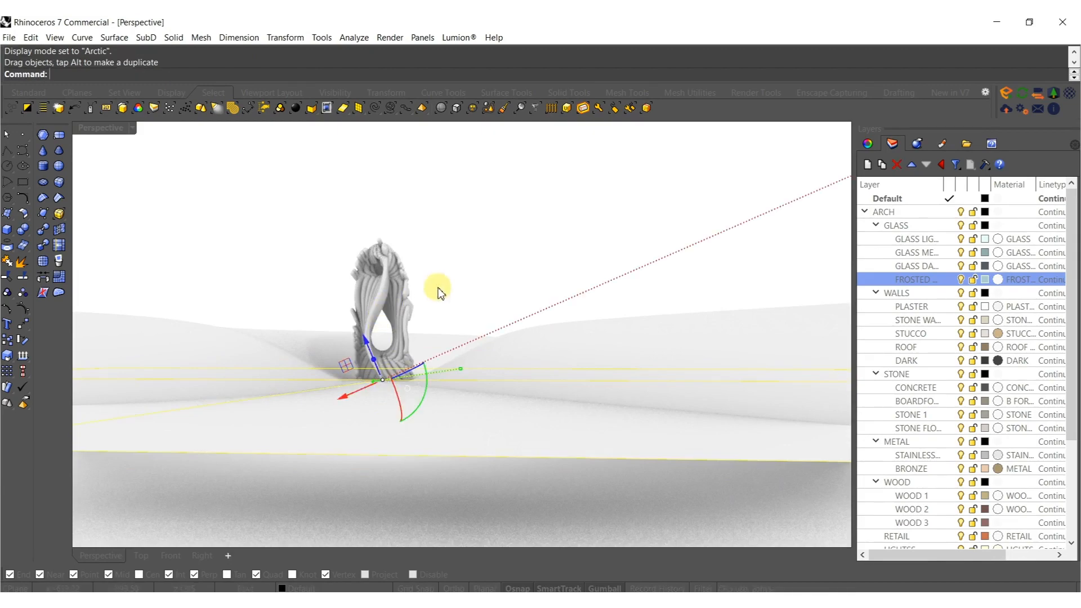
left_click(511, 354)
mouse_move(507, 357)
left_mouse_down()
mouse_move(524, 367)
mouse_move(524, 348)
left_mouse_up()
left_click(432, 228)
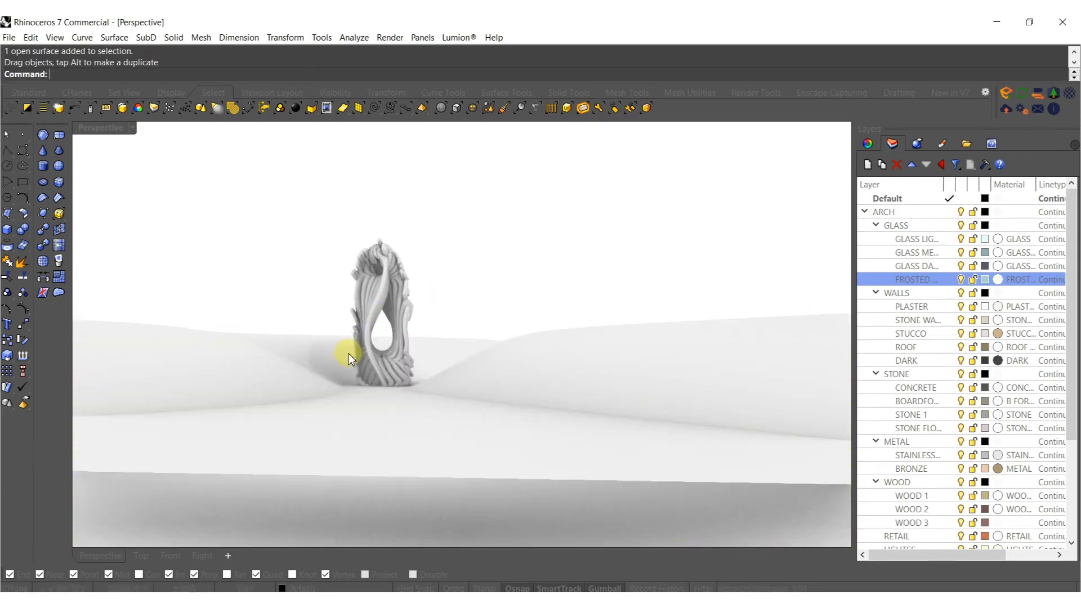
- Examine how the tower's base meets the selected ground surface from close up and from a distance
scroll(352, 355, "up", 6)
right_click_drag(423, 374, 446, 389)
left_click(362, 452)
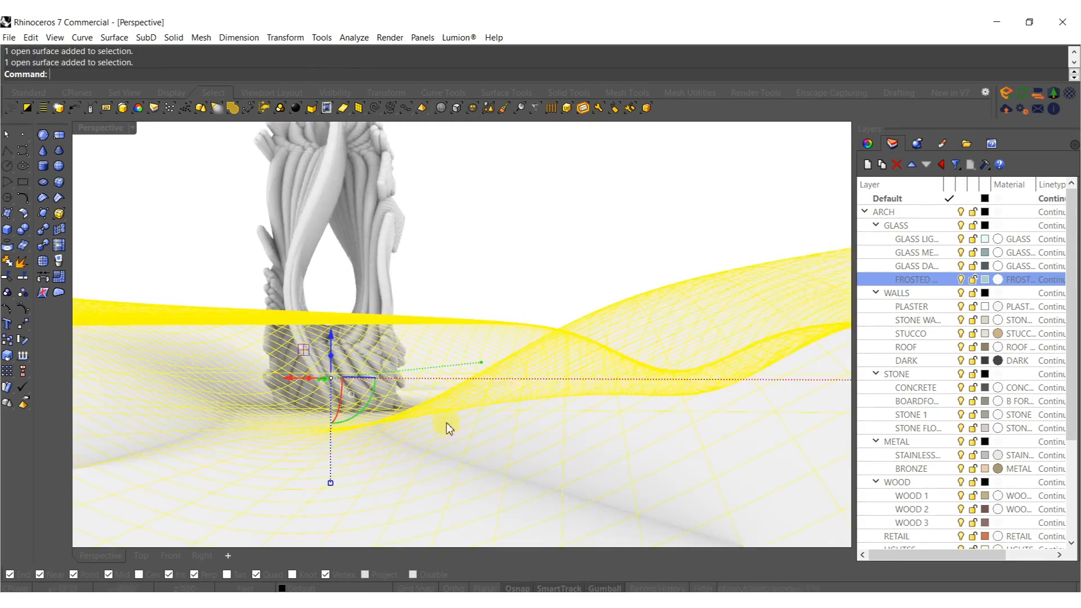
left_click_drag(563, 343, 561, 396)
scroll(360, 385, "down", 4)
mouse_move(361, 384)
right_mouse_down()
mouse_move(415, 454)
mouse_move(435, 451)
mouse_move(426, 399)
mouse_move(419, 417)
mouse_move(411, 392)
mouse_move(448, 412)
mouse_move(433, 403)
mouse_move(431, 423)
mouse_move(437, 390)
right_mouse_up()
scroll(418, 417, "up", 5)
scroll(411, 393, "down", 3)
scroll(424, 414, "up", 7)
scroll(425, 413, "down", 4)
type("xxxxxxxxxxxxxx")
left_click(505, 319)
scroll(627, 424, "down", 10)
mouse_move(627, 424)
right_mouse_down("shift")
mouse_move(525, 385)
mouse_move(523, 302)
right_mouse_up("shift")
scroll(526, 386, "up", 9)
right_click_drag(604, 350, 570, 385, "shift")
- Scale the ground surface down vertically to soften its slopes
left_click(598, 437)
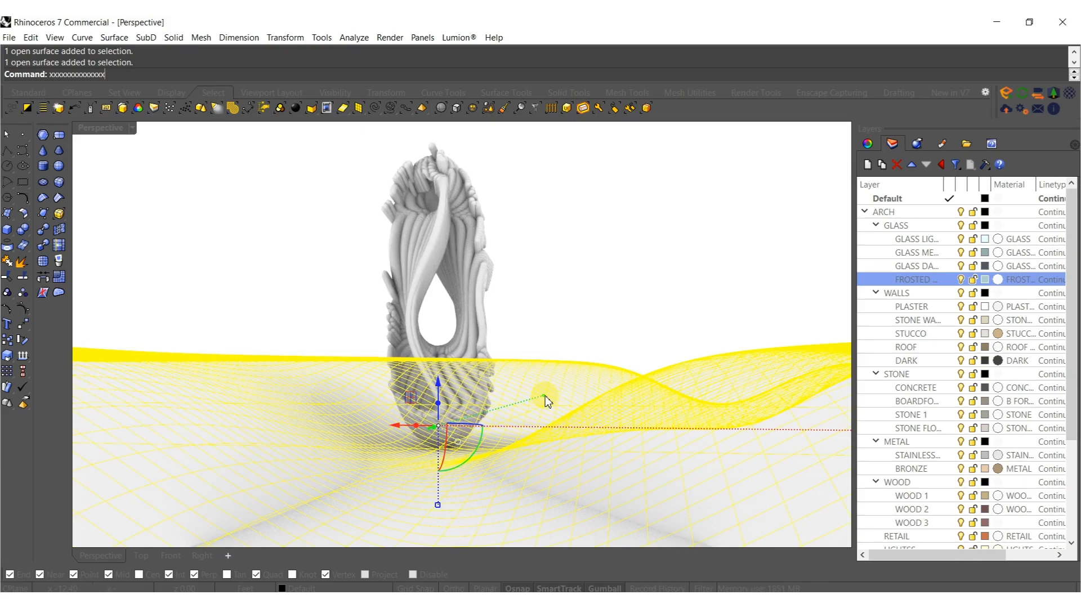
scroll(512, 371, "down", 8)
right_click_drag(512, 370, 538, 410)
scroll(494, 422, "up", 10)
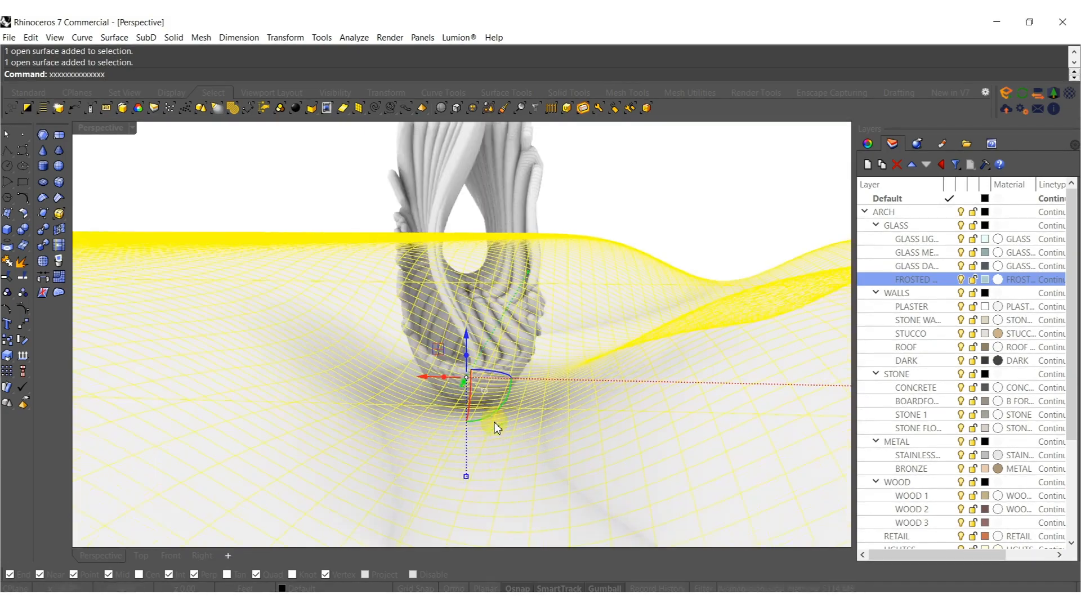
left_click_drag(468, 483, 459, 440)
mouse_move(461, 433)
right_mouse_down()
mouse_move(462, 390)
mouse_move(515, 467)
mouse_move(497, 393)
mouse_move(492, 404)
right_mouse_up()
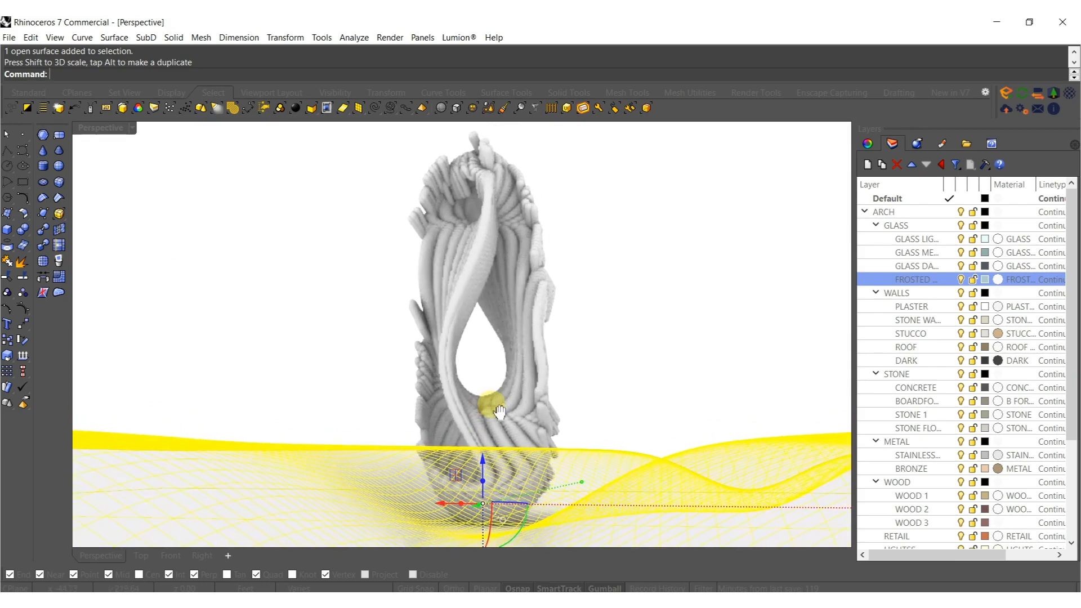
- Deselect the ground surface and inspect the tower and terrain from several angles in Arctic display
left_click(663, 335)
mouse_move(662, 326)
right_mouse_down("shift")
mouse_move(642, 322)
mouse_move(651, 337)
right_mouse_up("shift")
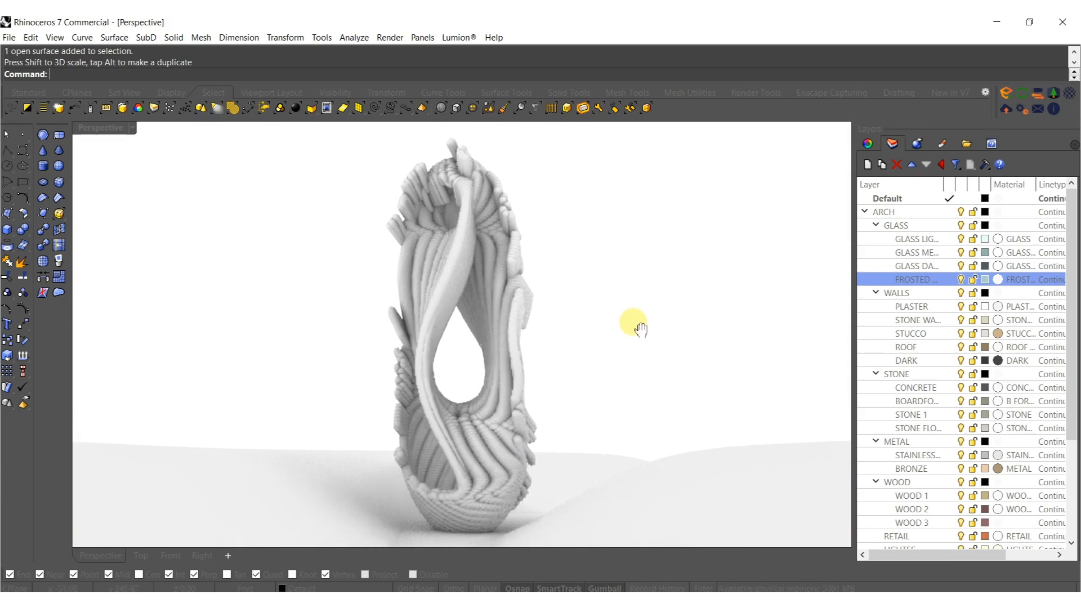
right_click_drag(606, 323, 535, 353)
right_click_drag(388, 332, 327, 321)
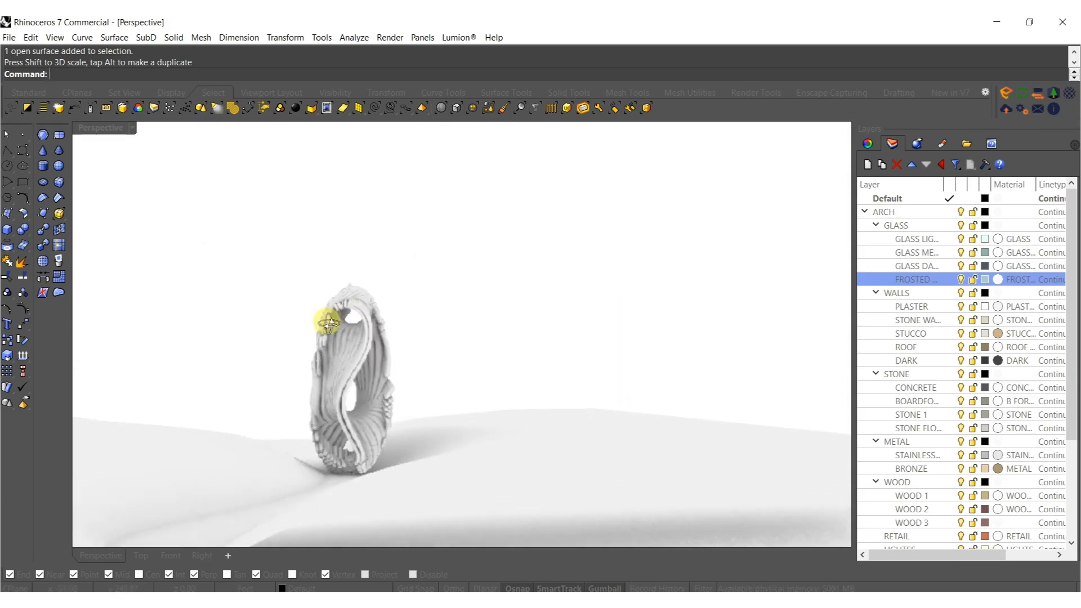
scroll(354, 405, "up", 7)
mouse_move(422, 332)
right_mouse_down("shift")
mouse_move(461, 293)
mouse_move(442, 294)
mouse_move(441, 326)
mouse_move(336, 333)
right_mouse_up("shift")
scroll(368, 340, "down", 2)
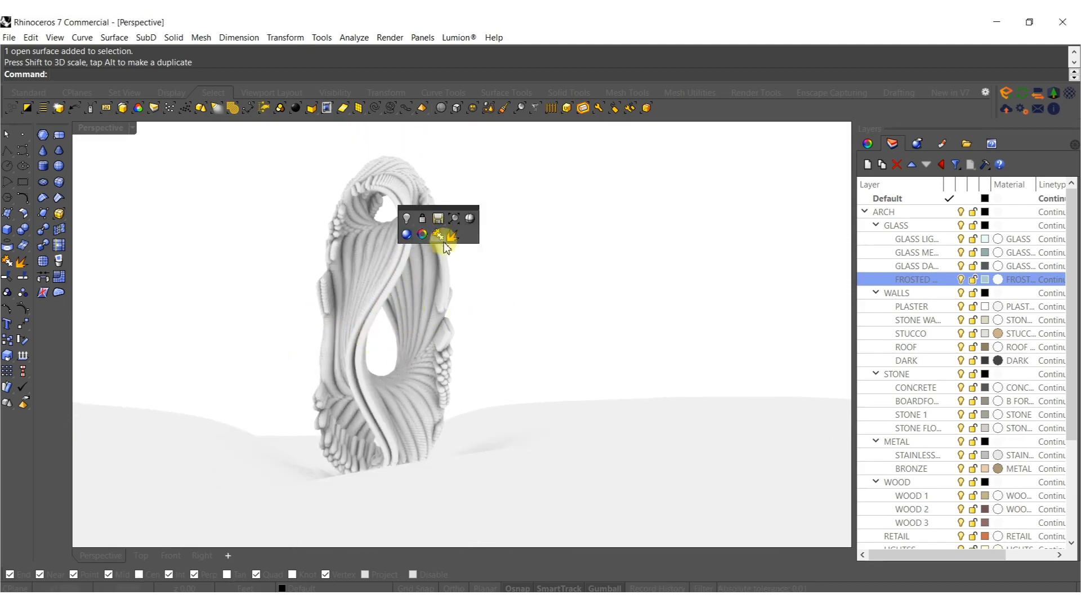
- Return the viewport to Shaded display mode and unlock the tower meshes
left_click(471, 219)
middle_click(439, 258)
left_click(415, 244)
- Select both tower meshes and rotate them about the vertical axis
left_click_drag(289, 303, 289, 304)
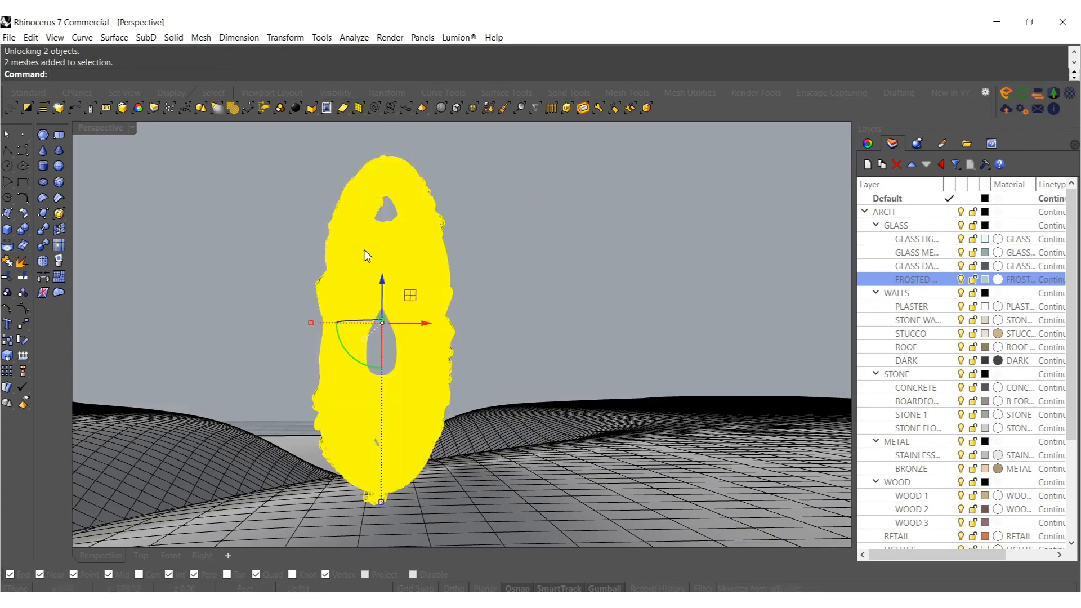
right_click_drag(374, 252, 357, 356)
scroll(357, 356, "down", 5)
right_click_drag(332, 222, 379, 326, "shift")
scroll(378, 326, "up", 2)
scroll(379, 327, "up", 2)
left_click_drag(419, 321, 522, 220)
mouse_move(401, 295)
right_mouse_down()
mouse_move(617, 306)
mouse_move(705, 242)
mouse_move(550, 249)
mouse_move(524, 279)
right_mouse_up()
left_click(609, 266)
- Preview the rotated tower in Rendered display mode and return to Shaded
right_click_drag(609, 266, 514, 314)
scroll(495, 376, "up", 4)
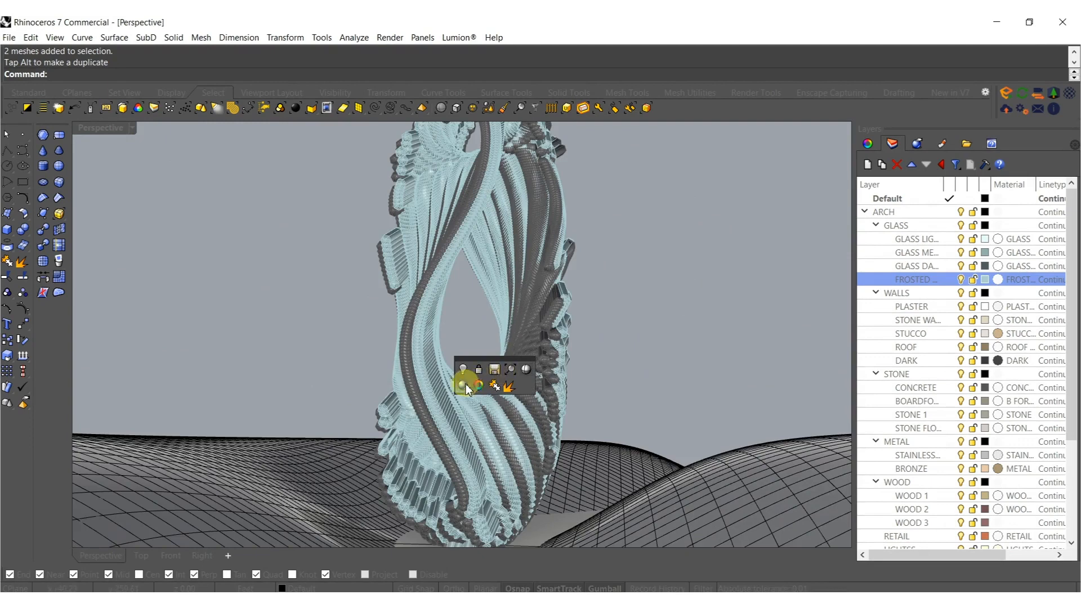
left_click(466, 385)
scroll(478, 363, "down", 4)
scroll(471, 386, "up", 4)
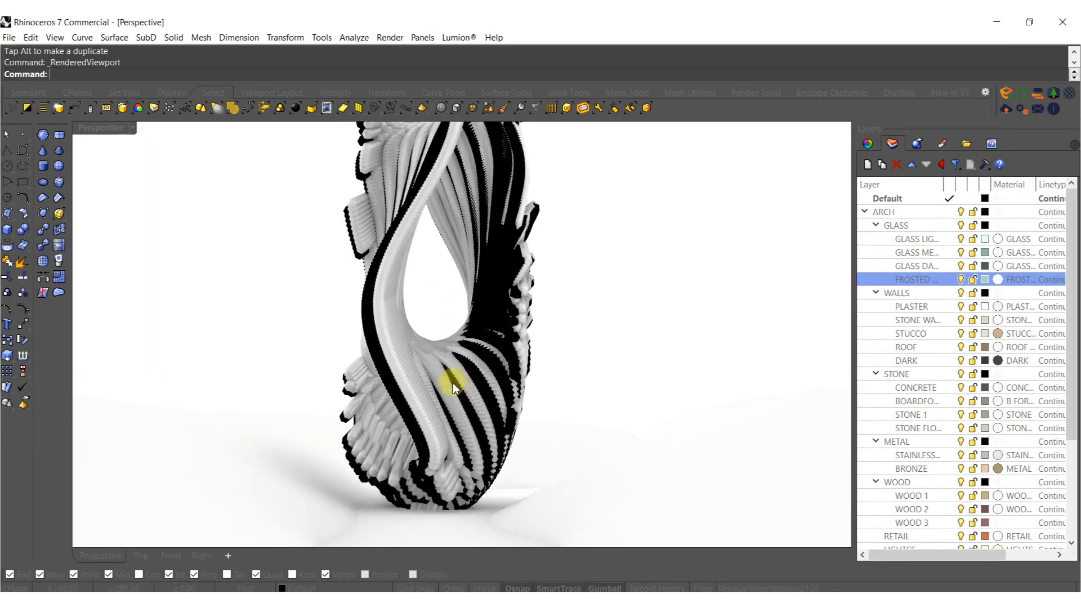
scroll(454, 387, "down", 4)
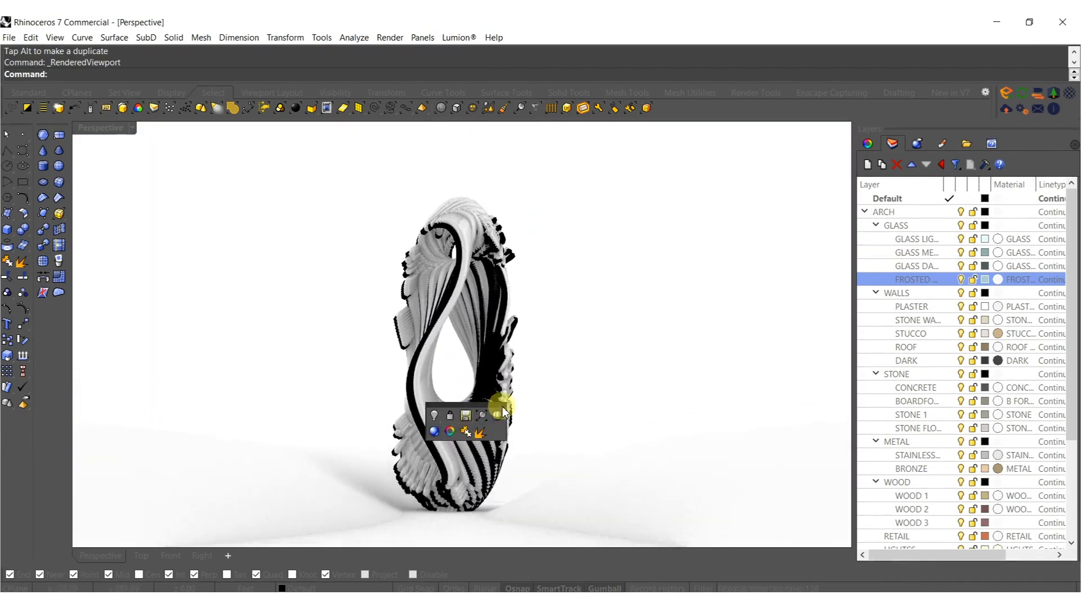
left_click(496, 415)
left_click(500, 430)
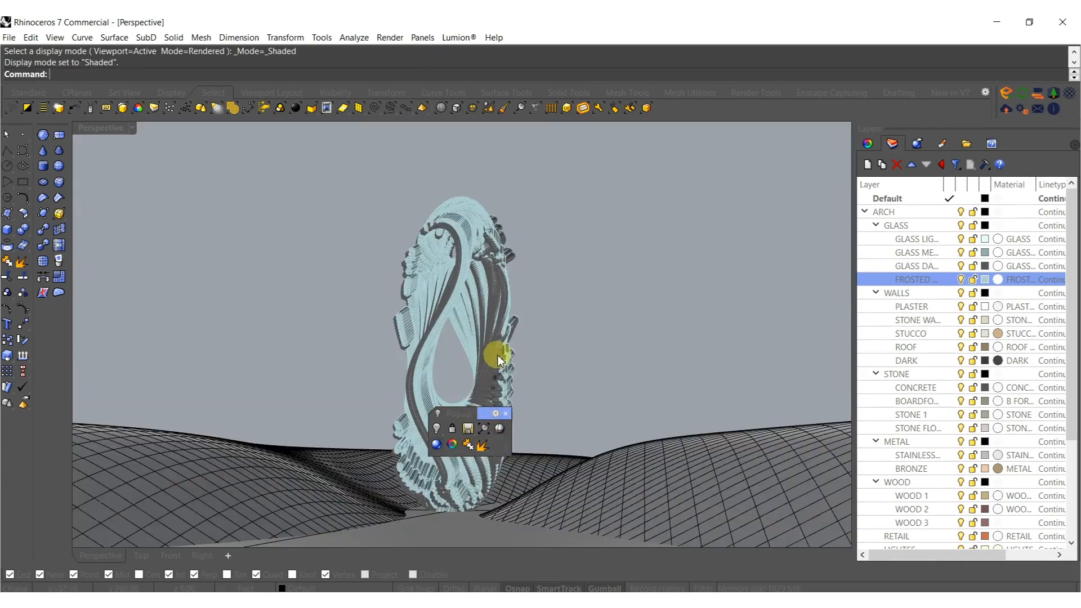
- Select both tower meshes again and rotate them slightly further about the vertical axis
mouse_move(495, 388)
right_mouse_down()
mouse_move(478, 386)
mouse_move(482, 417)
mouse_move(493, 417)
mouse_move(465, 448)
mouse_move(458, 430)
mouse_move(434, 428)
mouse_move(445, 421)
right_mouse_up()
left_click_drag(367, 366, 368, 365)
right_click_drag(403, 275, 466, 353)
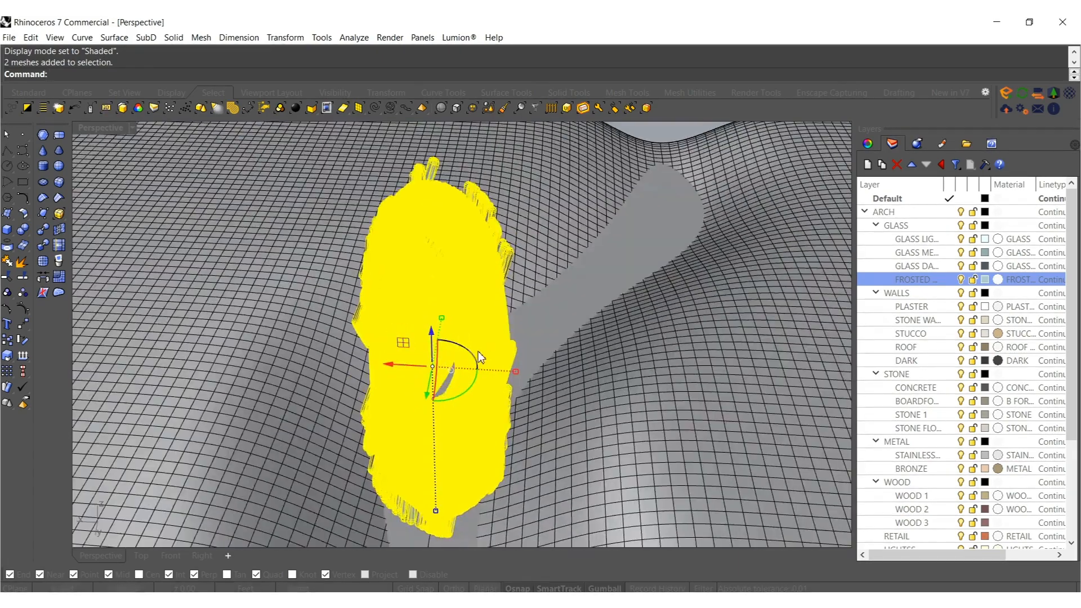
left_click_drag(469, 355, 463, 352)
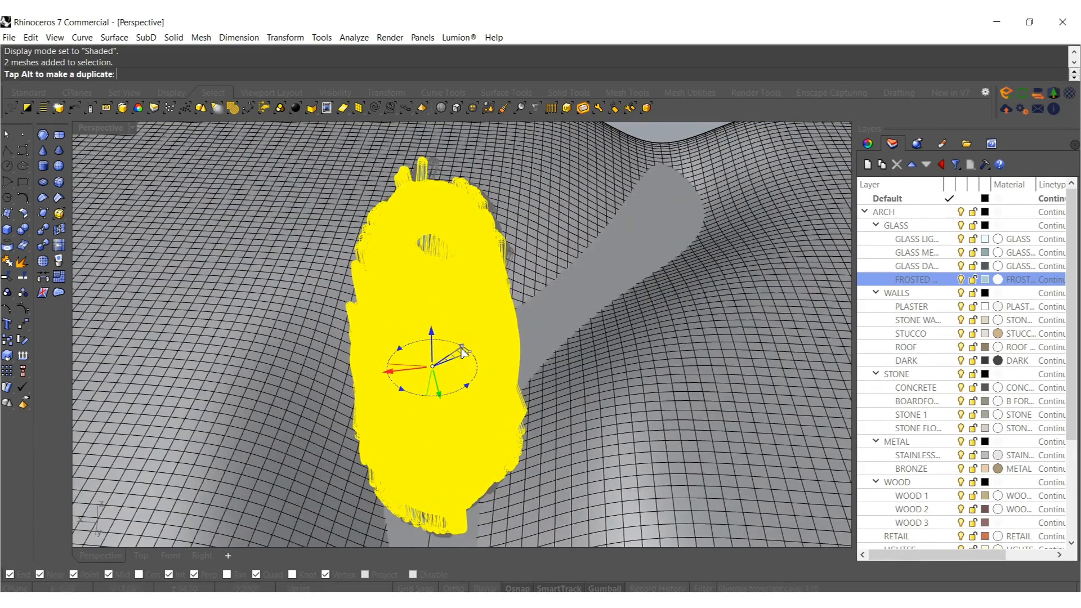
left_click(670, 130)
- Adjust the height of the flat plane beneath the tower and copy the wavy ground surface to the clipboard
mouse_move(552, 213)
right_mouse_down()
mouse_move(465, 321)
mouse_move(462, 279)
right_mouse_up()
scroll(489, 342, "up", 6)
mouse_move(492, 345)
right_mouse_down("shift")
mouse_move(483, 422)
mouse_move(489, 376)
right_mouse_up("shift")
mouse_move(489, 376)
right_mouse_down("shift")
mouse_move(483, 357)
mouse_move(510, 416)
mouse_move(501, 379)
mouse_move(570, 436)
mouse_move(512, 461)
right_mouse_up("shift")
scroll(502, 378, "down", 4)
left_click(569, 435)
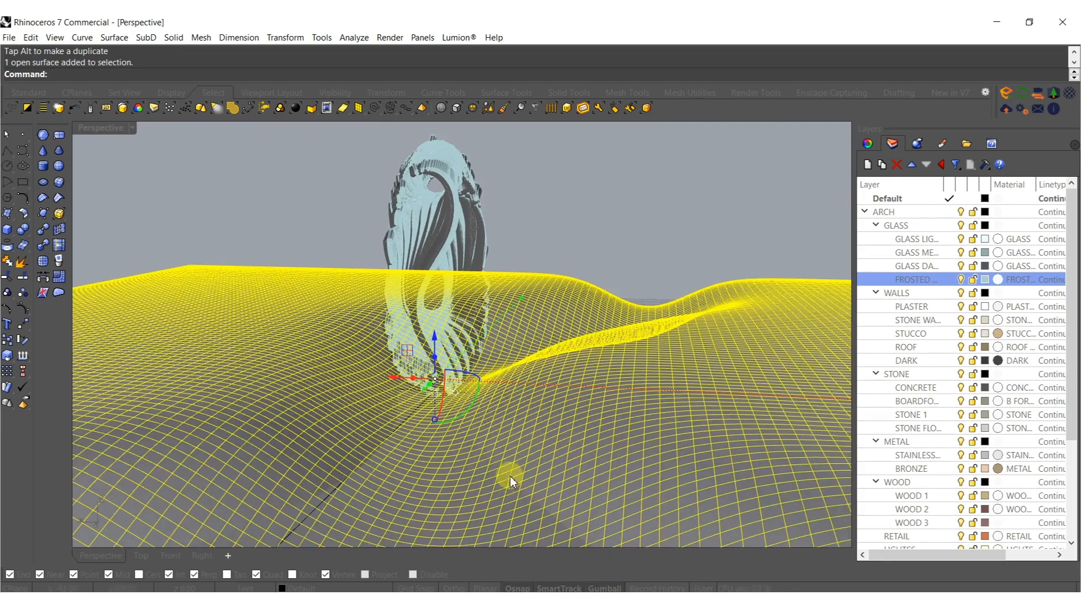
mouse_move(353, 505)
left_mouse_down()
mouse_move(412, 466)
mouse_move(413, 452)
left_mouse_up()
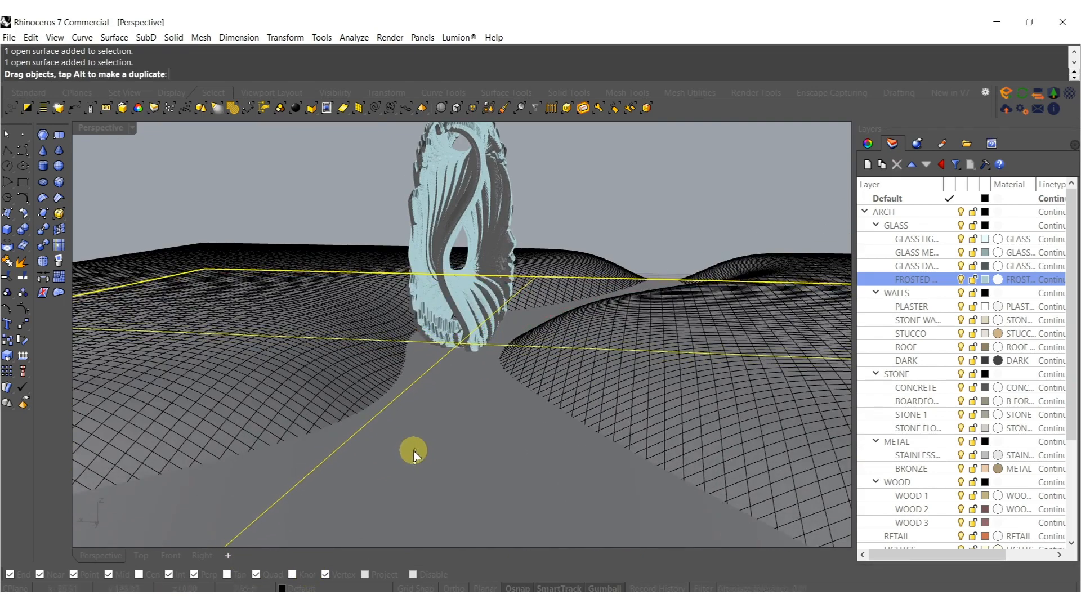
left_click(277, 427)
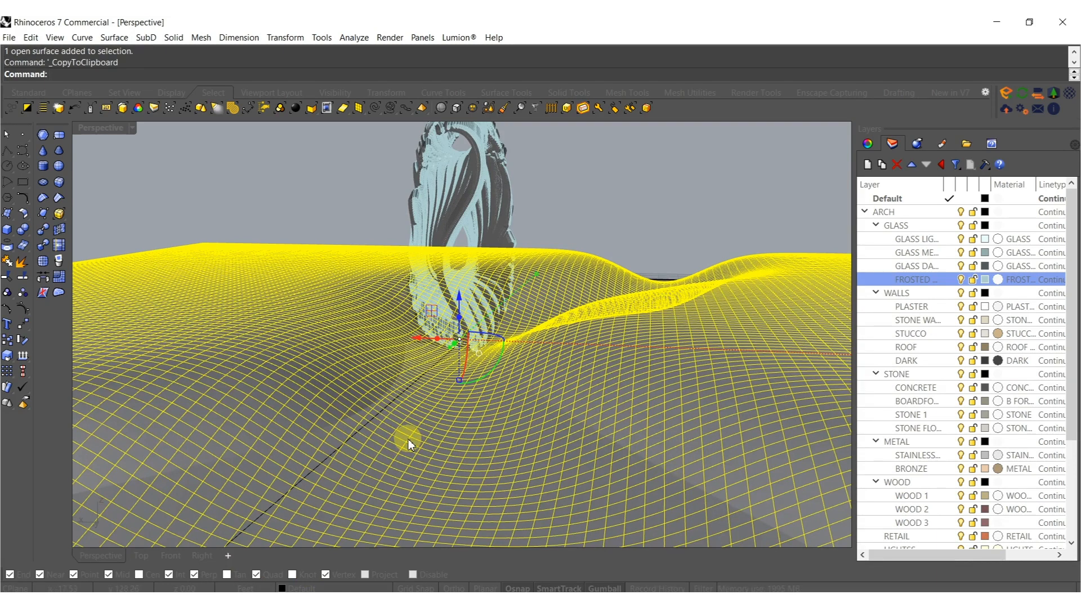
- Assign the wavy ground surface to the SAND layer and lower the flat plane beneath it slightly
key("Escape")
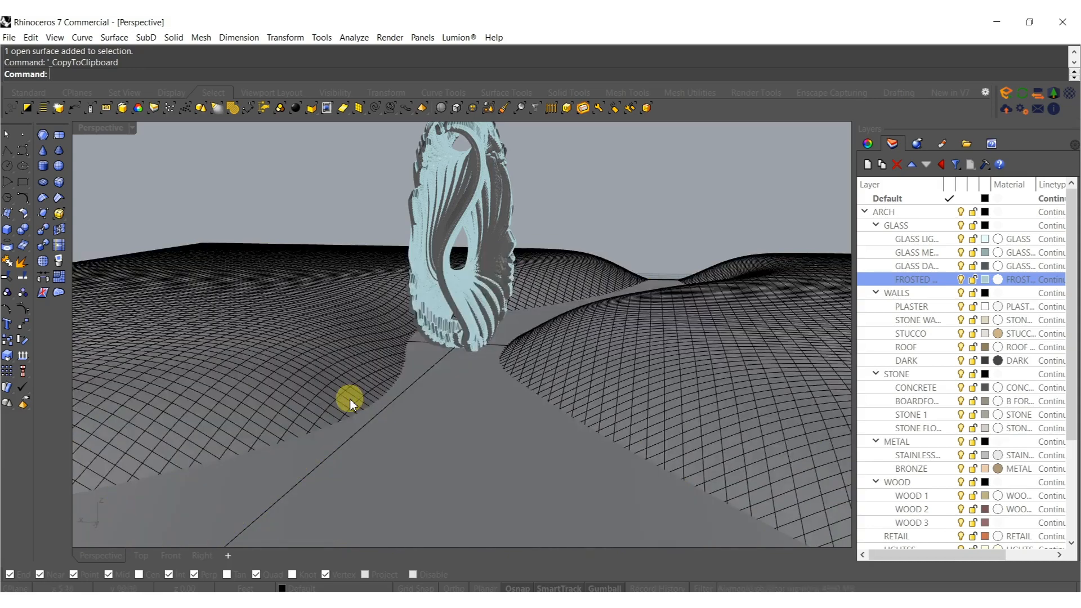
left_click(350, 398)
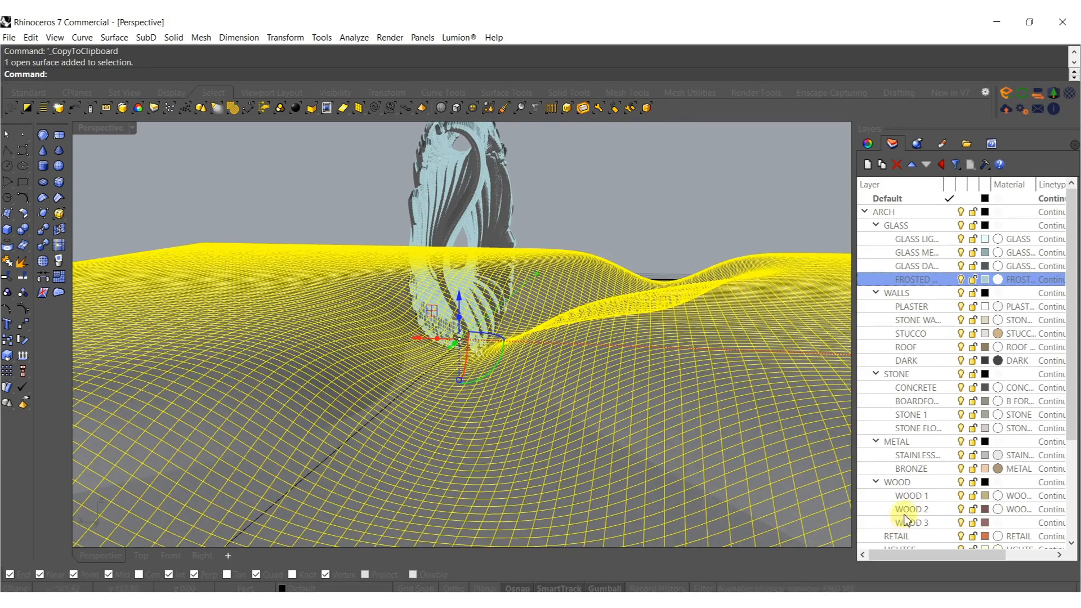
scroll(906, 518, "down", 3)
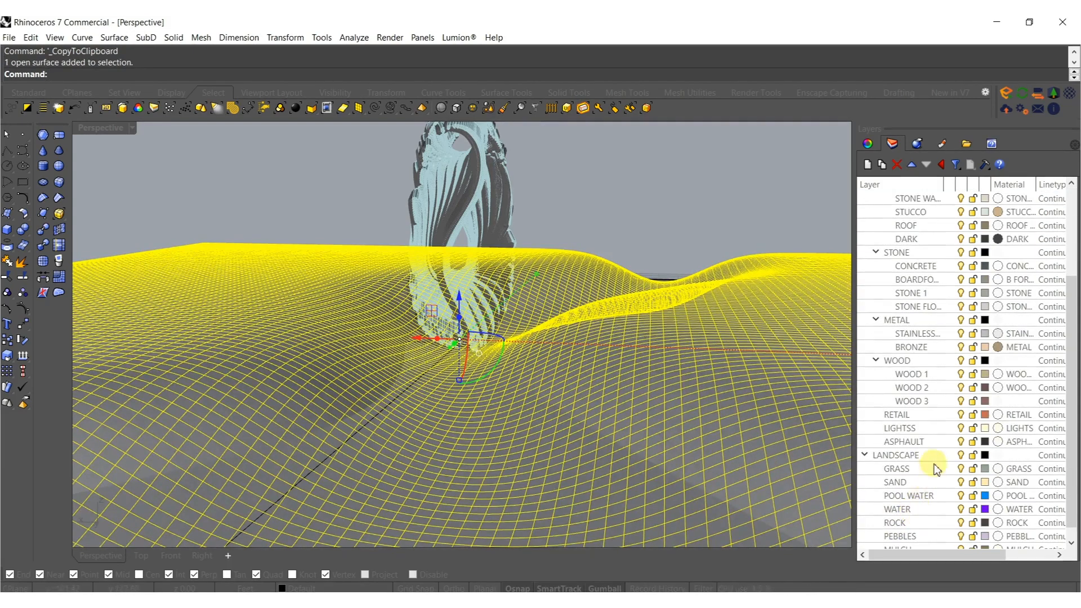
right_click(896, 487)
left_click(937, 428)
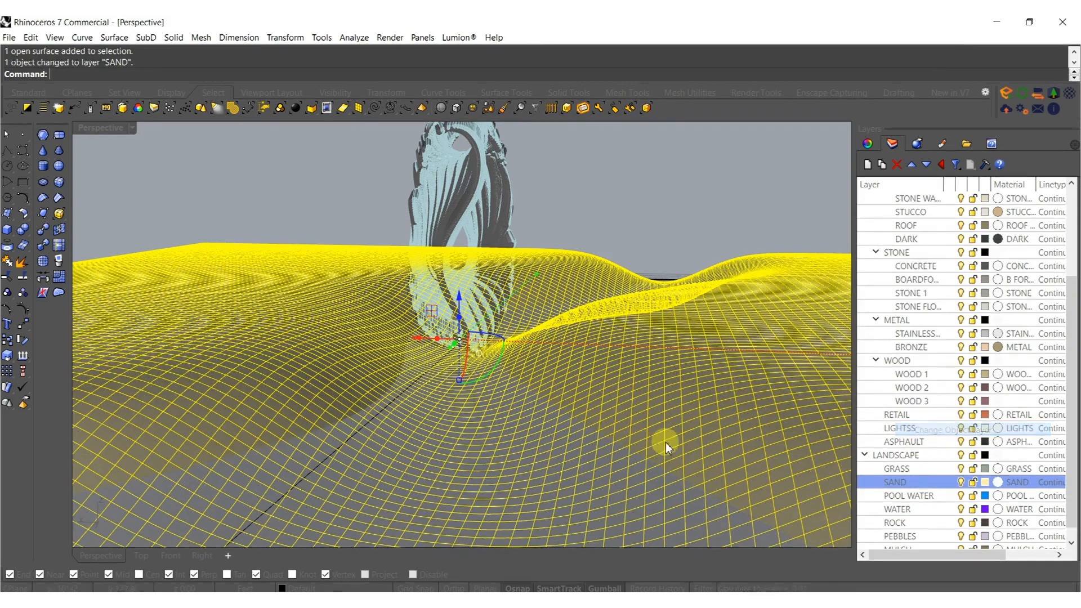
left_click_drag(445, 435, 448, 450)
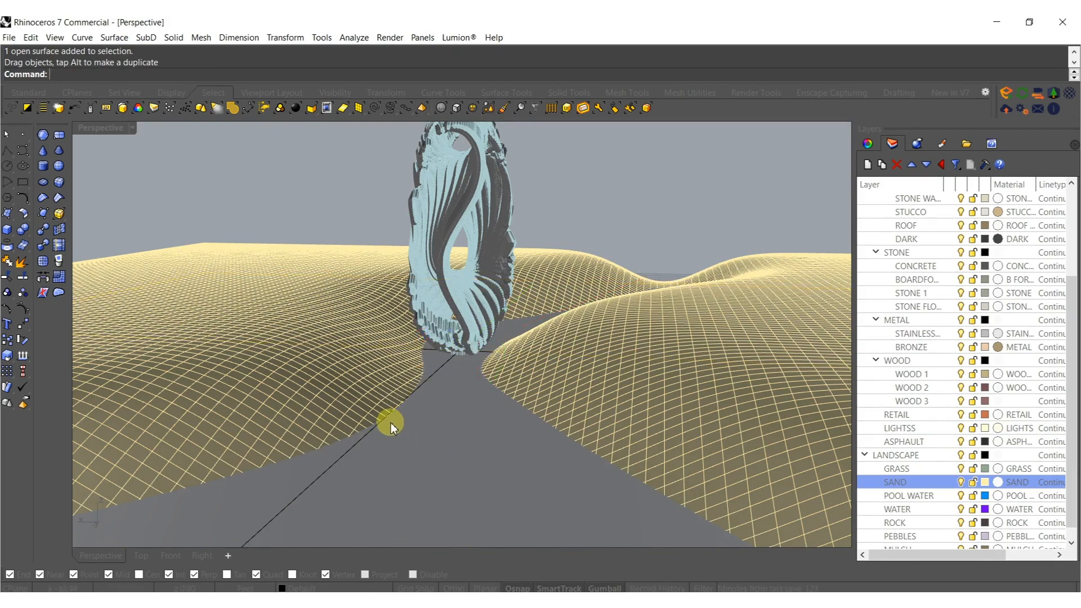
- Paste the copied ground surface, put it on the GRASS layer and scale it slightly so sand shows along the channel
key("ctrl+v")
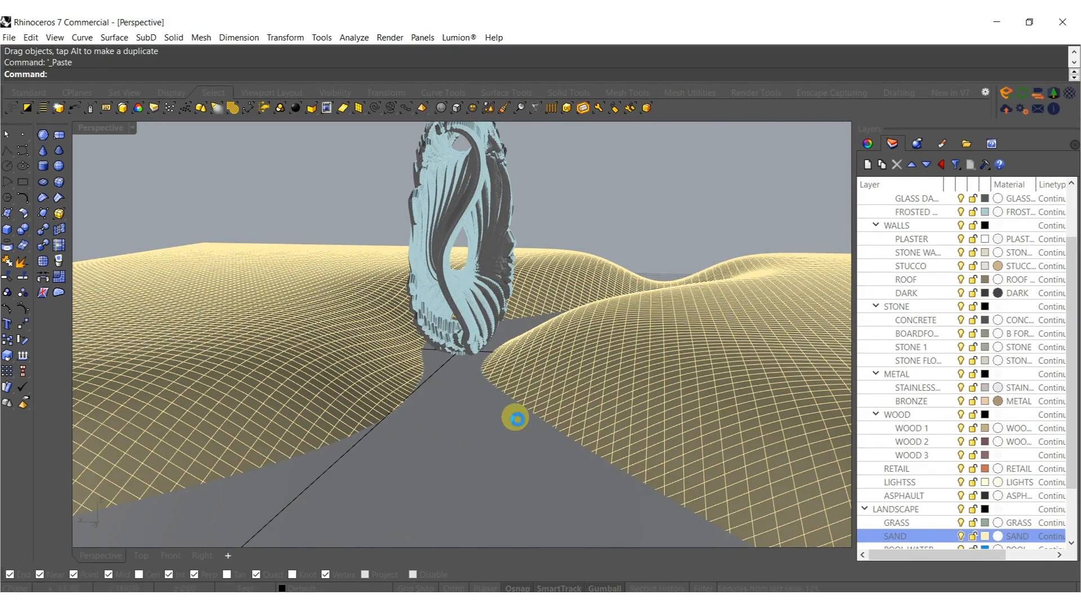
right_click(896, 524)
left_click(937, 467)
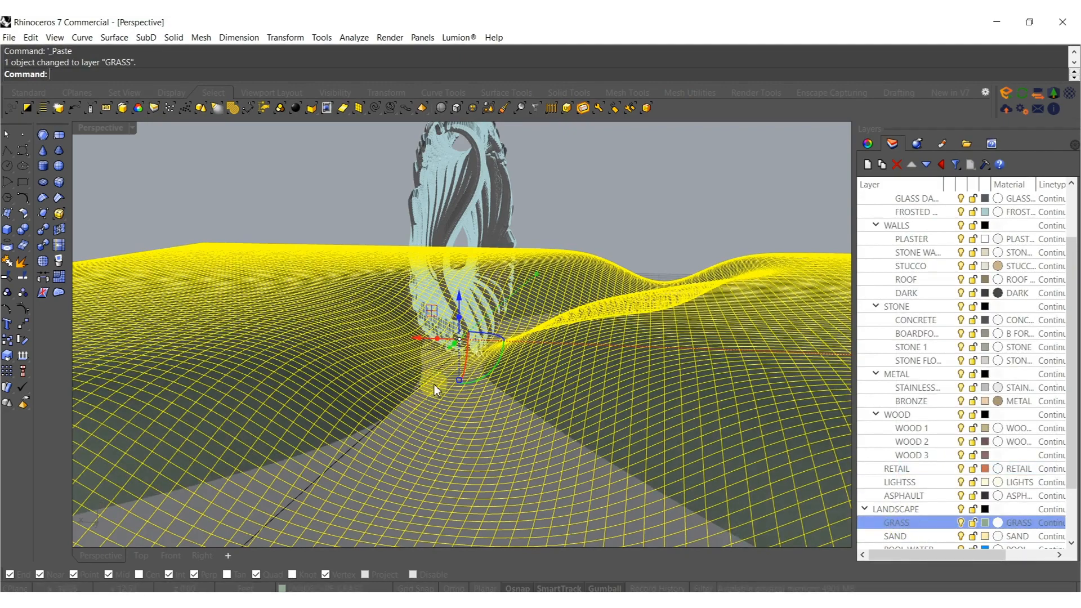
right_click_drag(434, 384, 473, 373)
left_click_drag(476, 378, 476, 381)
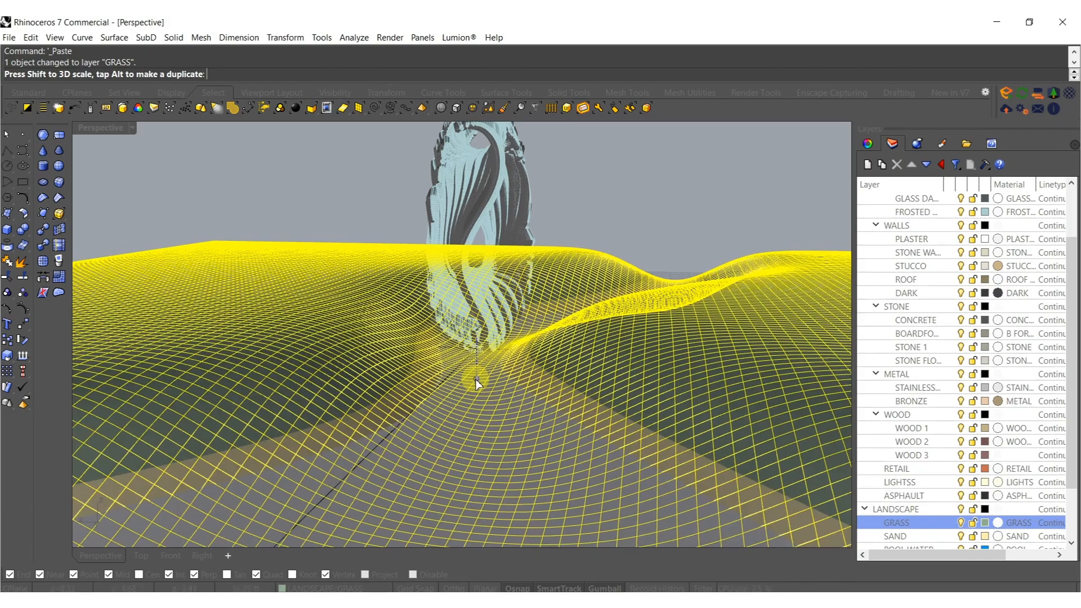
left_click(333, 204)
- Assign the flat plane beneath the terrain to the WATER layer
mouse_move(447, 319)
right_mouse_down()
mouse_move(467, 353)
mouse_move(474, 319)
mouse_move(476, 366)
mouse_move(454, 367)
mouse_move(447, 429)
right_mouse_up()
left_click(753, 418)
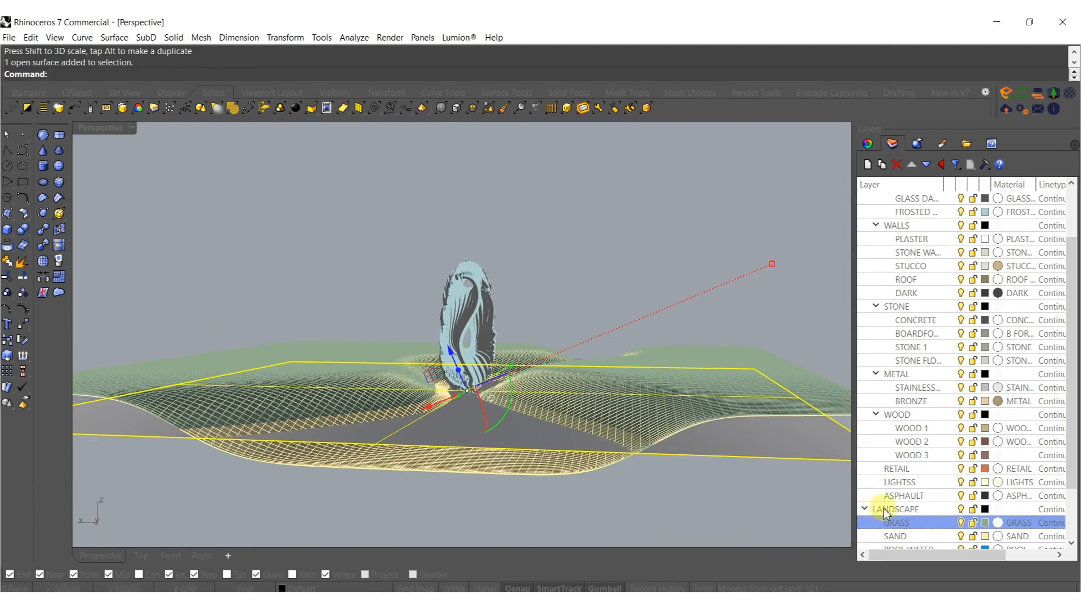
scroll(899, 511, "down", 2)
right_click(899, 499)
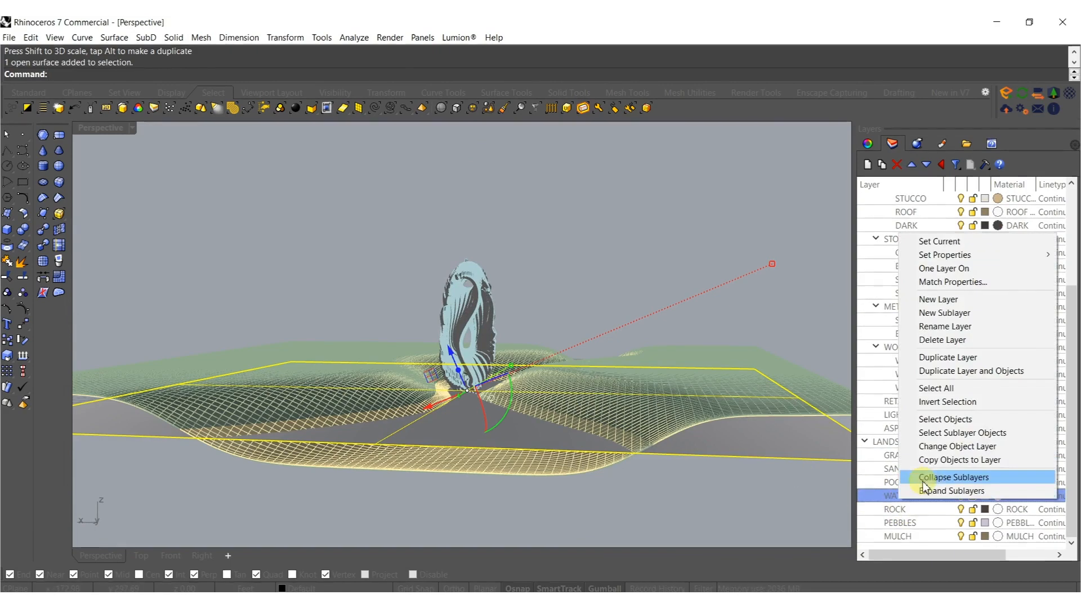
left_click(927, 445)
right_click_drag(567, 427, 492, 449)
key("Escape")
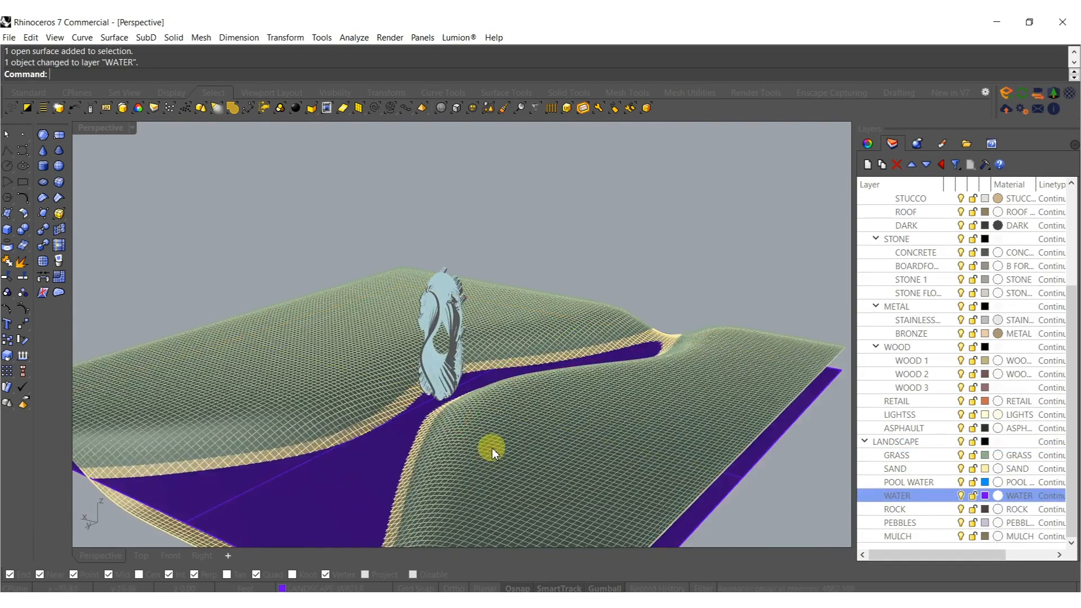
- Switch to Lumion Pro and examine the imported tower and terrain model
scroll(432, 415, "up", 6)
left_click(940, 590)
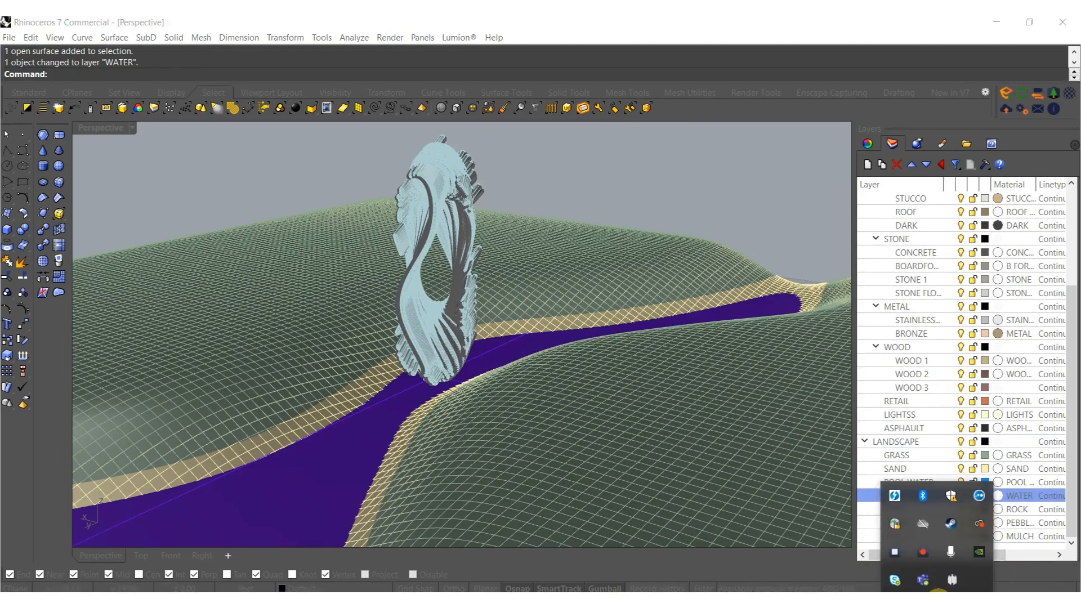
left_click(896, 554)
mouse_move(531, 367)
right_mouse_down()
mouse_move(536, 309)
mouse_move(614, 343)
mouse_move(539, 312)
mouse_move(651, 311)
mouse_move(539, 311)
mouse_move(535, 366)
mouse_move(494, 464)
mouse_move(553, 391)
mouse_move(539, 460)
mouse_move(603, 417)
right_mouse_up()
scroll(581, 338, "up", 4)
scroll(614, 343, "up", 4)
scroll(540, 311, "down", 4)
scroll(536, 367, "up", 4)
scroll(553, 391, "down", 4)
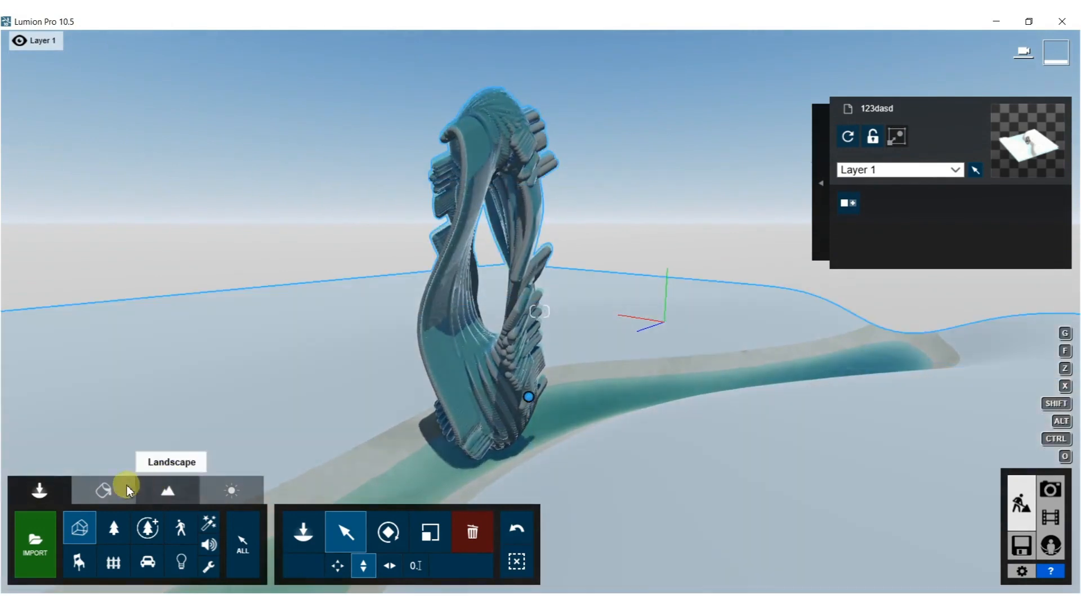
- Apply the 3D grass material Wild Grass 02 to the terrain's GRASS surface in the Material Editor
left_click(100, 493)
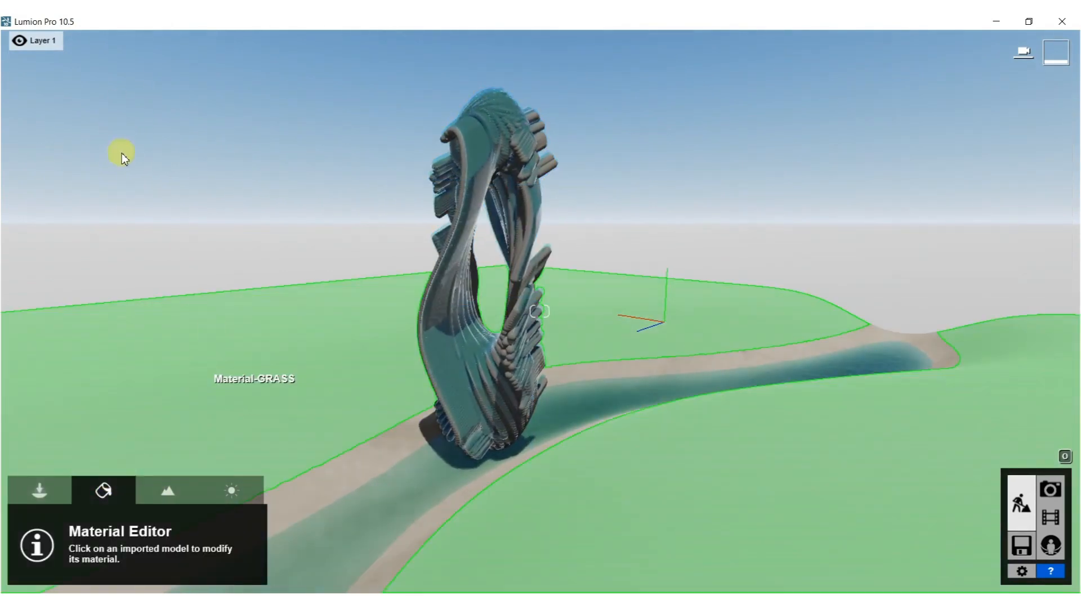
left_click(134, 128)
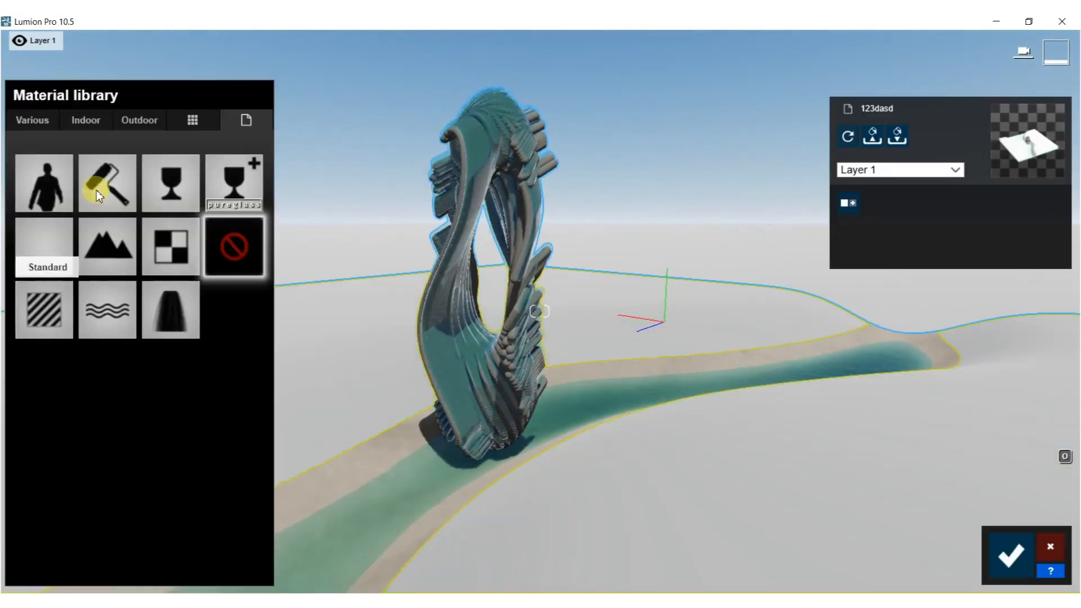
left_click(24, 120)
left_click(98, 161)
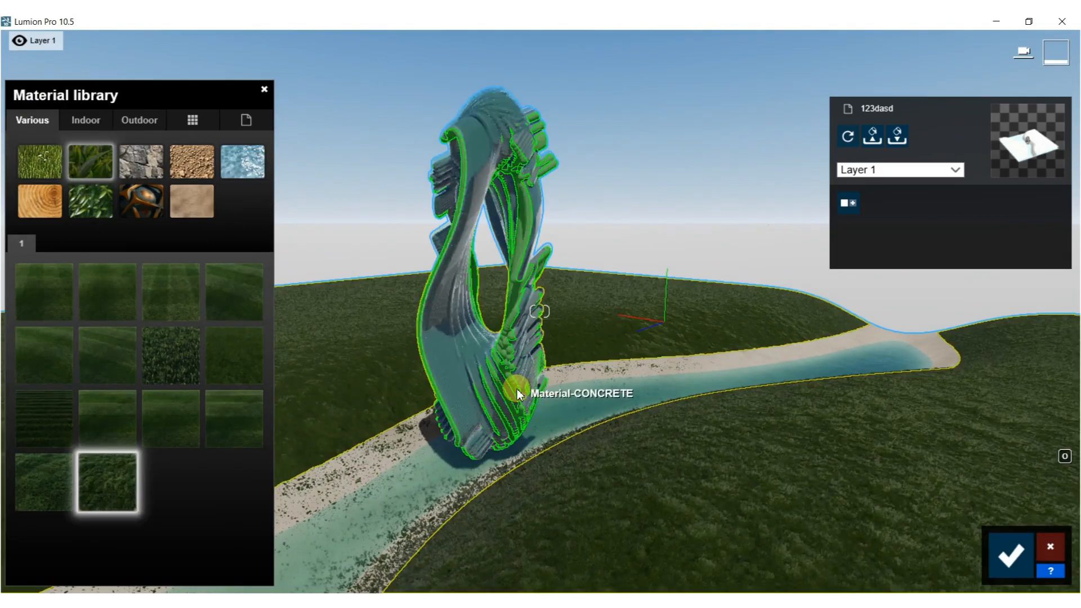
- Reduce the grass length of the Wild Grass 02 material to nearly zero
key("w")
right_click_drag(516, 389, 569, 364)
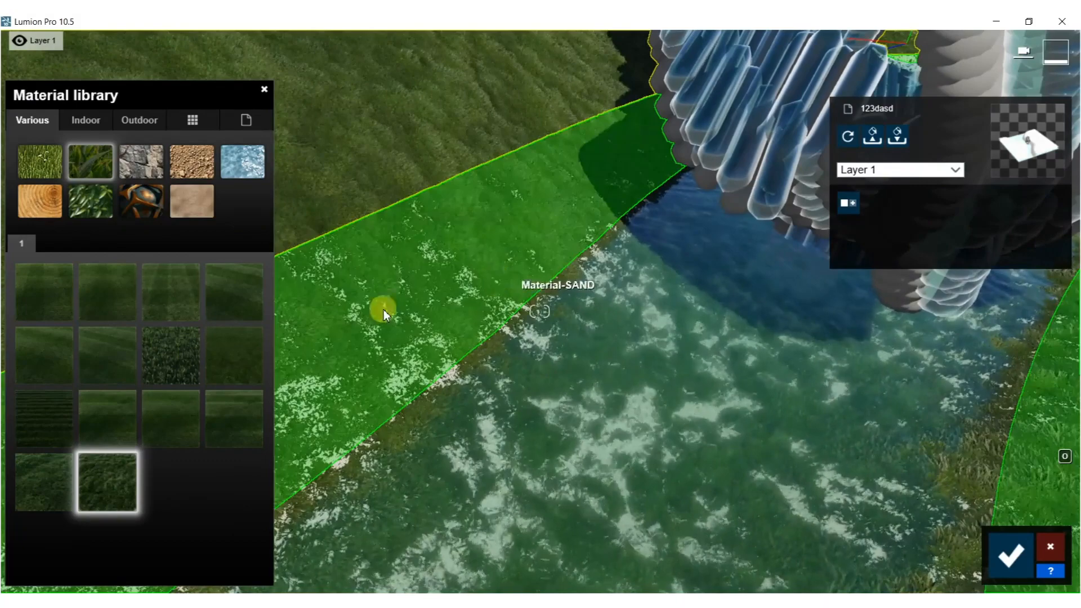
left_click(115, 468)
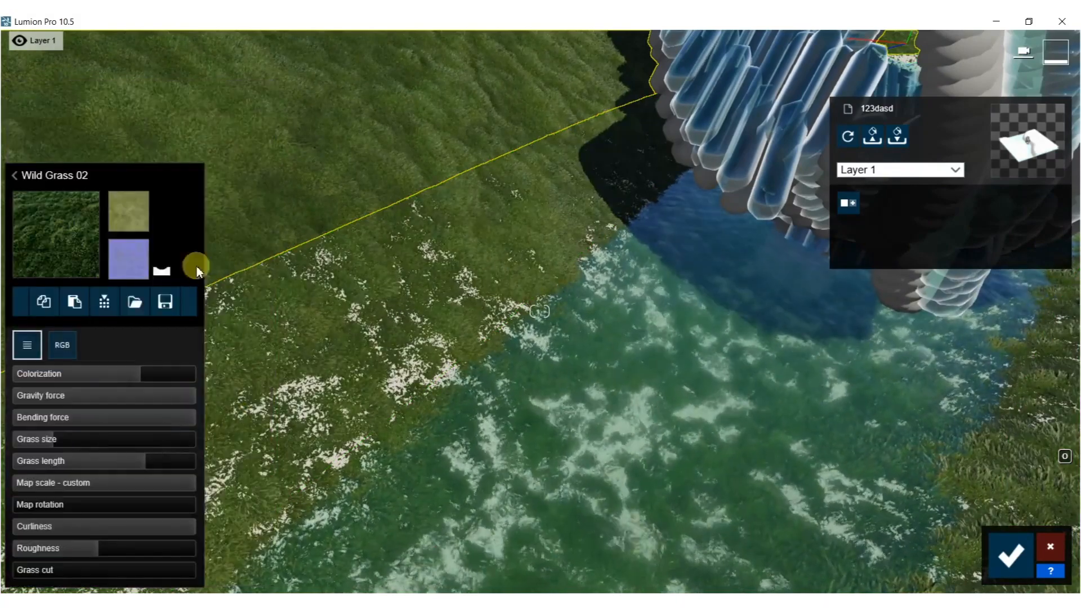
left_click_drag(104, 461, 12, 458)
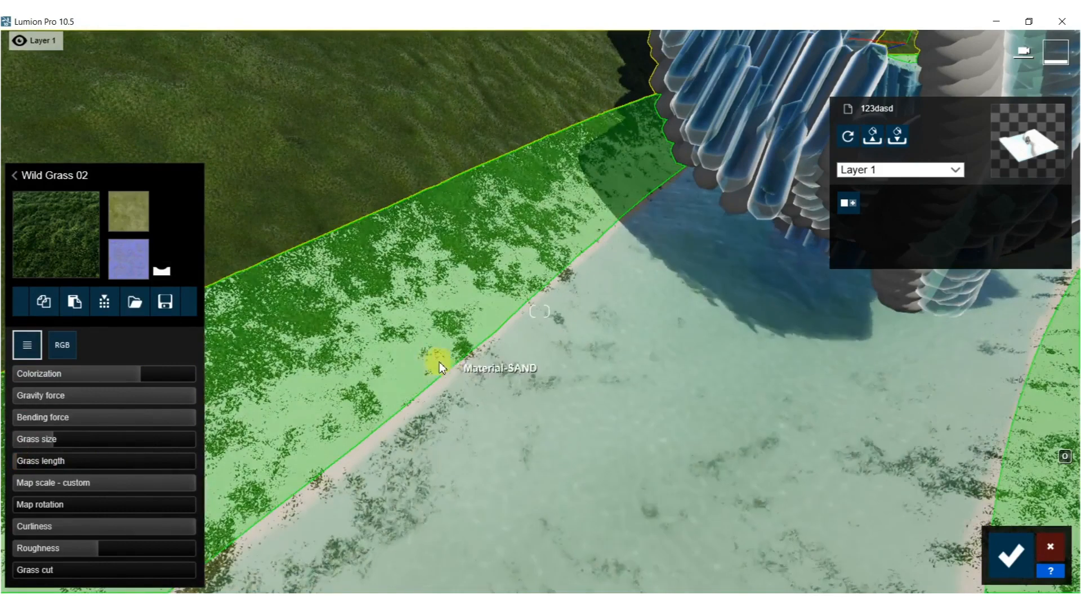
- Apply a dark brown soil material from the Various ground materials to the SAND surface along the water
left_click(420, 369)
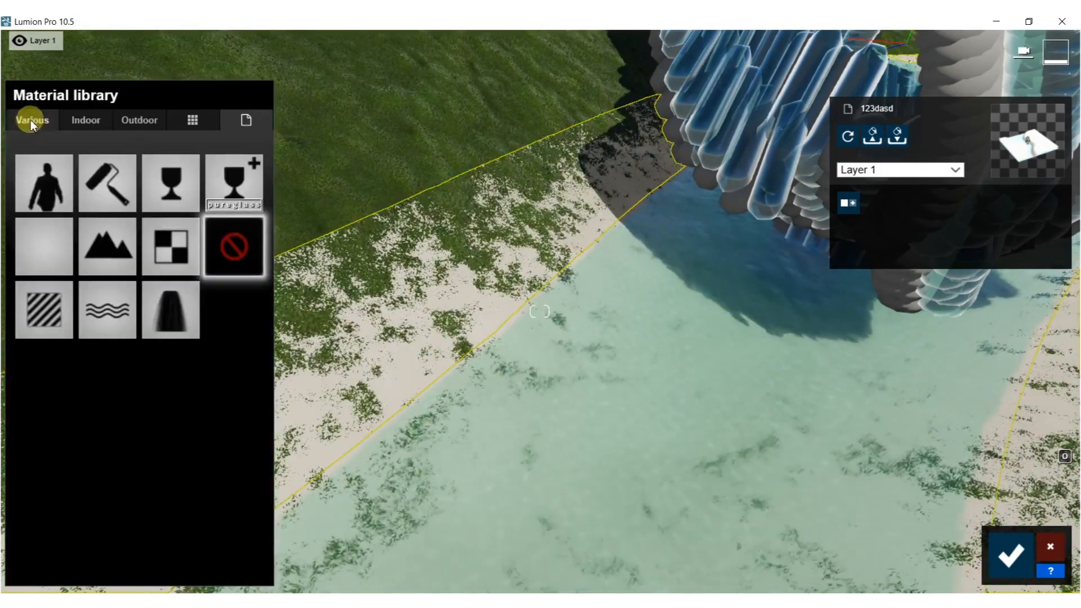
left_click(32, 121)
left_click(199, 160)
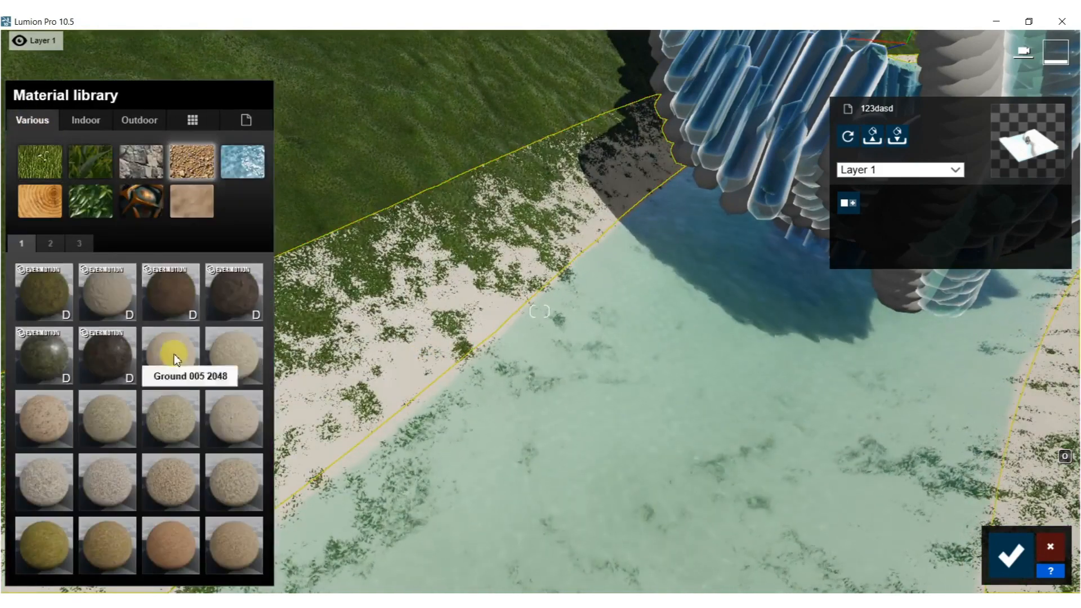
left_click(242, 288)
- Select the tower's Interior Glass 002 material and open the Various category of the material library for a replacement
key("w")
right_click_drag(476, 292, 522, 344)
key("s")
right_click_drag(548, 234, 518, 166)
key("d")
key("a")
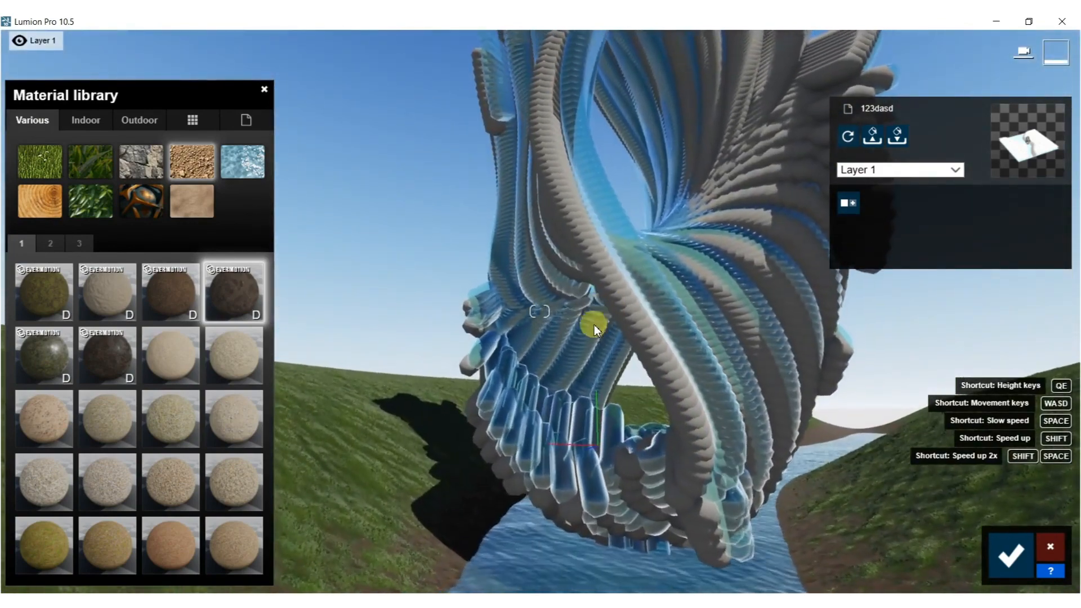
left_click(572, 333)
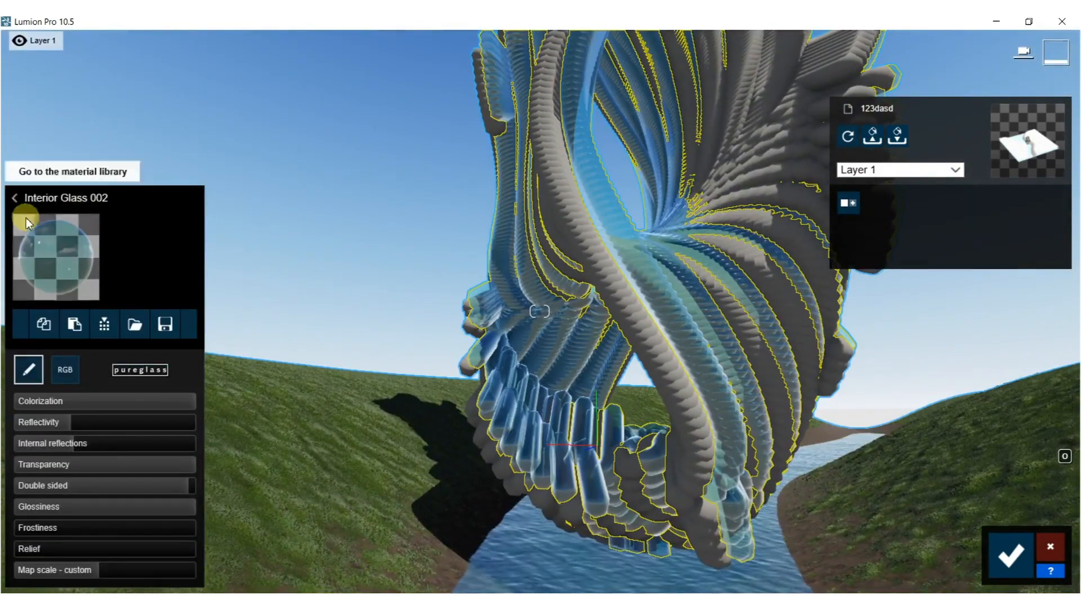
left_click(16, 199)
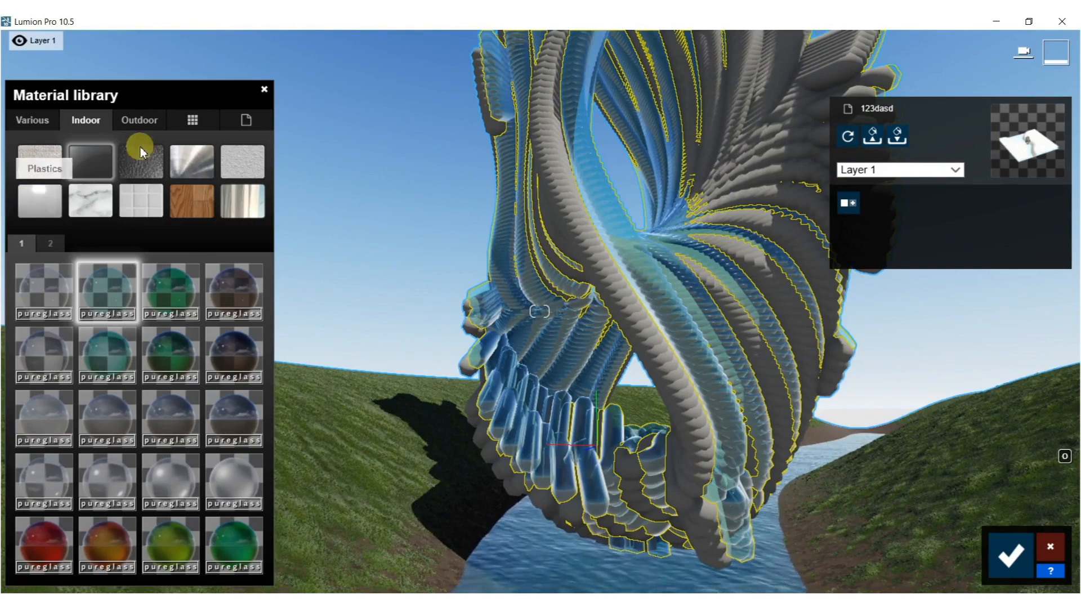
left_click(37, 121)
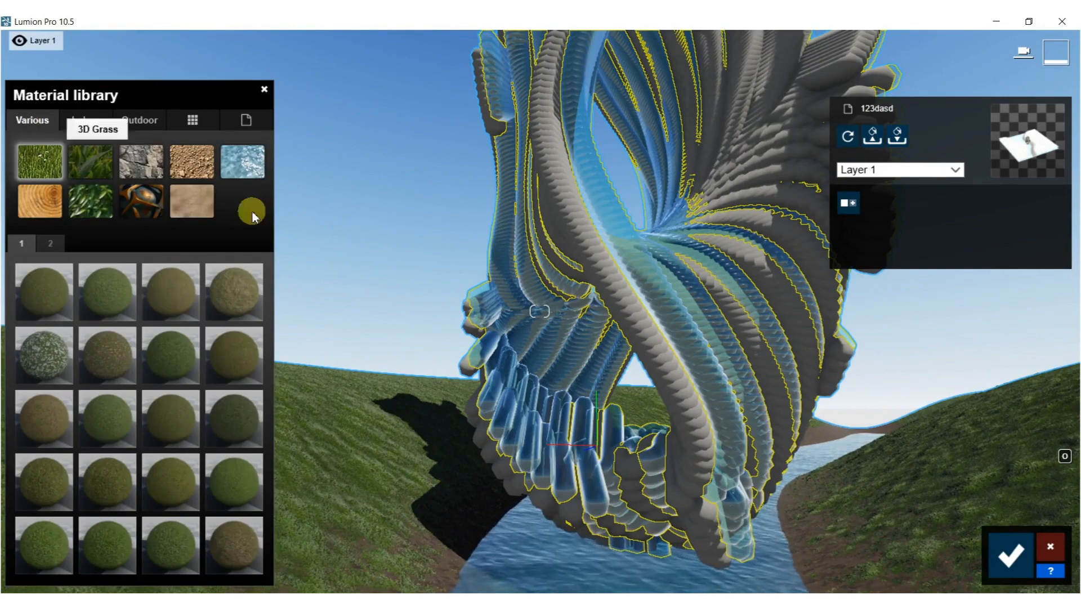
- Apply the reddish-copper metallic material to the glossy blue strands of the twisted sculpture
left_click(158, 206)
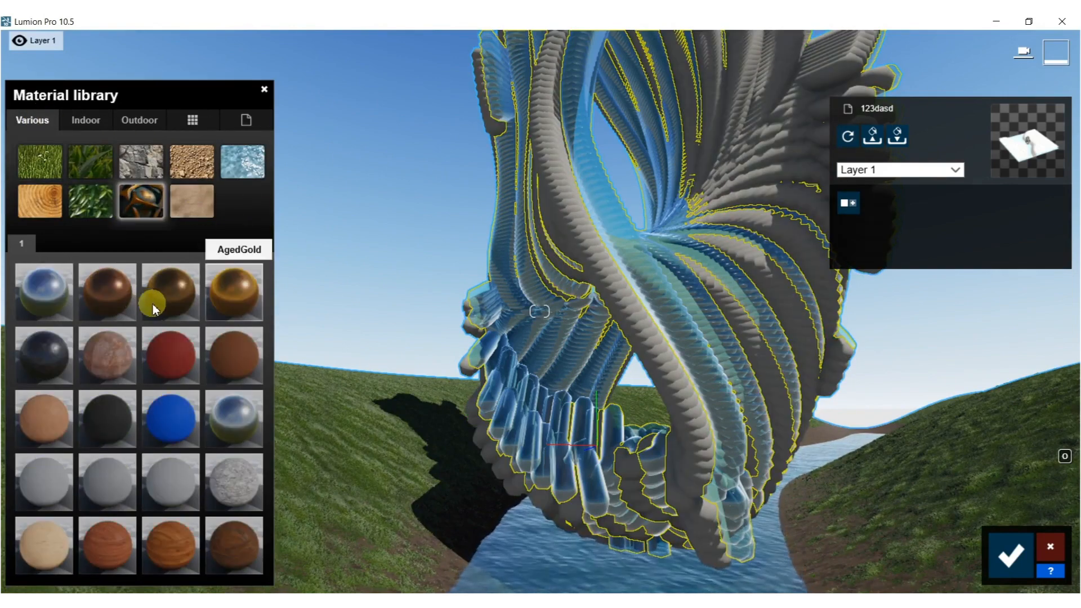
left_click(113, 304)
right_click_drag(549, 323, 551, 326)
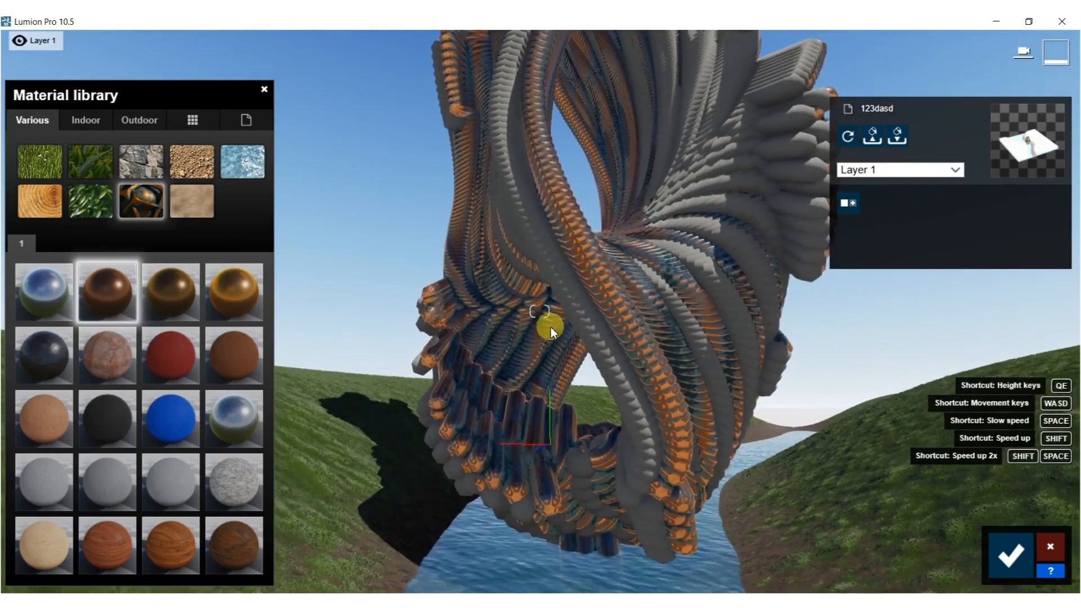
- Try several Poliigon marble tile materials, including Polii TilesMarble 065 2k and 063 2k, on the sculpture's Material-CONCRETE surfaces
left_click(713, 205)
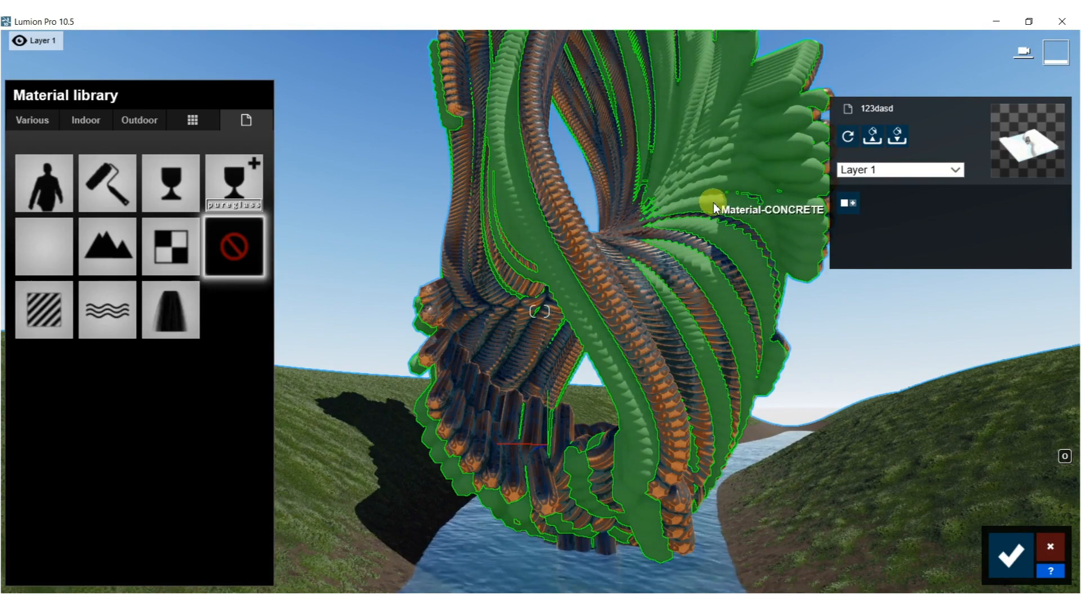
left_click(85, 117)
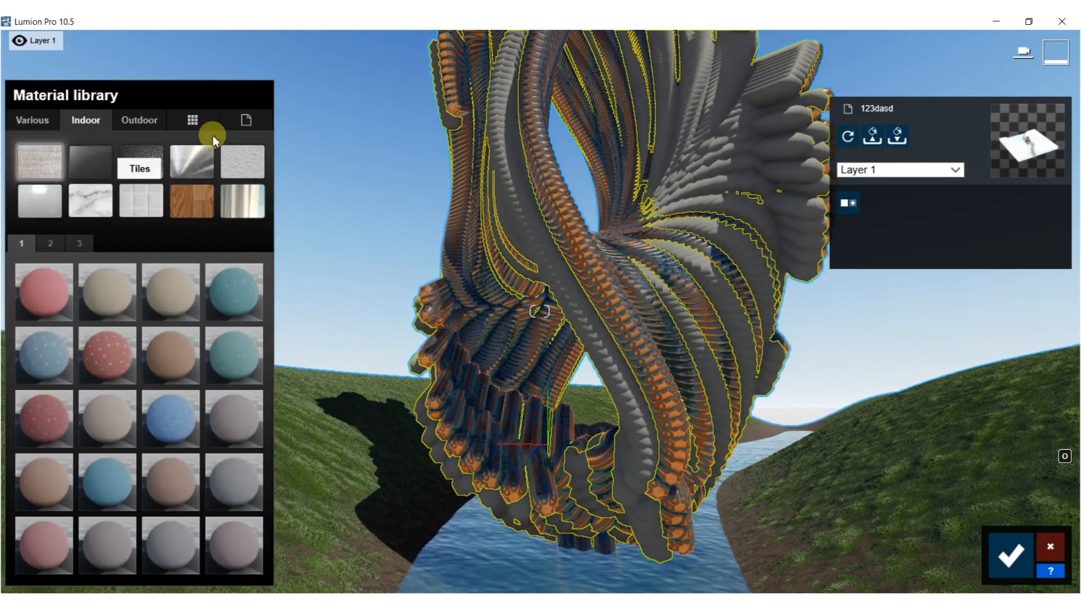
left_click(155, 211)
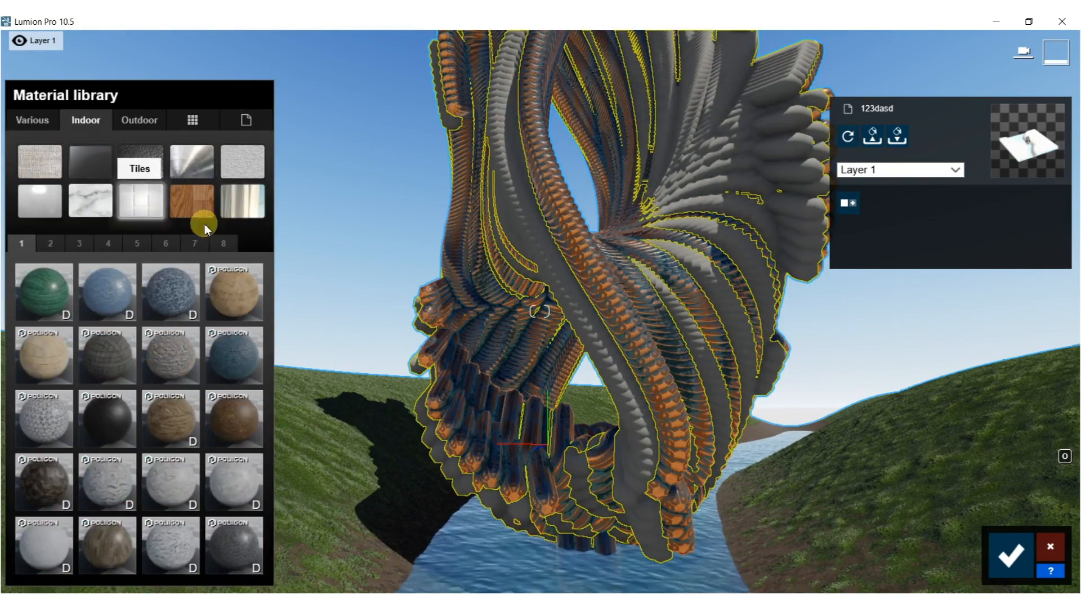
left_click(175, 558)
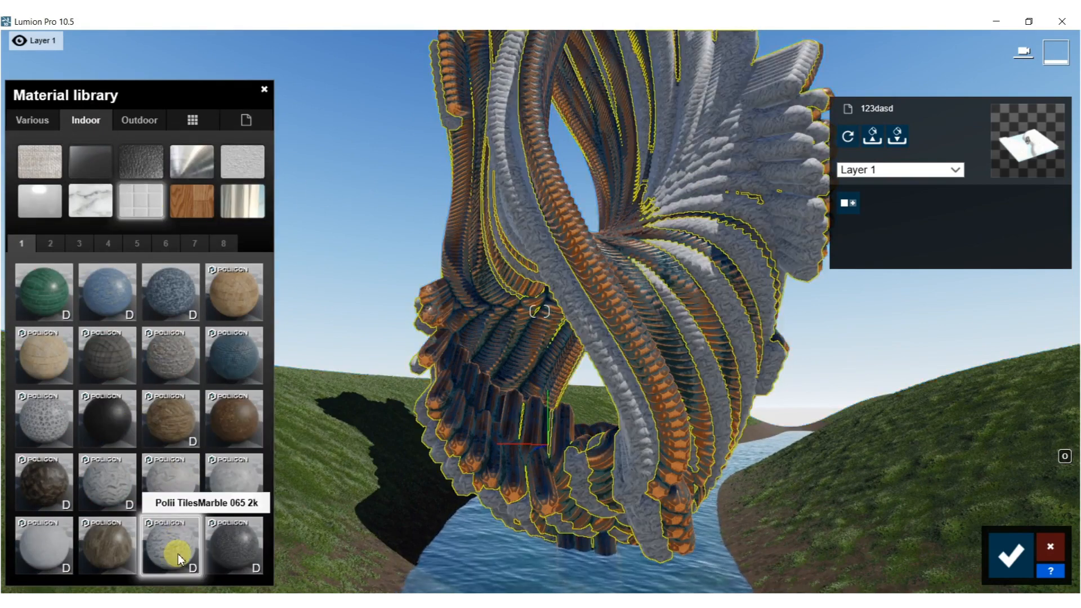
left_click(235, 467)
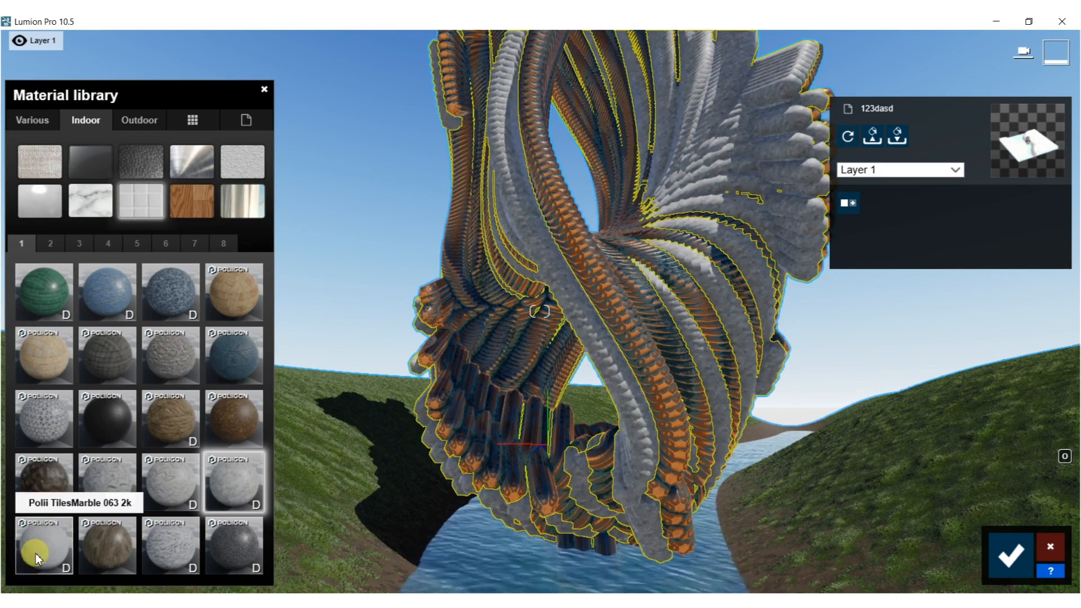
left_click(35, 553)
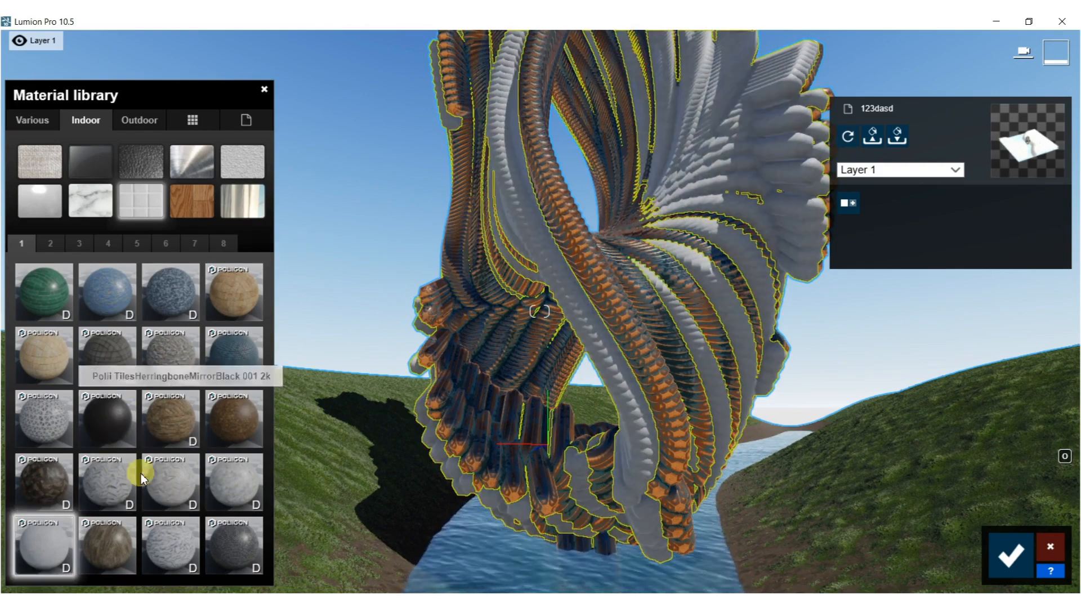
left_click(253, 485)
right_click_drag(634, 305, 754, 304)
key("w")
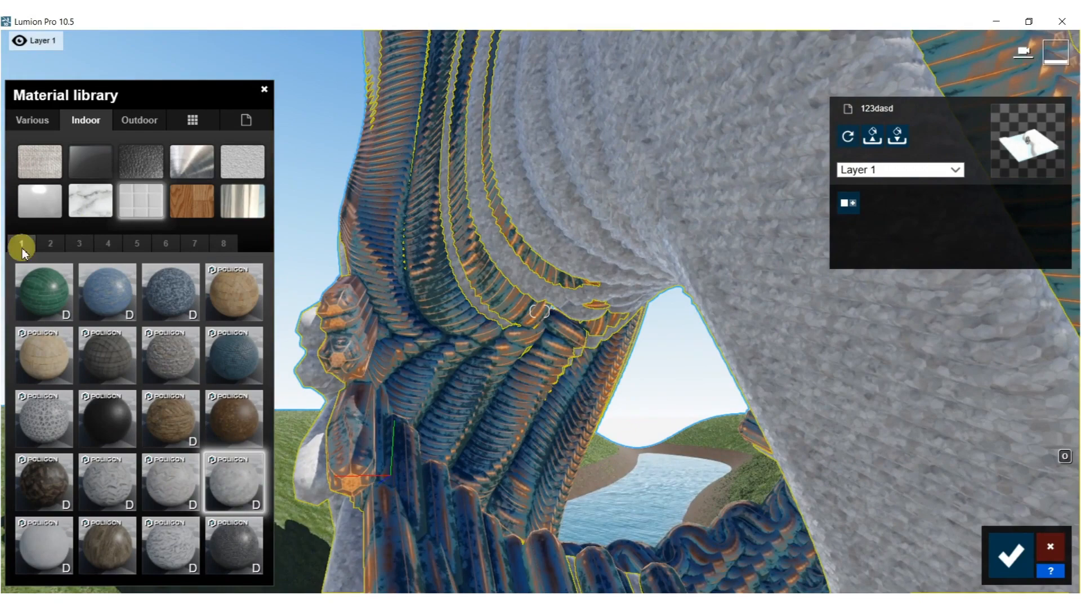
- Apply the indoor marble material Marble 013 1024 to the sculpture's Material-CONCRETE surfaces
left_click(75, 212)
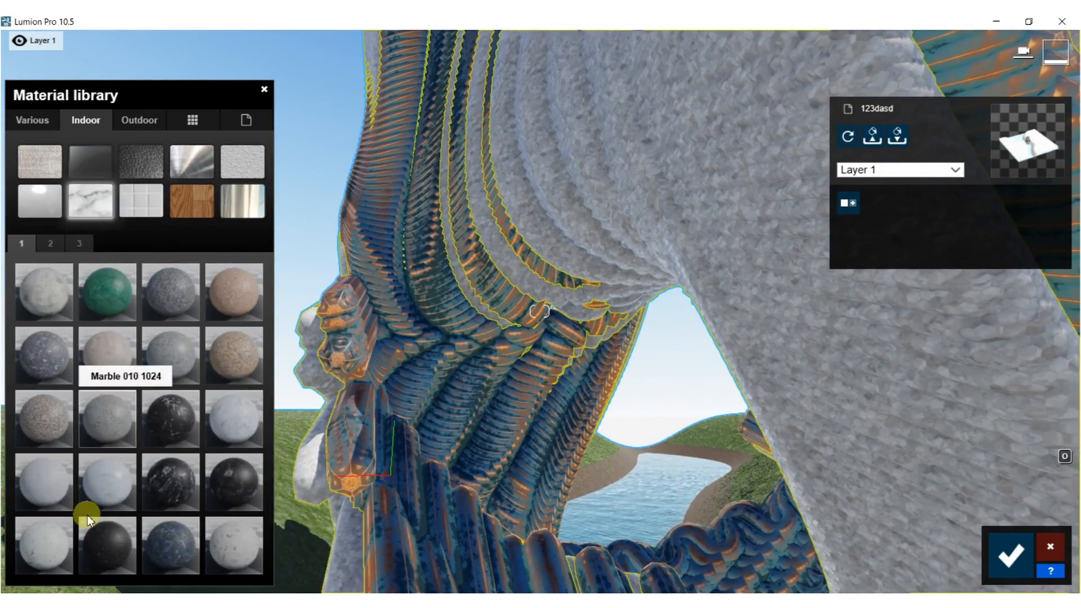
left_click(51, 487)
key("s")
right_click_drag(621, 356, 653, 338)
key("s")
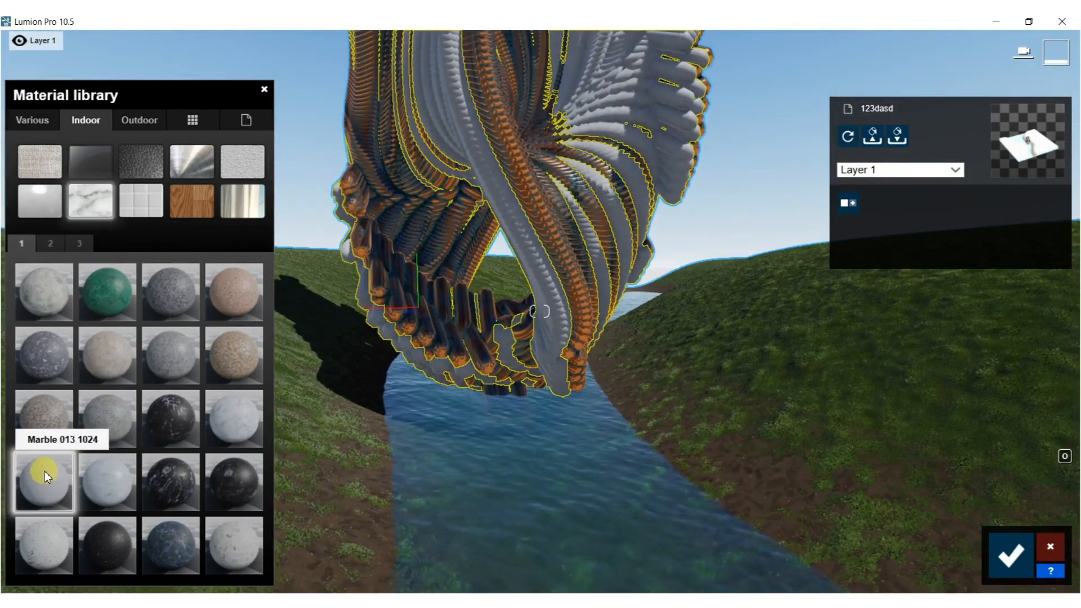
- Add foliage to Marble 013 1024 with spread 0.8, a high spread pattern offset and ground level about 9.08 m
left_click(46, 473)
left_click(185, 463)
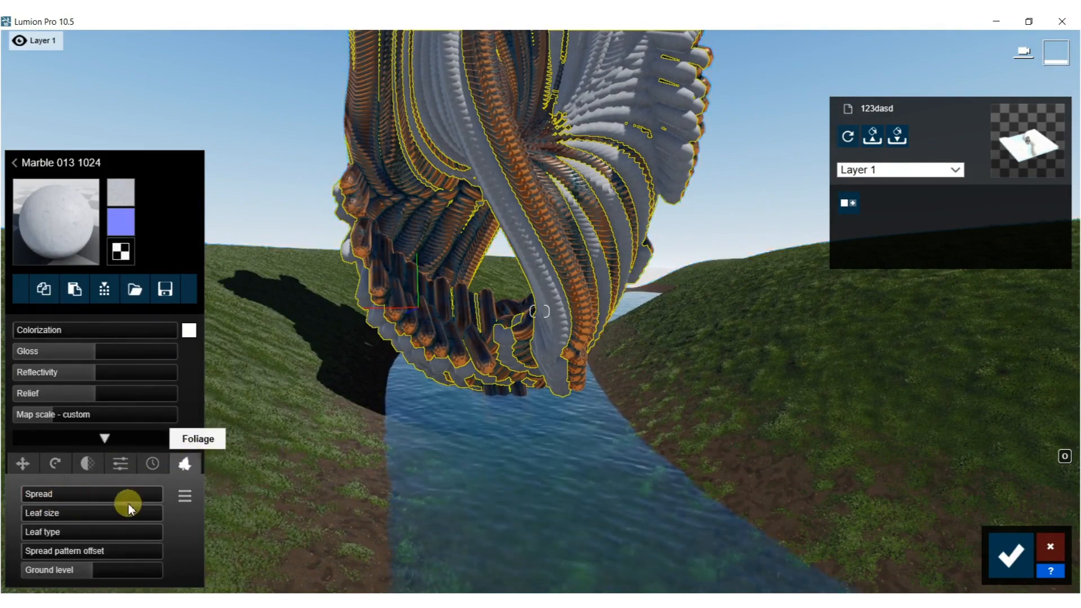
left_click_drag(47, 496, 70, 498)
mouse_move(93, 571)
left_mouse_down()
mouse_move(113, 570)
mouse_move(99, 570)
left_mouse_up()
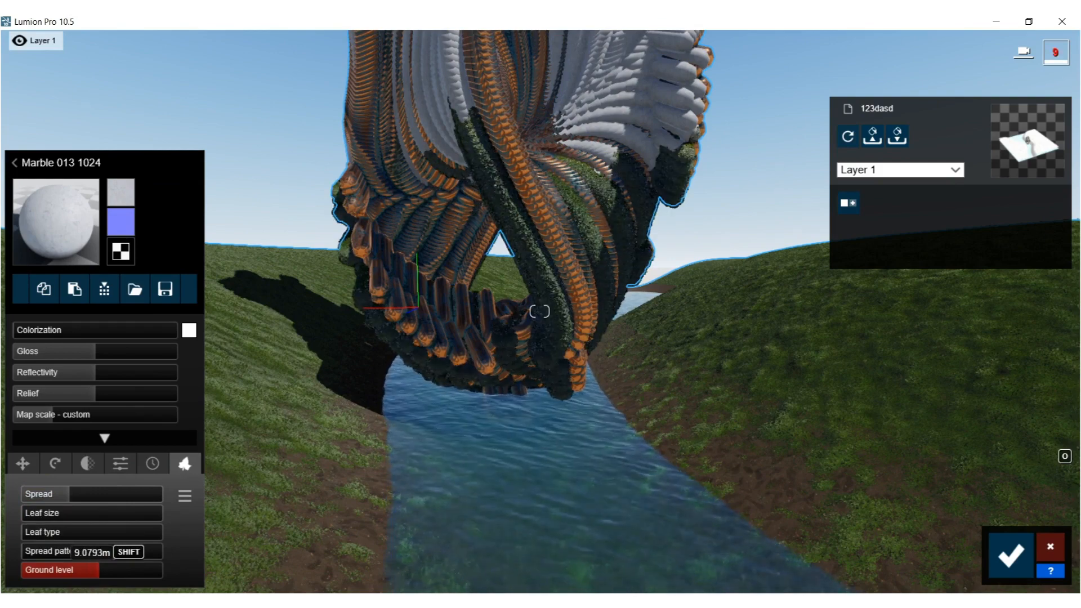
left_click_drag(1, 486, 1, 489)
left_click_drag(88, 549, 138, 549)
left_click_drag(82, 494, 128, 495)
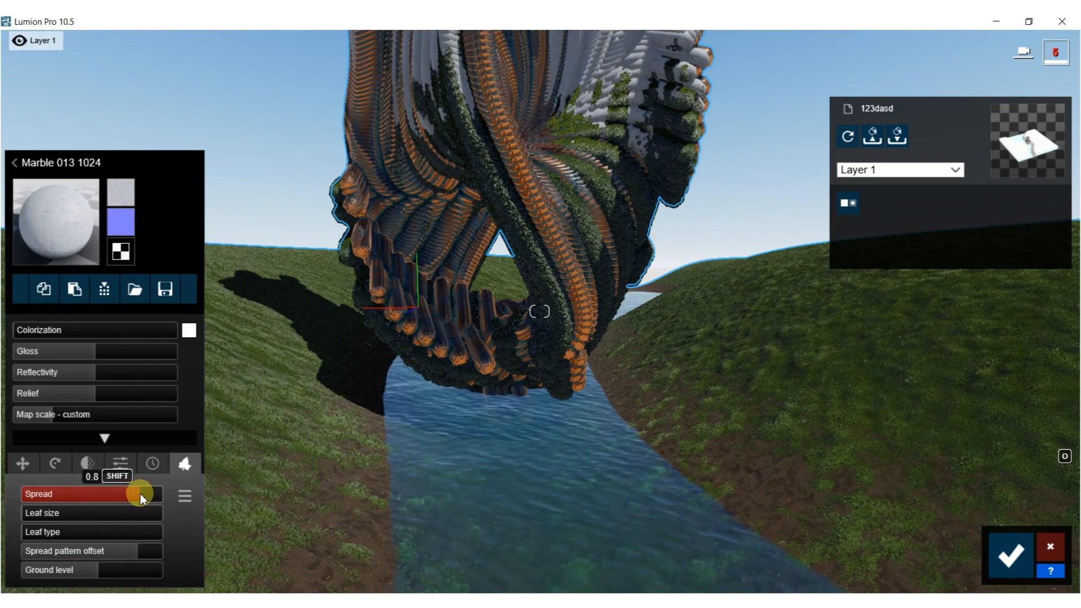
- Lower the foliage ground level of Marble 013 1024 to -100 m and save the material changes
mouse_move(500, 248)
right_mouse_down()
mouse_move(569, 192)
mouse_move(553, 290)
mouse_move(534, 297)
mouse_move(512, 195)
mouse_move(505, 247)
right_mouse_up()
key("s")
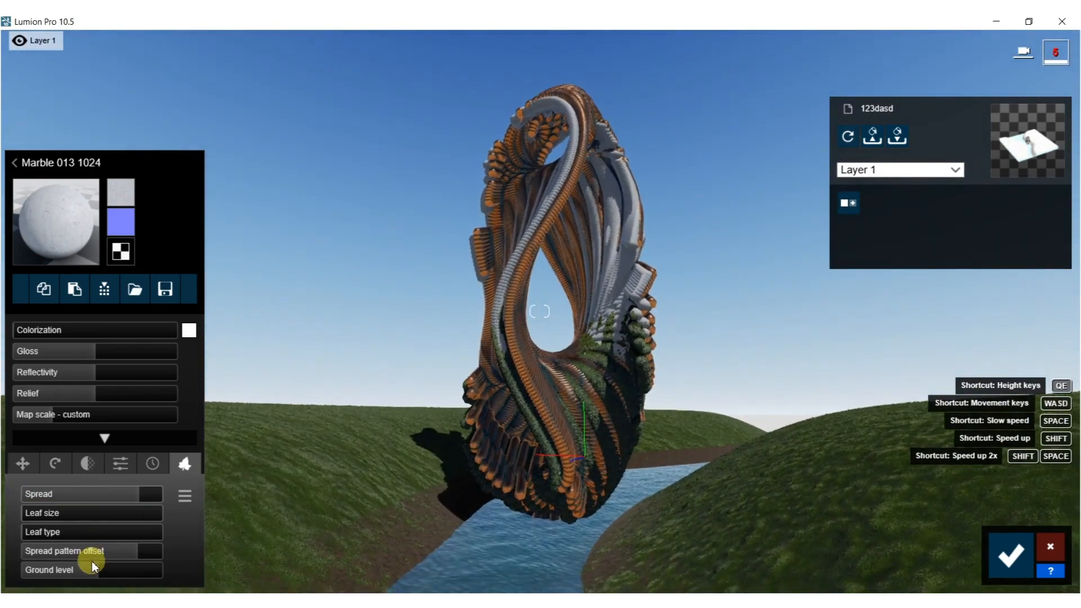
left_click_drag(91, 572, 24, 574)
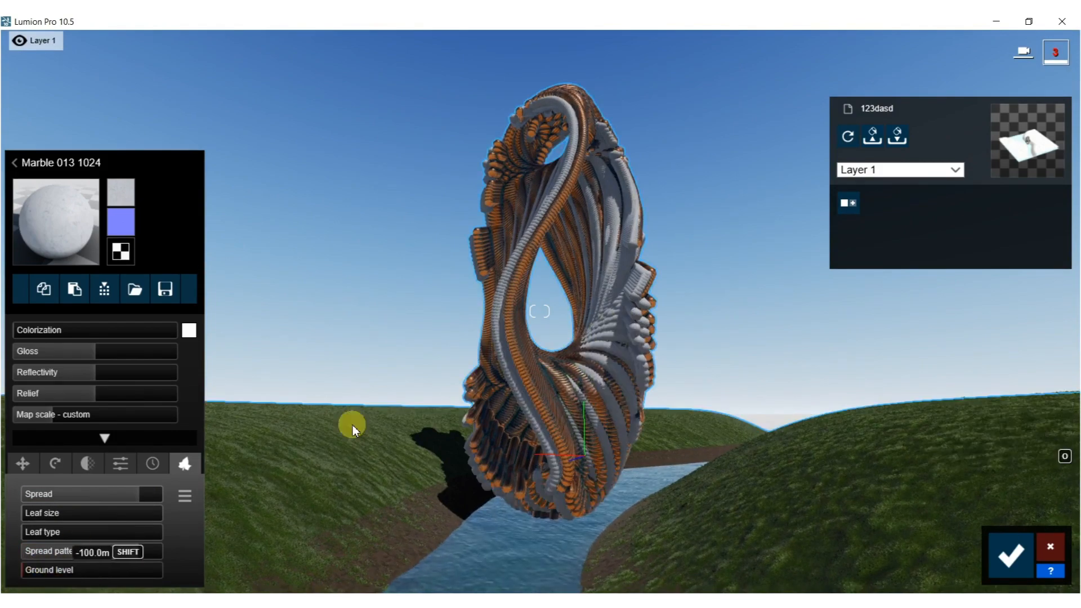
left_click(1010, 555)
- Pick the AlaskaCedar-M2 HQ conifer from the nature library as the tree to place
mouse_move(524, 141)
right_mouse_down()
mouse_move(488, 225)
mouse_move(111, 387)
right_mouse_up()
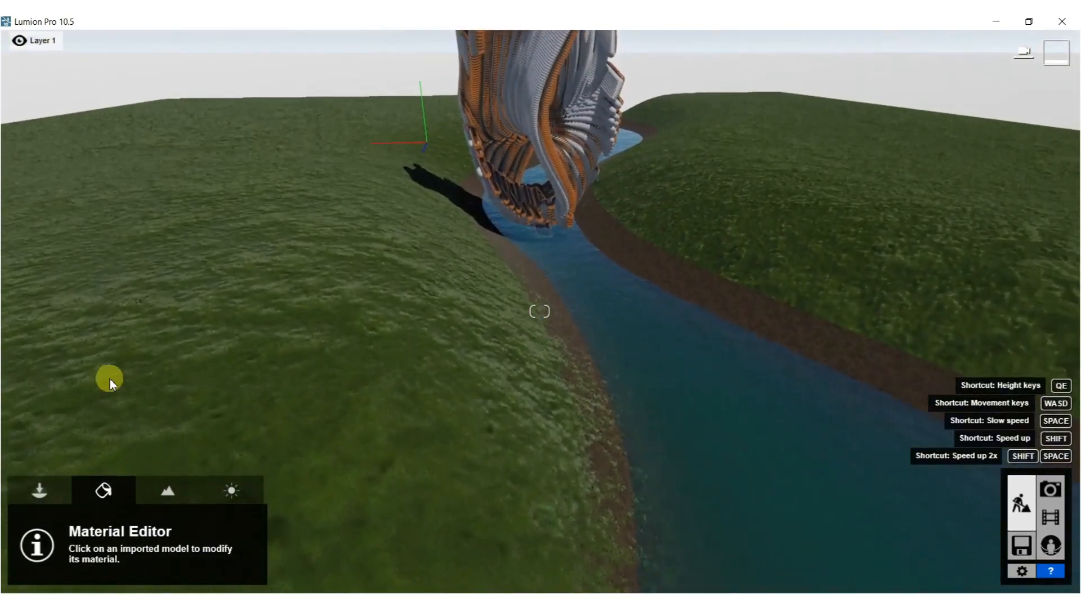
left_click(37, 492)
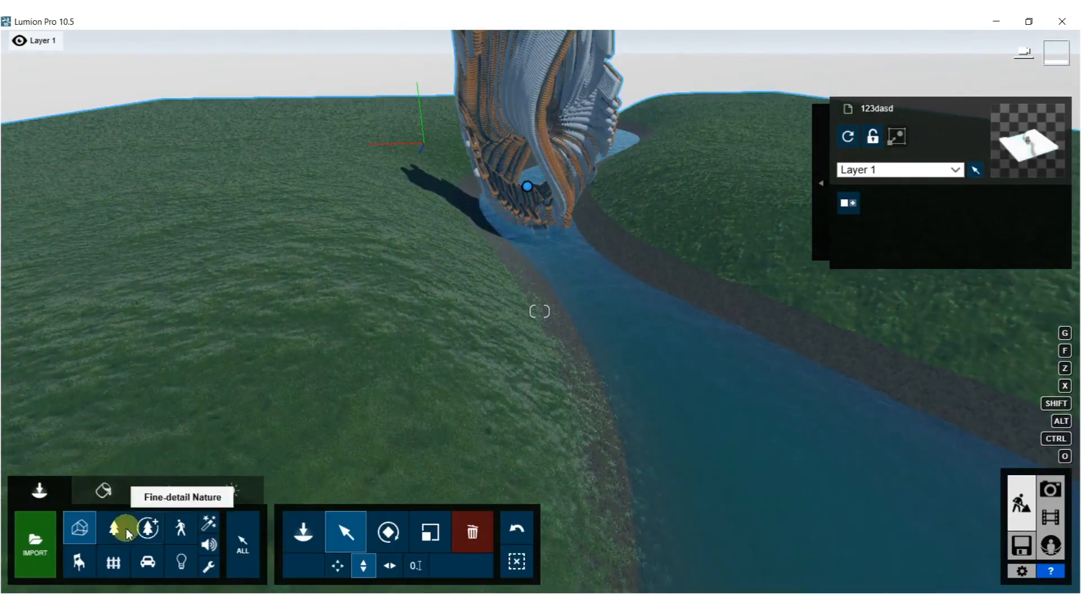
left_click(118, 528)
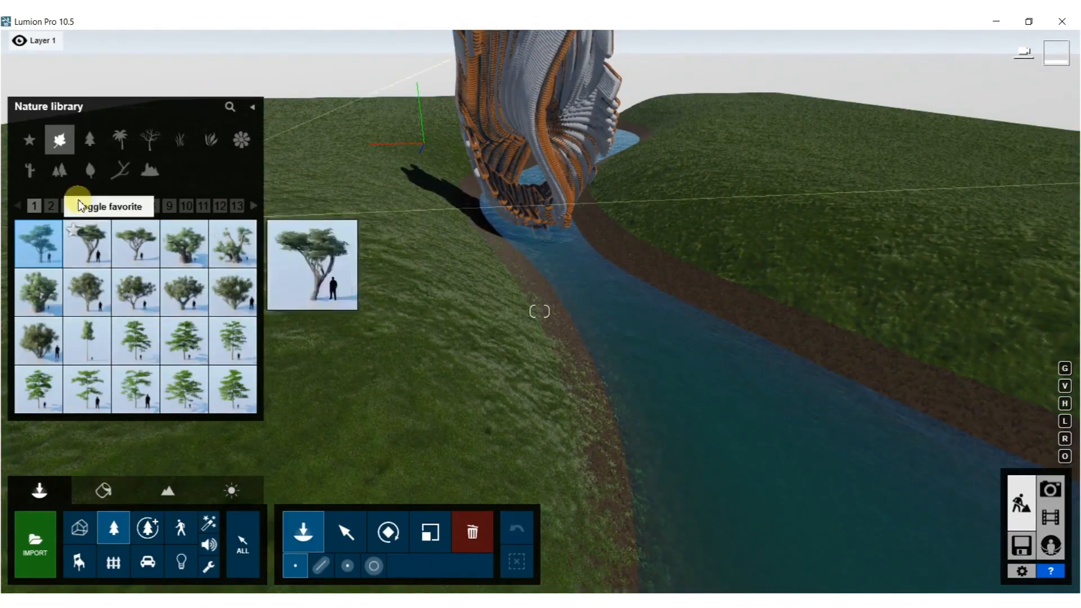
mouse_move(103, 268)
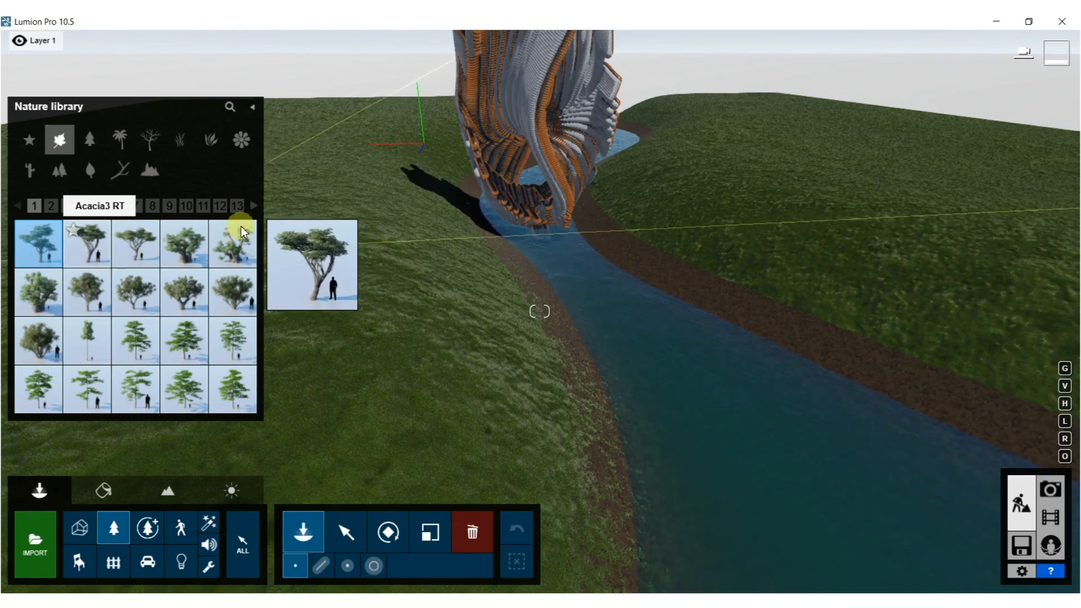
left_click(50, 206)
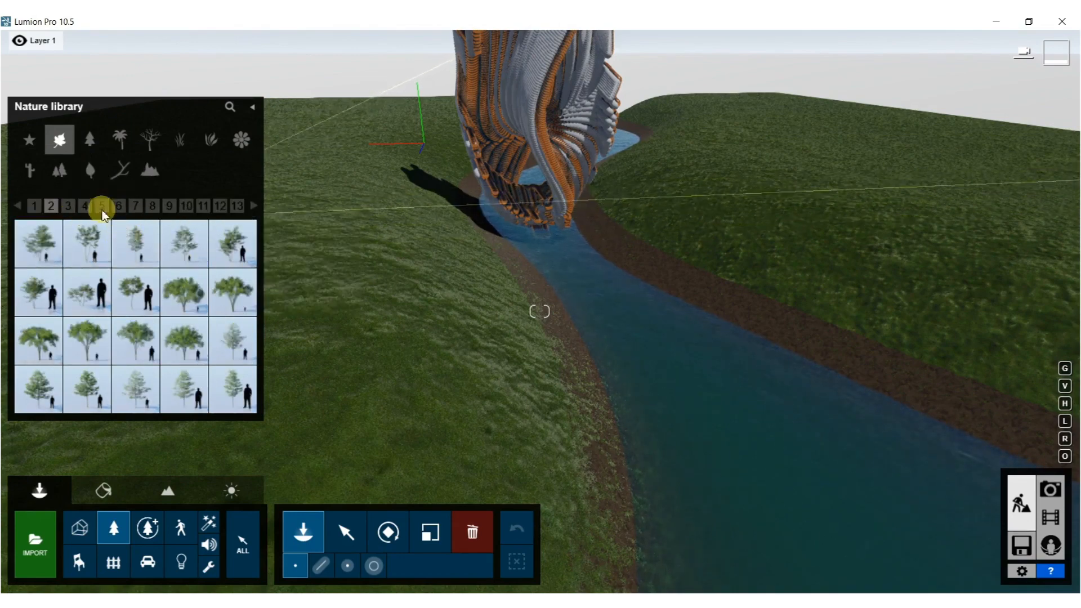
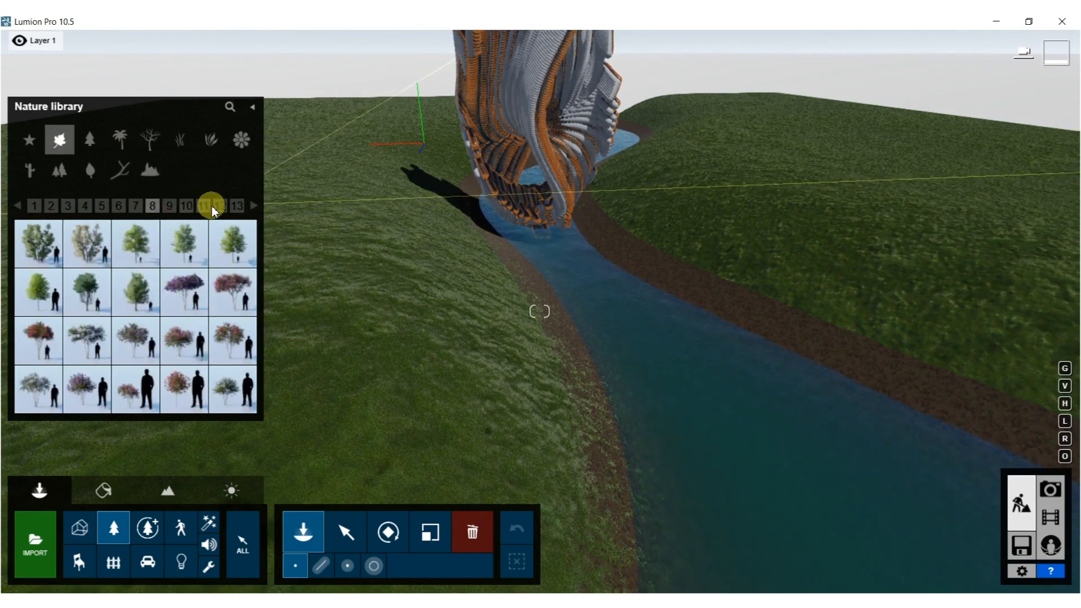
left_click(89, 140)
mouse_move(139, 302)
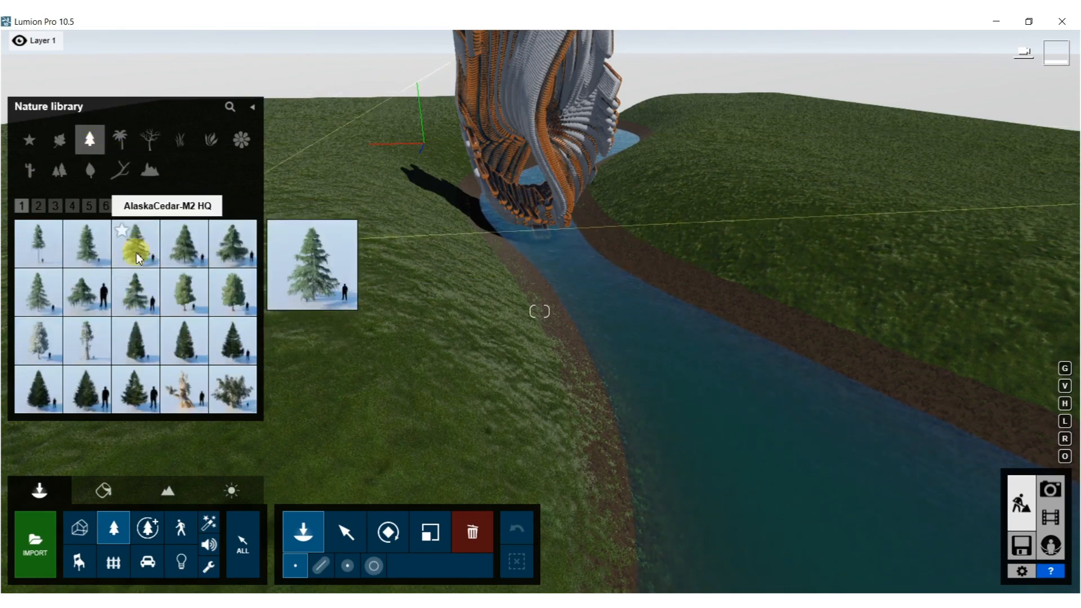
left_click(172, 260)
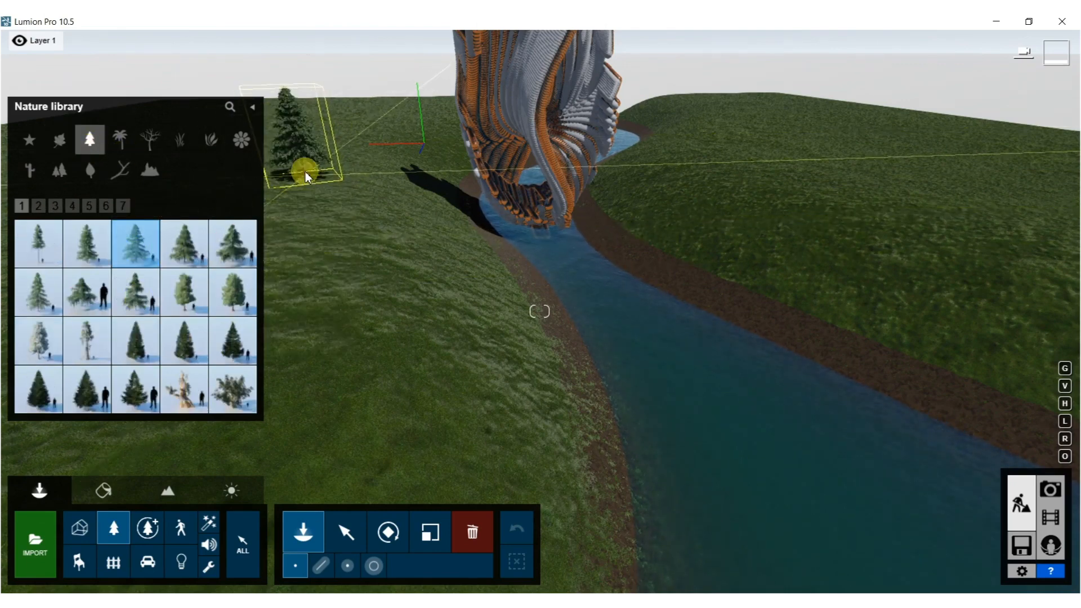
- Paint a forest of AlaskaCedar-M2 HQ trees over the hill on the sculpture's shadow side of the river
left_click(385, 561)
right_click_drag(478, 256, 478, 257)
key("s")
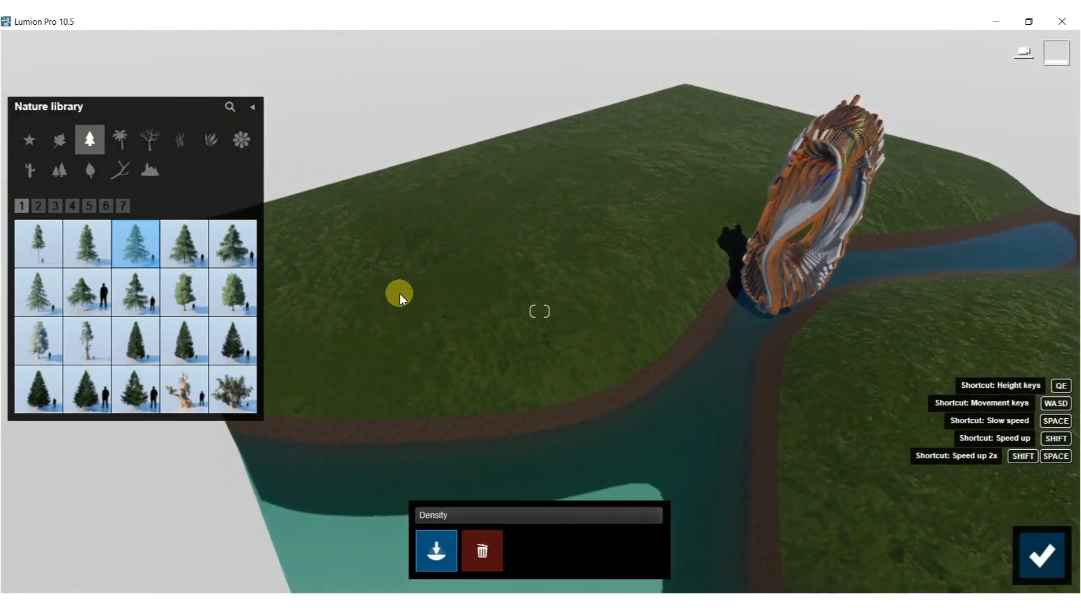
left_click_drag(380, 285, 529, 266)
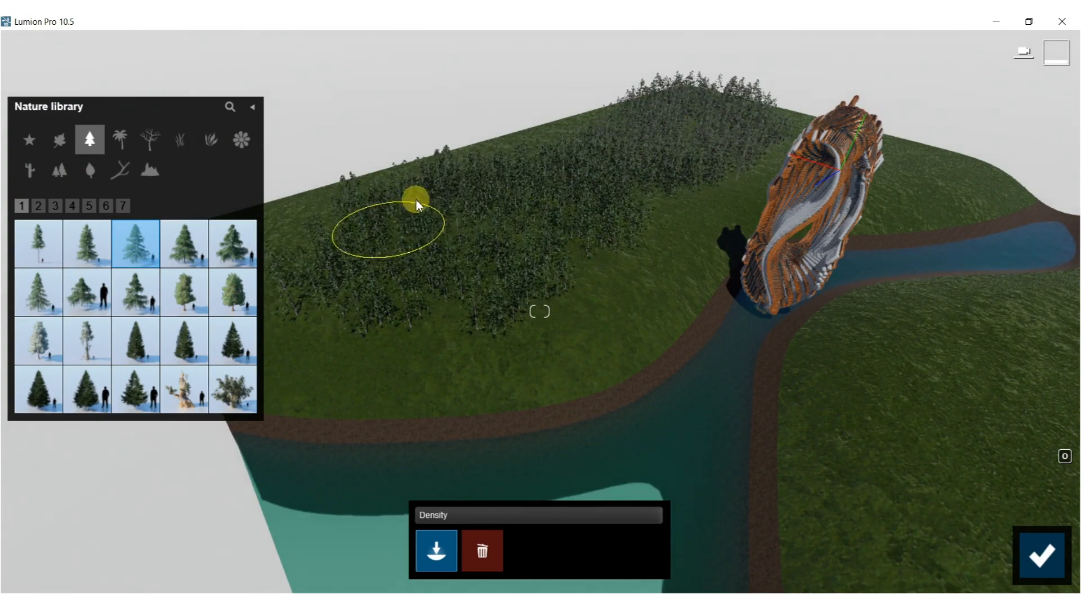
- Paint cedars along the opposite riverbank, from the foreground to the far edge of the terrain
right_click_drag(821, 308, 820, 308)
key("s")
mouse_move(870, 493)
left_mouse_down()
mouse_move(821, 505)
mouse_move(773, 487)
left_mouse_up()
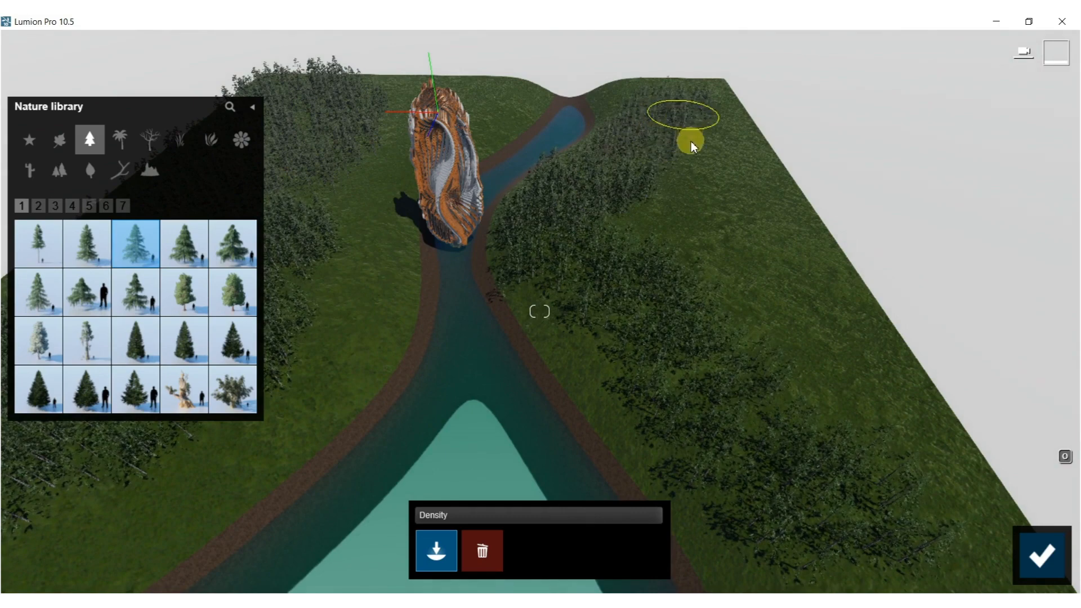
mouse_move(670, 233)
left_mouse_down()
mouse_move(762, 313)
mouse_move(863, 429)
mouse_move(915, 518)
mouse_move(786, 223)
mouse_move(737, 146)
left_mouse_up()
- Paint additional cedars on the hill on the sculpture's shadow side to fill out the forest
mouse_move(304, 349)
left_mouse_down()
mouse_move(295, 319)
mouse_move(326, 255)
left_mouse_up()
right_click_drag(323, 205, 407, 216)
key("w")
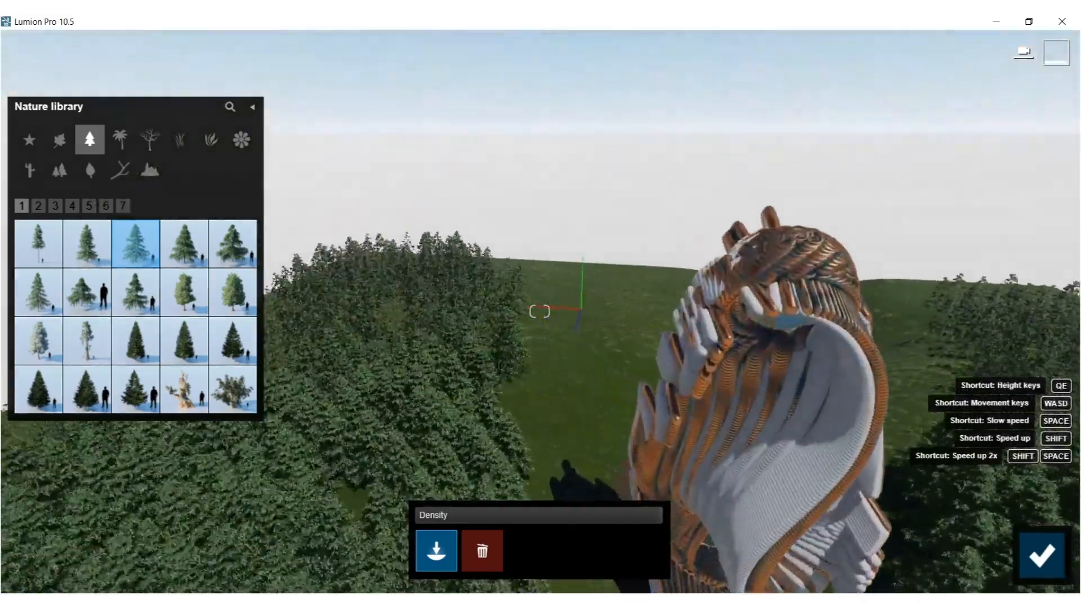
key("a")
mouse_move(337, 169)
right_mouse_down()
mouse_move(351, 217)
mouse_move(545, 228)
right_mouse_up()
mouse_move(535, 228)
left_mouse_down()
mouse_move(499, 95)
mouse_move(465, 103)
mouse_move(575, 131)
left_mouse_up()
- Thin out the painted forest by erasing most of the cedars near the river on both banks
mouse_move(580, 134)
right_mouse_down()
mouse_move(670, 209)
mouse_move(768, 258)
mouse_move(817, 265)
mouse_move(833, 209)
mouse_move(878, 163)
right_mouse_up()
key("w")
key("s")
key("s")
right_click_drag(775, 270, 782, 225)
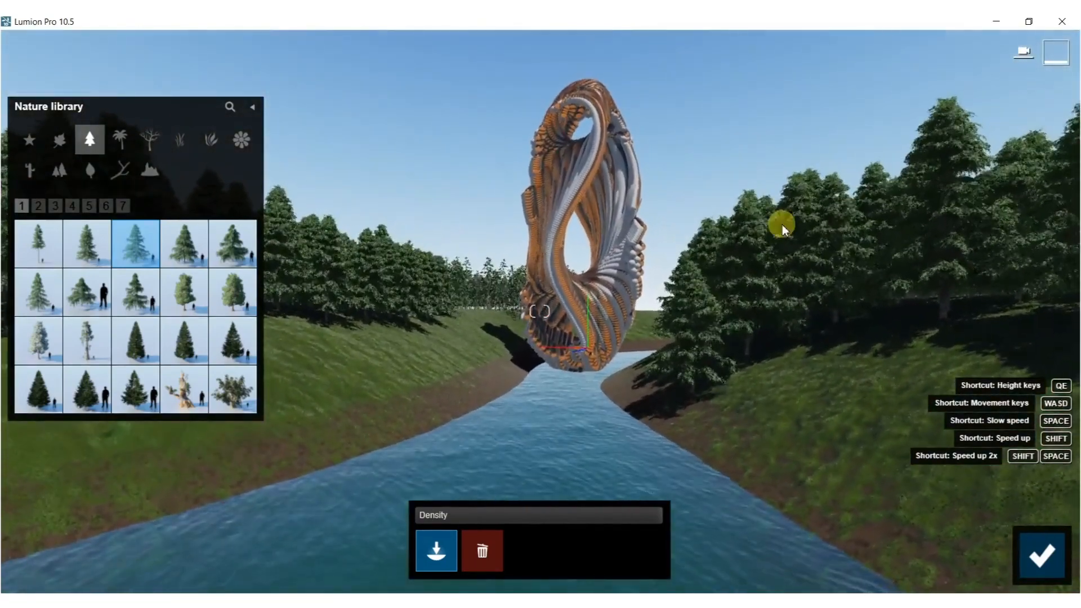
left_click(482, 551)
right_click_drag(481, 550, 484, 585)
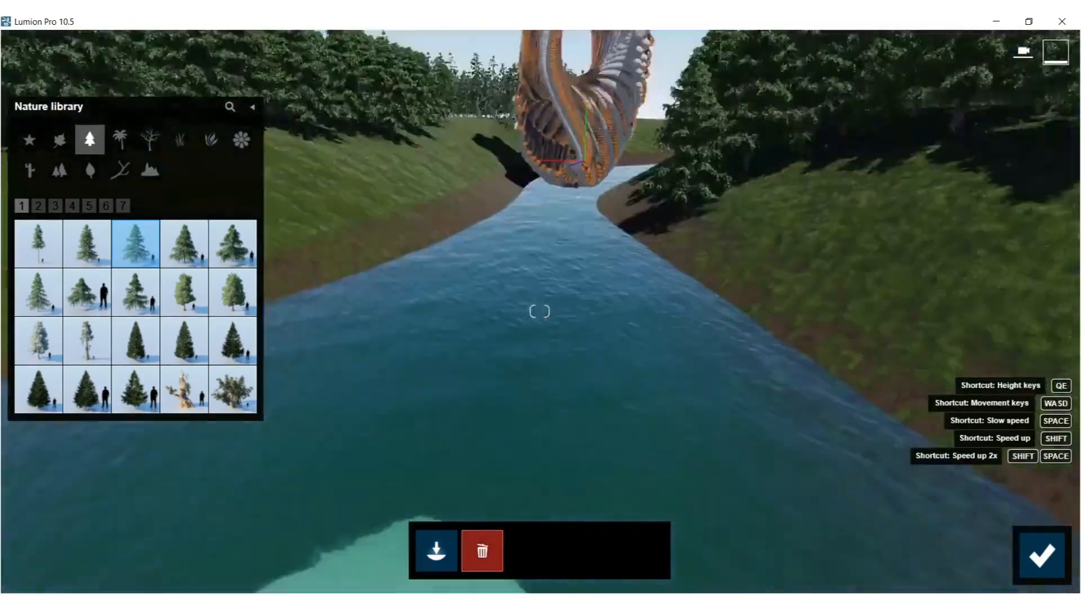
key("q")
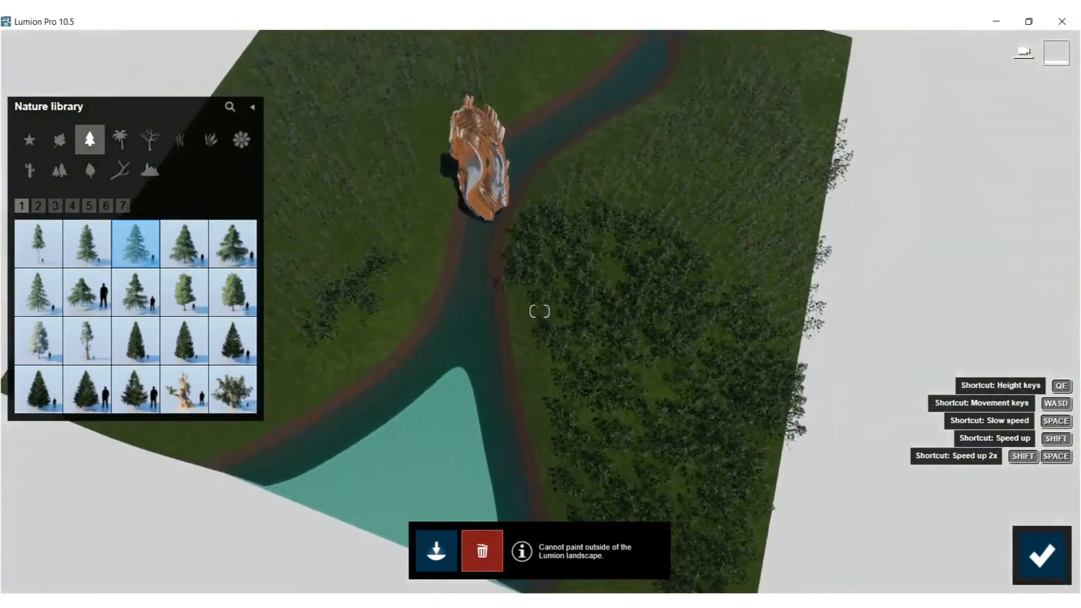
right_click_drag(484, 586, 487, 563)
mouse_move(704, 567)
left_mouse_down()
mouse_move(731, 452)
mouse_move(616, 359)
left_mouse_up()
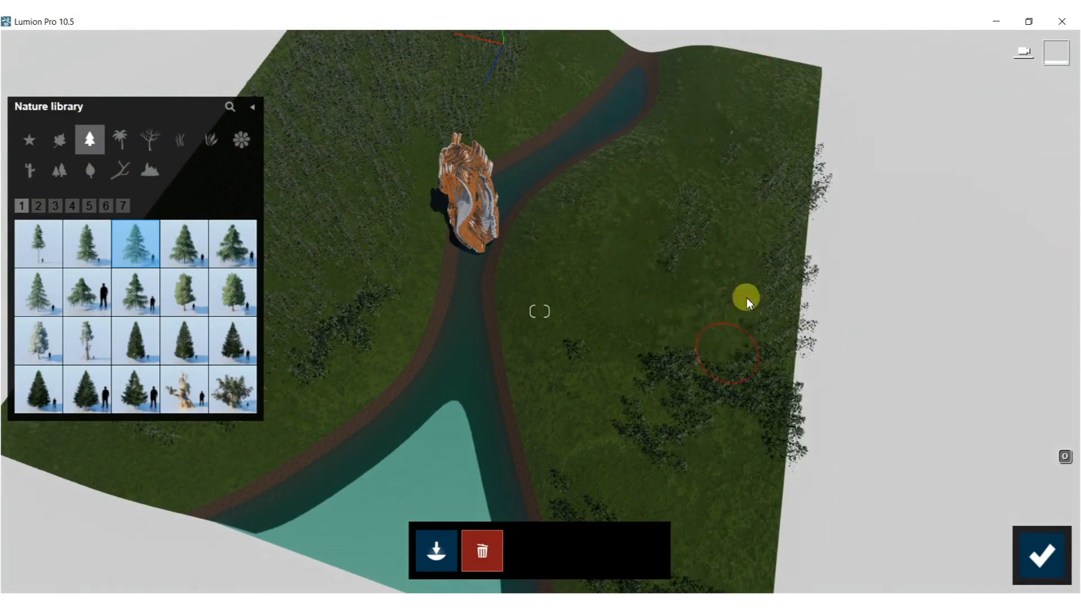
right_click_drag(605, 316, 566, 260)
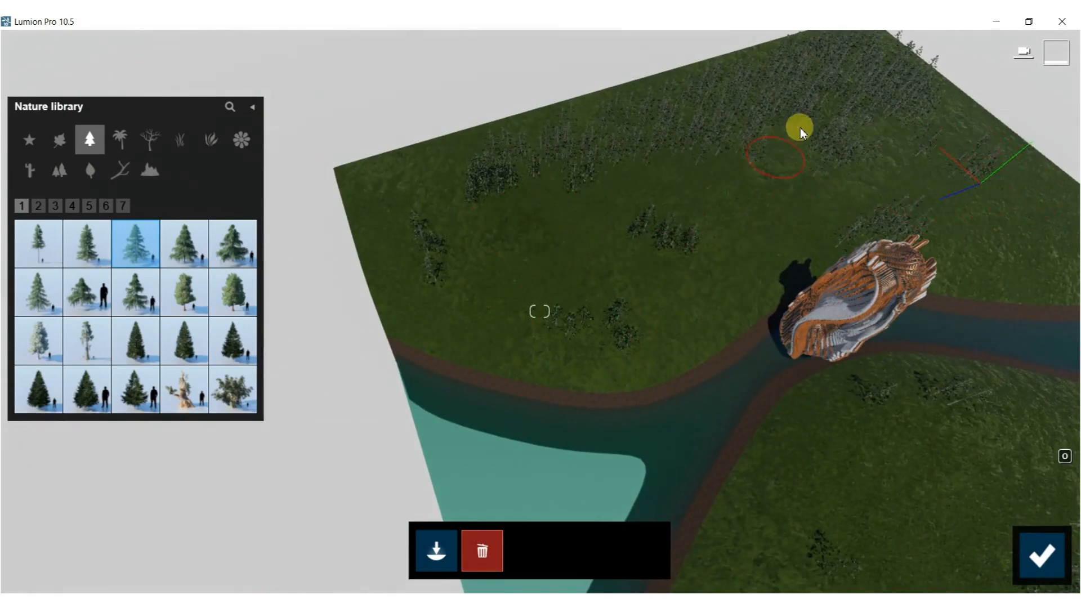
- Paint cedars at a reduced density over the hills on both sides of the river
right_click_drag(778, 212, 923, 228)
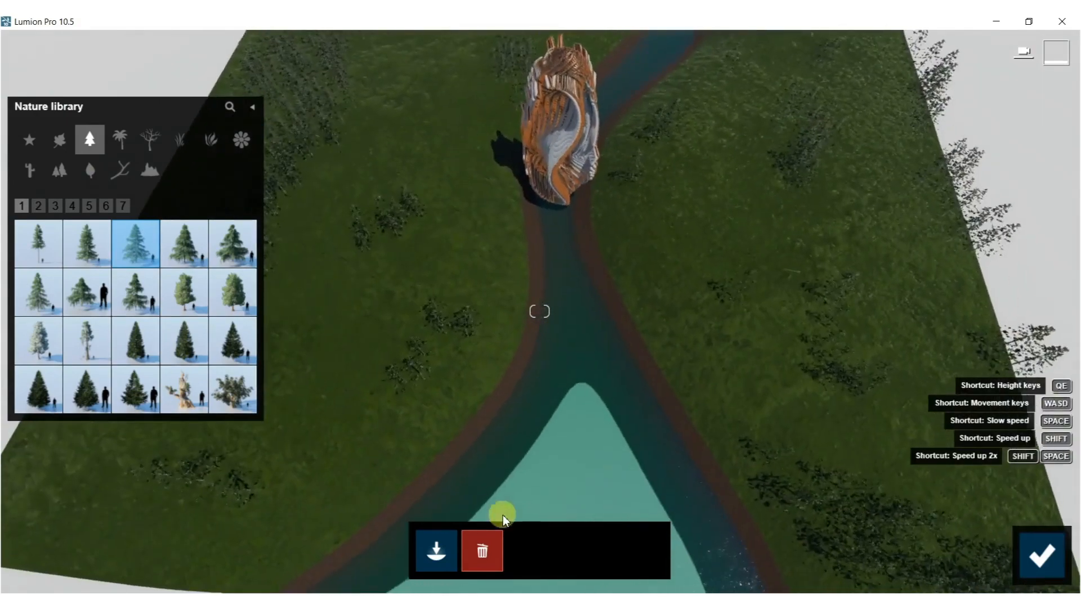
left_click(439, 556)
left_click(581, 517)
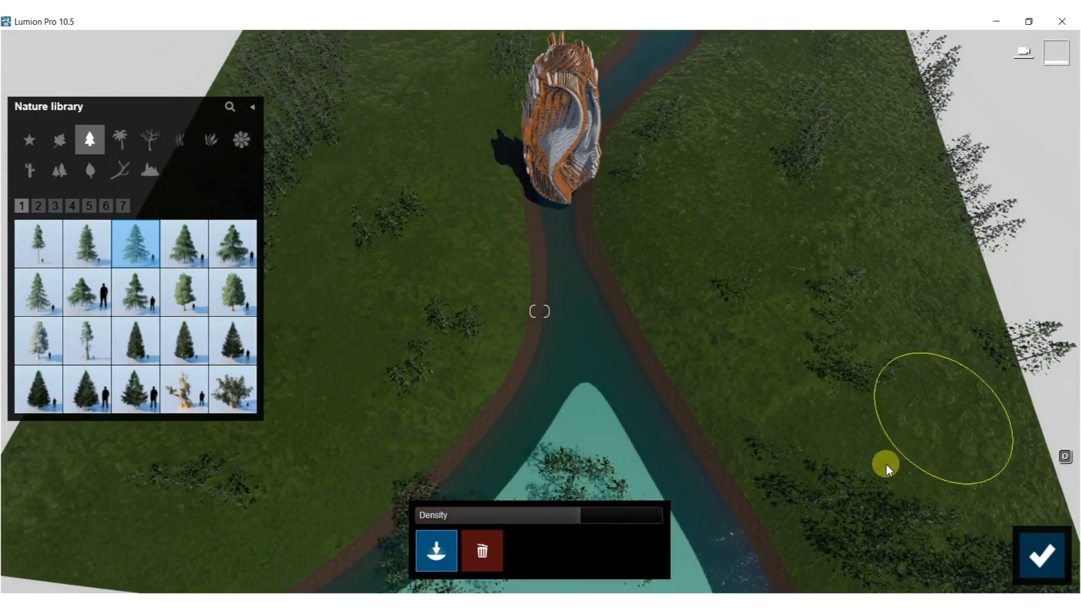
left_click_drag(830, 206, 914, 404)
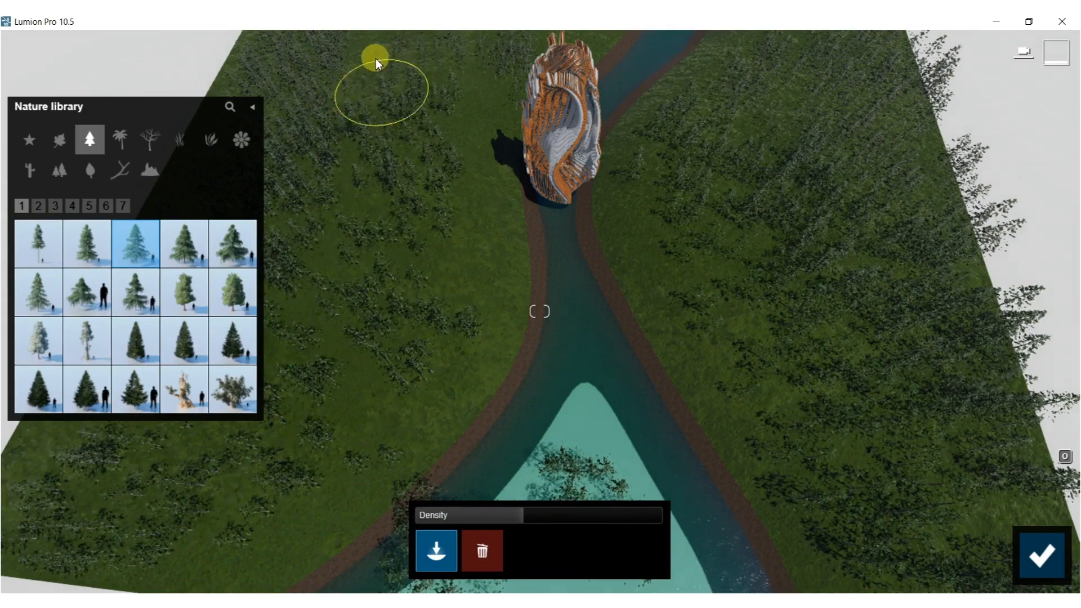
- Erase the cedars standing beside the river's far end, behind the sculpture
right_click_drag(397, 80, 398, 35)
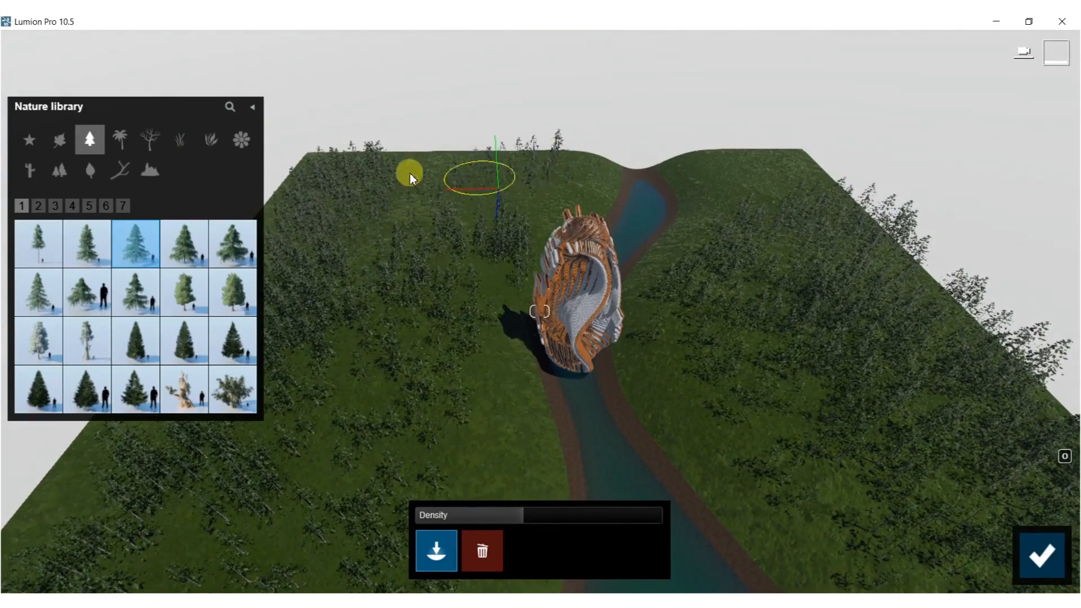
right_click_drag(416, 309, 439, 389)
left_click_drag(492, 398, 500, 362)
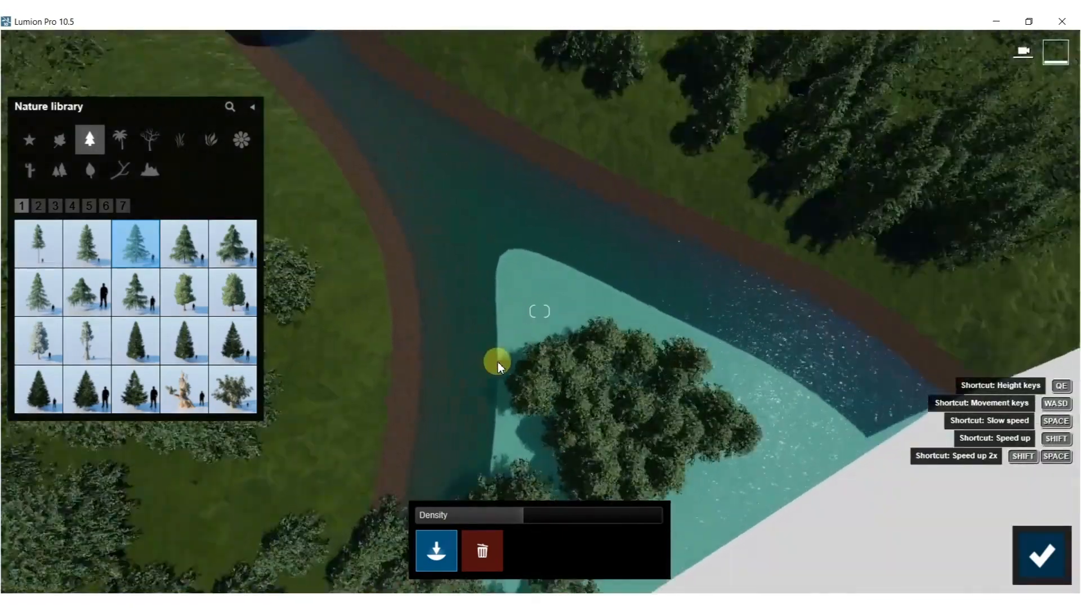
scroll(500, 362, "up", 4)
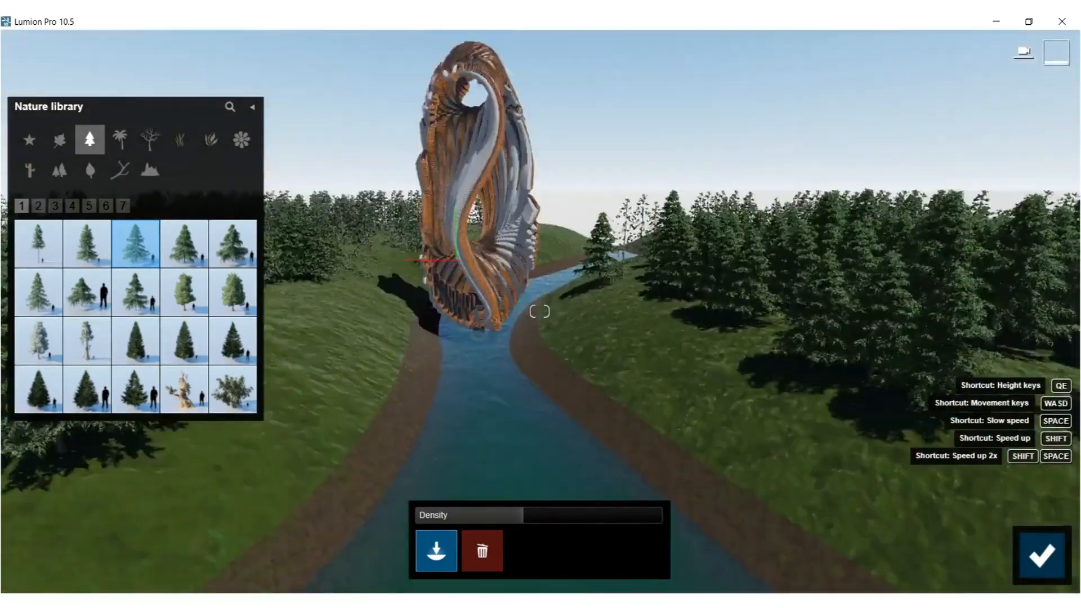
right_click_drag(624, 428, 623, 376)
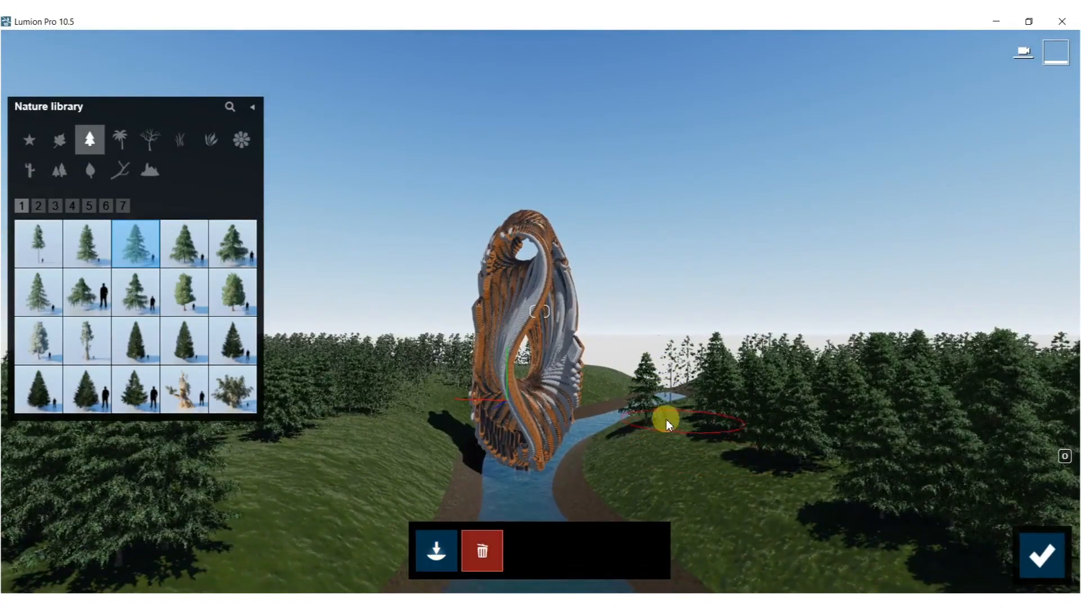
left_click(661, 400)
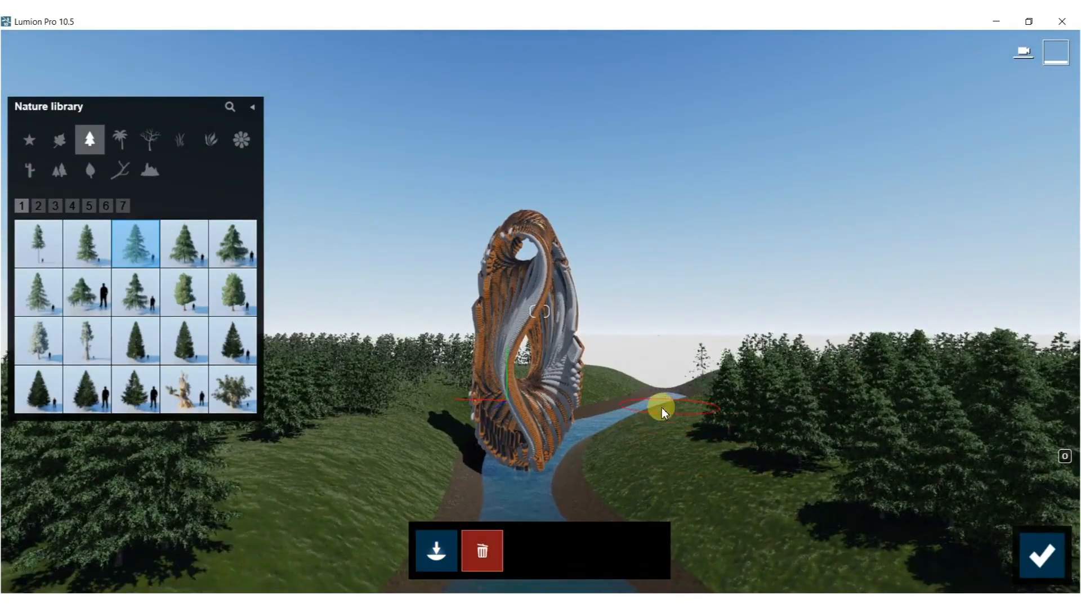
- Erase the stray cedars standing on the water at the wide river mouth
mouse_move(632, 455)
right_mouse_down()
mouse_move(569, 563)
mouse_move(573, 434)
right_mouse_up()
key("s")
mouse_move(551, 413)
left_mouse_down()
mouse_move(560, 293)
mouse_move(741, 278)
mouse_move(887, 177)
left_mouse_up()
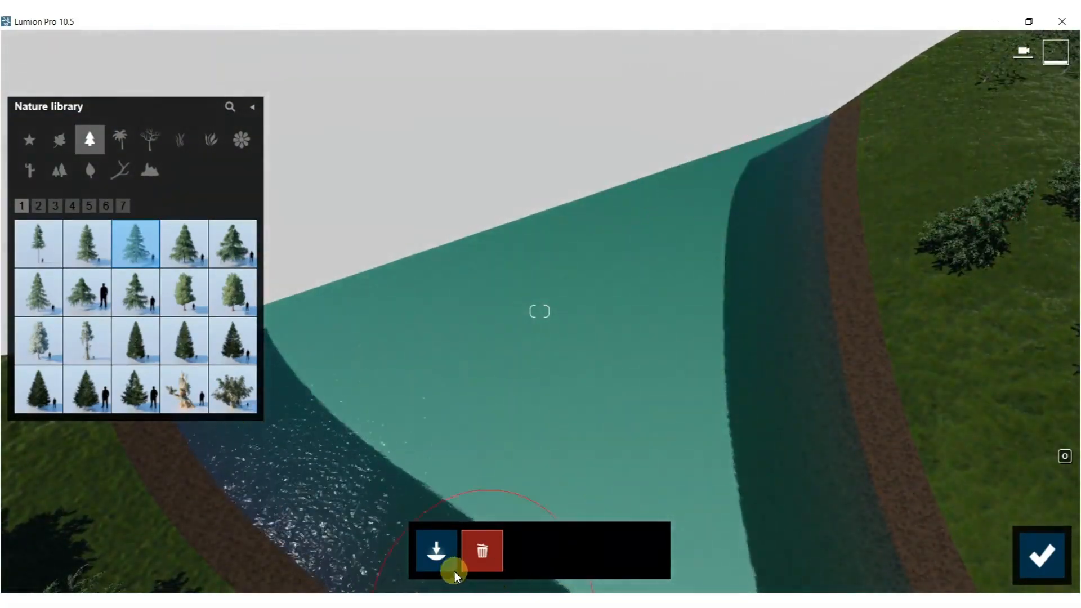
- Return to tree placement and examine the sculpture and the treelines on both banks from river level
left_click(449, 556)
mouse_move(796, 403)
right_mouse_down()
mouse_move(867, 428)
mouse_move(923, 326)
mouse_move(924, 451)
right_mouse_up()
right_click_drag(540, 311, 539, 236)
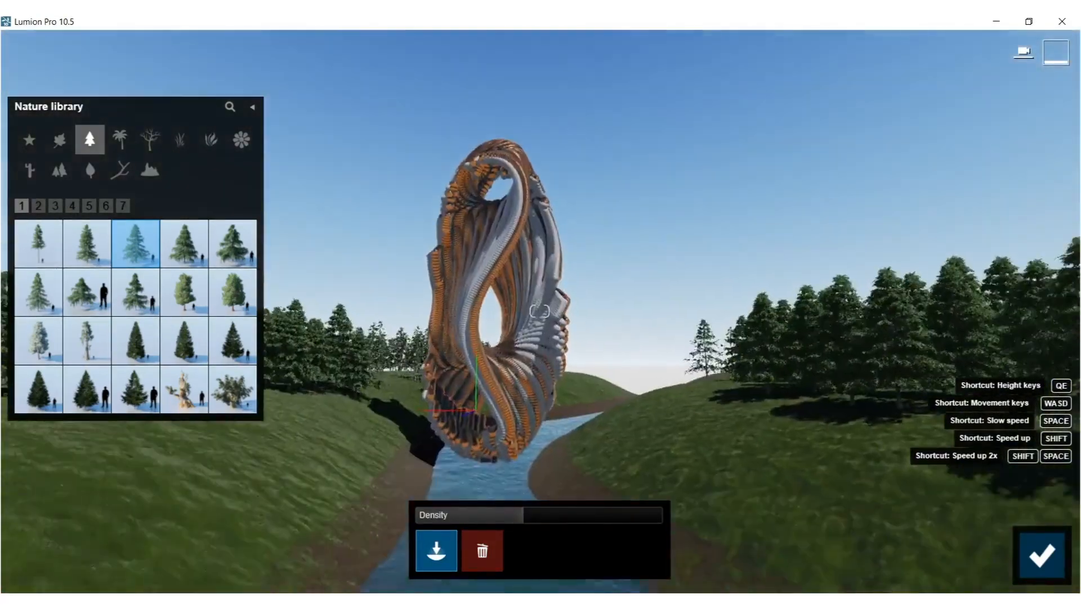
key("s")
key("d")
mouse_move(540, 310)
right_mouse_down()
mouse_move(484, 311)
mouse_move(529, 343)
mouse_move(524, 450)
mouse_move(527, 310)
mouse_move(539, 267)
right_mouse_up()
key("w")
key("a")
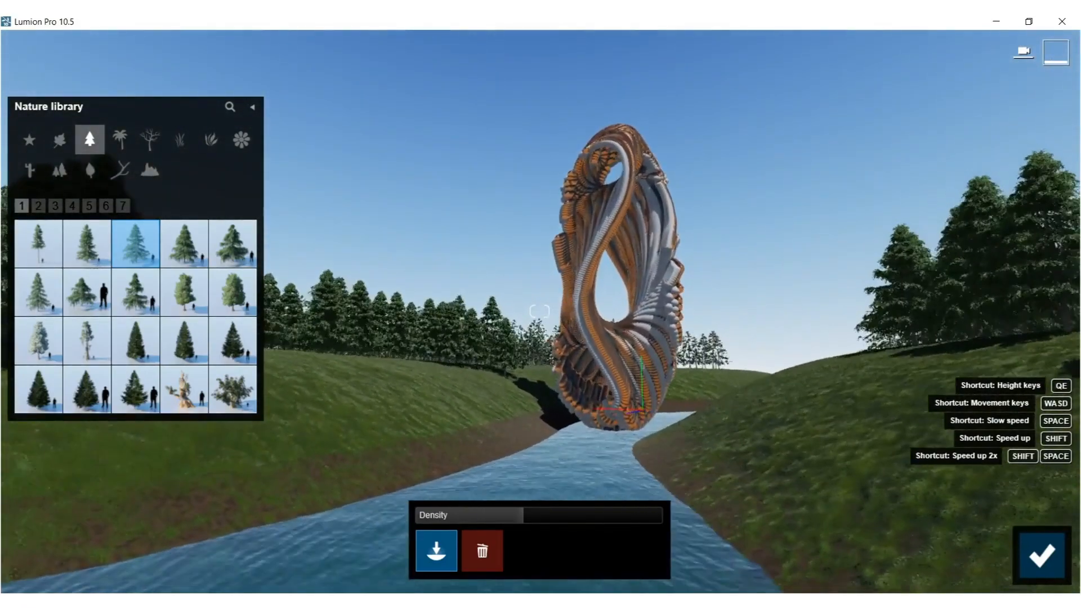
key("s")
right_click_drag(539, 311, 539, 322)
- Paint more cedars along the far edge and corners of the terrain on both sides of the river
right_click_drag(728, 318, 728, 506)
key("shift+s")
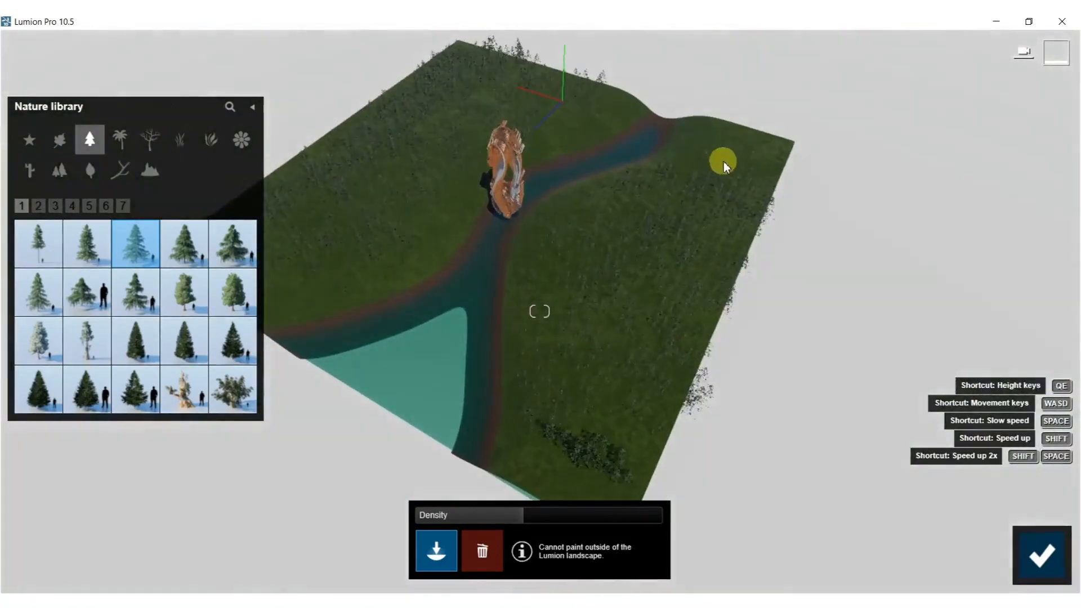
left_click(696, 134)
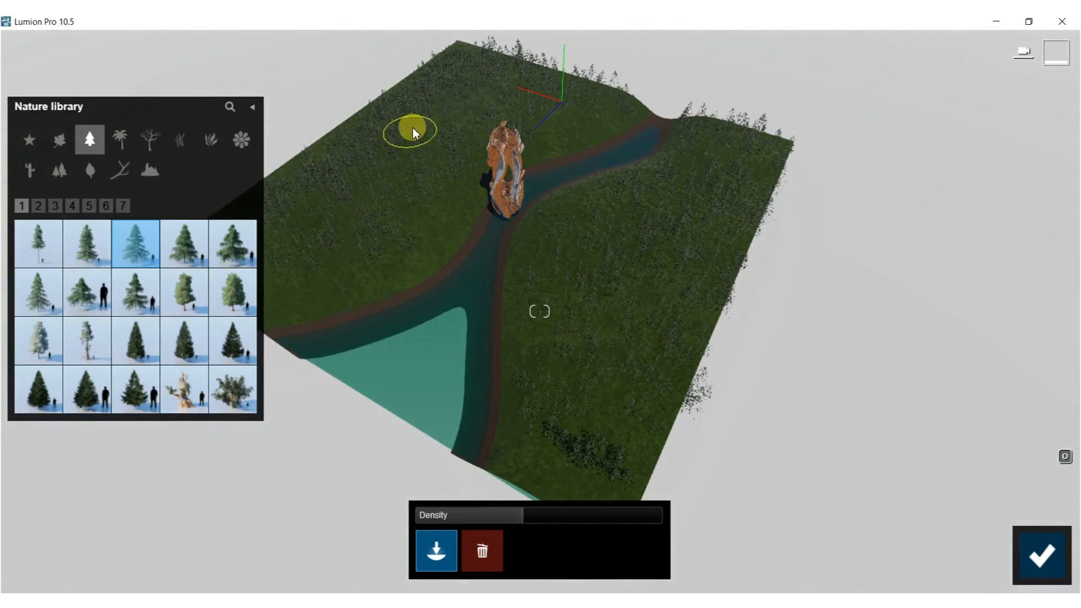
left_click(447, 73)
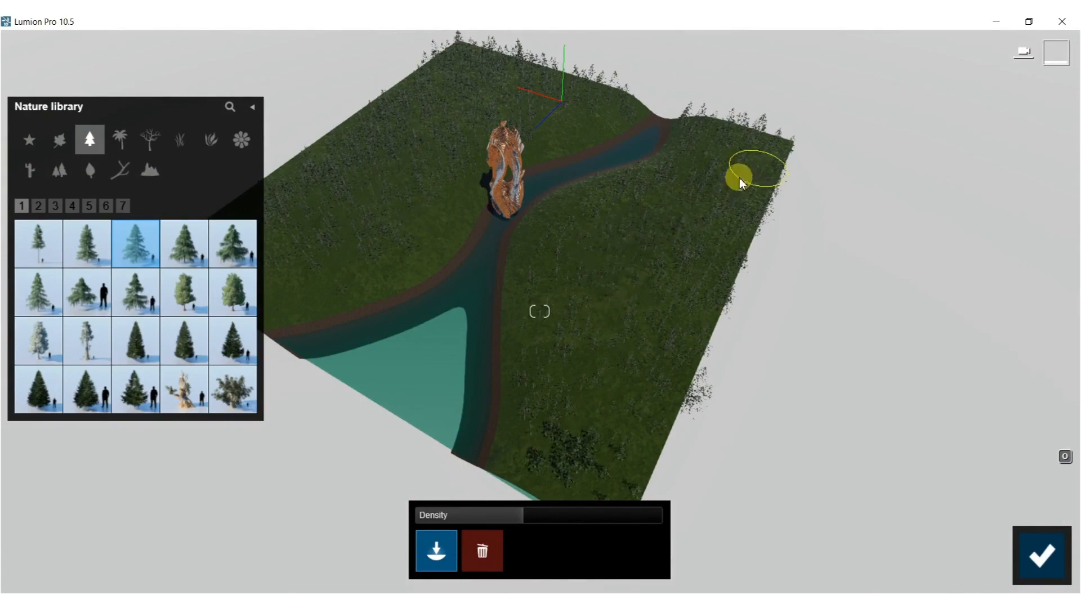
- Examine the forest around and behind the sculpture from water level and from above
scroll(462, 322, "up", 10)
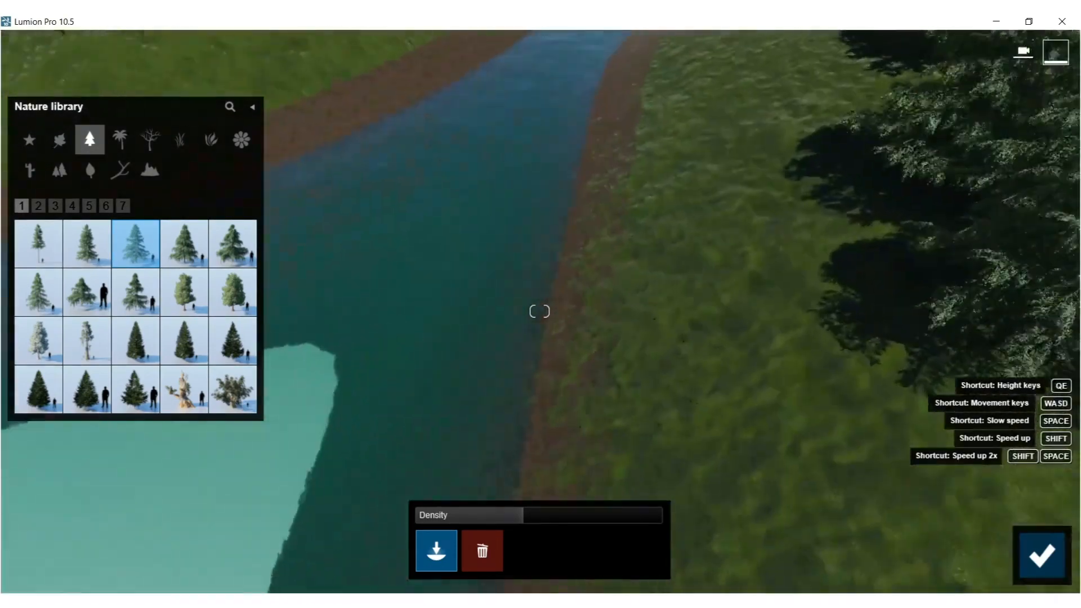
key("w")
mouse_move(468, 317)
right_mouse_down()
mouse_move(457, 124)
mouse_move(457, 133)
right_mouse_up()
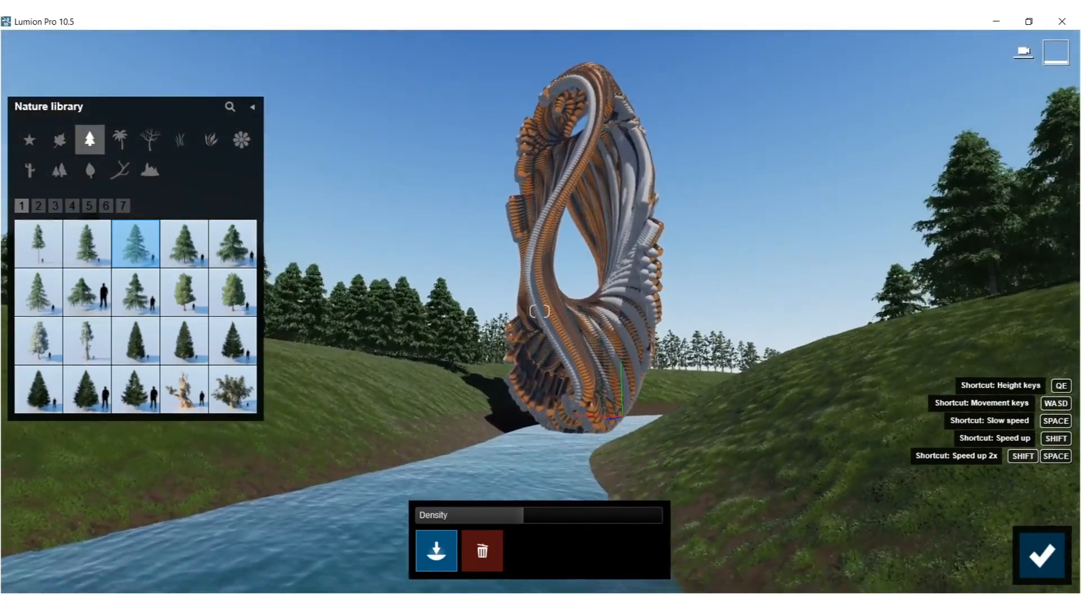
right_click_drag(550, 340, 535, 248)
scroll(535, 248, "down", 4)
scroll(563, 191, "down", 5)
right_click_drag(595, 141, 609, 120)
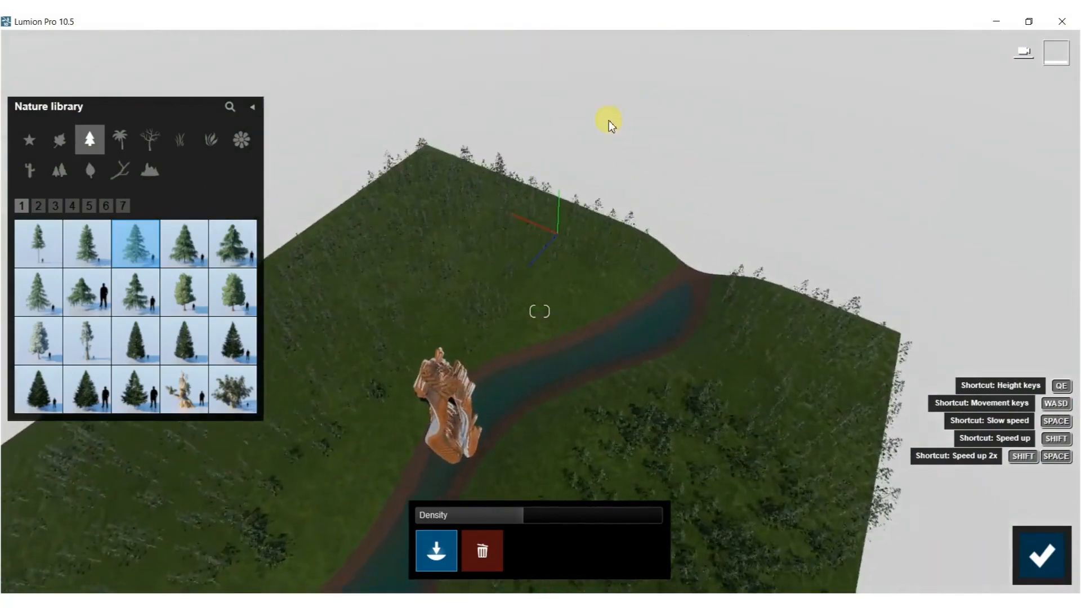
scroll(630, 110, "up", 4)
scroll(645, 100, "up", 5)
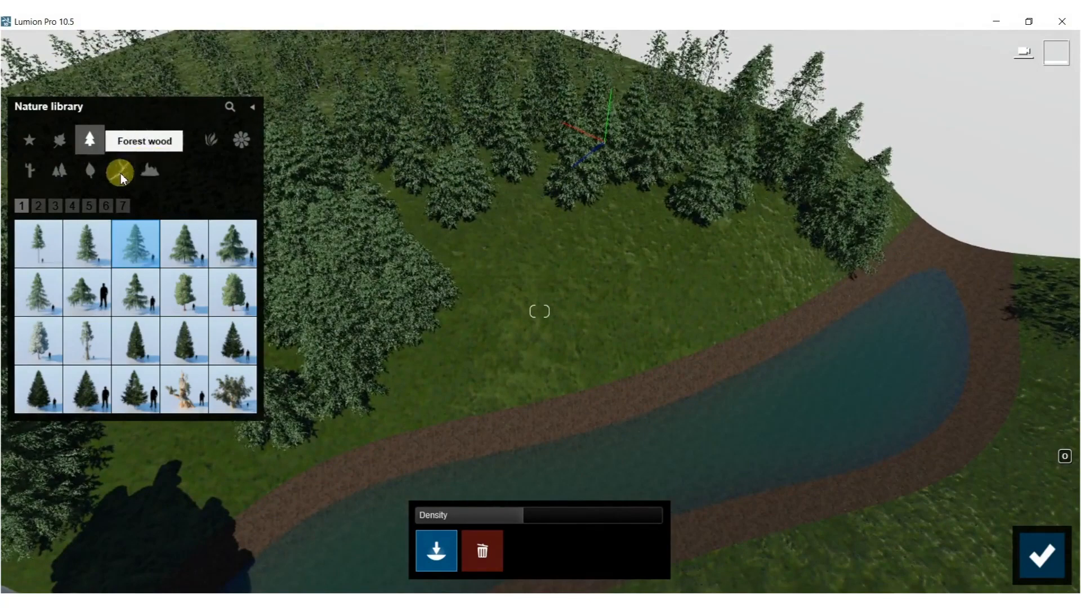
- Paint green shrubs from the plants category at low density on both hillsides along the river
left_click(214, 140)
left_click(83, 299)
left_click_drag(484, 522, 474, 520)
mouse_move(523, 366)
right_mouse_down()
mouse_move(666, 315)
mouse_move(535, 298)
right_mouse_up()
scroll(534, 298, "down", 3)
right_click_drag(602, 418, 663, 495)
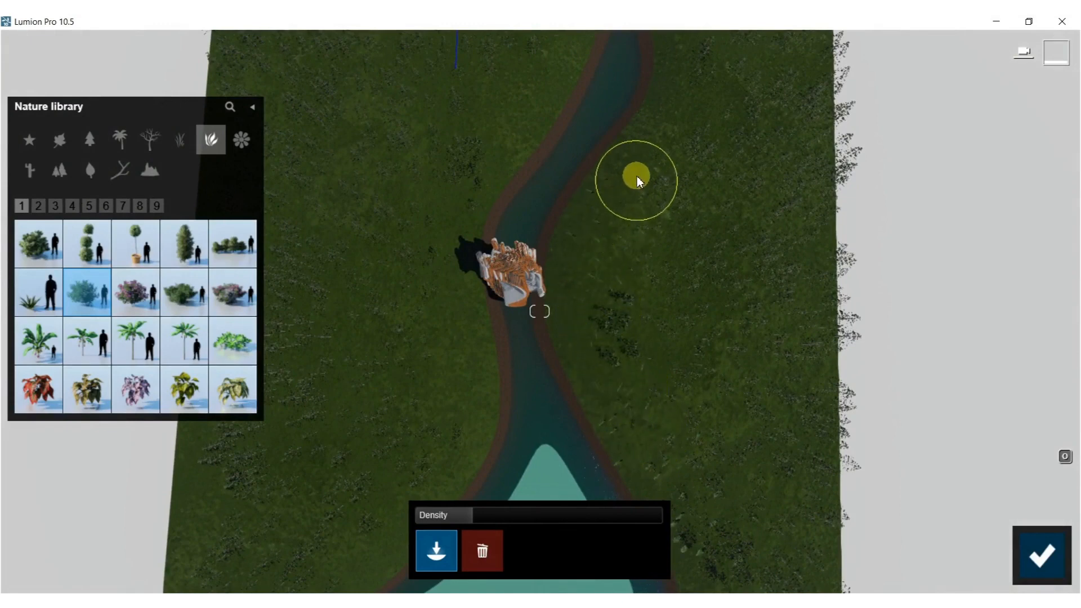
left_click_drag(514, 109, 478, 139)
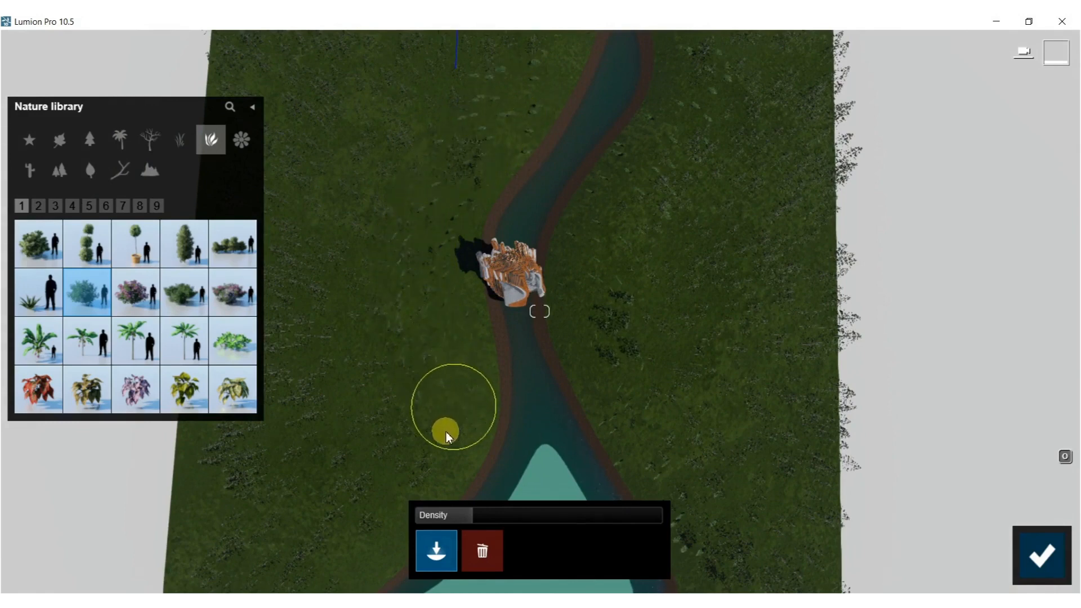
- Paint a second kind of green shrub at a higher density along both banks near the river mouth
right_click_drag(479, 368, 449, 216)
scroll(451, 351, "up", 5)
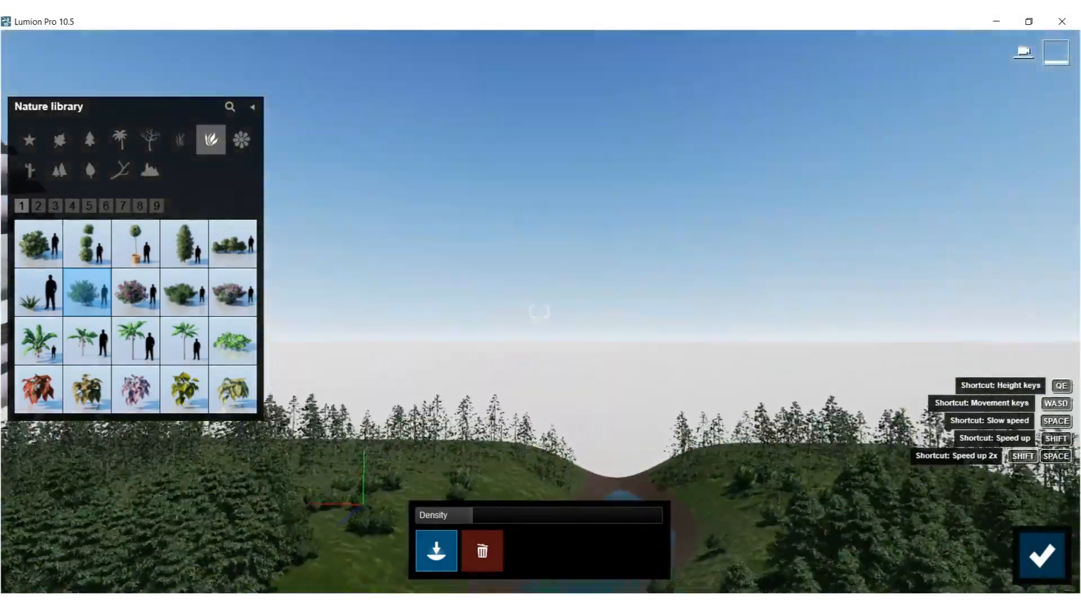
right_click_drag(443, 371, 439, 357)
scroll(441, 361, "down", 5)
mouse_move(465, 417)
right_mouse_down()
mouse_move(449, 432)
mouse_move(497, 420)
right_mouse_up()
mouse_move(727, 239)
right_mouse_down()
mouse_move(722, 269)
mouse_move(738, 272)
right_mouse_up()
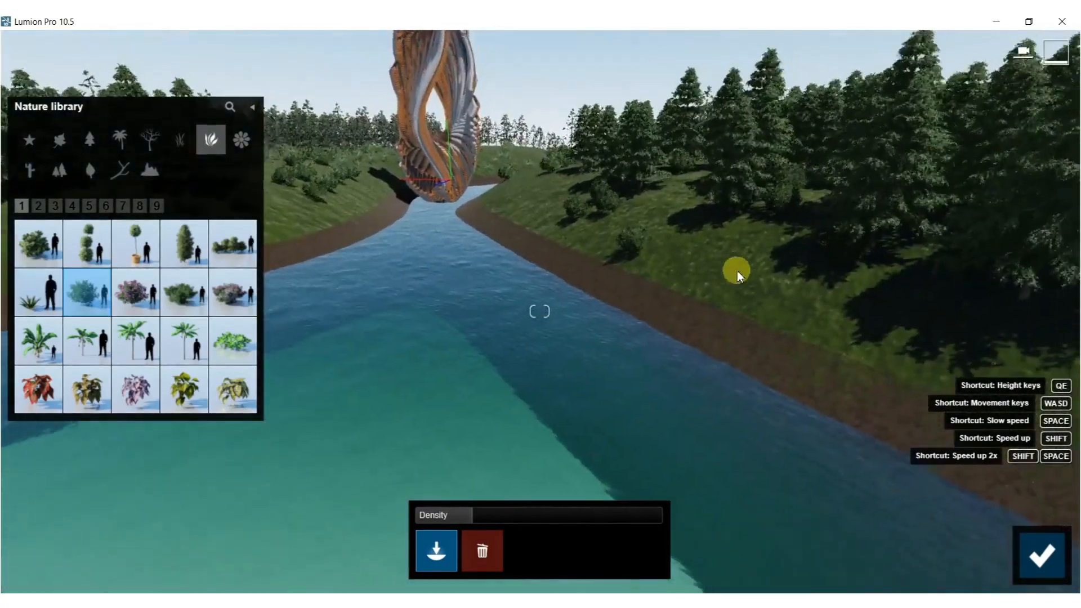
scroll(684, 292, "down", 3)
right_click_drag(673, 311, 685, 327)
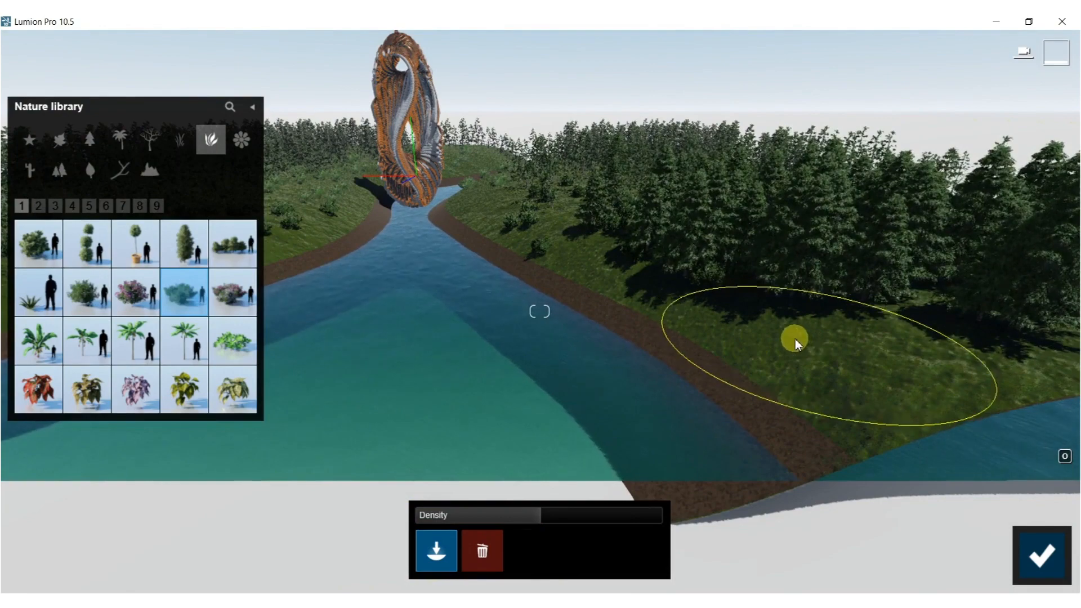
left_click_drag(795, 343, 731, 296)
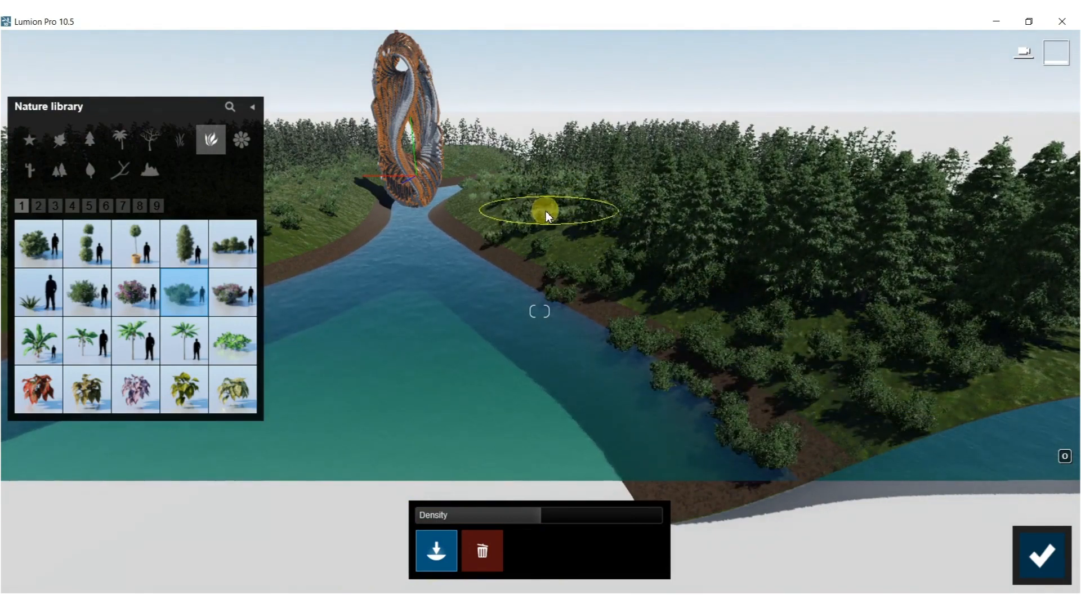
mouse_move(342, 269)
right_mouse_down()
mouse_move(417, 169)
mouse_move(441, 113)
mouse_move(449, 174)
mouse_move(427, 180)
right_mouse_up()
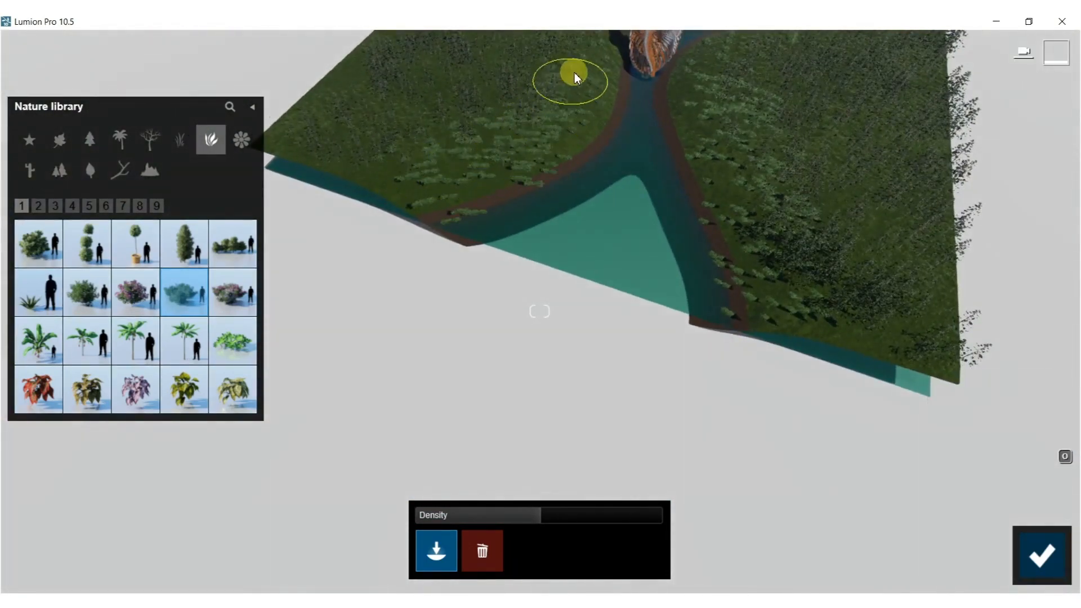
- Finish the mass placement and box-select the plants along the bank opposite the sculpture's shadow
mouse_move(575, 85)
right_mouse_down()
mouse_move(577, 157)
mouse_move(611, 148)
mouse_move(653, 93)
mouse_move(652, 112)
mouse_move(647, 85)
right_mouse_up()
key("w")
key("w")
mouse_move(721, 225)
right_mouse_down()
mouse_move(703, 174)
mouse_move(720, 169)
mouse_move(711, 132)
mouse_move(707, 152)
right_mouse_up()
key("s")
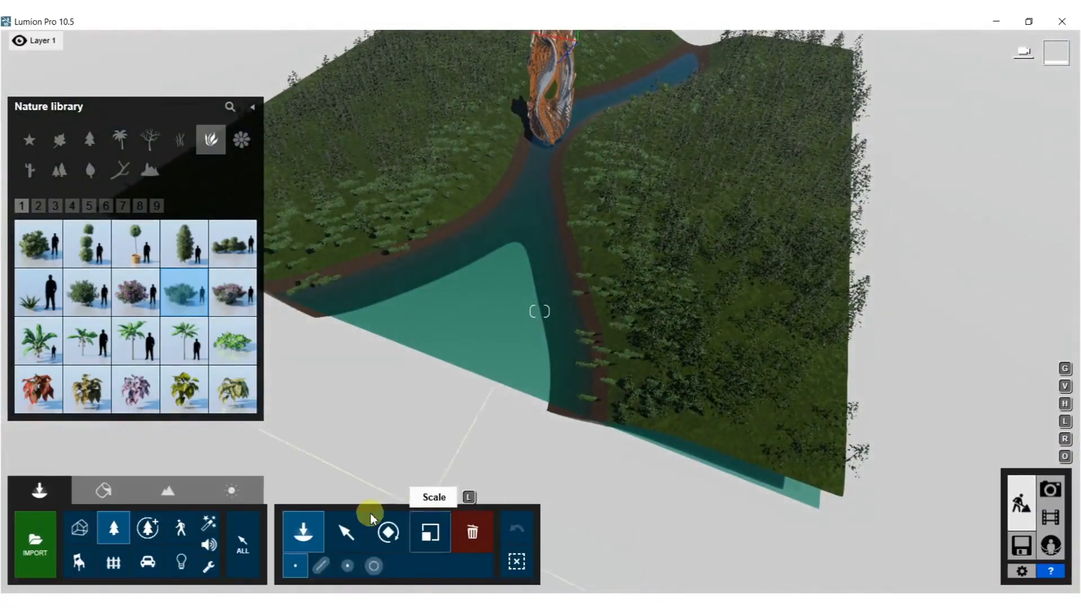
left_click(349, 532)
left_click_drag(549, 114, 660, 500, "ctrl")
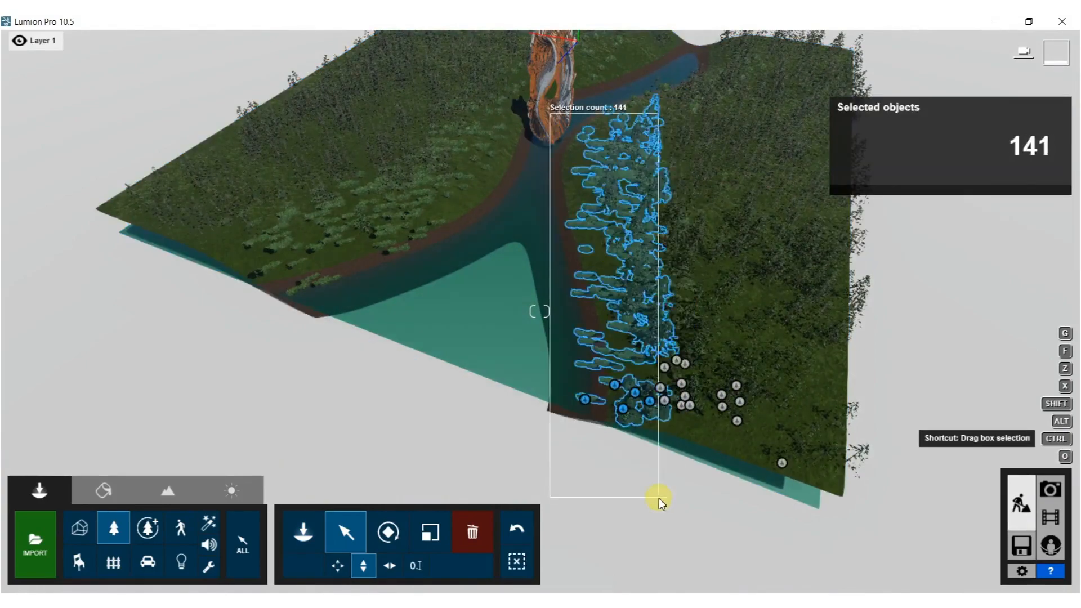
- Box-select the plants along the bank on the sculpture's shadow side and lower them toward the ground
key("w")
right_click_drag(415, 248, 498, 355)
key("s")
key("a")
left_click_drag(520, 118, 559, 248, "ctrl")
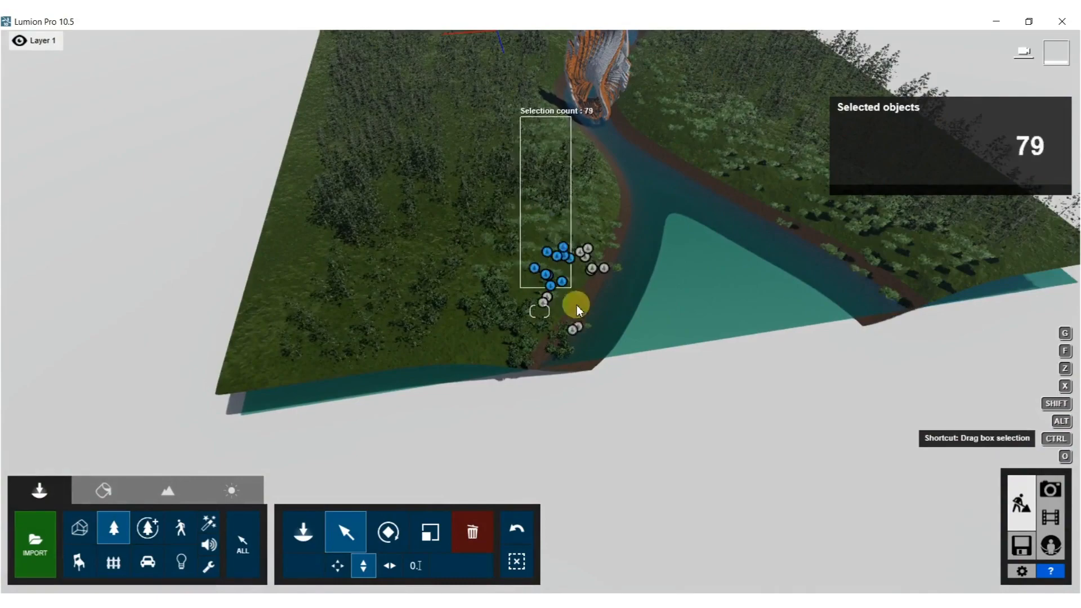
left_click_drag(605, 384, 623, 396, "ctrl")
right_click_drag(672, 185, 684, 121)
key("w")
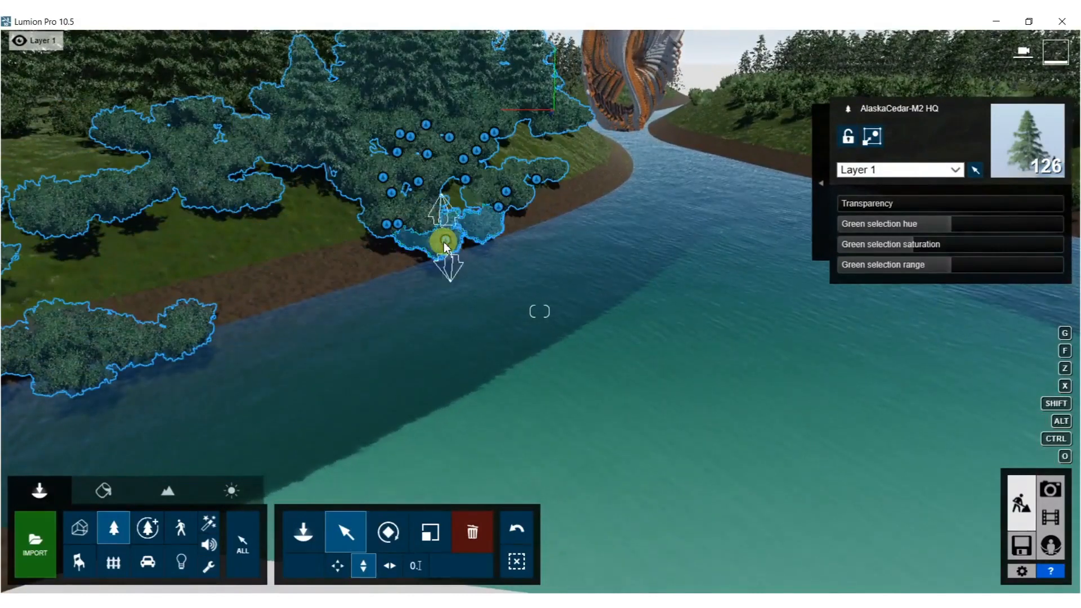
left_click_drag(446, 270, 447, 349)
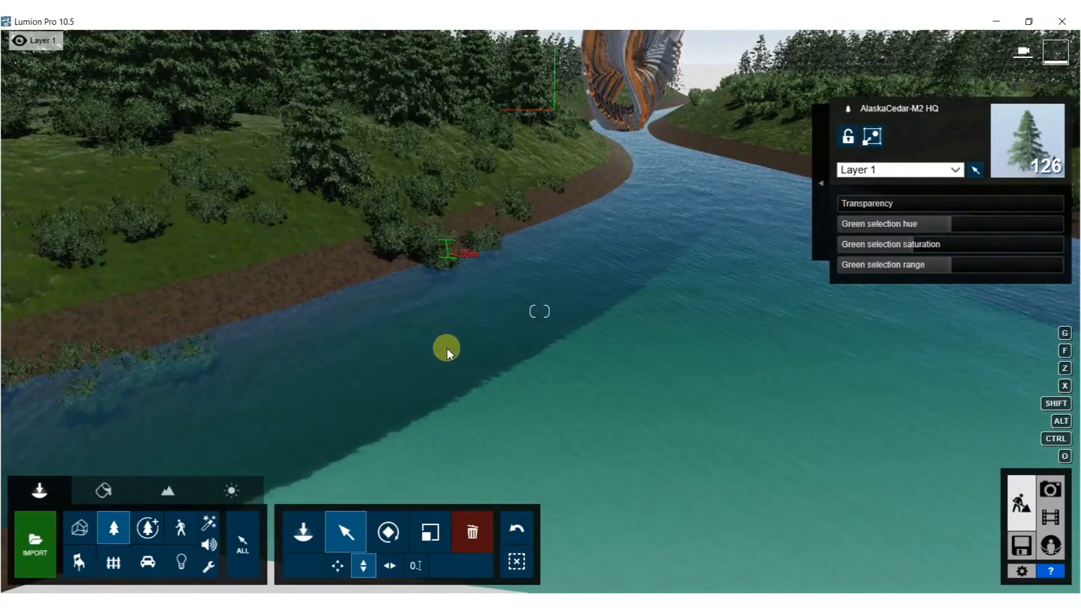
- Box-select the plants along the bank opposite the sculpture's shadow and lower them onto the slope
key("s")
right_click_drag(456, 263, 569, 49)
key("s")
left_click_drag(557, 135, 581, 211, "ctrl")
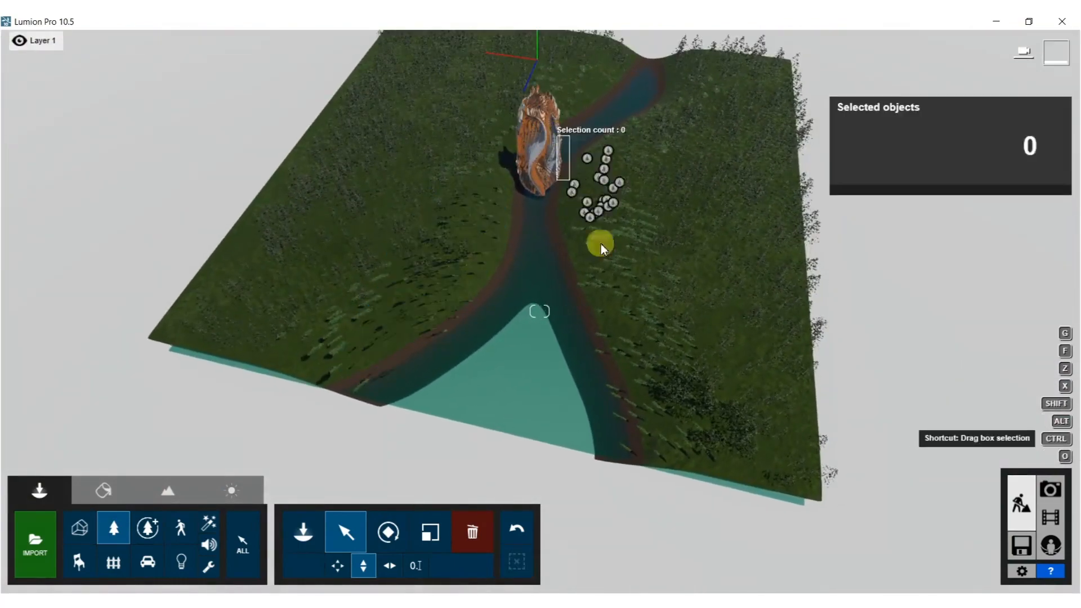
left_click_drag(660, 456, 674, 488, "ctrl")
right_click_drag(626, 414, 680, 365)
key("w")
key("w")
key("w")
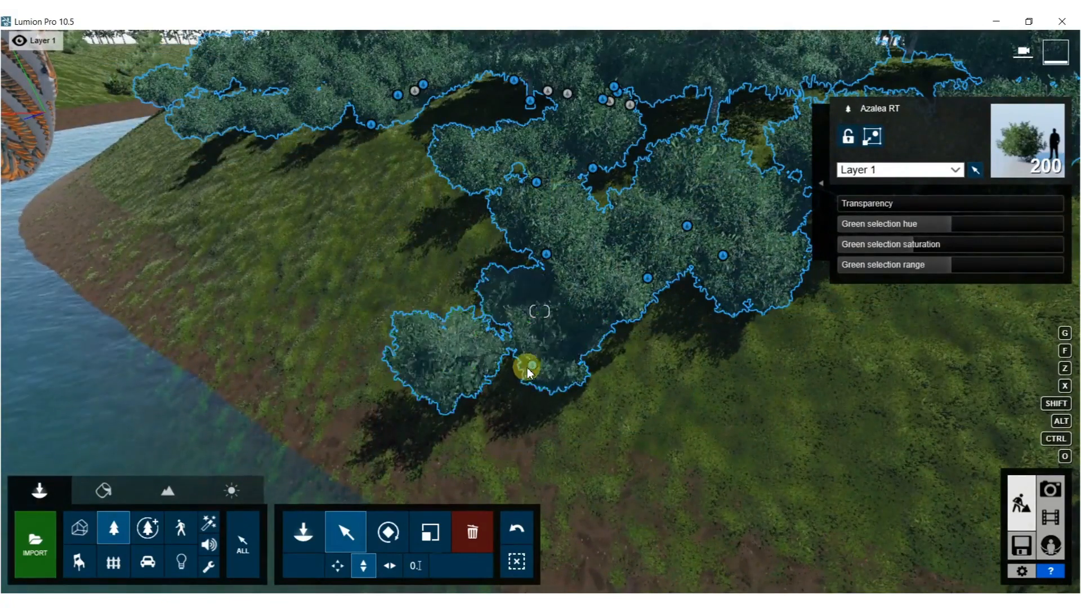
left_click_drag(531, 367, 539, 465)
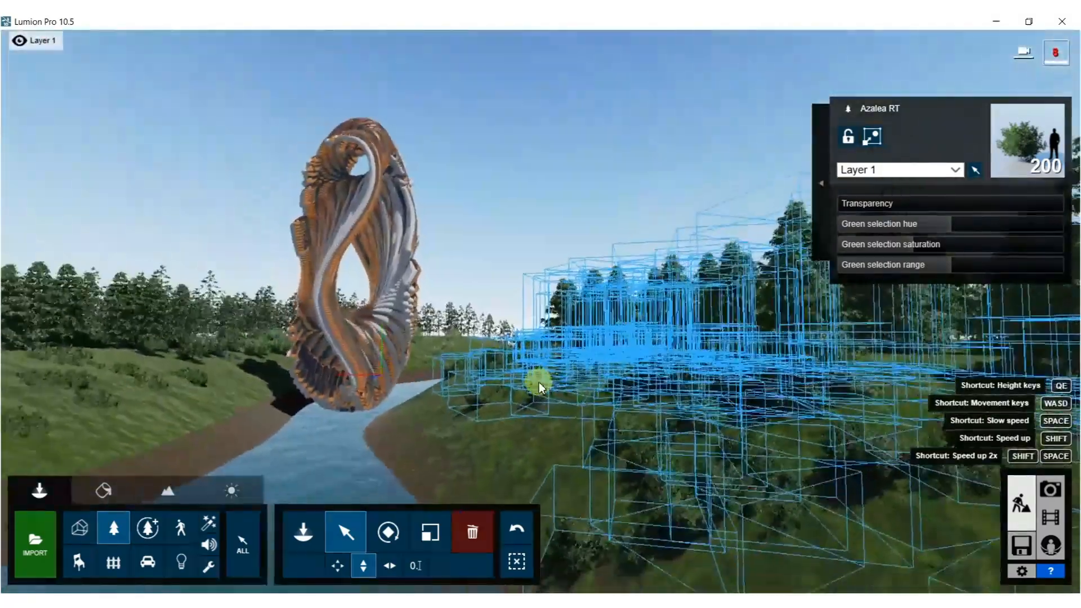
- Frame the sculpture centrally from the river mouth and open the effects library
key("s")
mouse_move(539, 383)
right_mouse_down()
mouse_move(439, 428)
mouse_move(225, 563)
mouse_move(205, 588)
right_mouse_up()
key("w")
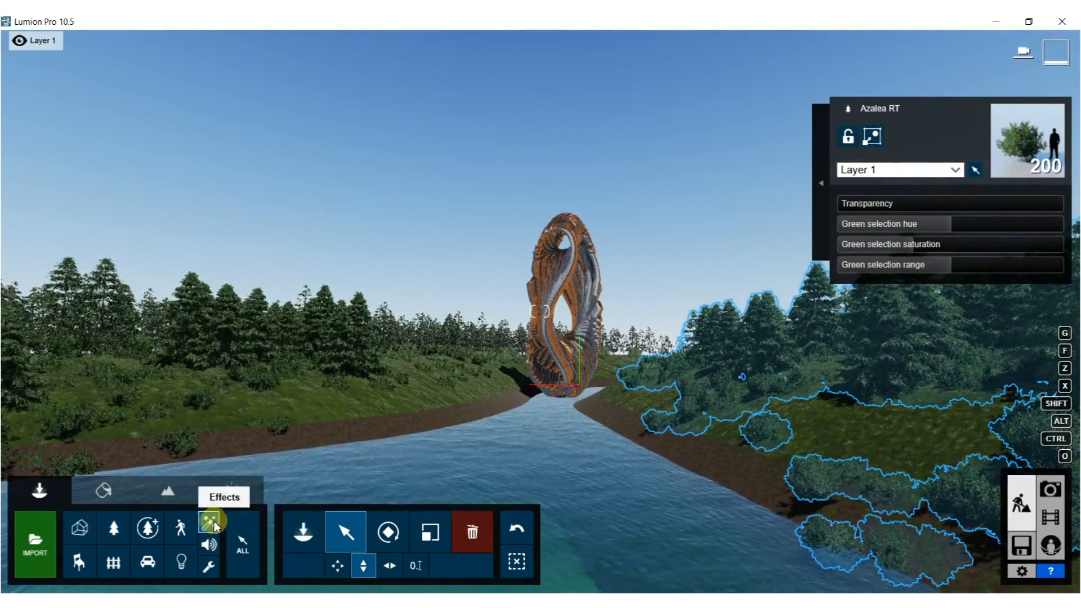
left_click(209, 524)
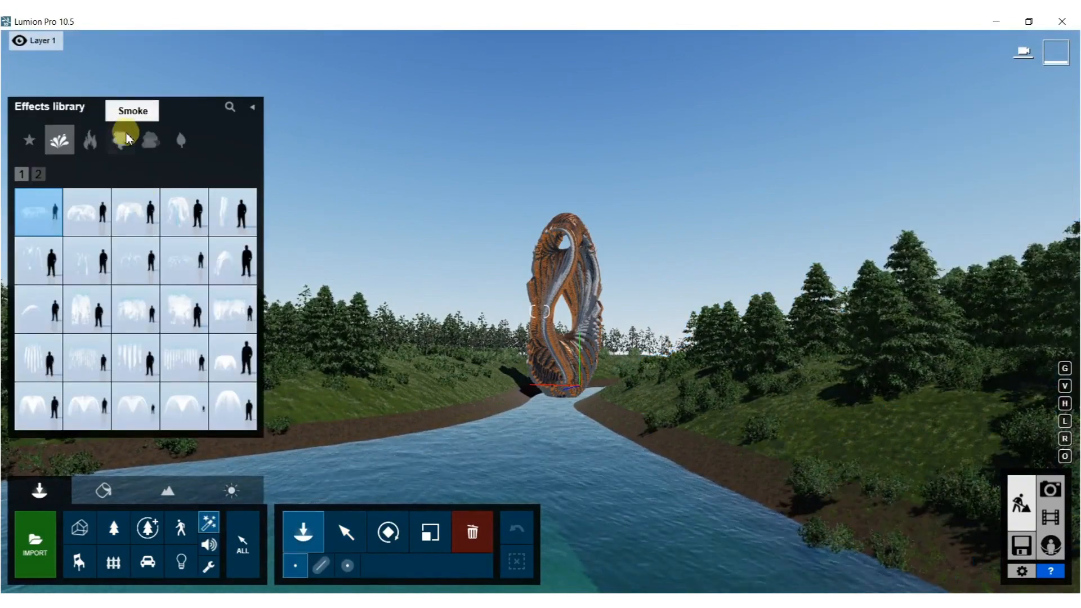
- Place a fog effect inside the sculpture's central opening and adjust its scale
left_click(148, 142)
mouse_move(556, 328)
right_mouse_down()
mouse_move(539, 313)
mouse_move(526, 343)
right_mouse_up()
key("w")
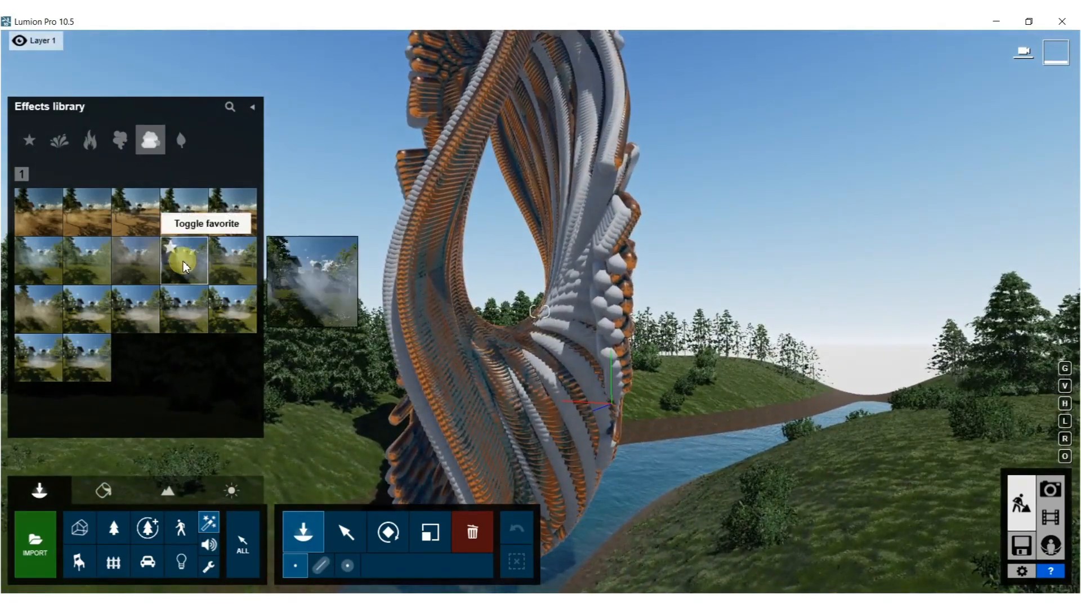
left_click(497, 332)
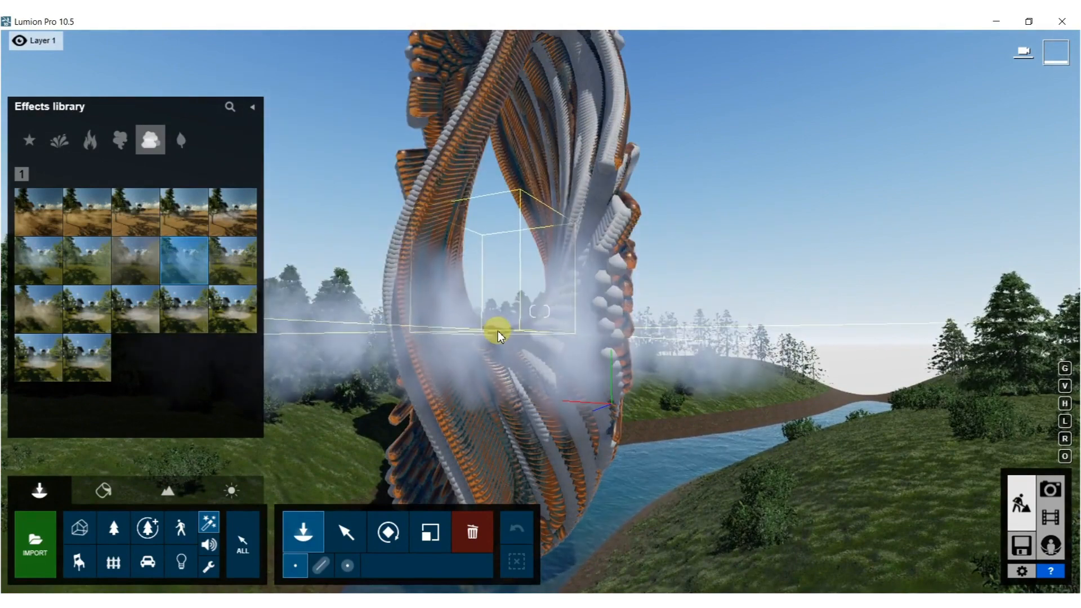
key("l")
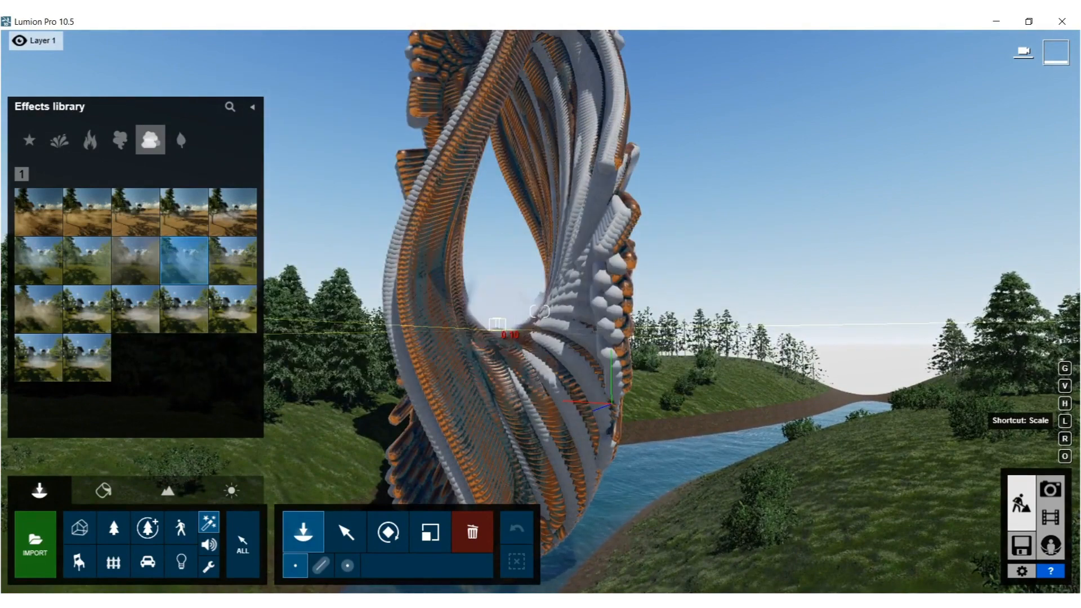
left_click(529, 335)
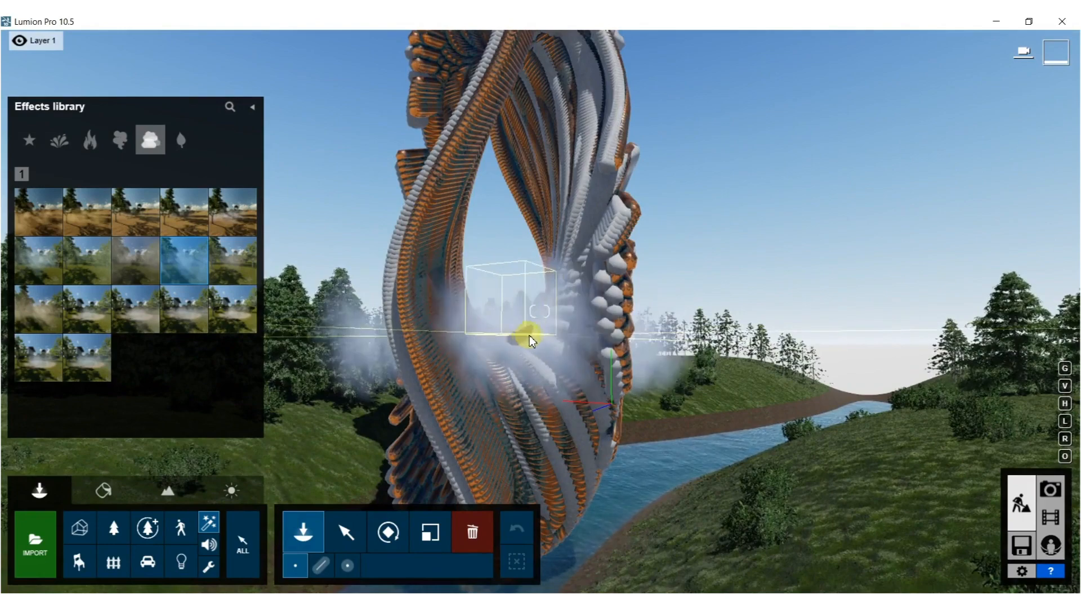
- Place and scale the same fog effect over the wooded slopes on both sides of the river
mouse_move(727, 337)
right_mouse_down()
mouse_move(715, 150)
mouse_move(658, 238)
right_mouse_up()
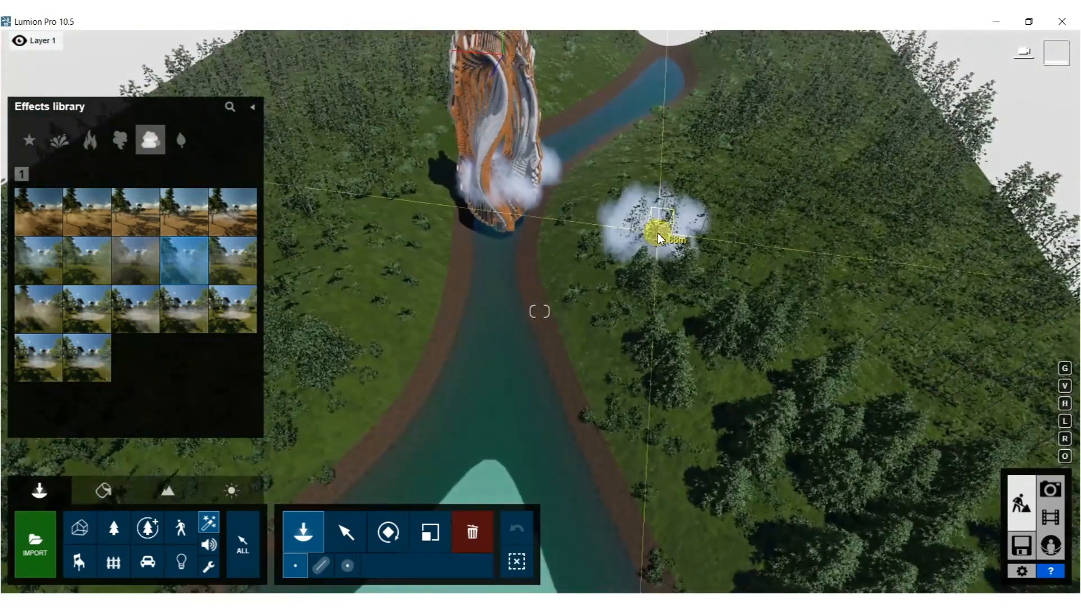
key("l")
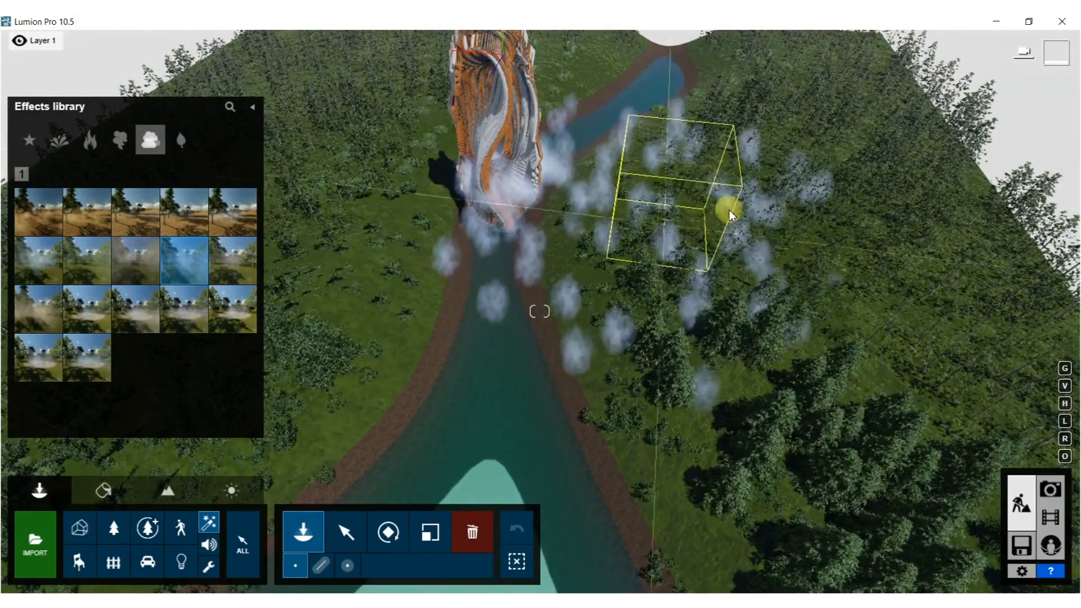
left_click_drag(726, 226, 870, 344)
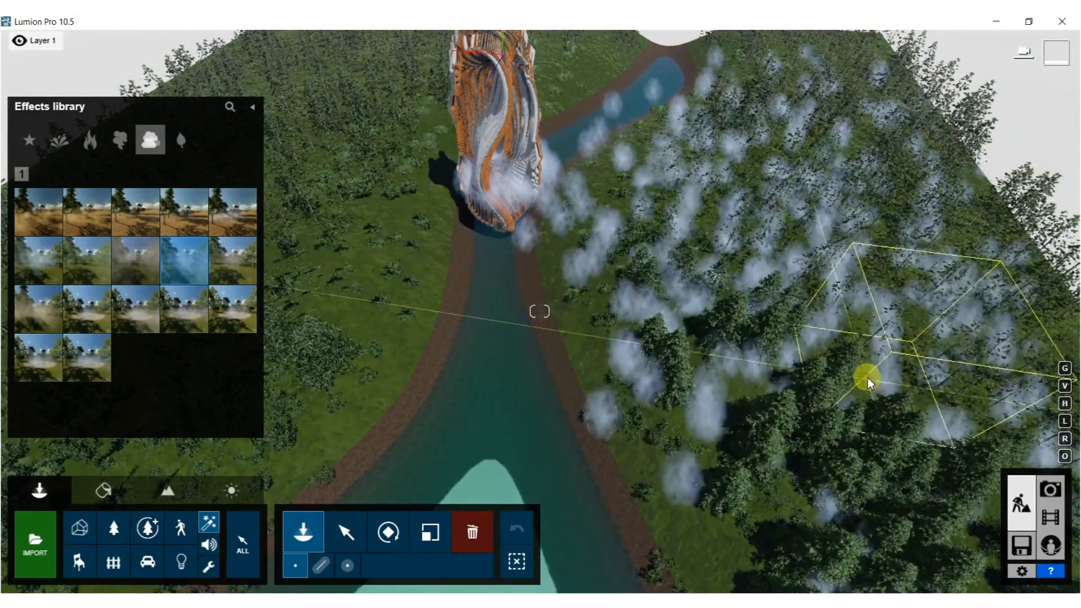
left_click_drag(363, 286, 349, 90)
right_click_drag(352, 158, 387, 130)
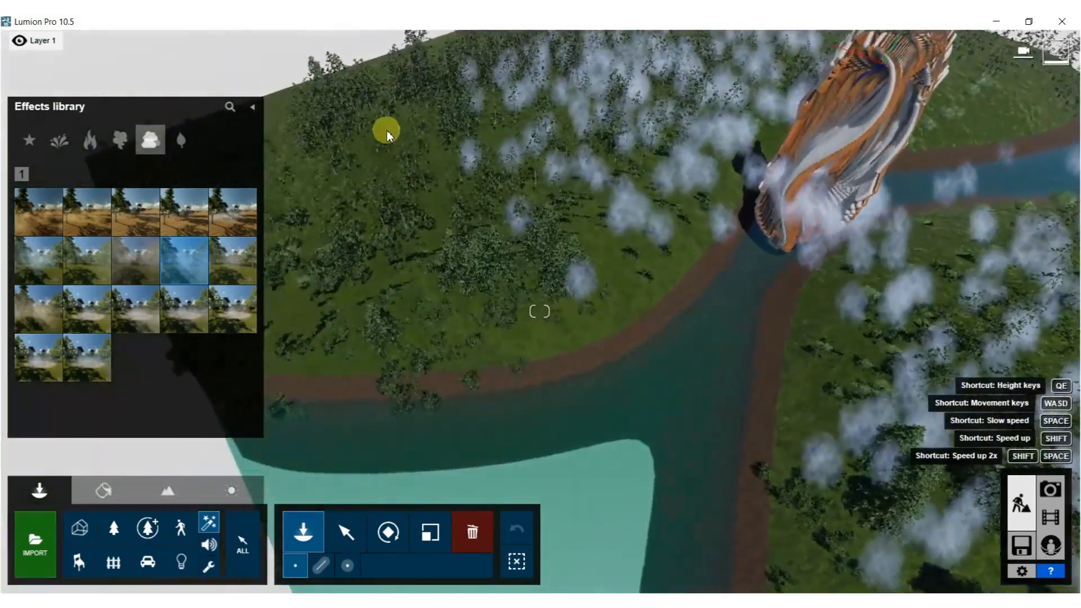
- Select the fog variant second in its row and place it on both riverbanks in front of the sculpture
key("w")
mouse_move(728, 306)
right_mouse_down()
mouse_move(771, 301)
mouse_move(824, 268)
mouse_move(681, 349)
mouse_move(601, 374)
mouse_move(693, 313)
right_mouse_up()
key("s")
left_click(190, 327)
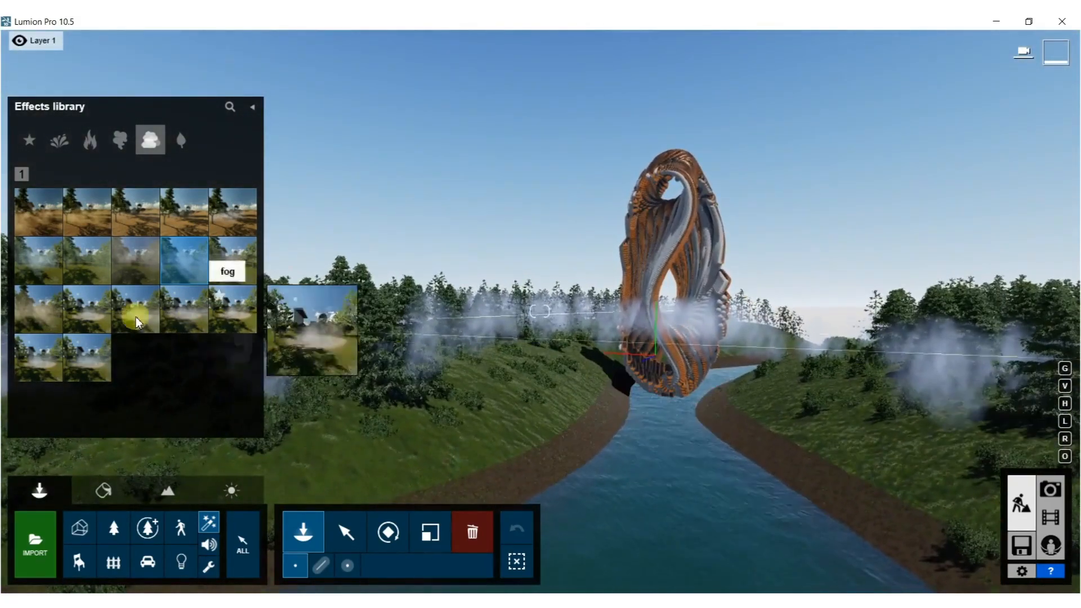
left_click(90, 265)
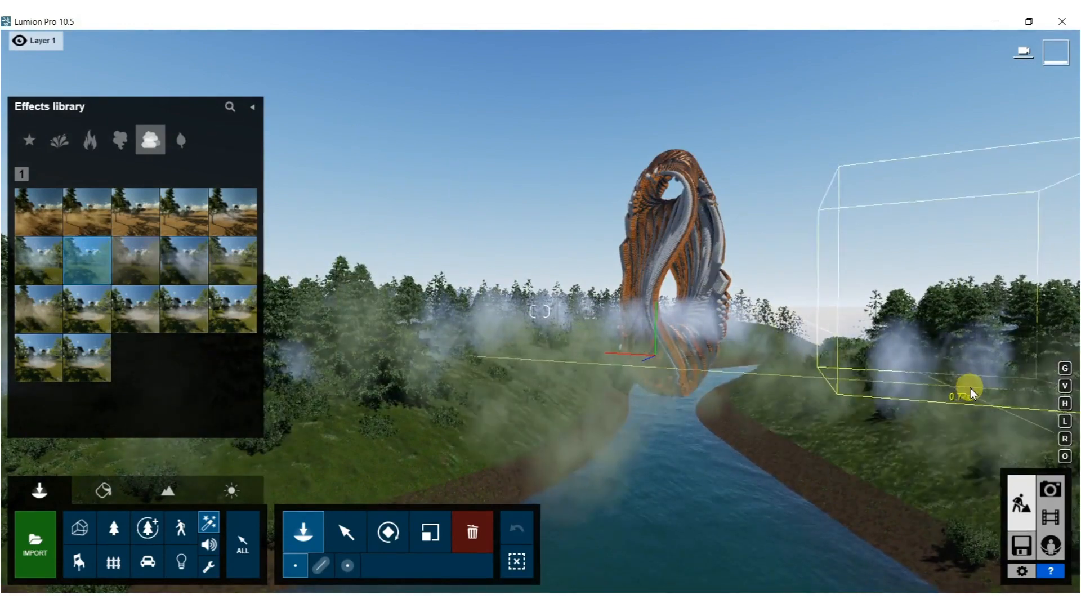
left_click(995, 389)
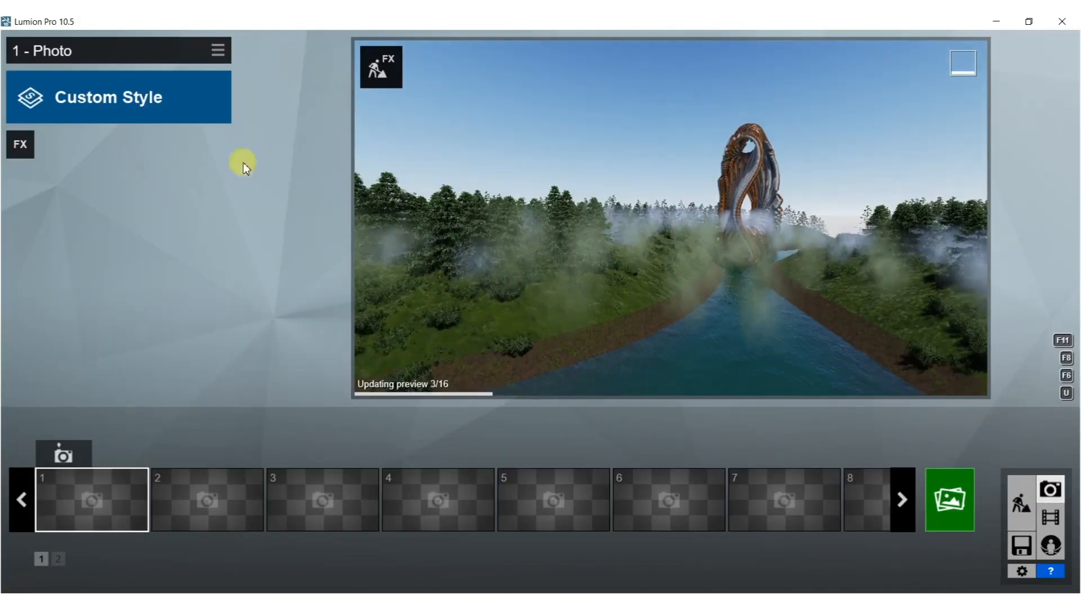
- Apply the Realistic style to the photo and add the Sun effect
left_click(106, 97)
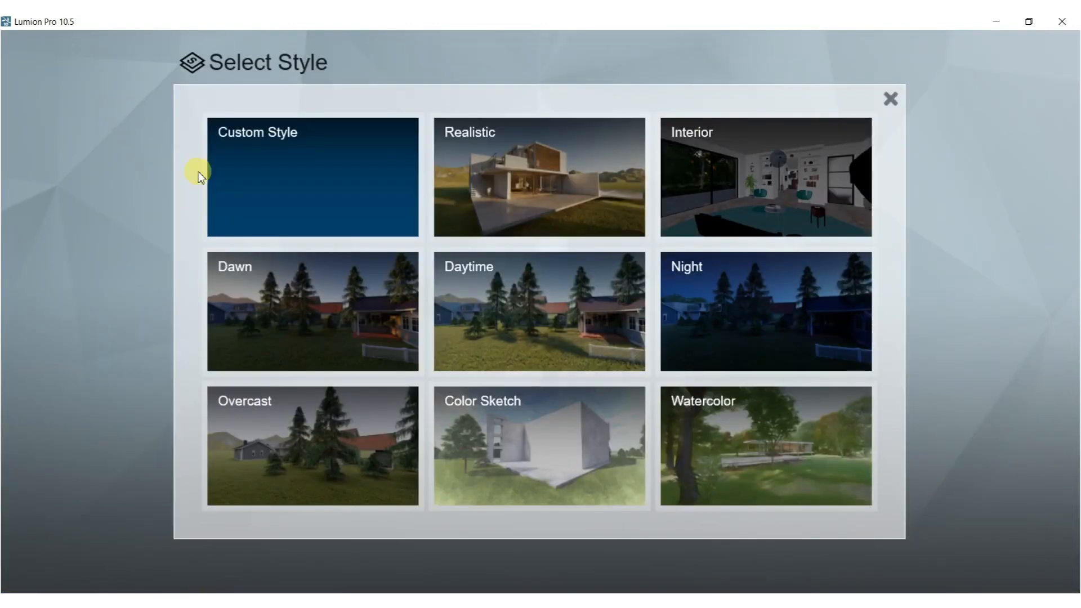
left_click(511, 167)
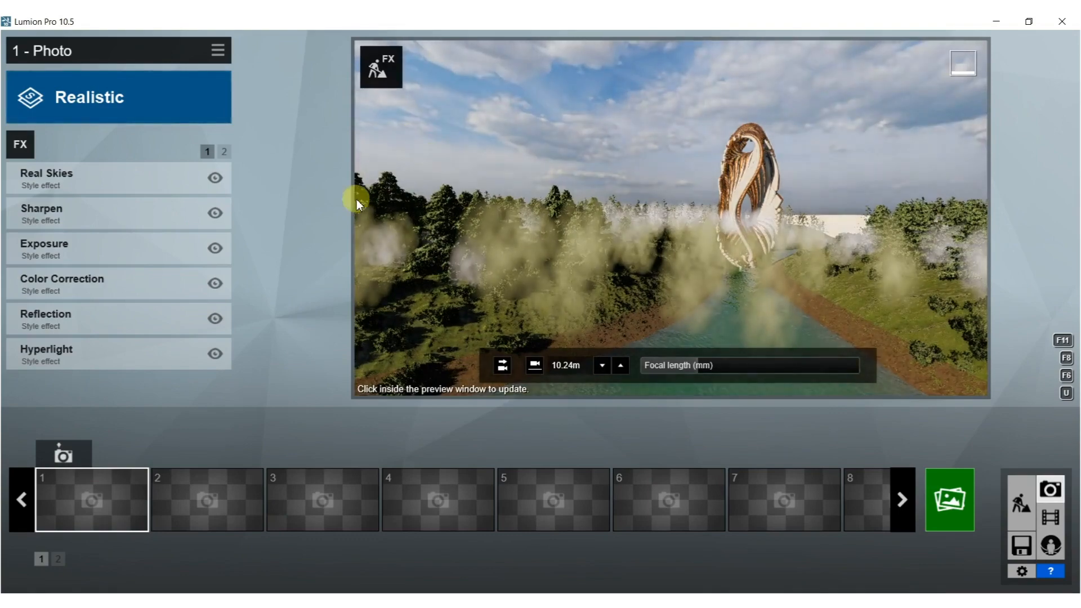
left_click(20, 144)
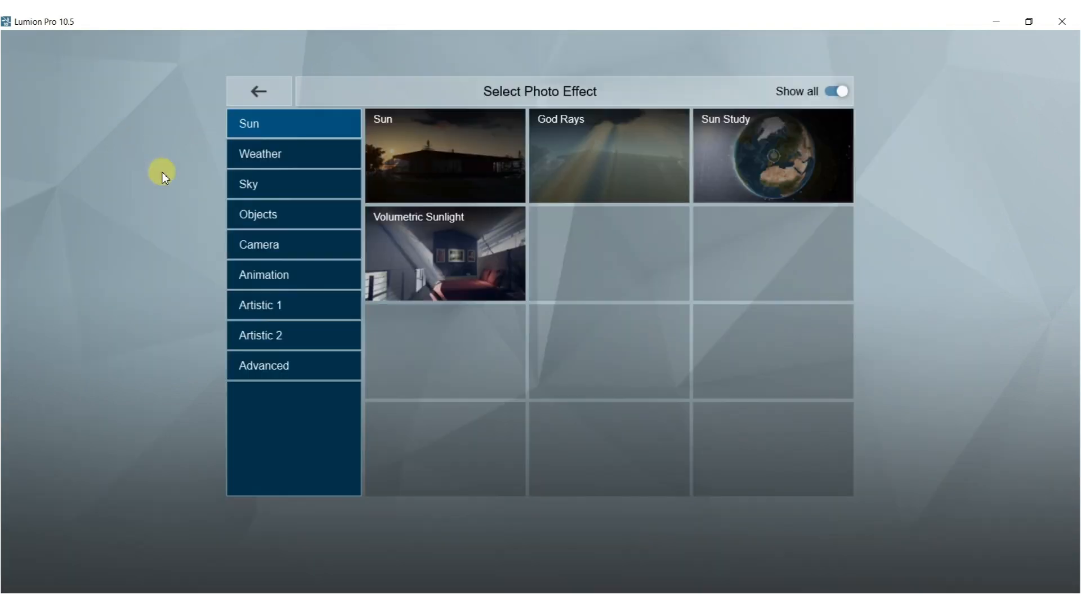
left_click(399, 138)
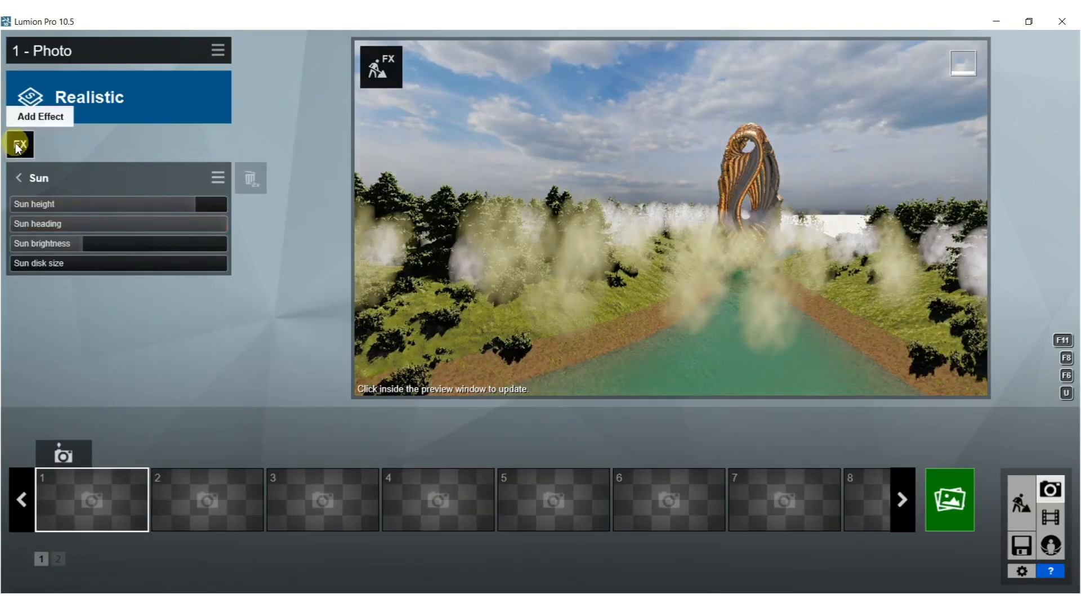
- Add the 2-Point Perspective camera effect to the photo
left_click(20, 144)
left_click(264, 245)
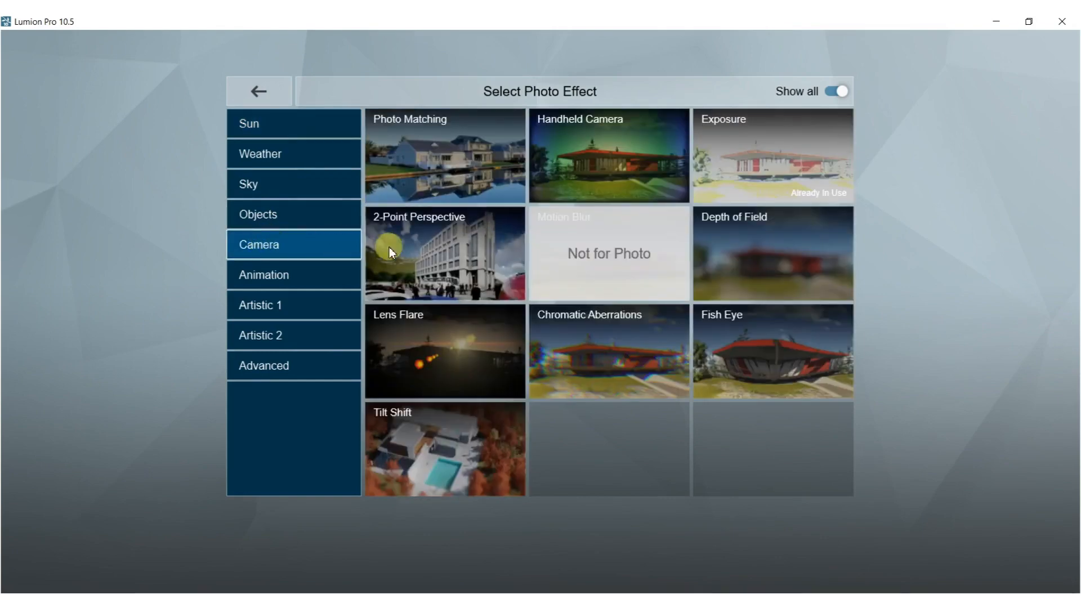
left_click(419, 257)
- Bring the photo camera low and close to the sculpture and set the focal length to 34.5 mm
right_click_drag(515, 217, 535, 232)
key("w")
key("w")
key("s")
right_click_drag(563, 338, 570, 293)
left_click_drag(703, 370, 739, 370)
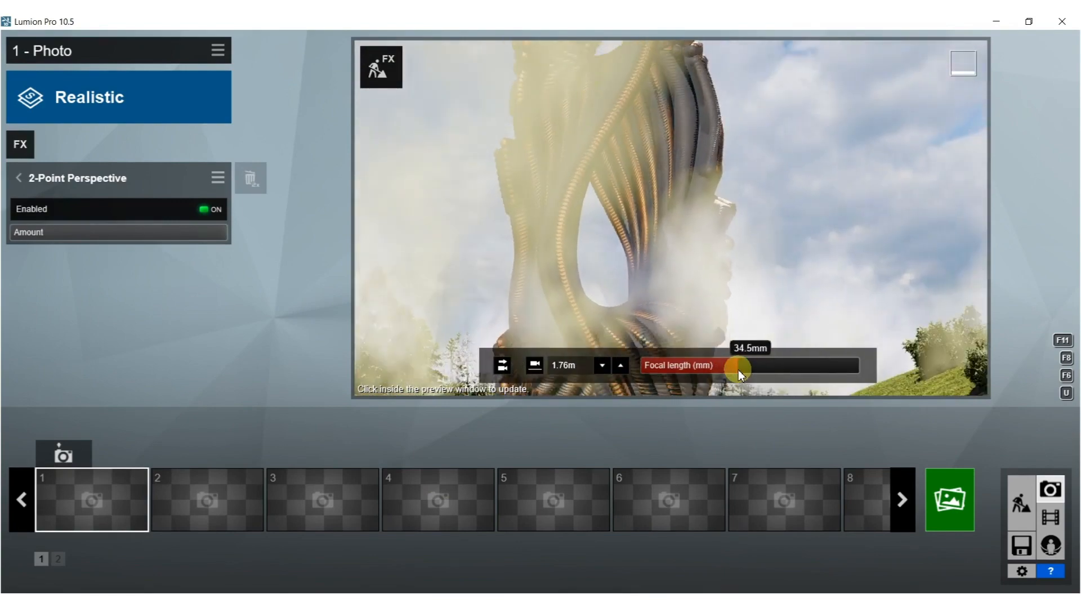
- Frame the whole sculpture above the river, update the preview and store the camera in photo slot 1
mouse_move(732, 315)
right_mouse_down()
mouse_move(731, 394)
mouse_move(723, 309)
right_mouse_up()
key("s")
key("s")
key("d")
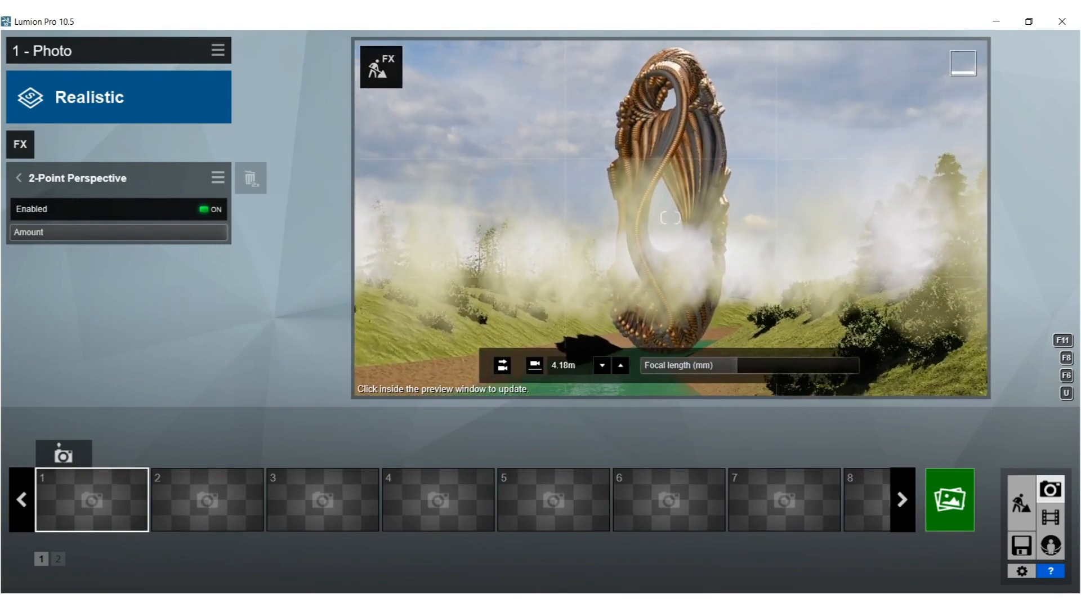
right_click_drag(709, 223, 707, 218)
left_click(707, 218)
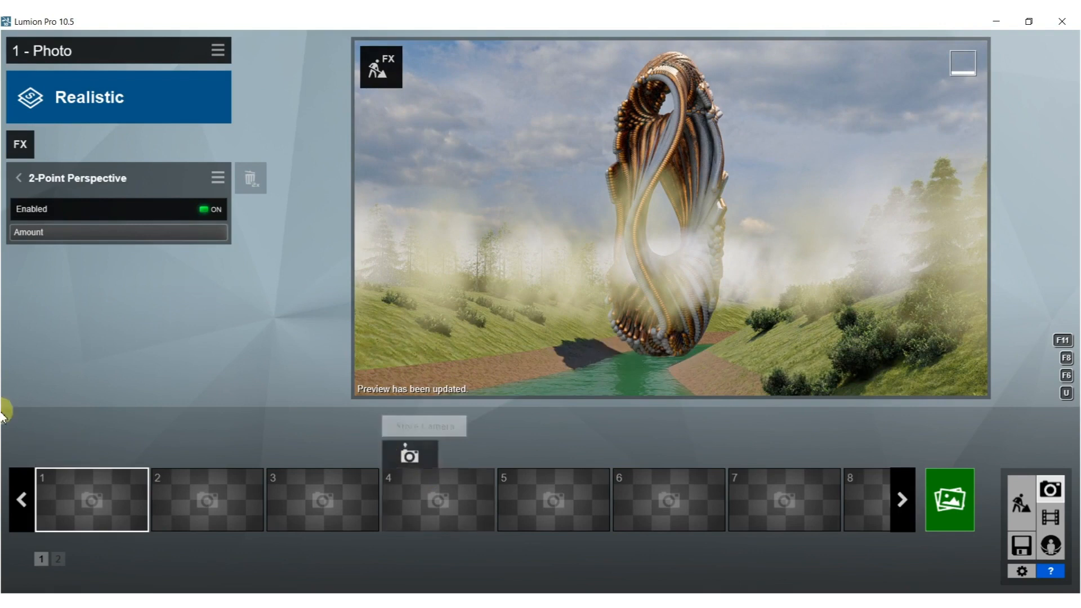
left_click(64, 457)
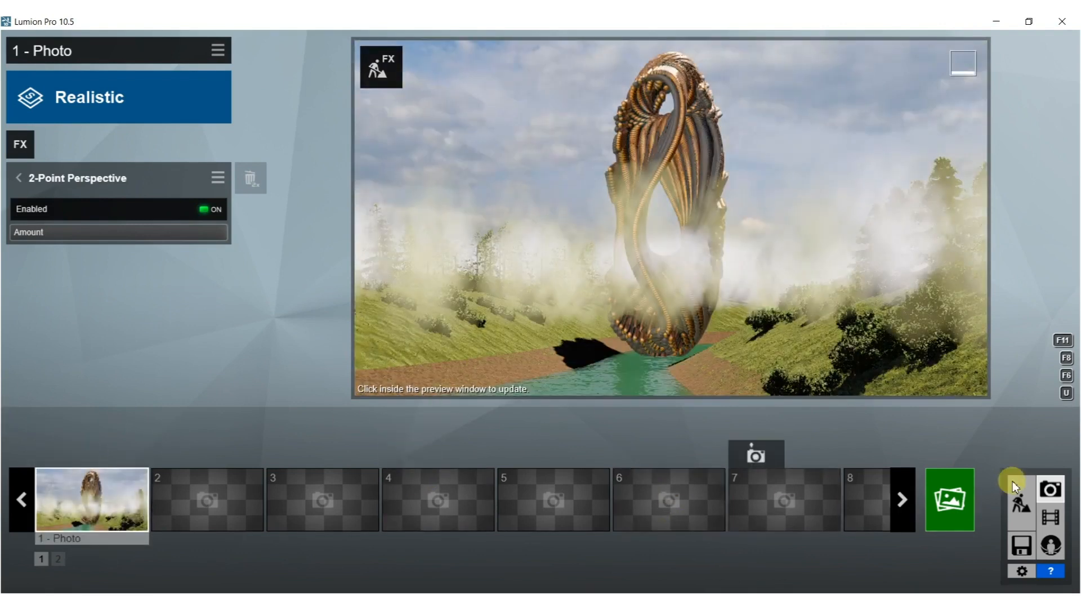
- Return to build mode and delete the greenish fog effects from the riverbanks
left_click(1021, 500)
right_click_drag(620, 227, 417, 309)
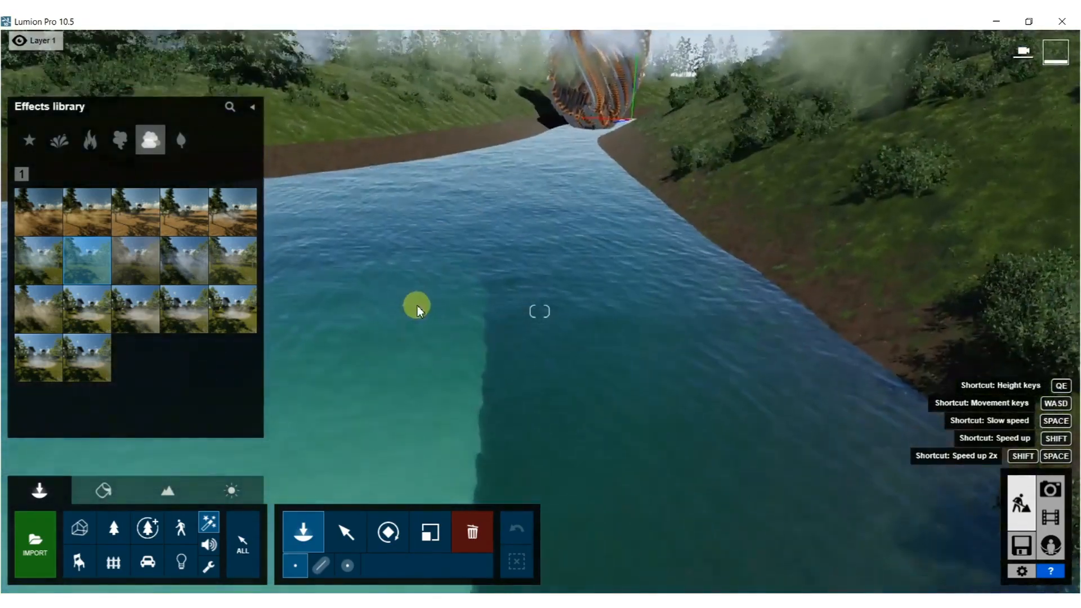
left_click(476, 529)
right_click_drag(573, 205, 580, 242)
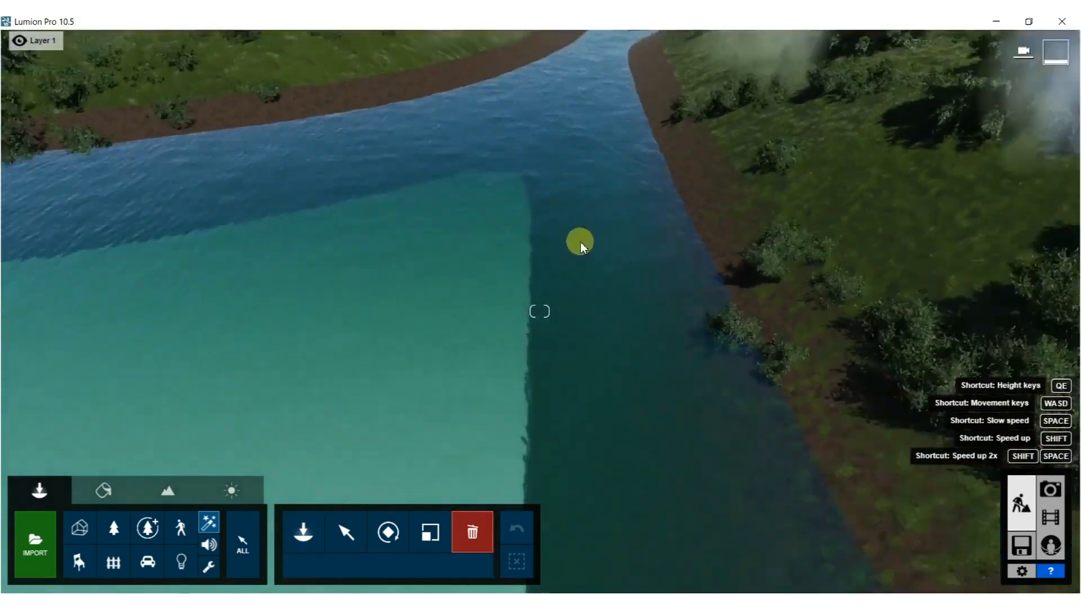
scroll(563, 228, "down", 5)
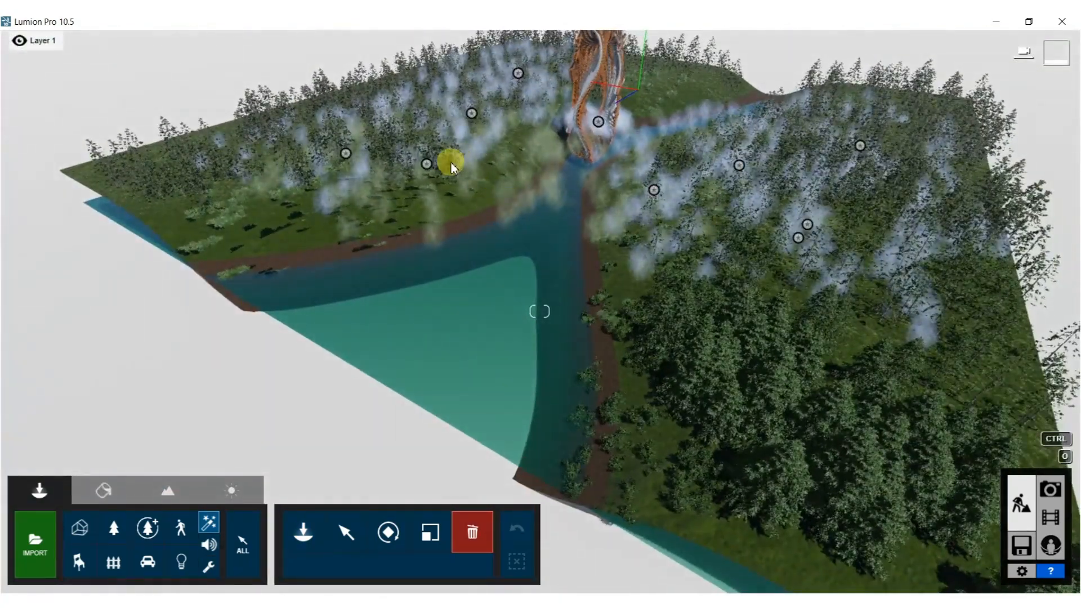
left_click(427, 164)
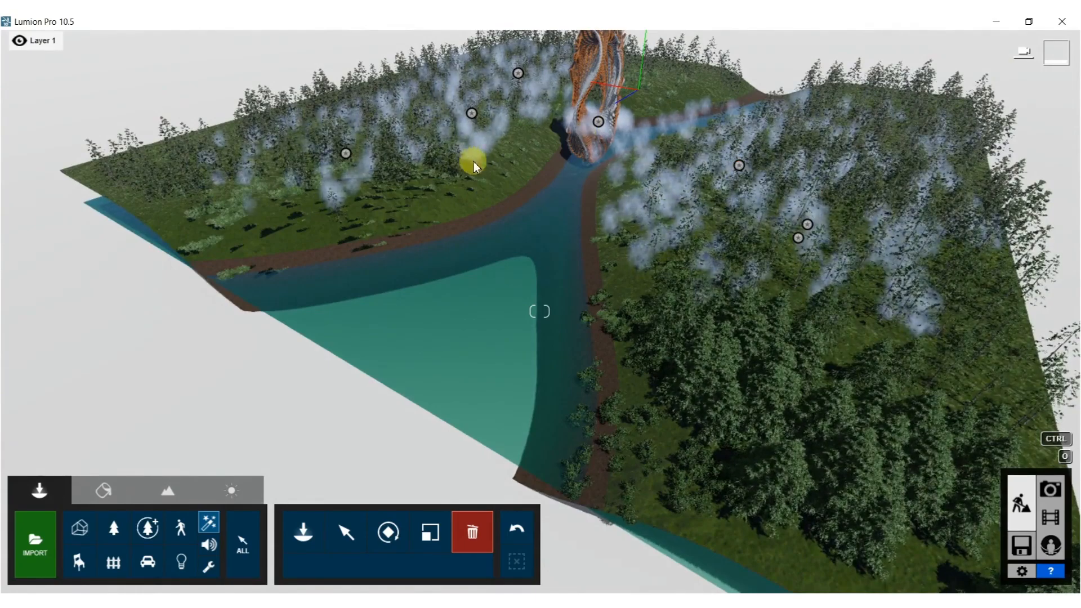
- Choose a leafy green shrub from the nature library and plant clusters of it on the sculpture's shadow-side bank
scroll(473, 163, "up", 10)
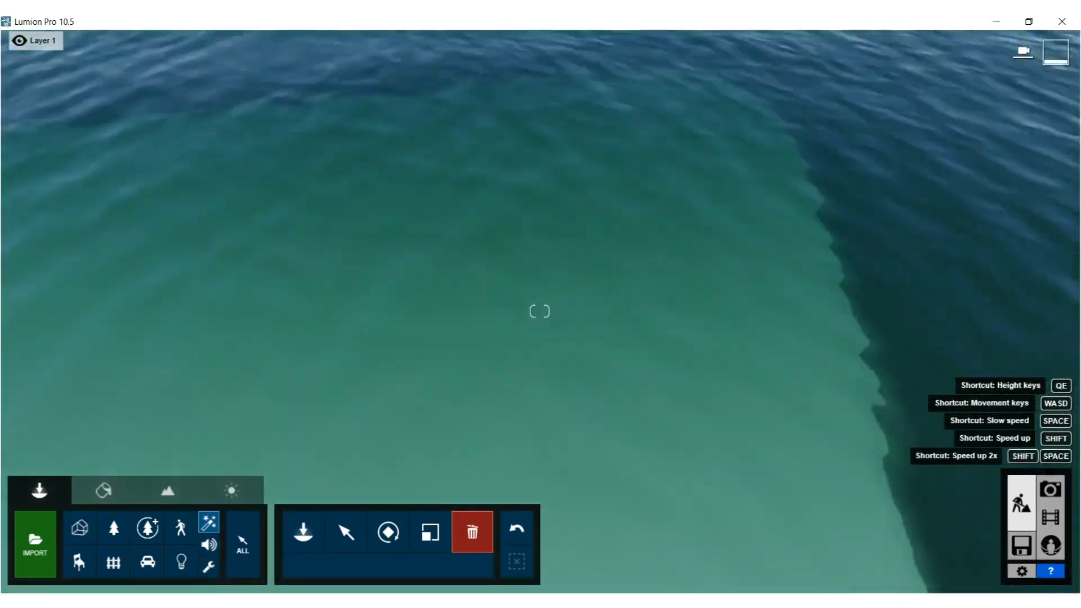
mouse_move(539, 311)
right_mouse_down()
mouse_move(535, 158)
mouse_move(515, 197)
mouse_move(501, 293)
right_mouse_up()
key("w")
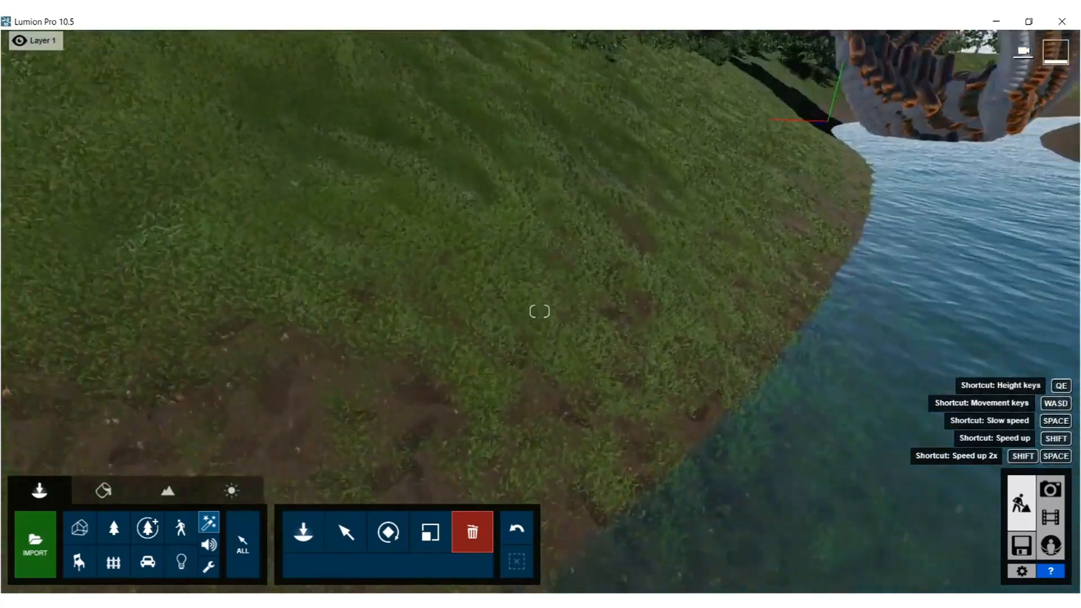
right_click_drag(394, 220, 347, 251)
right_click_drag(461, 154, 636, 73)
key("s")
mouse_move(450, 251)
right_mouse_down()
mouse_move(408, 293)
mouse_move(421, 223)
right_mouse_up()
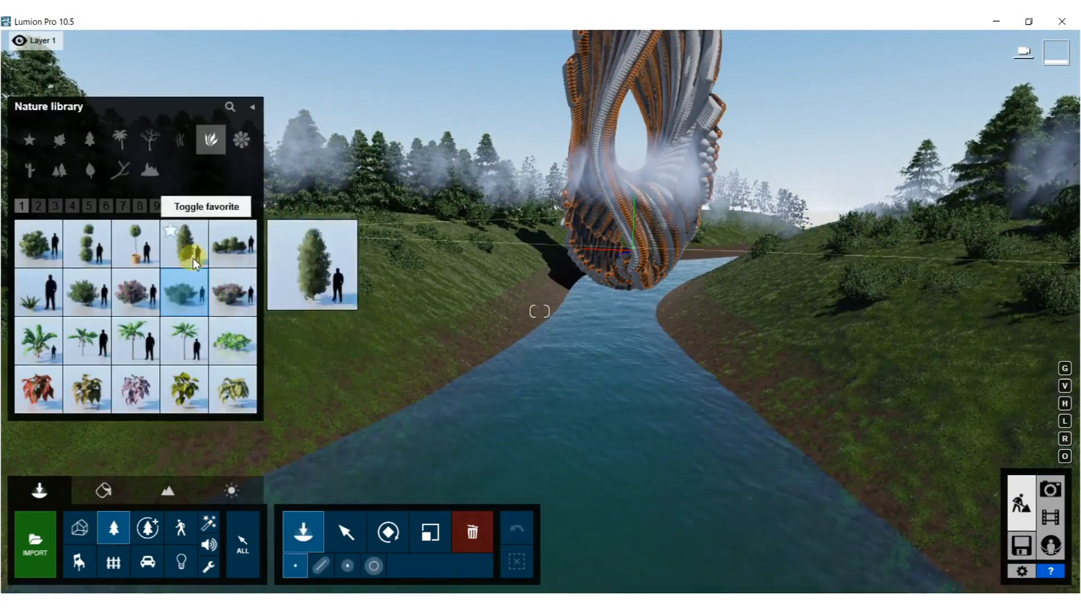
left_click(80, 292)
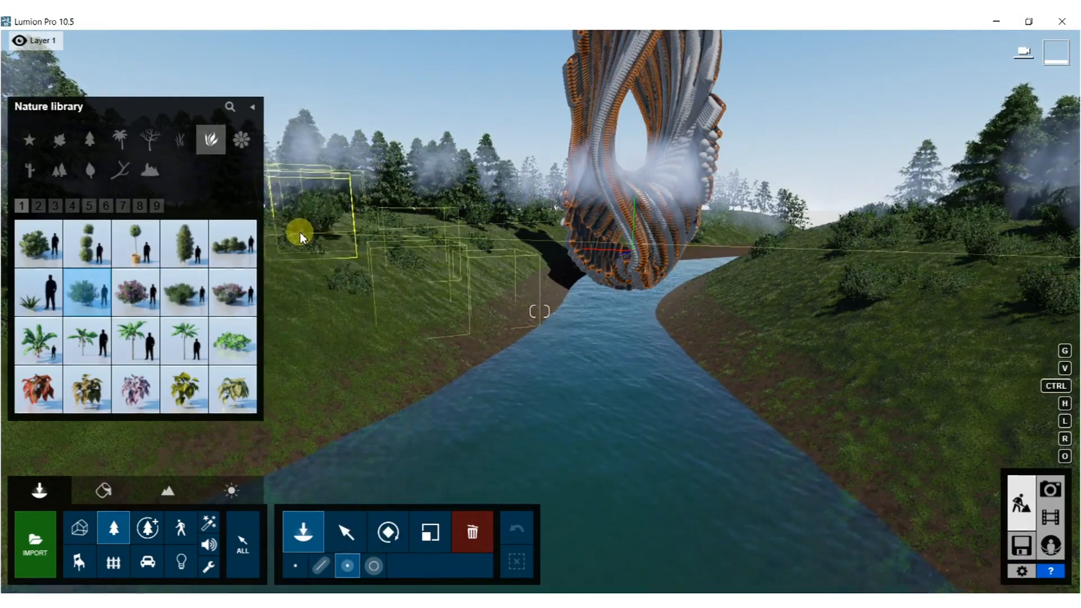
left_click(300, 232)
left_click(276, 240)
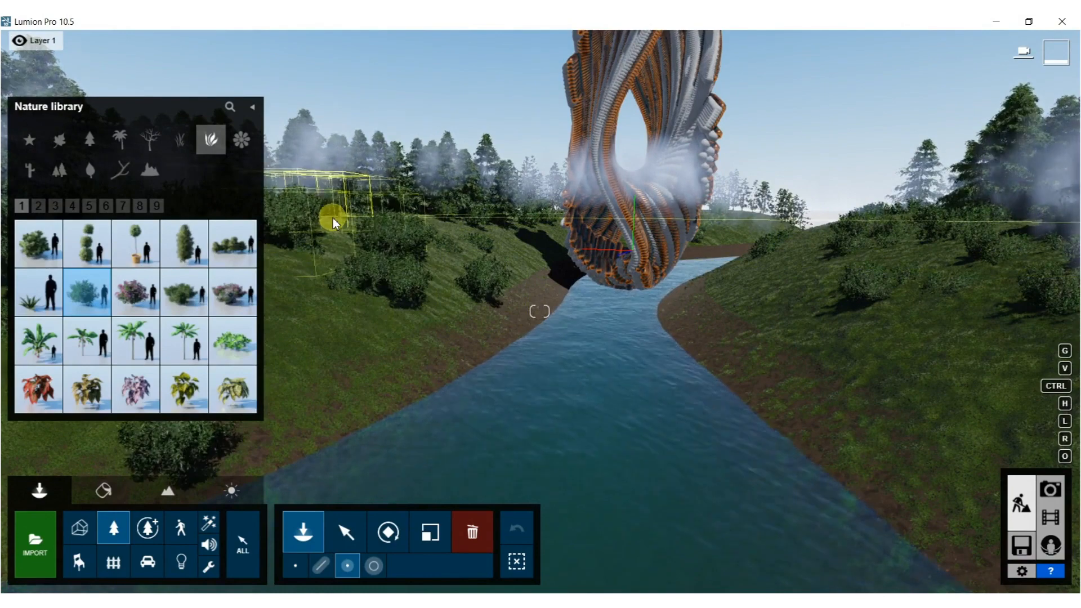
left_click(352, 222)
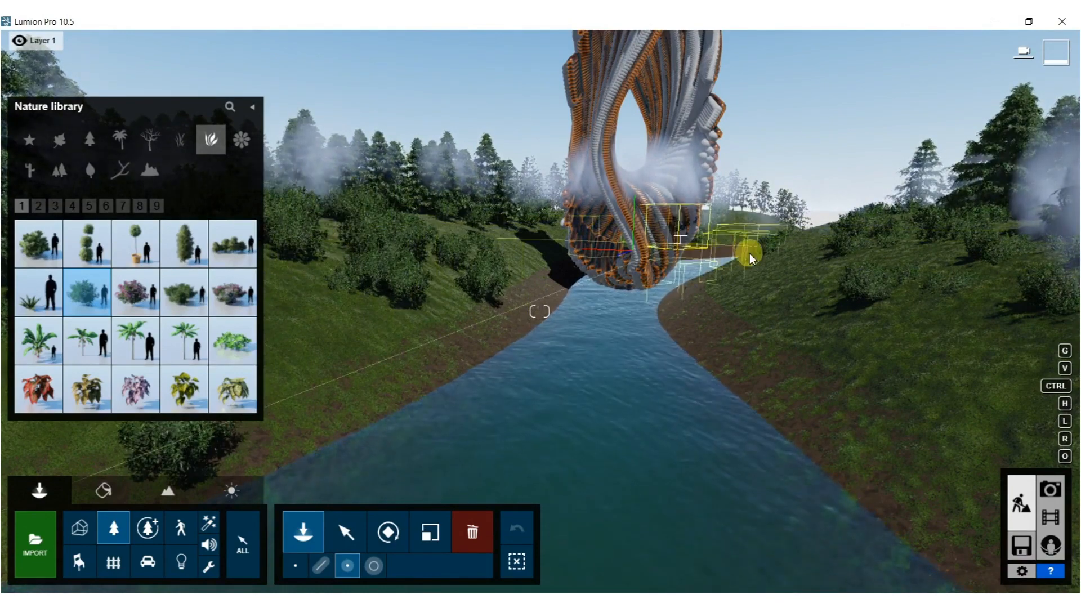
- Plant clusters of the same shrub along the bank opposite the sculpture's shadow
left_click(883, 261)
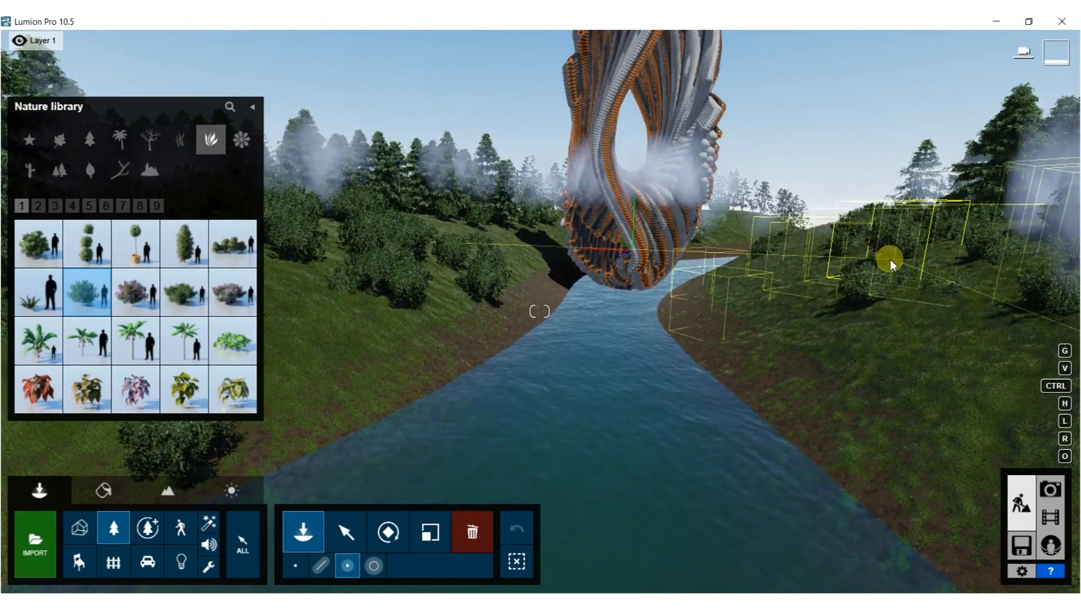
left_click(857, 235)
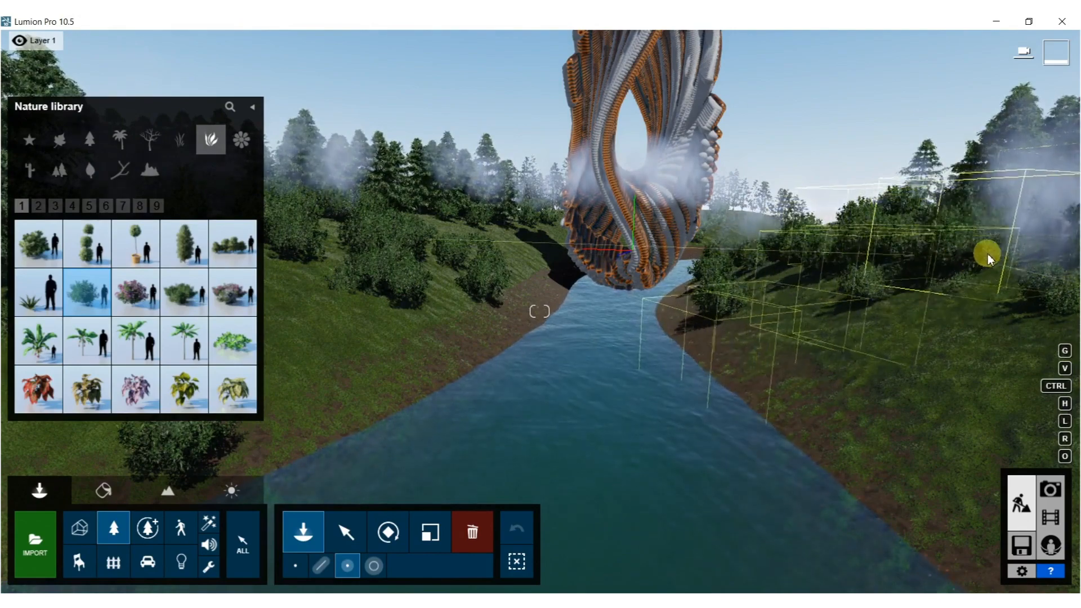
left_click(1005, 256)
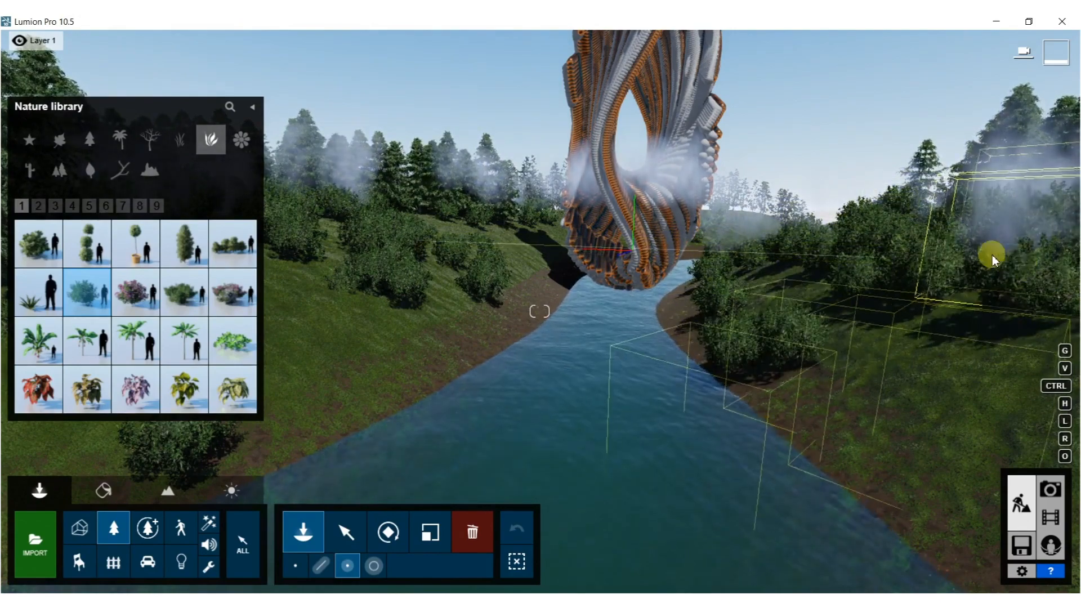
- Return to photo mode and recall the camera stored in photo slot 1
key("shift+s")
right_click_drag(988, 254, 882, 207)
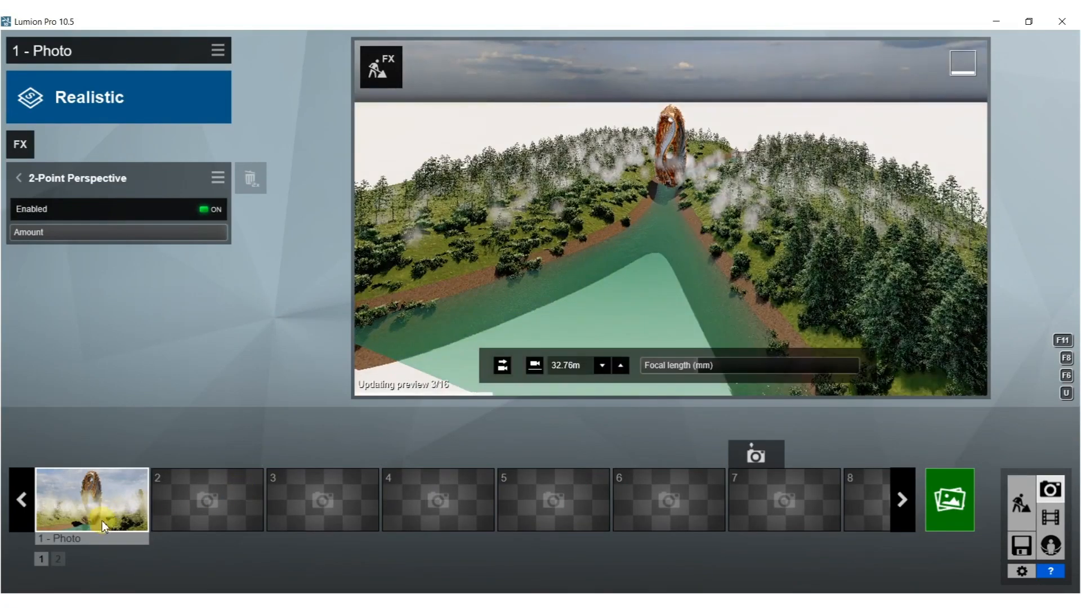
key("shift+1")
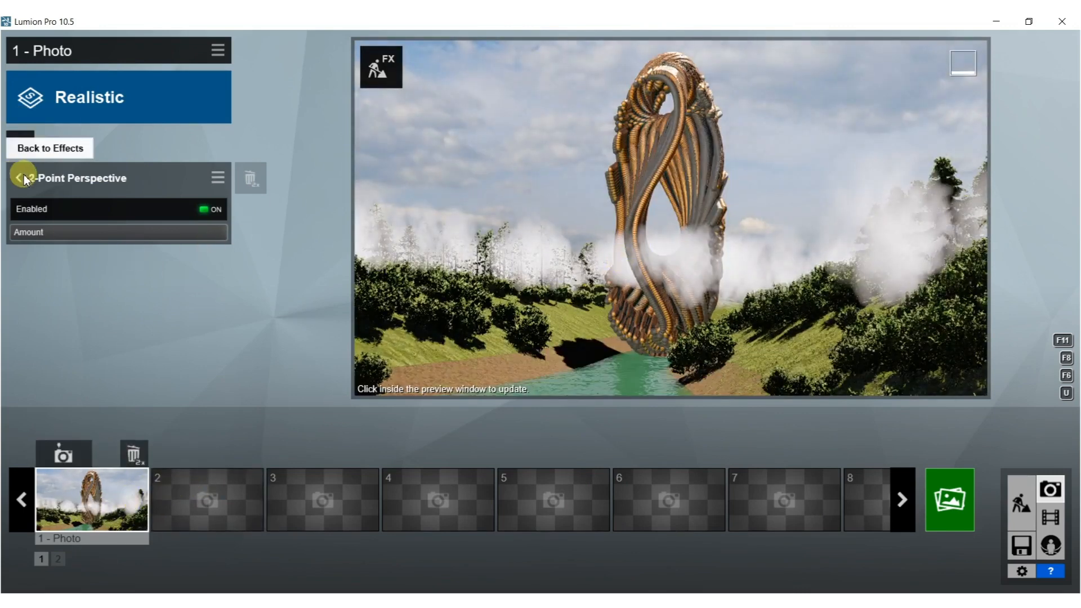
- Edit the scene from the photo view and delete the shrubs blocking the sculpture's base on the bank opposite its shadow
left_click(390, 84)
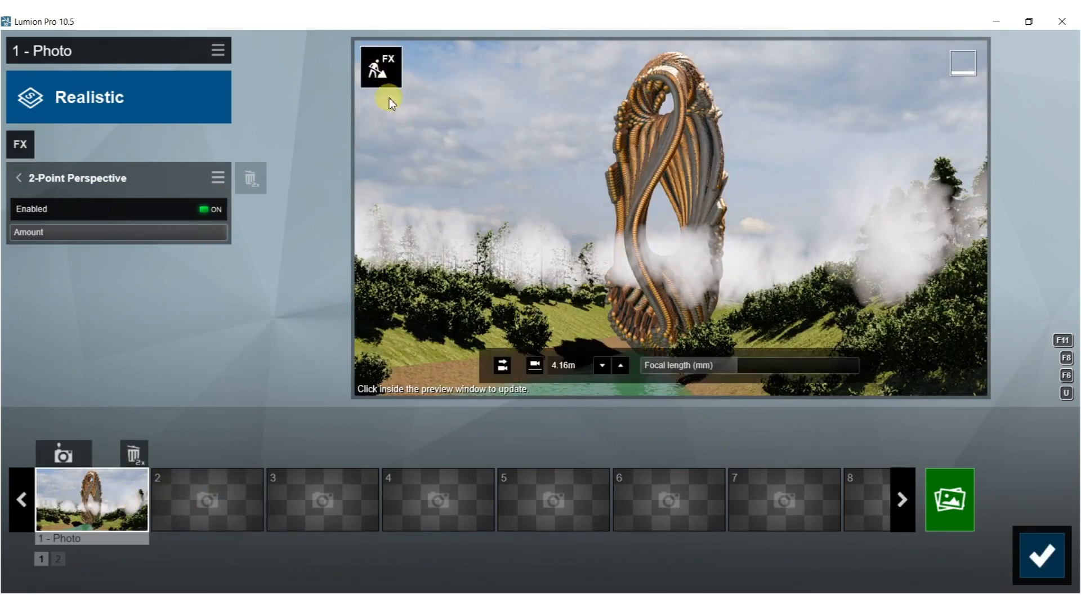
left_click(472, 532)
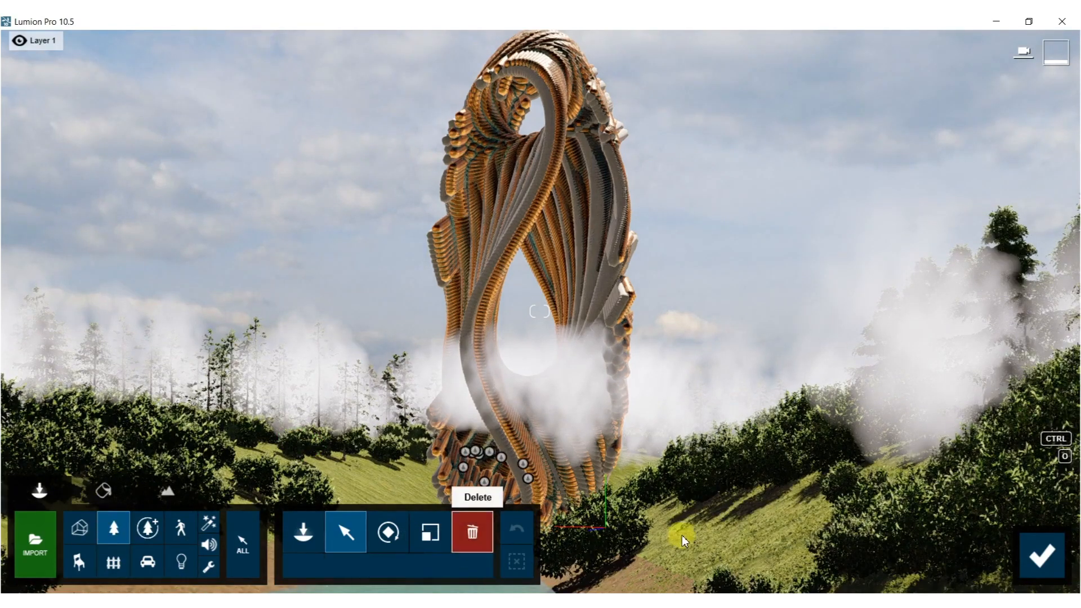
left_click(603, 555)
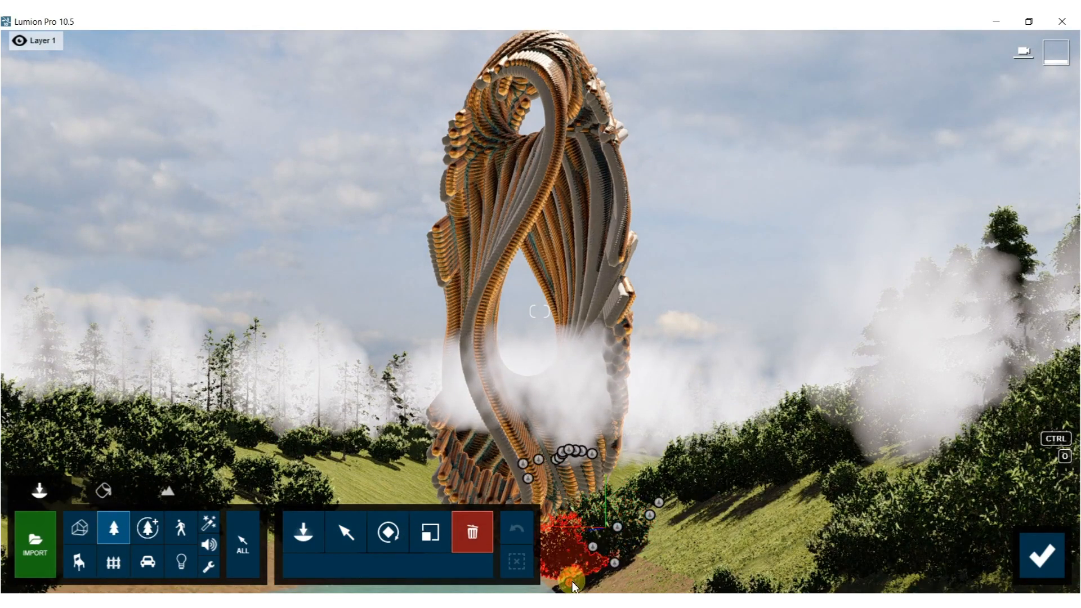
left_click(602, 562)
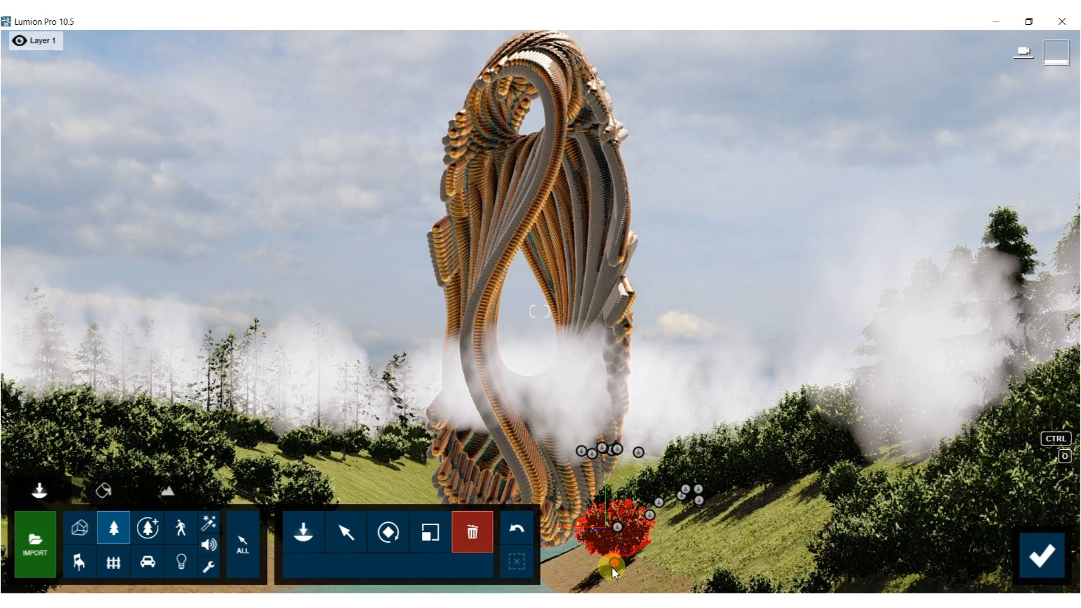
left_click(614, 565)
left_click(620, 526)
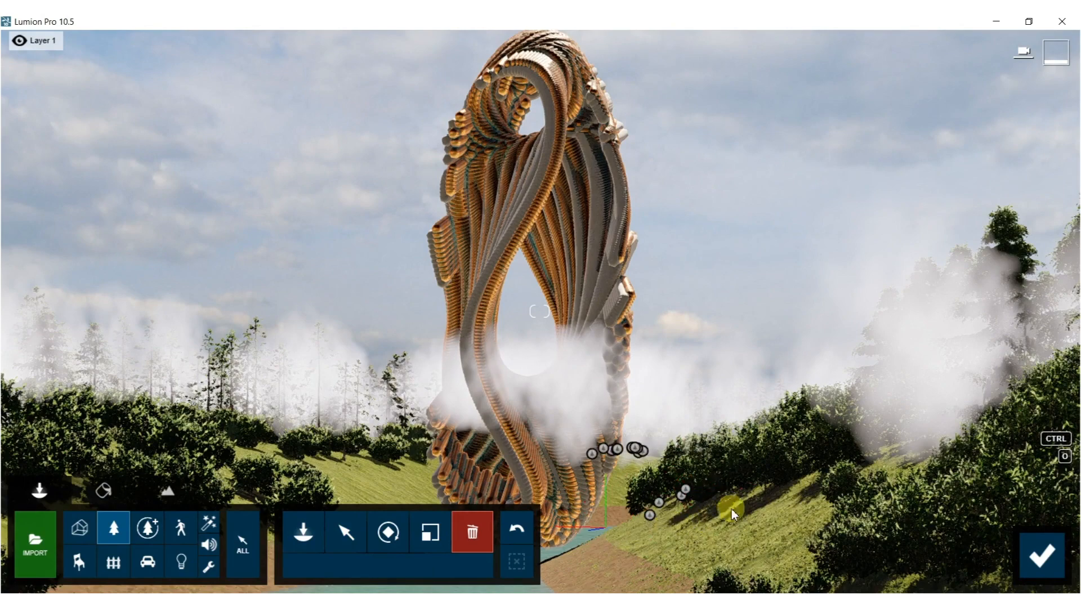
- Delete the shrubs on the brown shoreline of the shadow-side bank, then return to the photo slot 1 camera and refresh the preview
right_click_drag(730, 487, 820, 340)
left_click(774, 314)
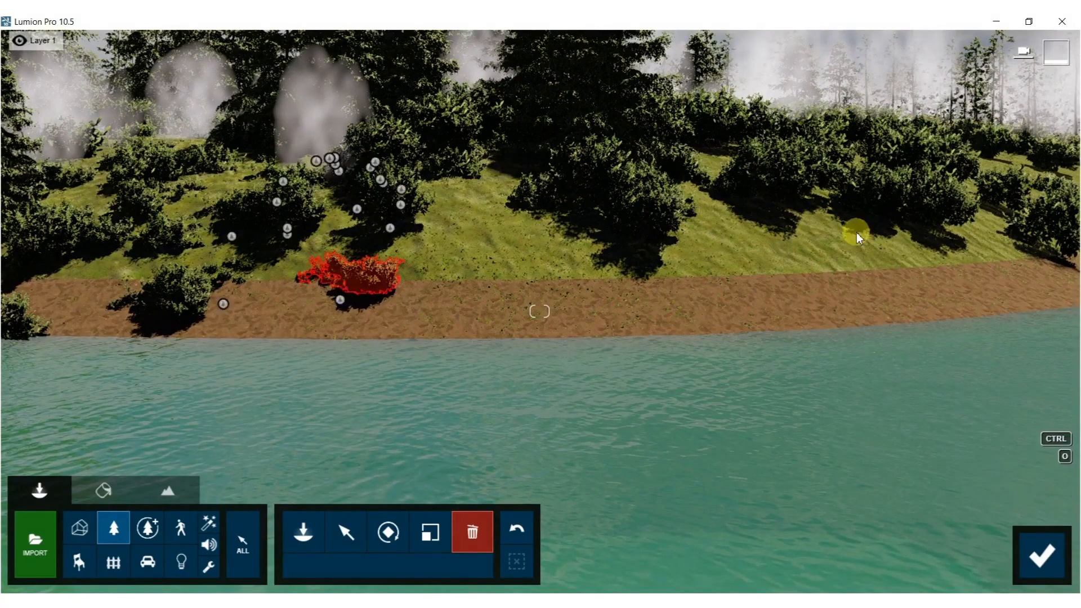
mouse_move(982, 234)
right_mouse_down()
mouse_move(1020, 229)
mouse_move(912, 255)
mouse_move(900, 372)
right_mouse_up()
left_click(899, 256)
left_click(1045, 556)
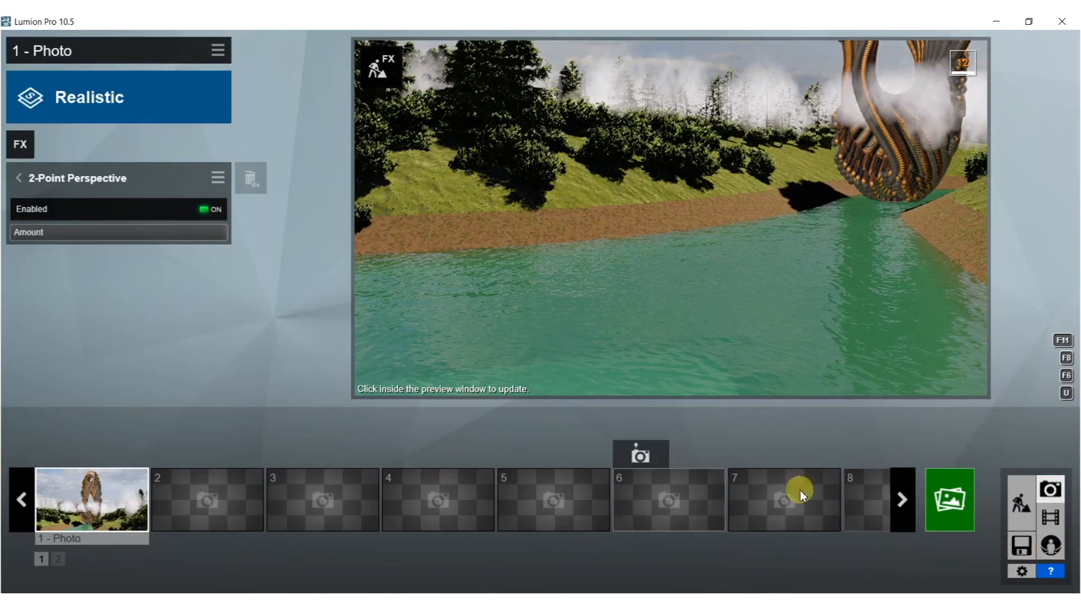
left_click(85, 492)
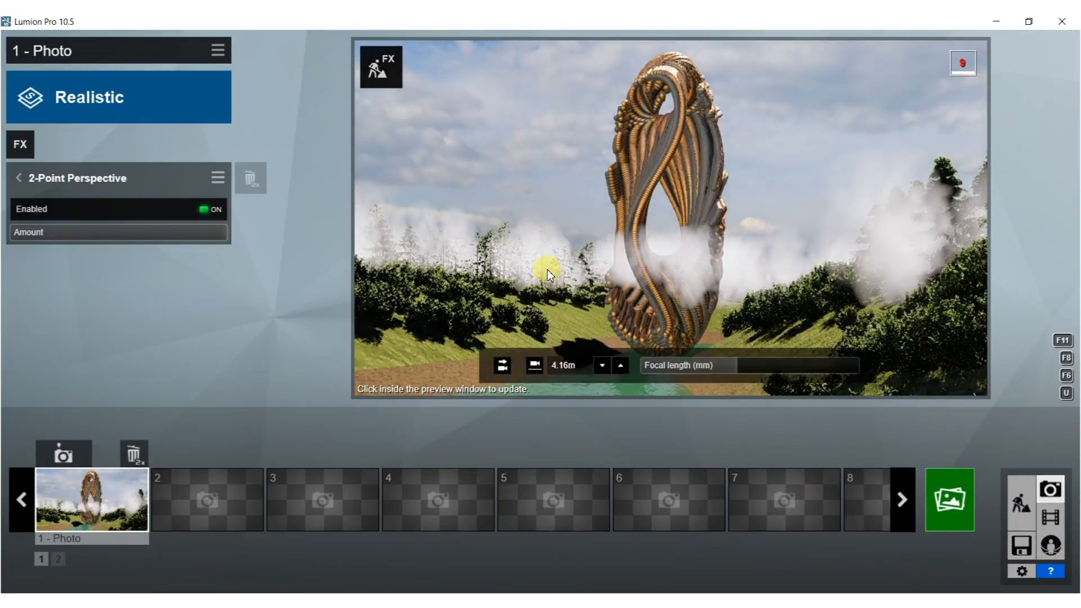
left_click(552, 234)
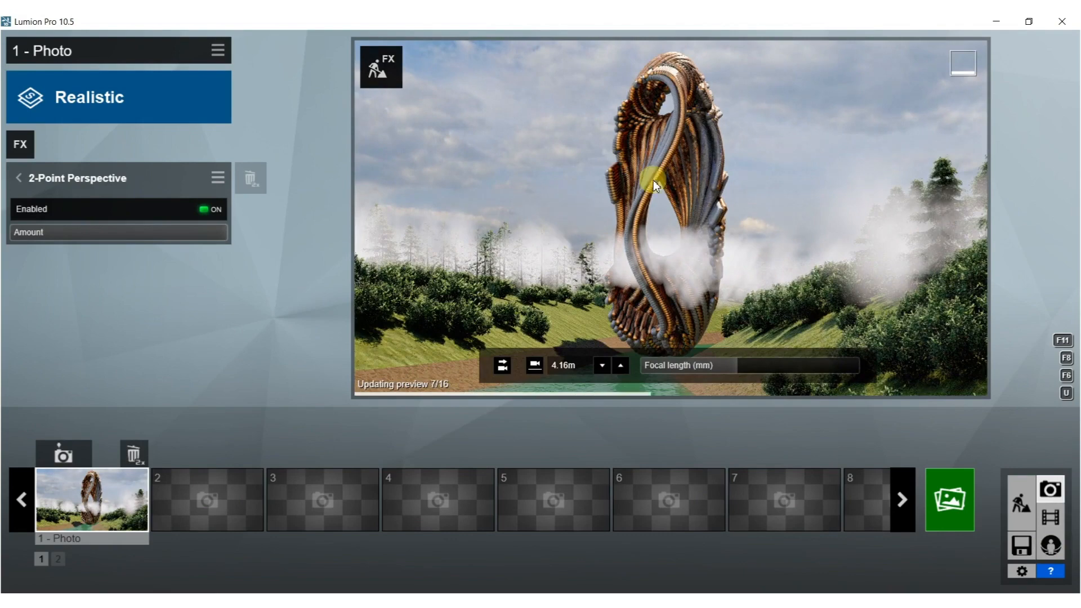
- Adjust the Sun effect's height to about 13.4° and turn its heading to light the sculpture's front, refreshing the preview
left_click(21, 179)
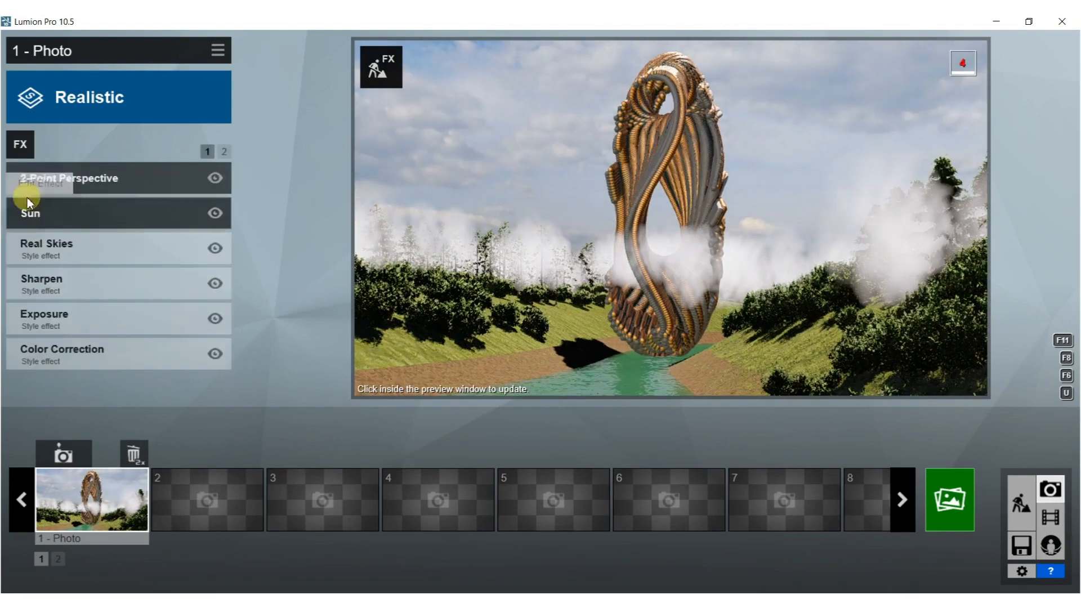
left_click(57, 212)
left_click(139, 202)
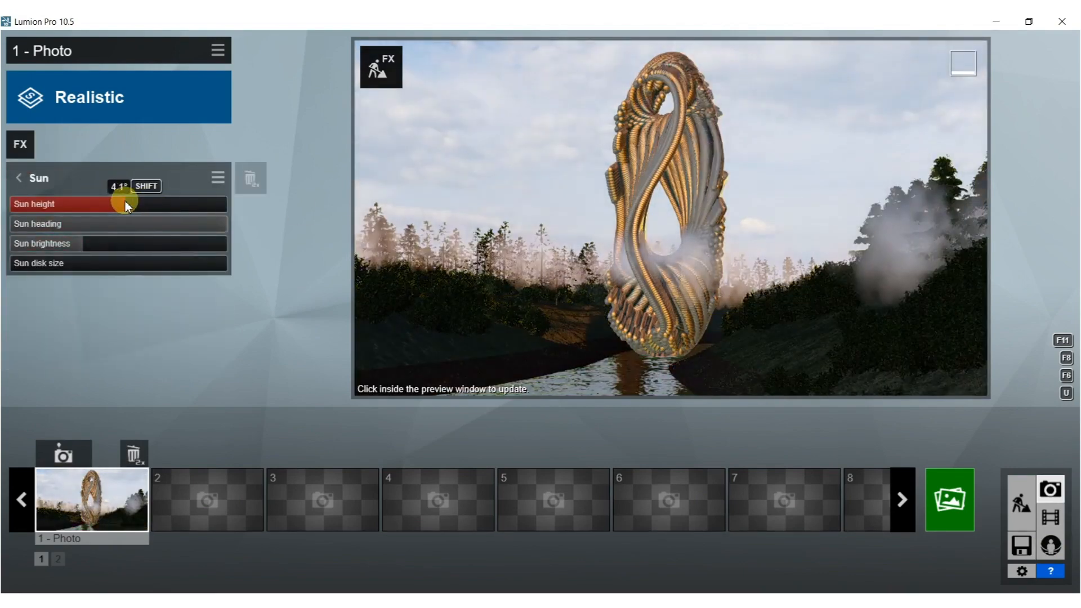
mouse_move(139, 202)
left_mouse_down()
mouse_move(25, 221)
mouse_move(184, 224)
mouse_move(111, 221)
mouse_move(140, 218)
left_mouse_up()
left_click(611, 238)
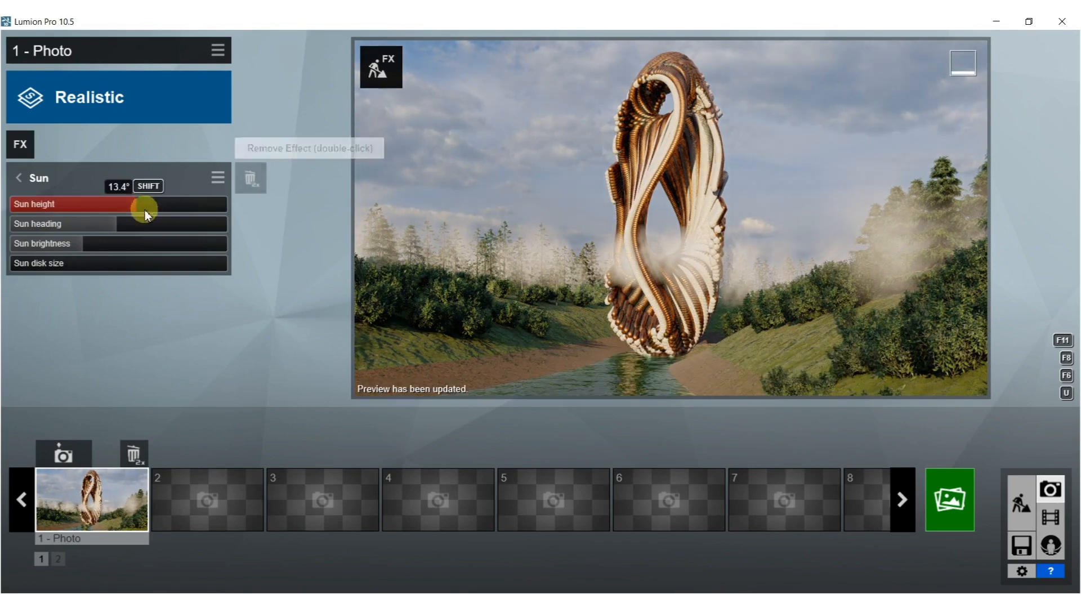
- Disable the Real Skies style effect and refresh the photo preview
left_click(22, 178)
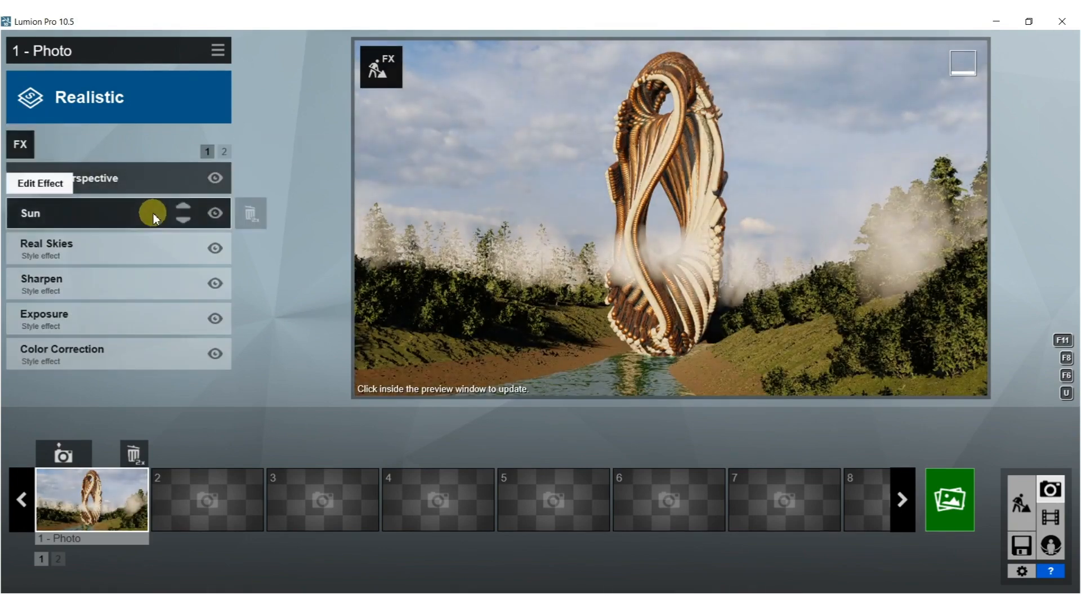
left_click(219, 246)
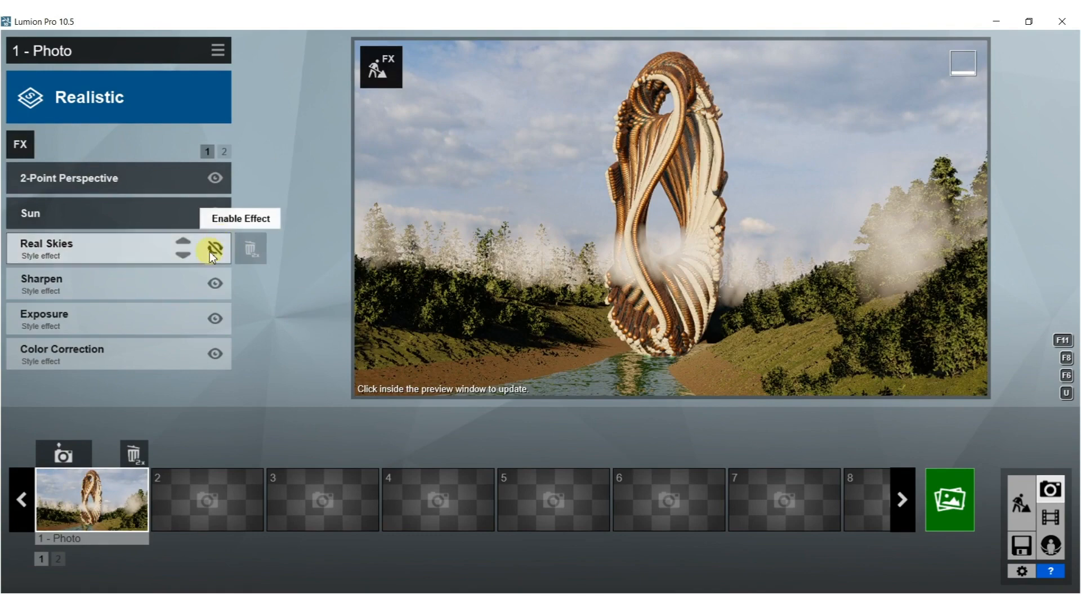
left_click(536, 148)
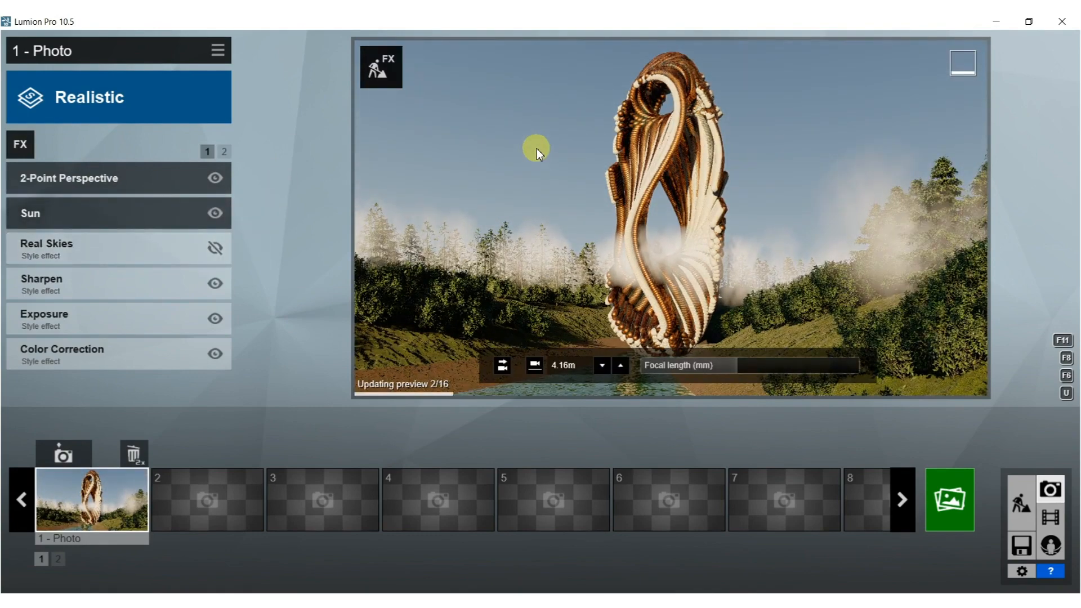
- Add a Sky and Clouds effect with master cloud amount 1.0 and slightly more low clouds, then refresh the preview
left_click(19, 148)
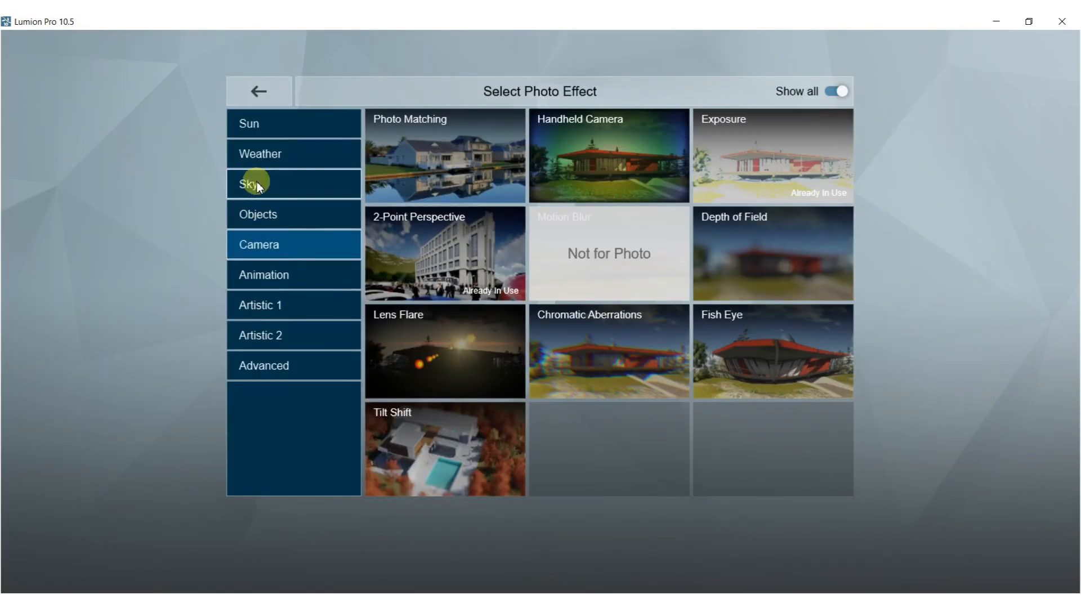
left_click(258, 186)
left_click(743, 152)
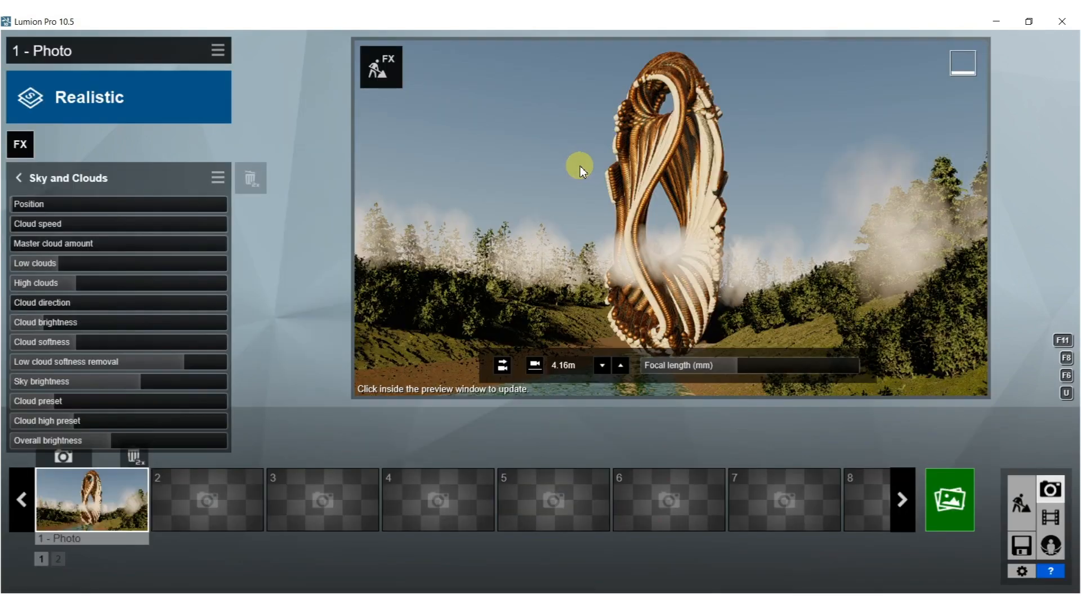
left_click_drag(77, 255, 278, 253)
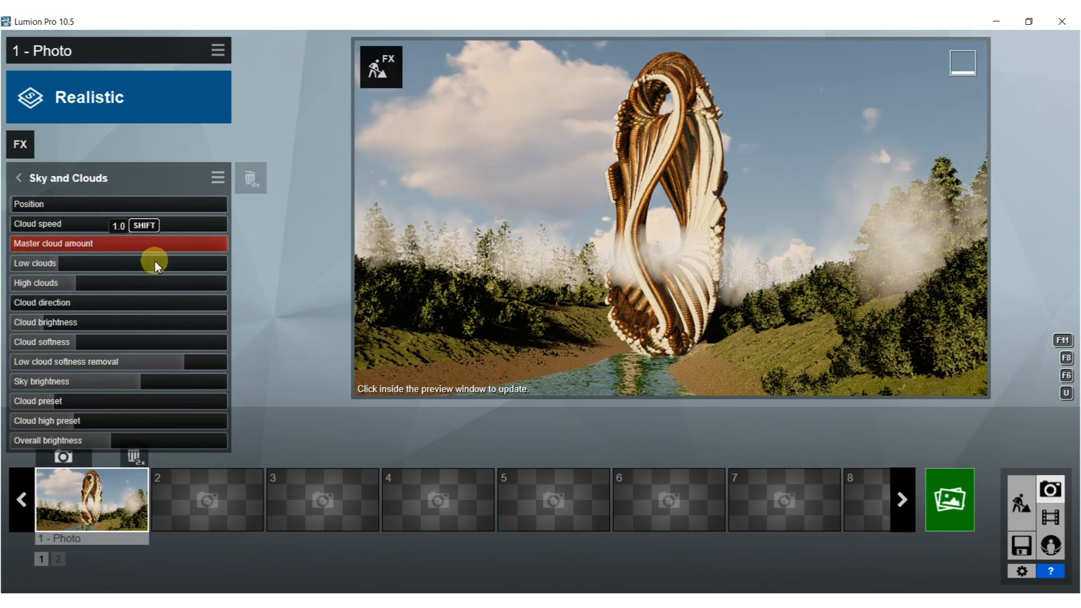
left_click_drag(54, 271, 78, 269)
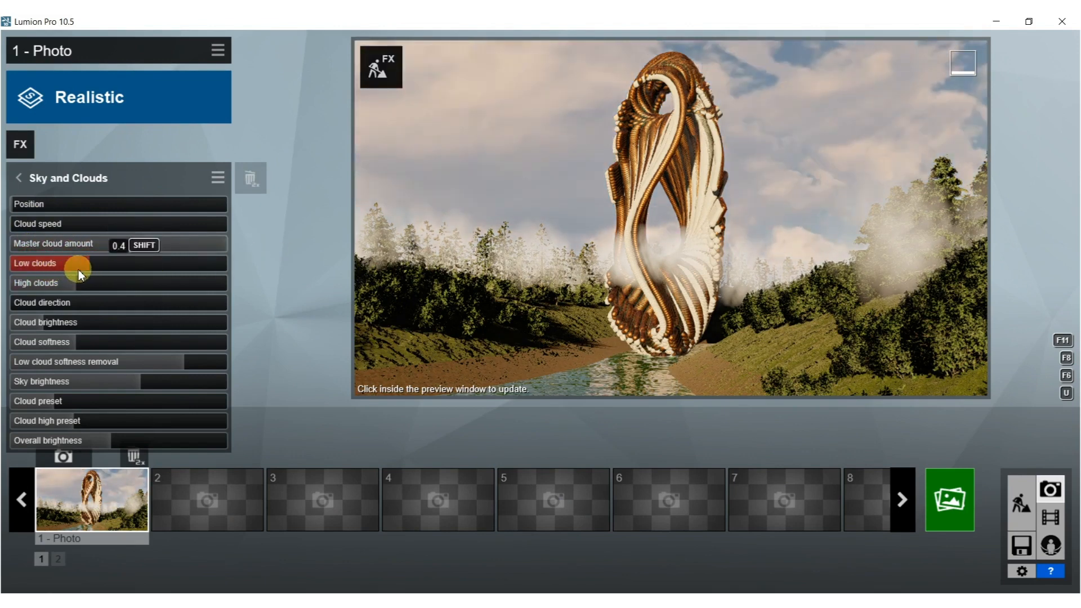
left_click(515, 204)
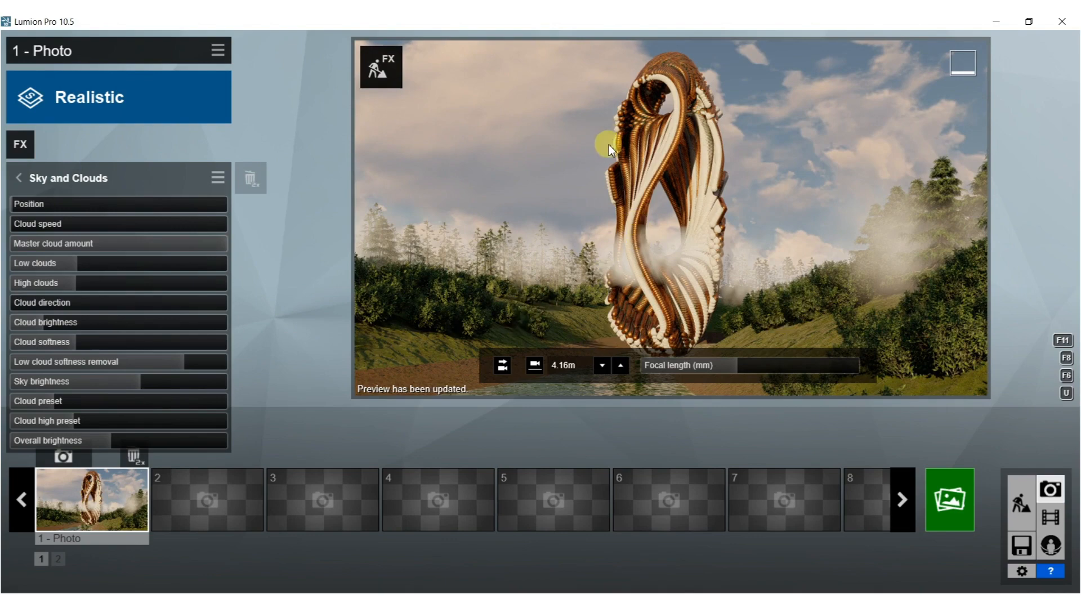
- Lower the Sun effect's height to about 10.5° and refresh the preview
left_click(21, 179)
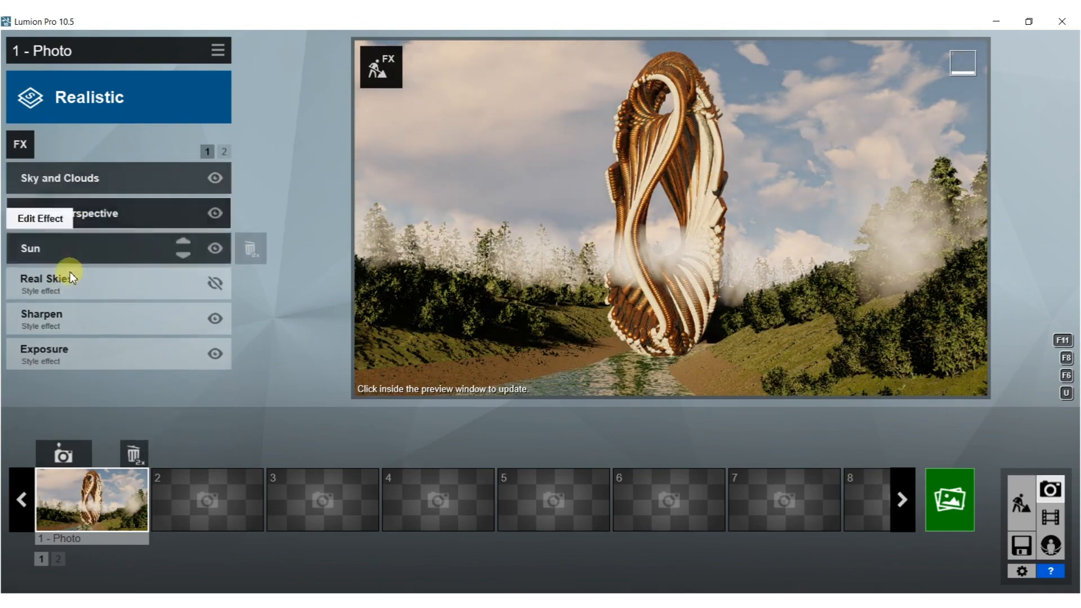
left_click(68, 248)
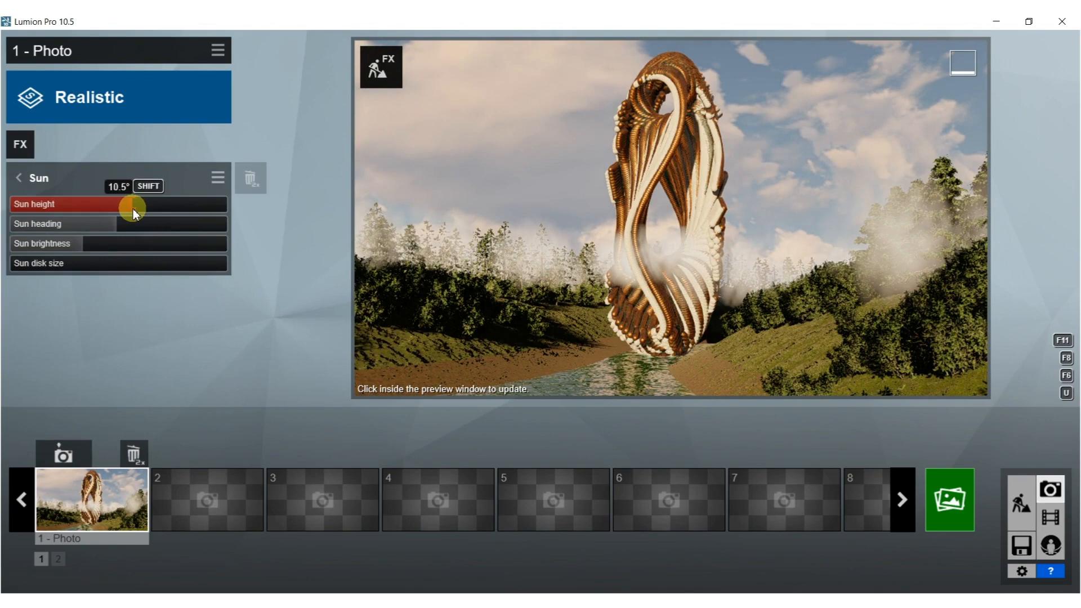
left_click_drag(133, 209, 133, 208)
left_click(411, 247)
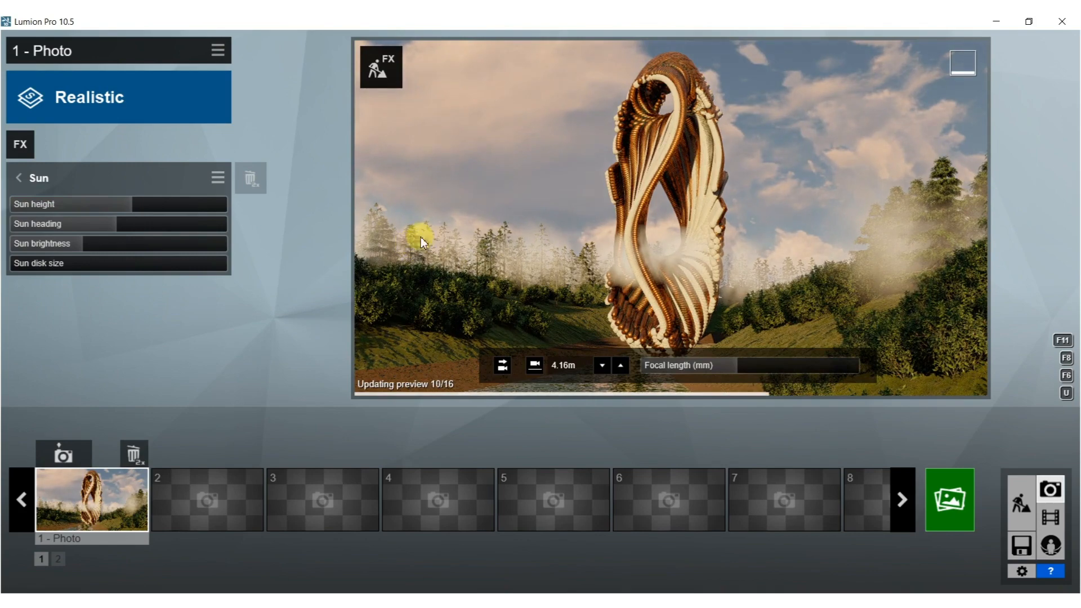
- Slightly increase the focal length and reframe the sculpture from a raised camera height of about 10.37 m
right_click_drag(580, 177, 586, 170)
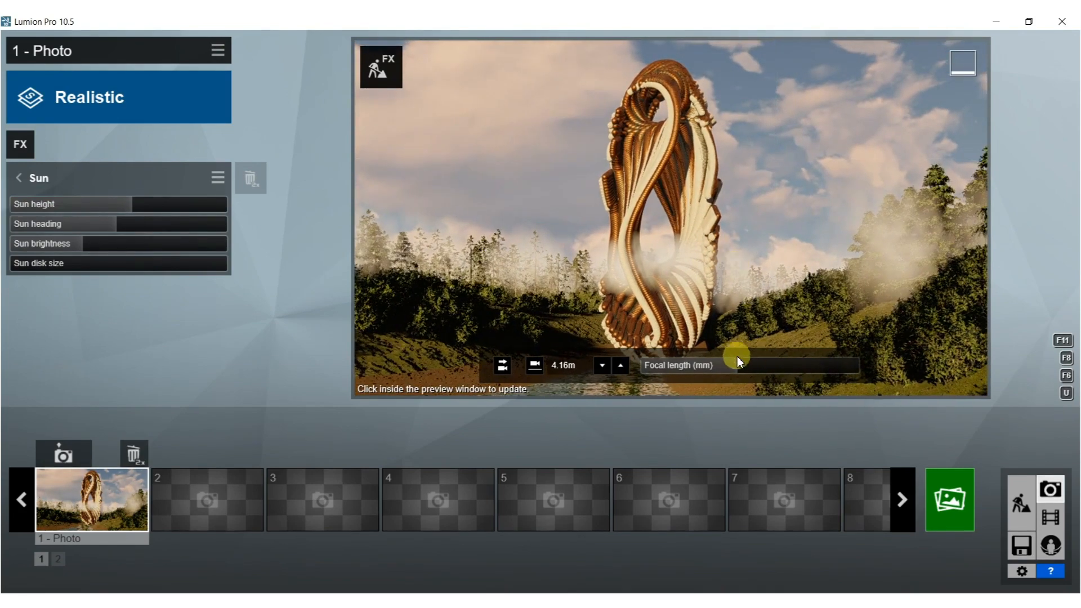
left_click_drag(746, 365, 760, 366)
mouse_move(741, 253)
right_mouse_down()
mouse_move(741, 298)
mouse_move(735, 225)
right_mouse_up()
key("s")
key("s")
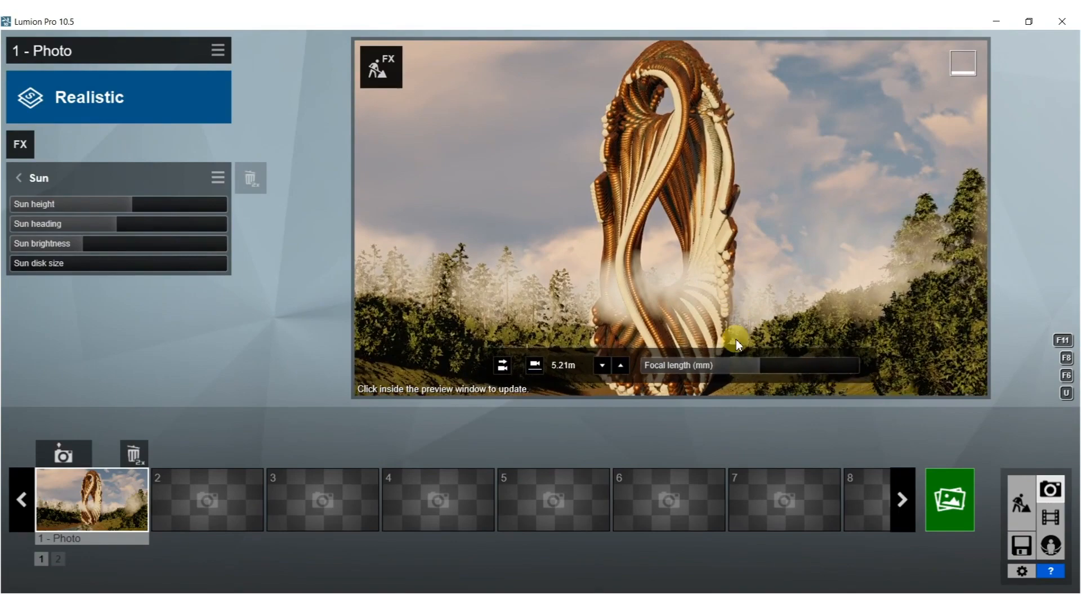
key("q")
mouse_move(738, 285)
right_mouse_down()
mouse_move(732, 307)
mouse_move(735, 273)
right_mouse_up()
key("q")
key("s")
left_click(715, 296)
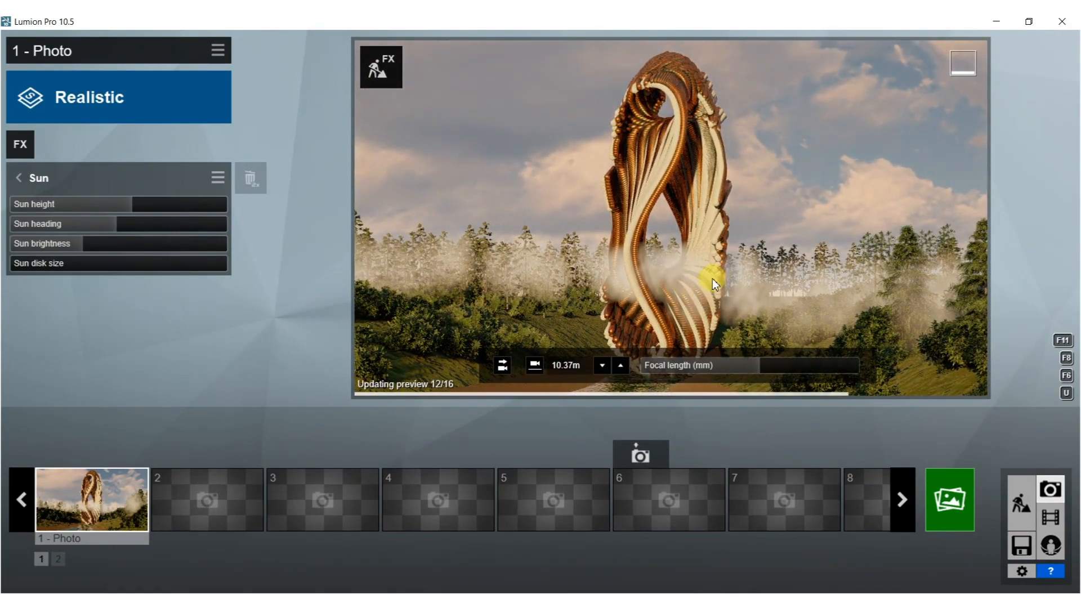
- Try lower sun heights for a sunset look, settling on about 4.1°, and preview the lighting
left_click_drag(117, 203, 124, 204)
left_click(464, 199)
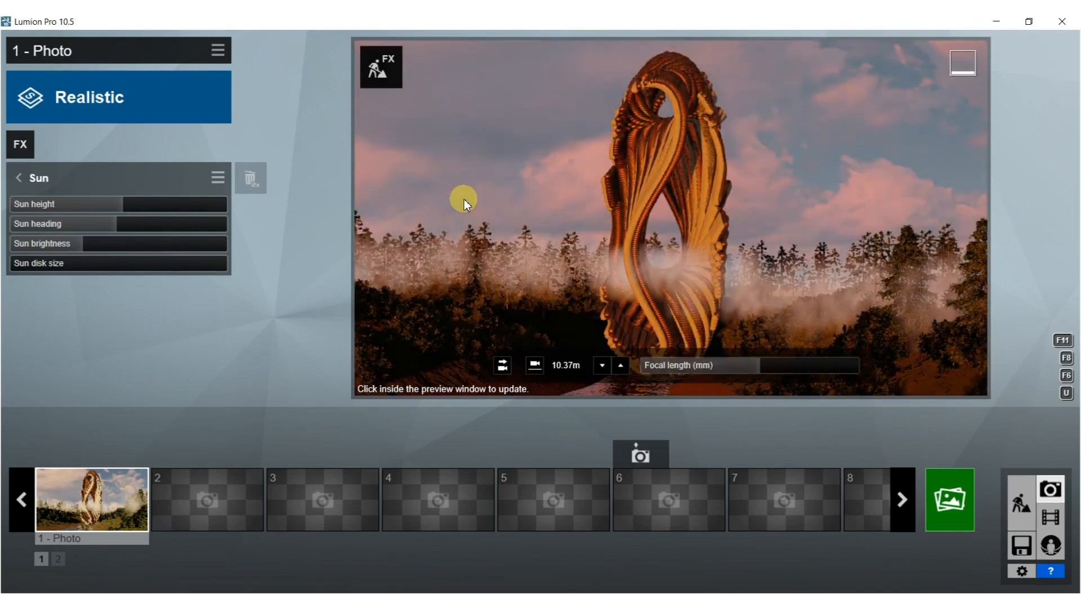
left_click(130, 205)
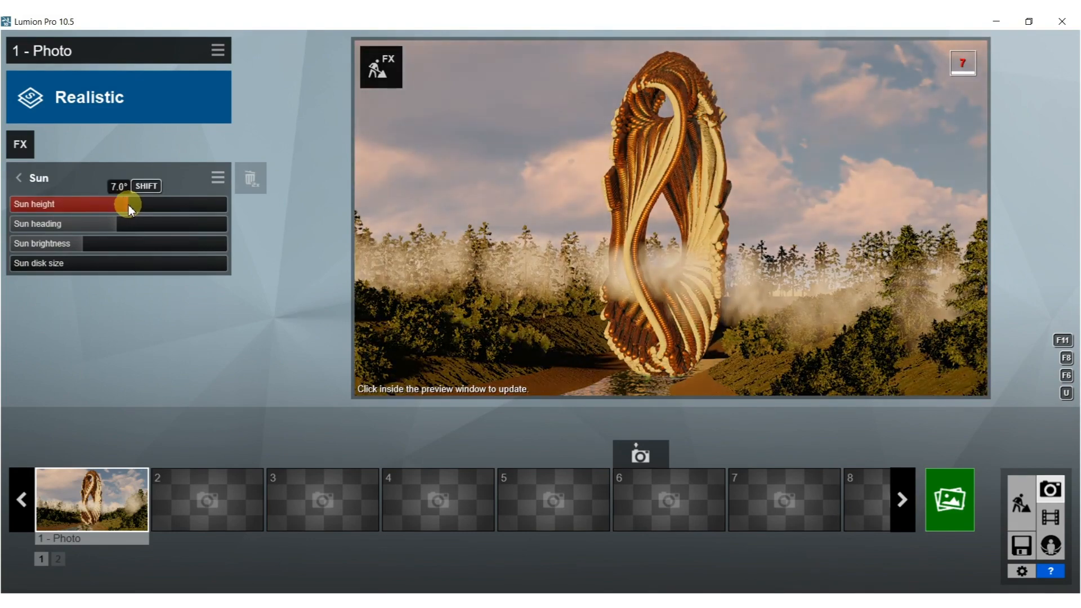
left_click_drag(124, 208, 127, 210, "shift")
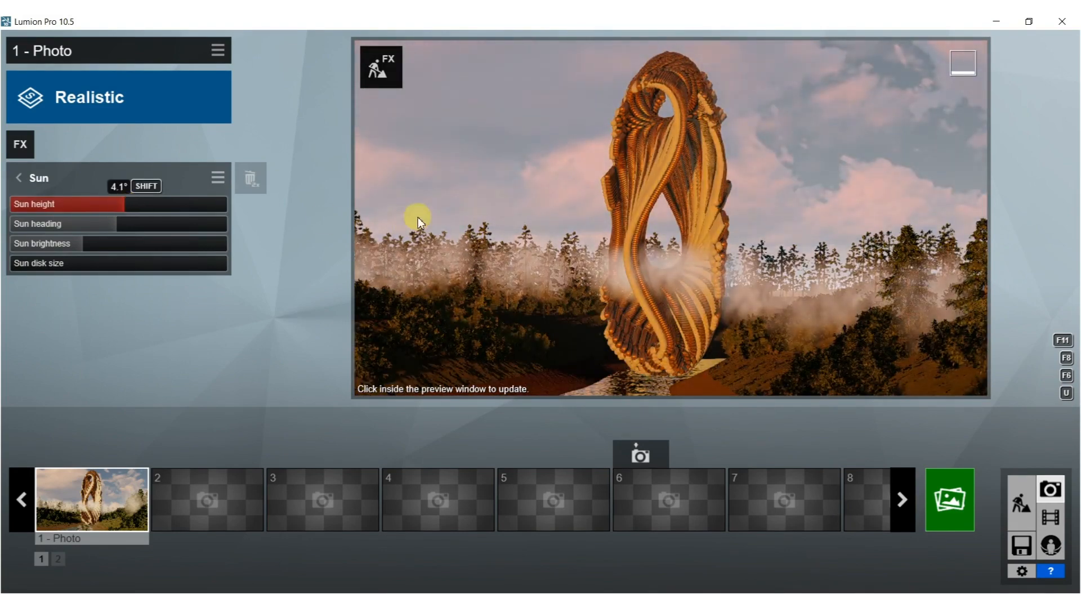
left_click(568, 160)
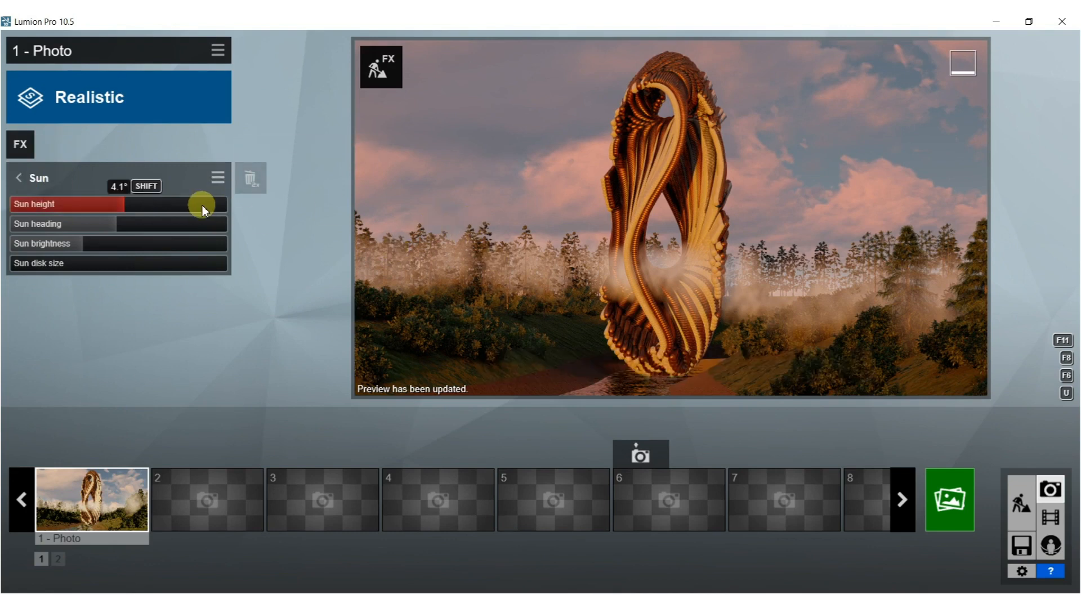
- Fine-tune the sun height to about 6.16° and refresh the preview
left_click(124, 204)
left_click_drag(124, 204, 127, 207)
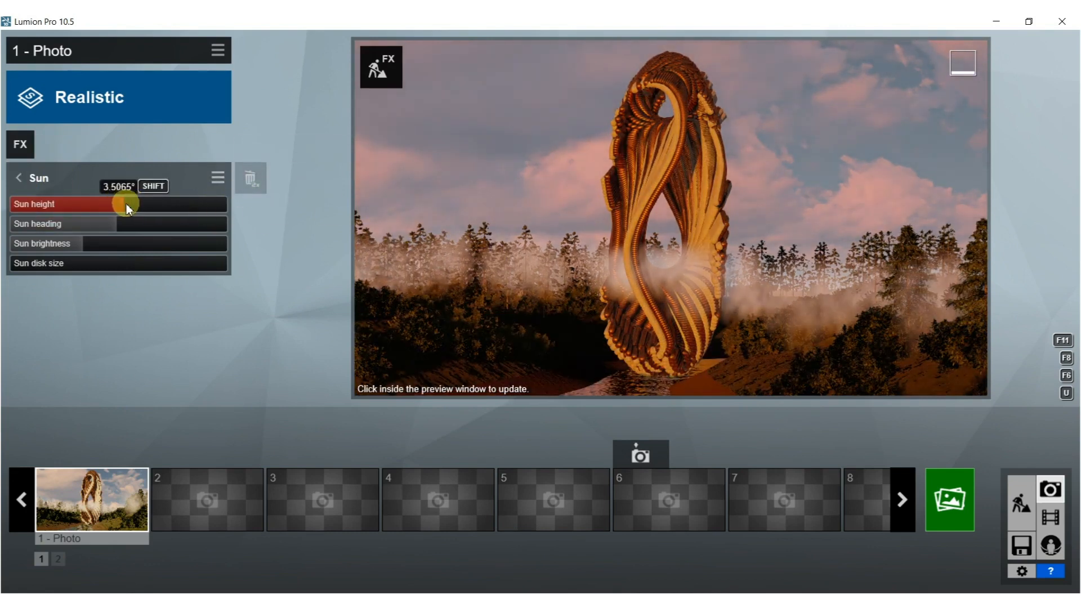
left_click_drag(227, 198, 234, 198)
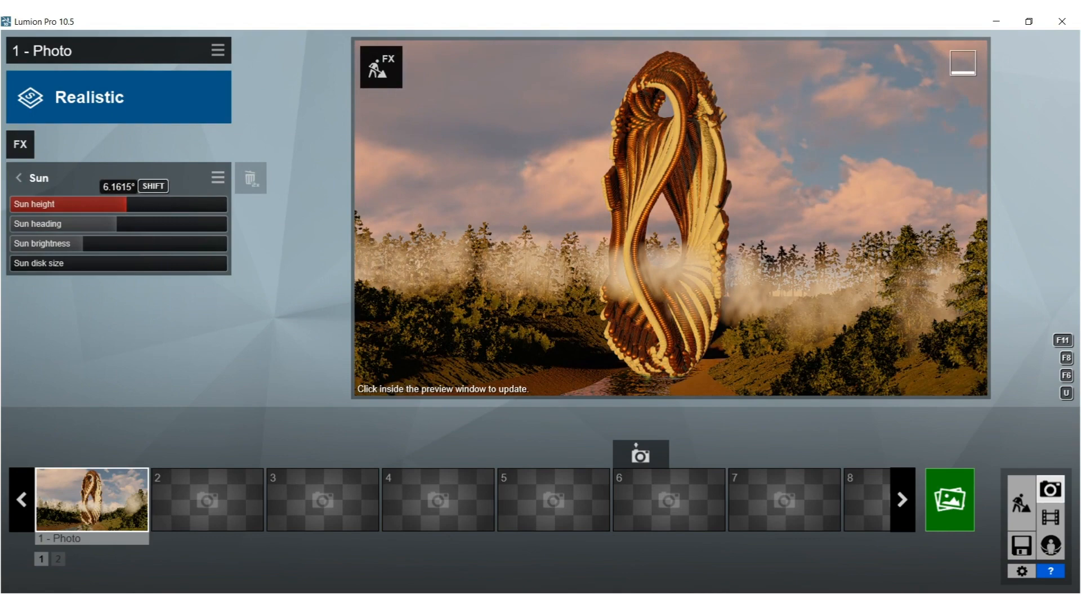
left_click(581, 165)
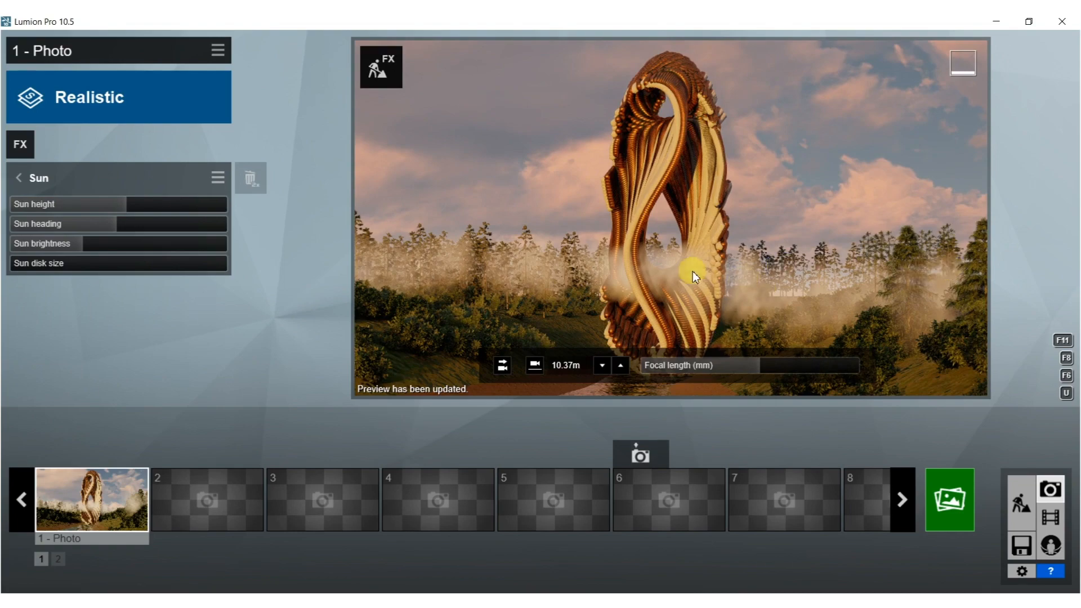
- Try a higher, more distant view of the sculpture from a camera height of about 12.25 m
mouse_move(718, 302)
right_mouse_down()
mouse_move(719, 332)
mouse_move(737, 269)
right_mouse_up()
key("q")
key("s")
left_click(737, 271)
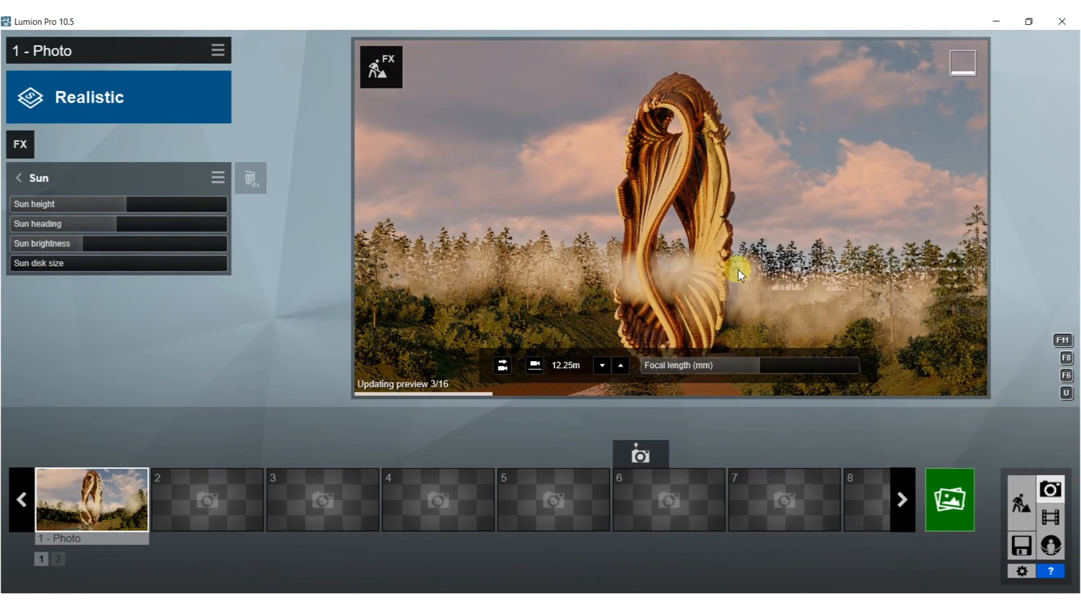
- Lower the camera to a height of about 4.43 m, reframe the sculpture above the river and refresh the preview
right_click_drag(737, 270, 716, 304)
middle_click_drag(716, 298, 718, 221)
mouse_move(717, 222)
right_mouse_down()
mouse_move(716, 125)
mouse_move(717, 237)
mouse_move(717, 148)
mouse_move(721, 161)
mouse_move(703, 155)
mouse_move(717, 219)
right_mouse_up()
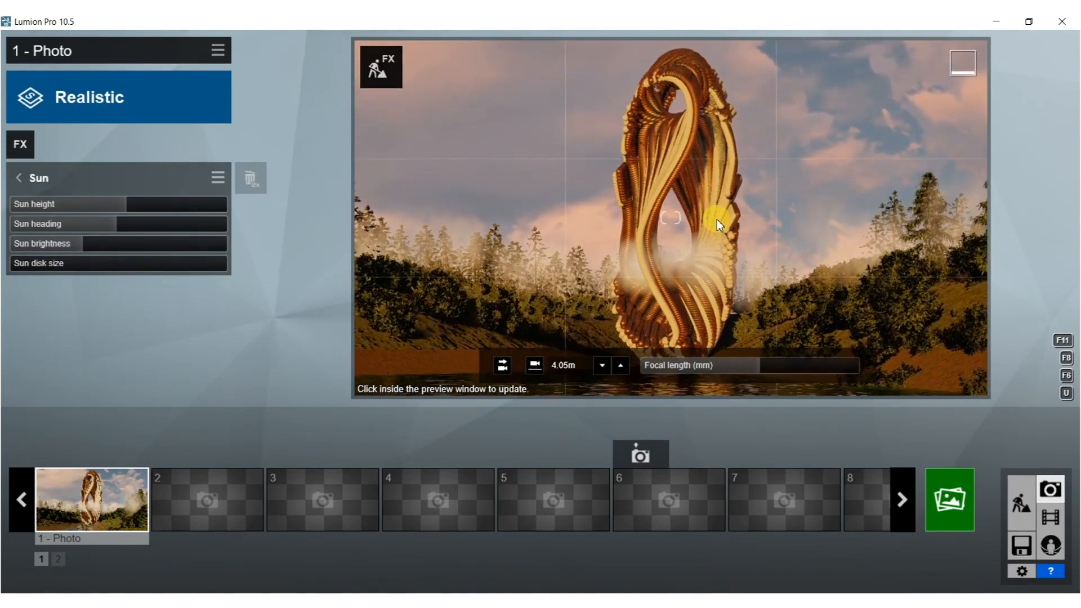
left_click(717, 219)
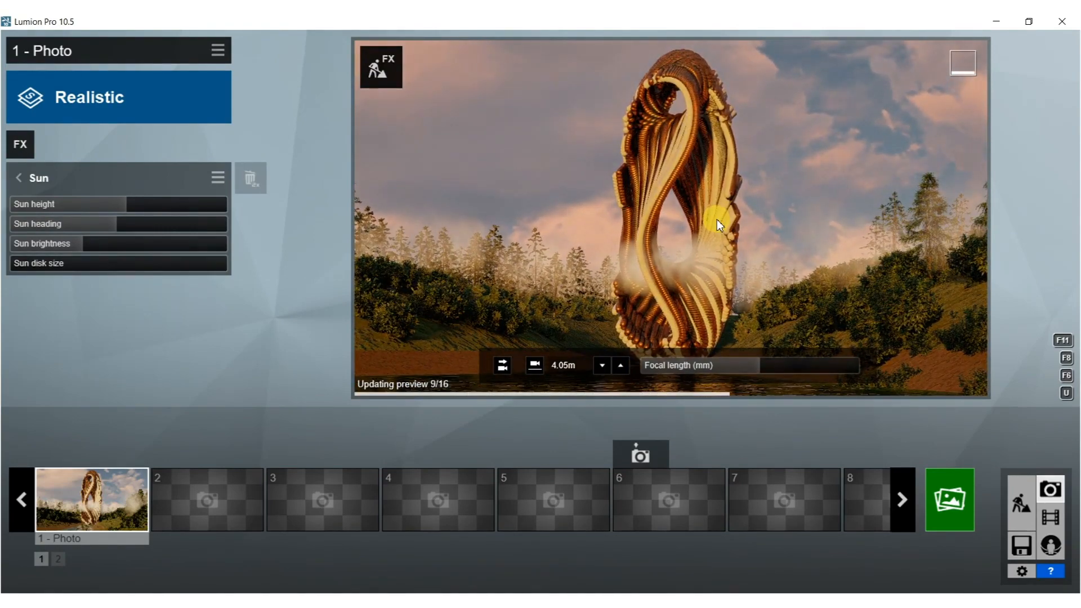
right_click_drag(717, 220, 722, 218)
key("w")
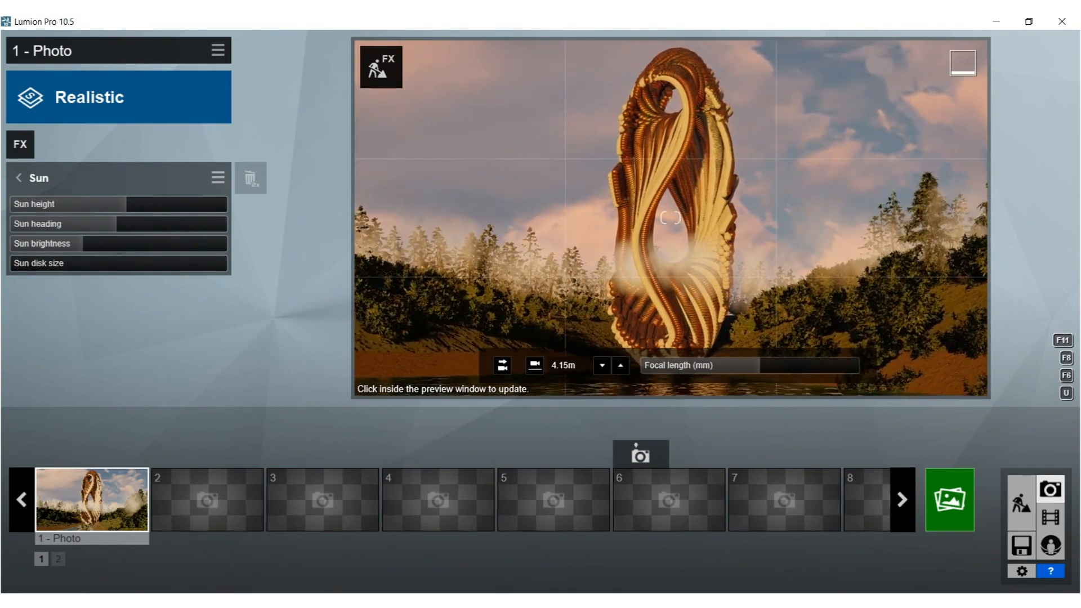
key("q")
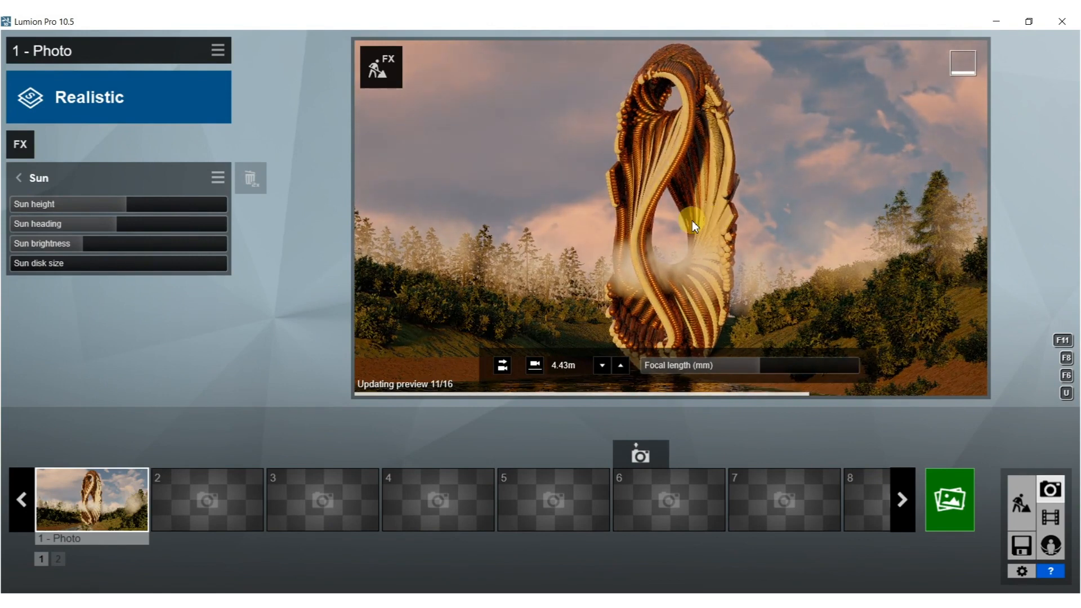
- Raise the sun height slightly, refresh the preview and shift the camera sideways so the near bank's trees flank the sculpture
left_click_drag(109, 200, 130, 210)
left_click(366, 168)
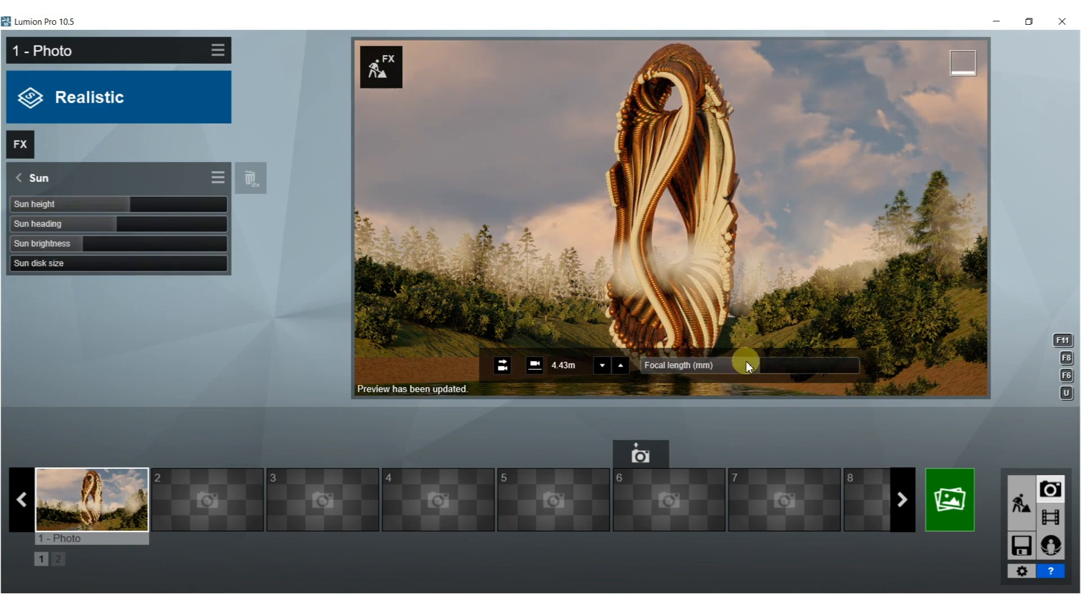
mouse_move(799, 289)
right_mouse_down()
mouse_move(808, 288)
mouse_move(792, 281)
right_mouse_up()
key("d")
key("d")
key("d")
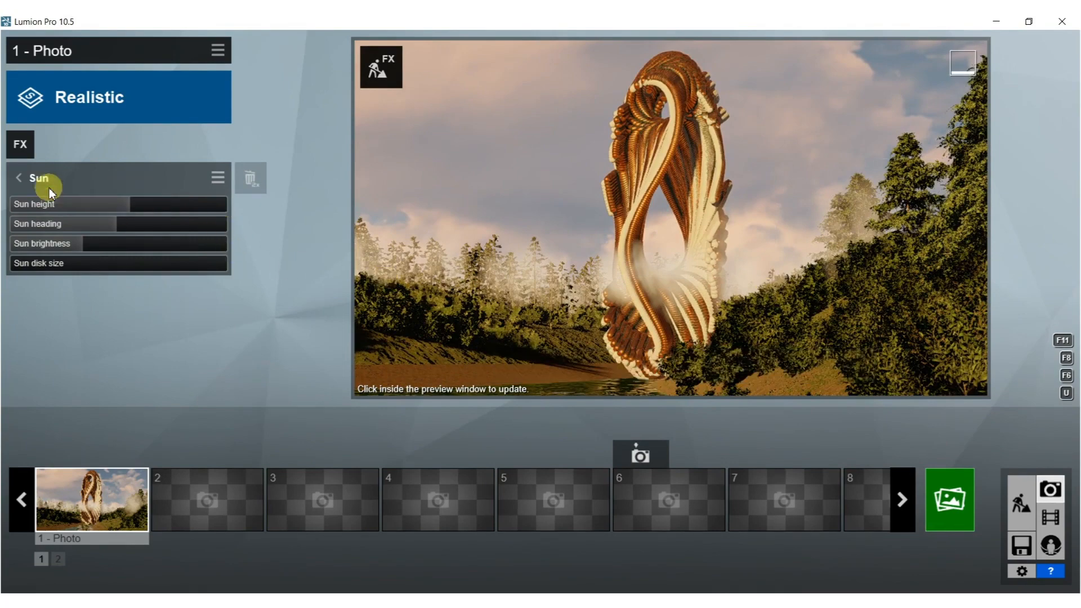
- Try toggling the 2-Point Perspective and Real Skies effects to compare their influence on the shot
left_click(20, 179)
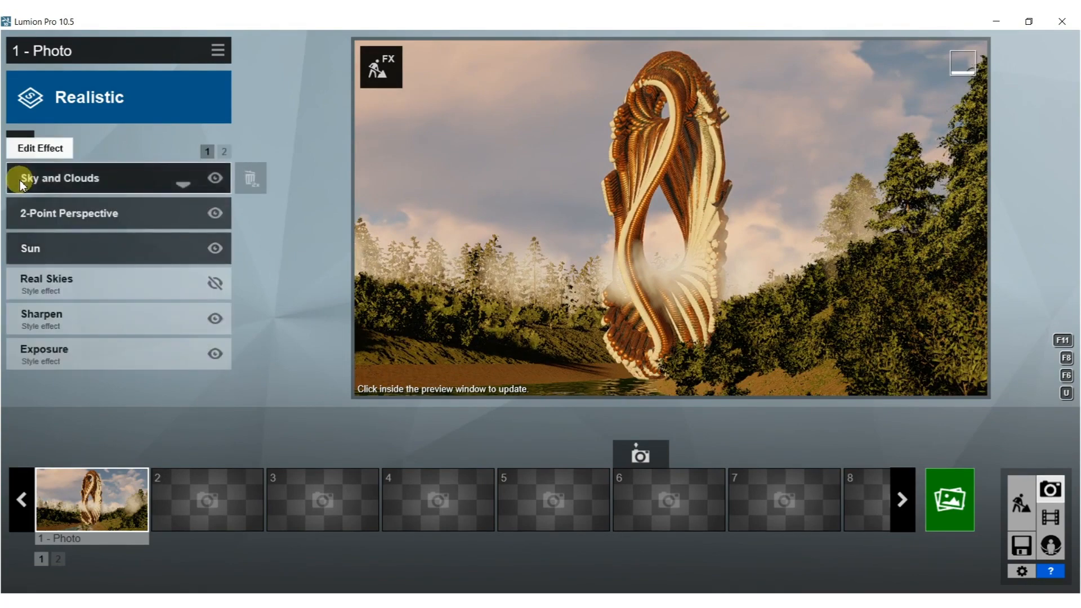
left_click(215, 217)
left_click(215, 218)
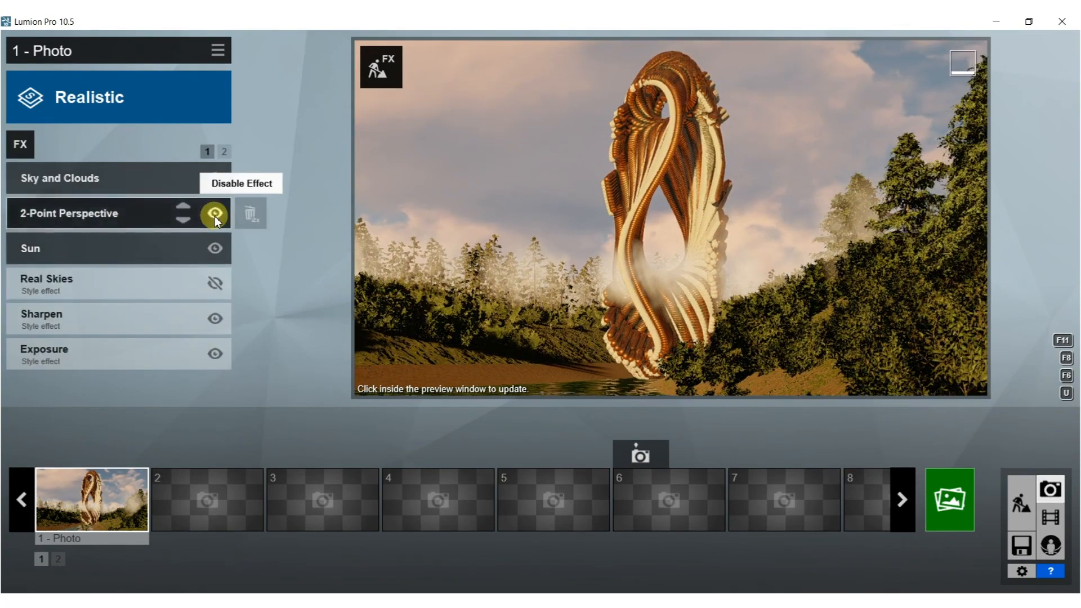
left_click(85, 217)
left_click_drag(85, 228, 322, 232)
left_click(18, 180)
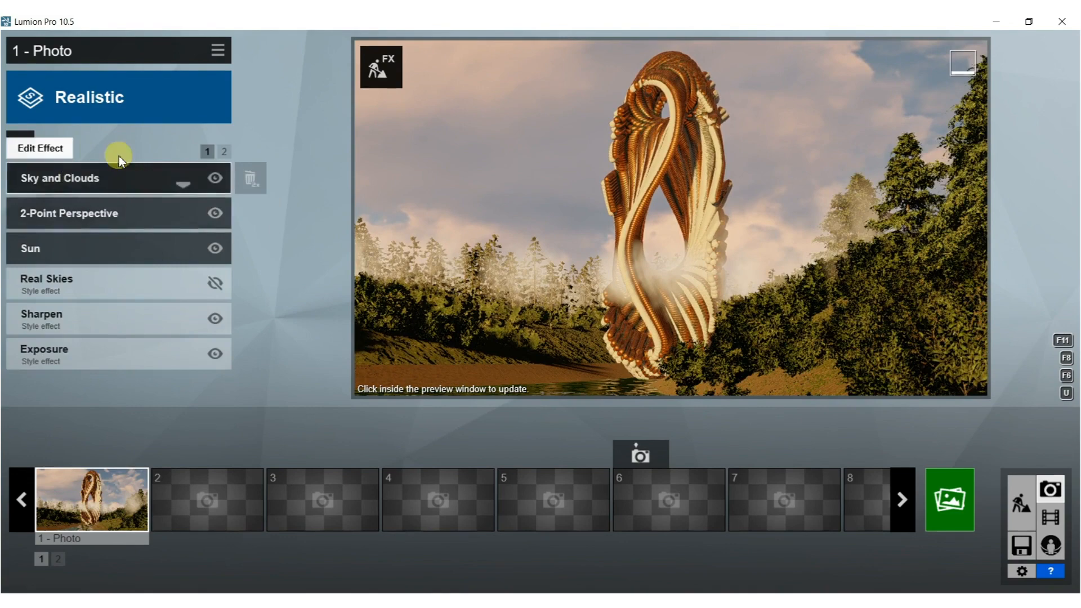
left_click(215, 281)
left_click(216, 281)
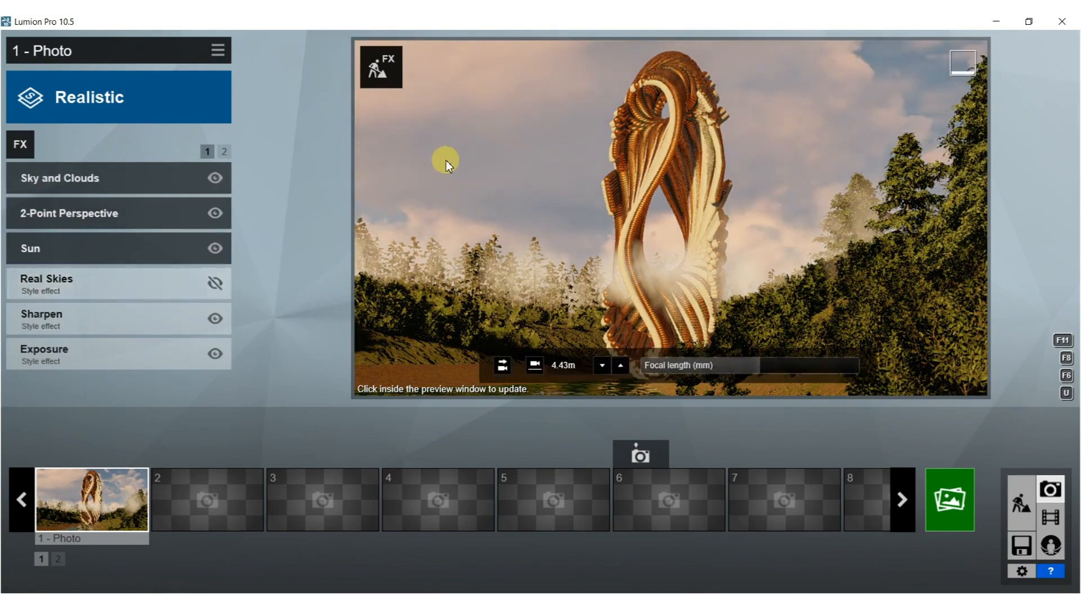
- Refresh the preview, fine-tune the sculpture's framing and store the camera view in photo slot 1
left_click(446, 161)
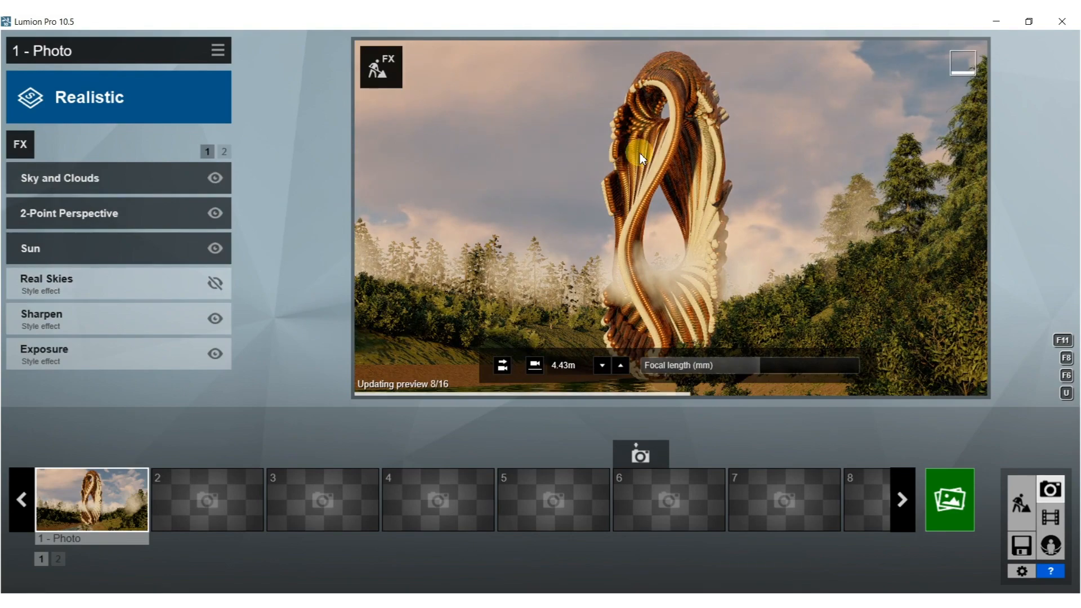
mouse_move(640, 153)
right_mouse_down()
mouse_move(645, 167)
mouse_move(647, 158)
right_mouse_up()
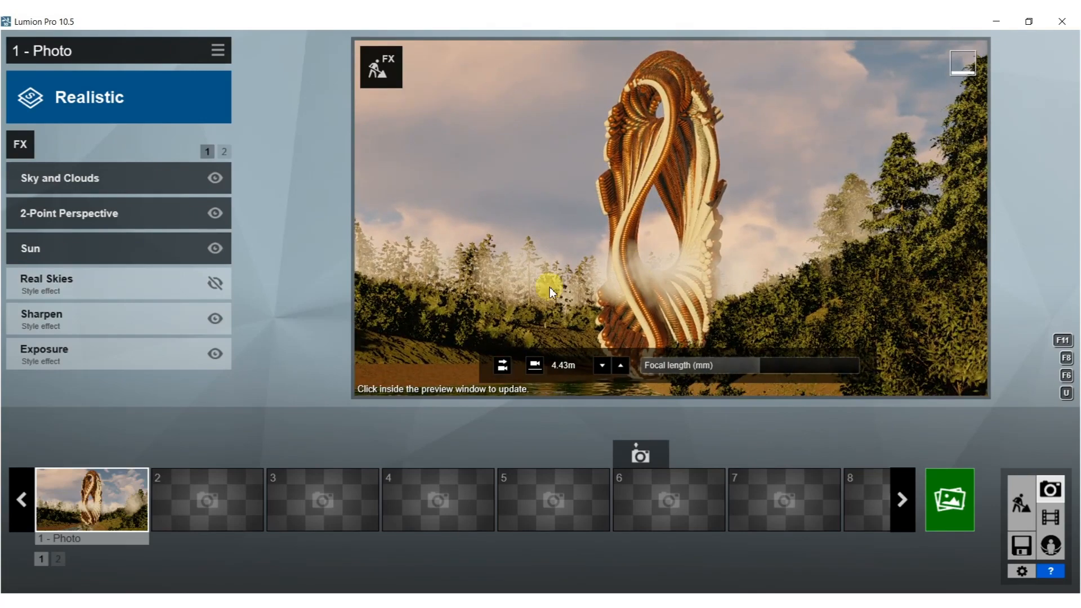
mouse_move(98, 488)
left_click(66, 454)
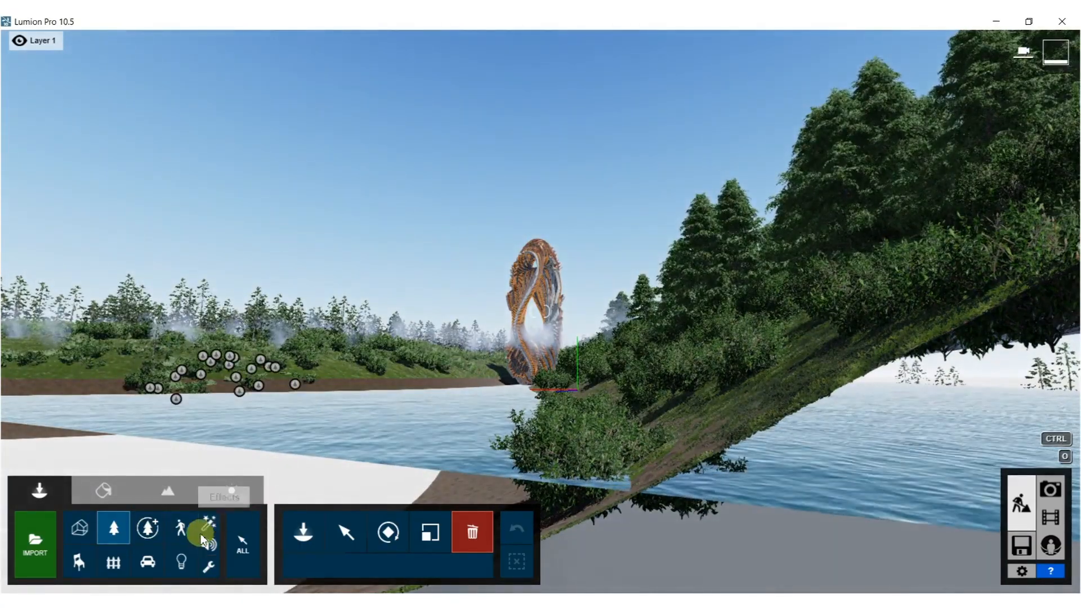
- In the build scene, select all fog effect objects around the sculpture and forest and delete them
left_click(210, 526)
mouse_move(373, 226)
right_mouse_down()
mouse_move(374, 248)
mouse_move(373, 214)
right_mouse_up()
key("s")
left_click_drag(79, 90, 659, 280, "ctrl")
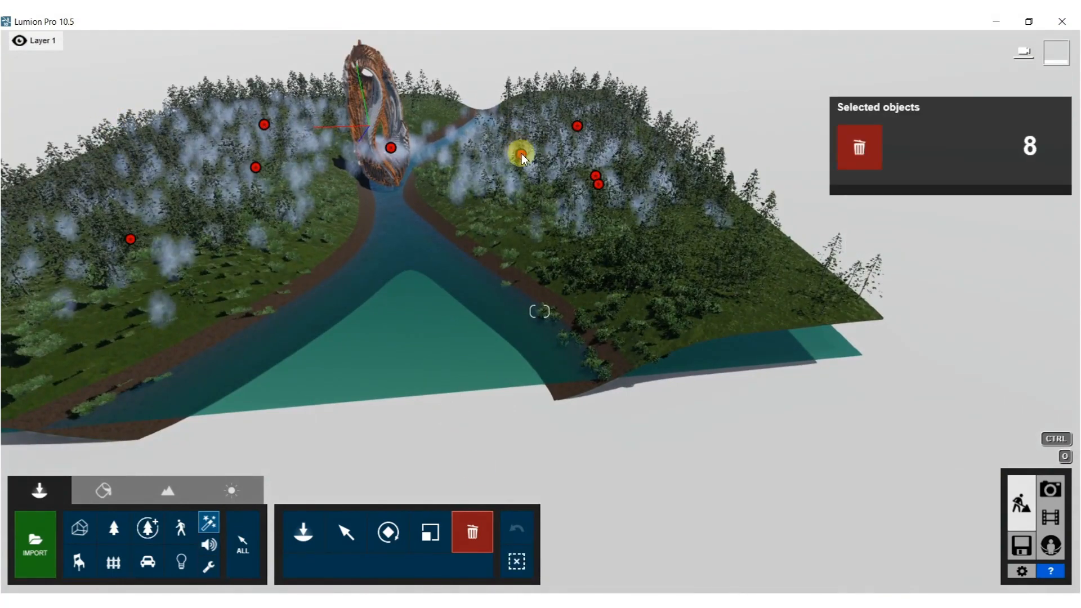
left_click(521, 156)
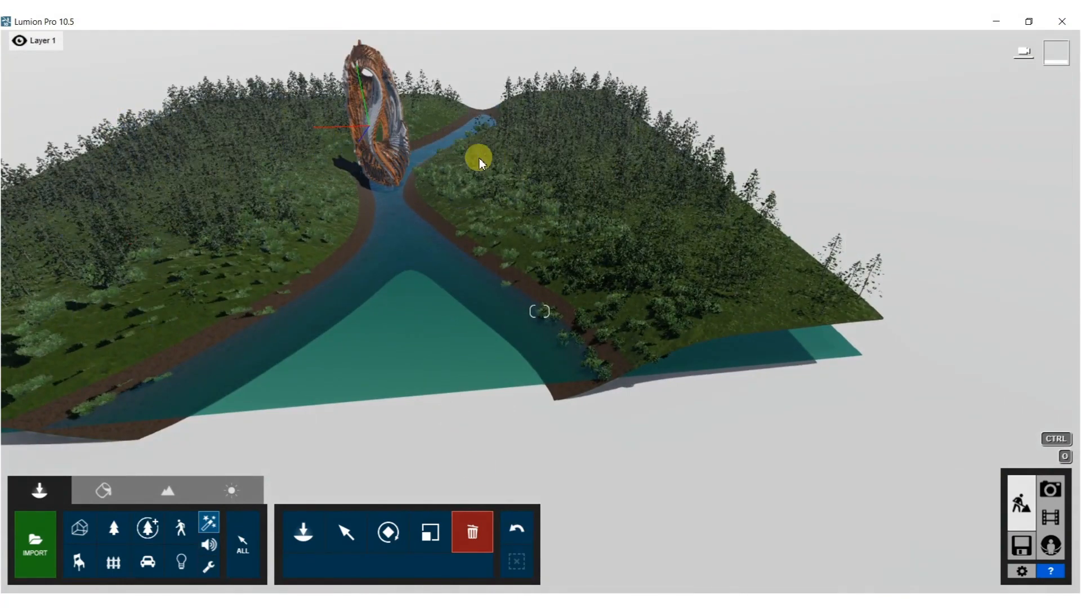
- Return to photo mode, recall the stored view of photo 1 and refresh its preview
left_click(1051, 492)
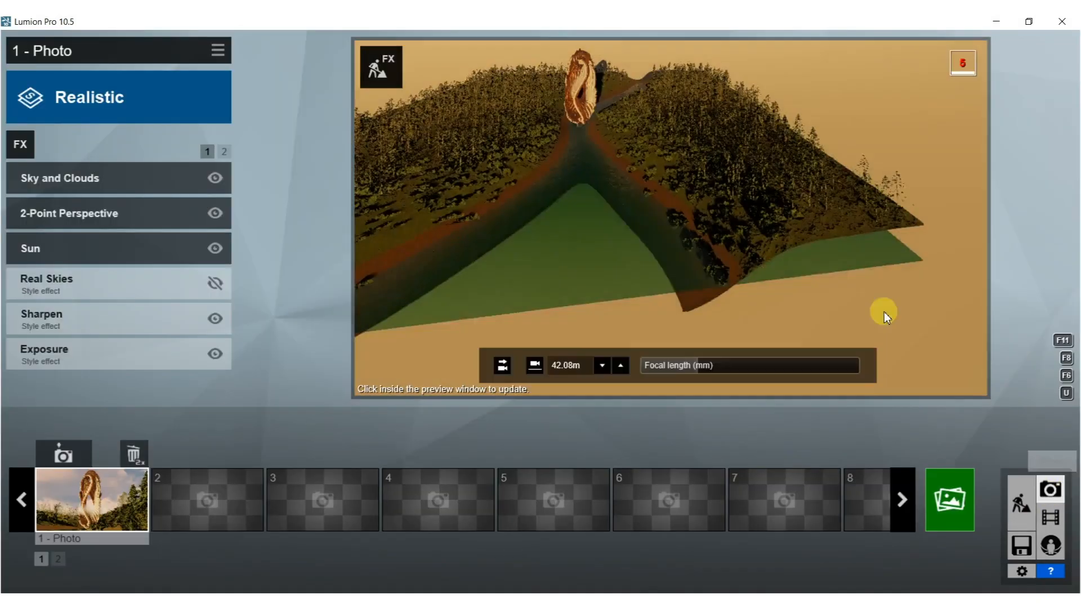
left_click(110, 488)
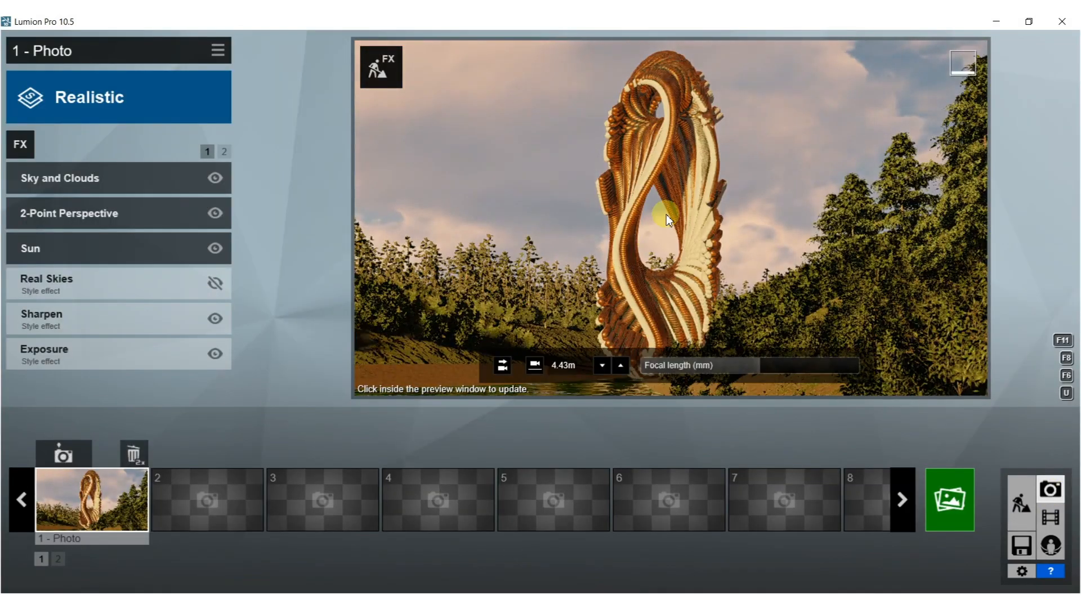
left_click(569, 235)
- Add a Precipitation effect to the photo and, after trying stronger fog, set its extra fog addition to 0.7
left_click(23, 148)
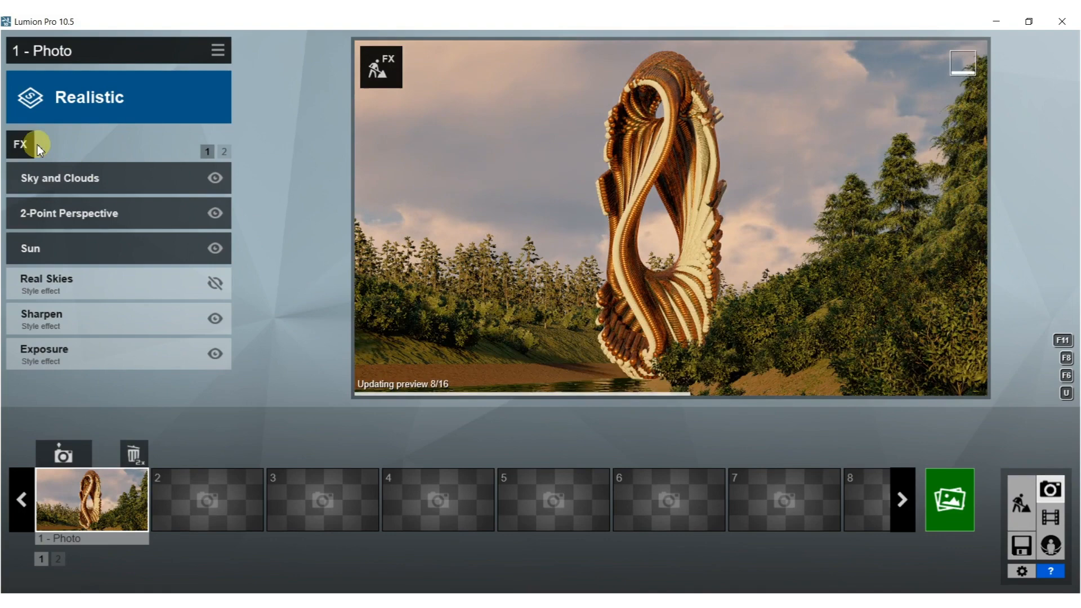
left_click(271, 153)
left_click(742, 164)
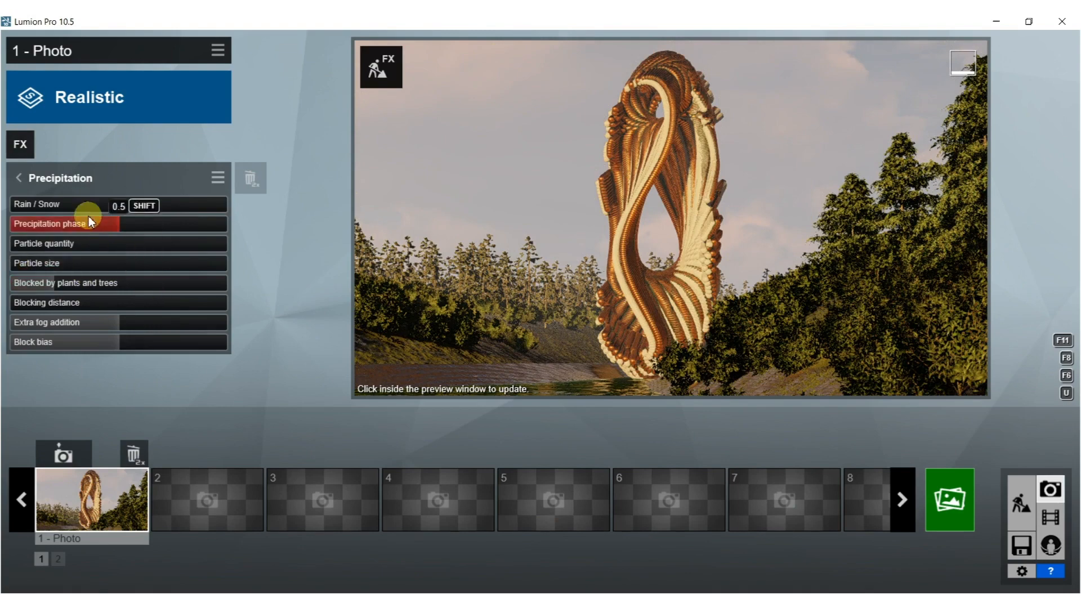
left_click_drag(102, 318, 152, 320)
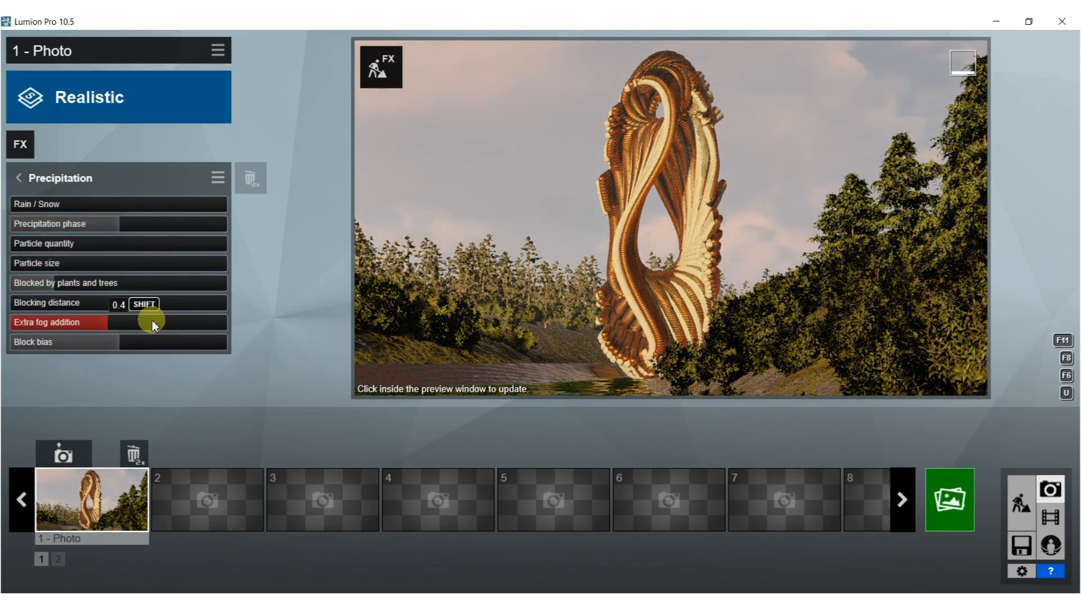
left_click_drag(237, 323, 239, 322)
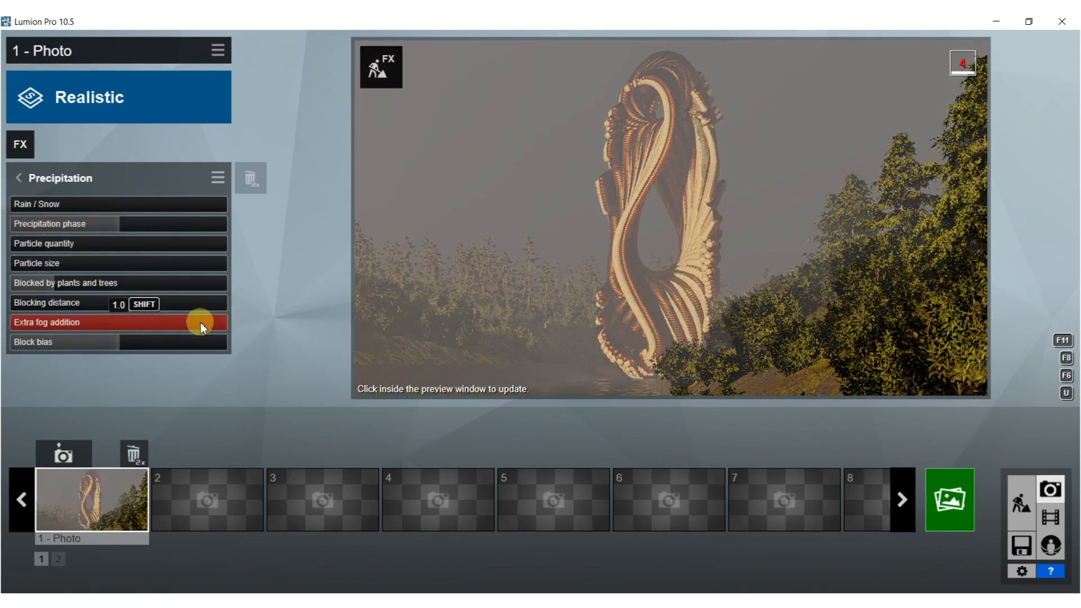
left_click(178, 323)
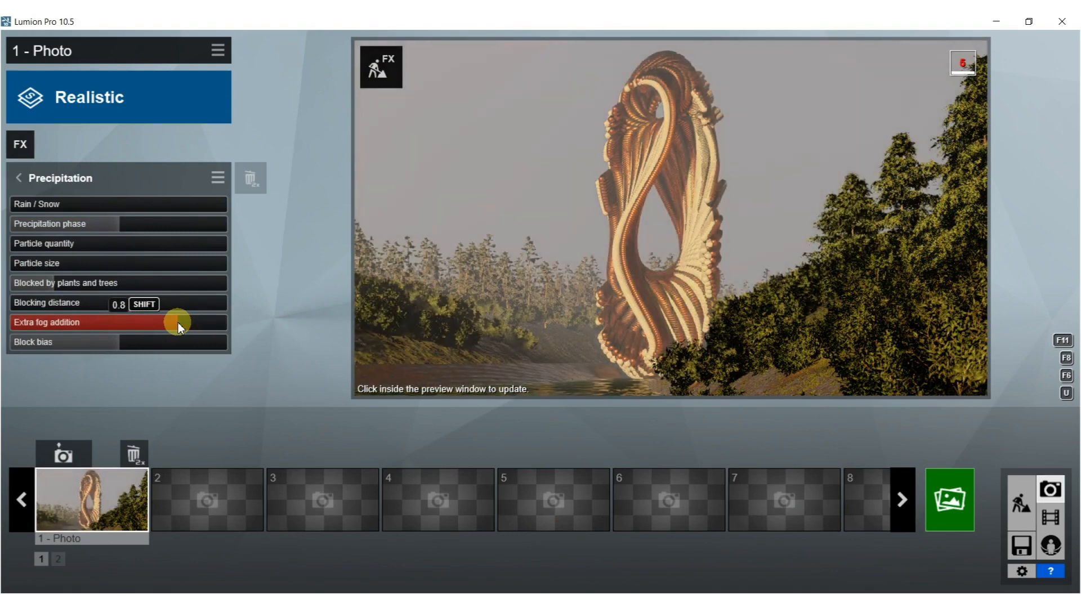
left_click(421, 217)
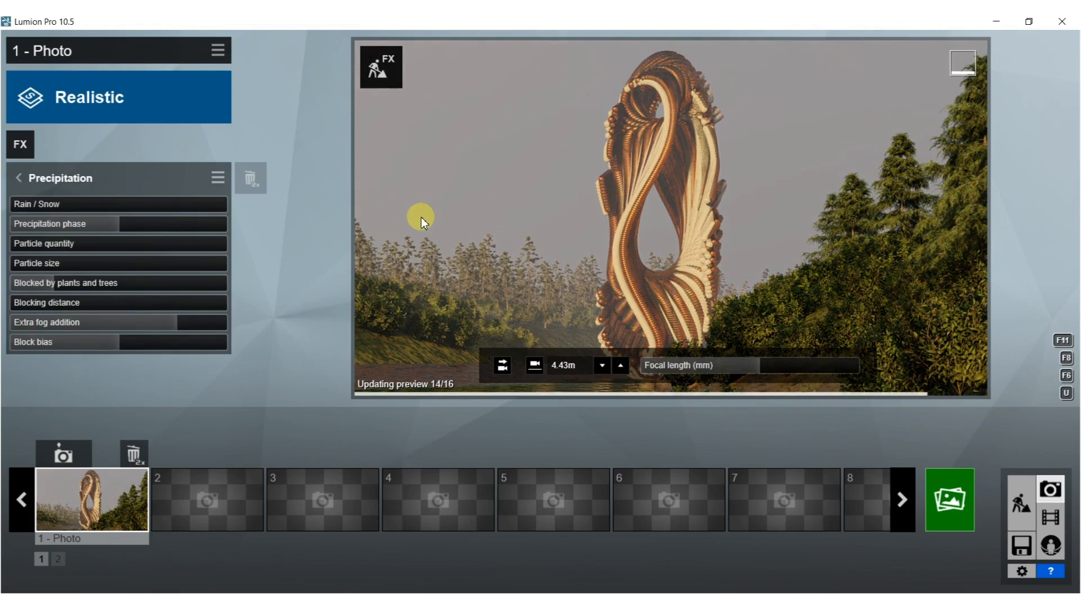
left_click(158, 325)
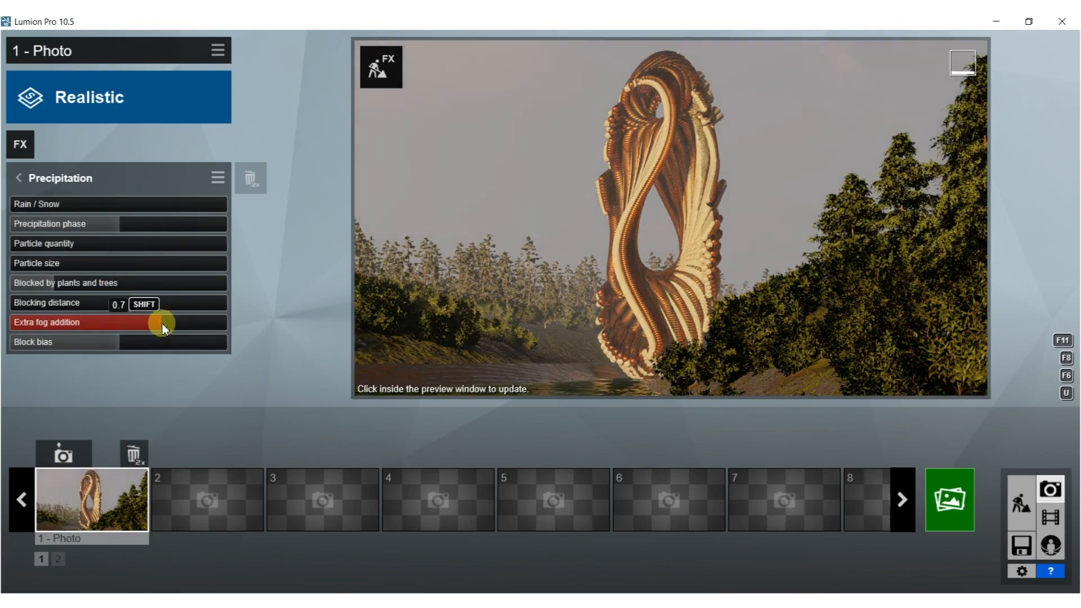
- Render the current shot at Desktop size 1920x1080 and save it as JPG file 82 in the BOOK folder
left_click(948, 497)
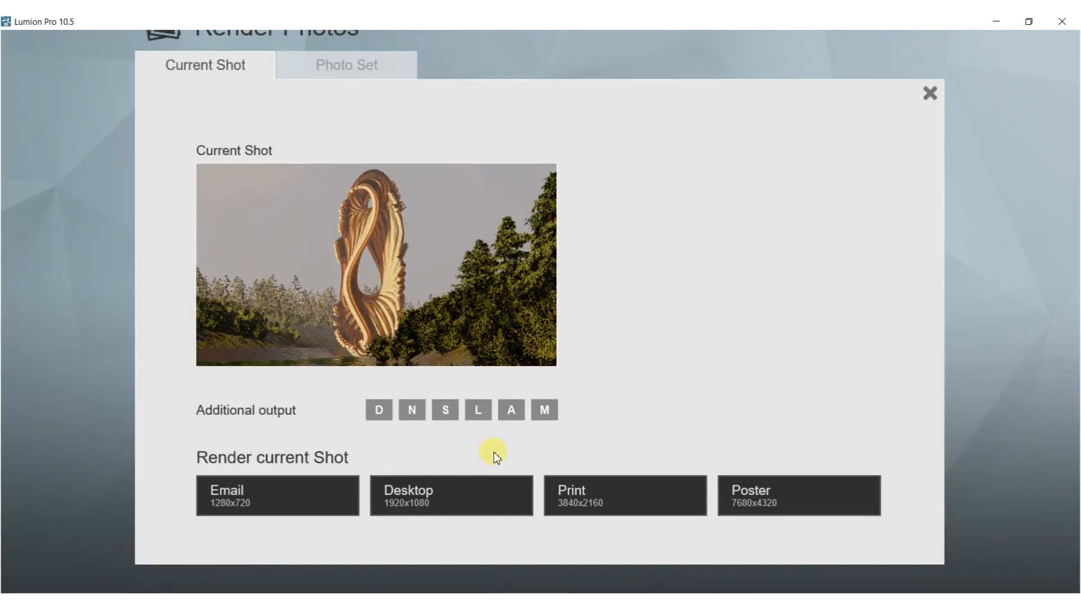
left_click(444, 492)
double_click(560, 297)
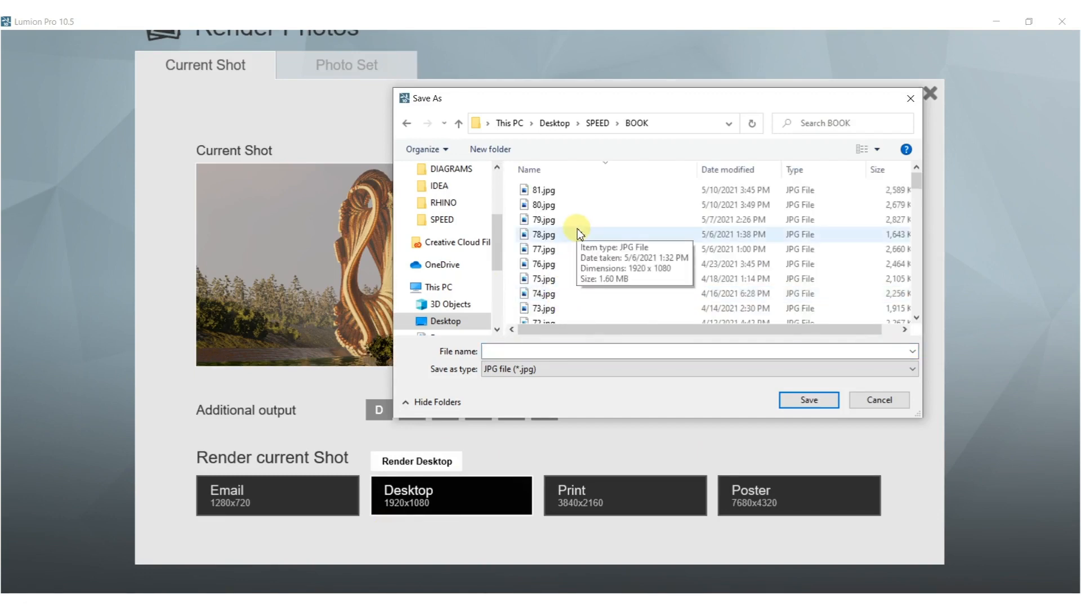
left_click(580, 220)
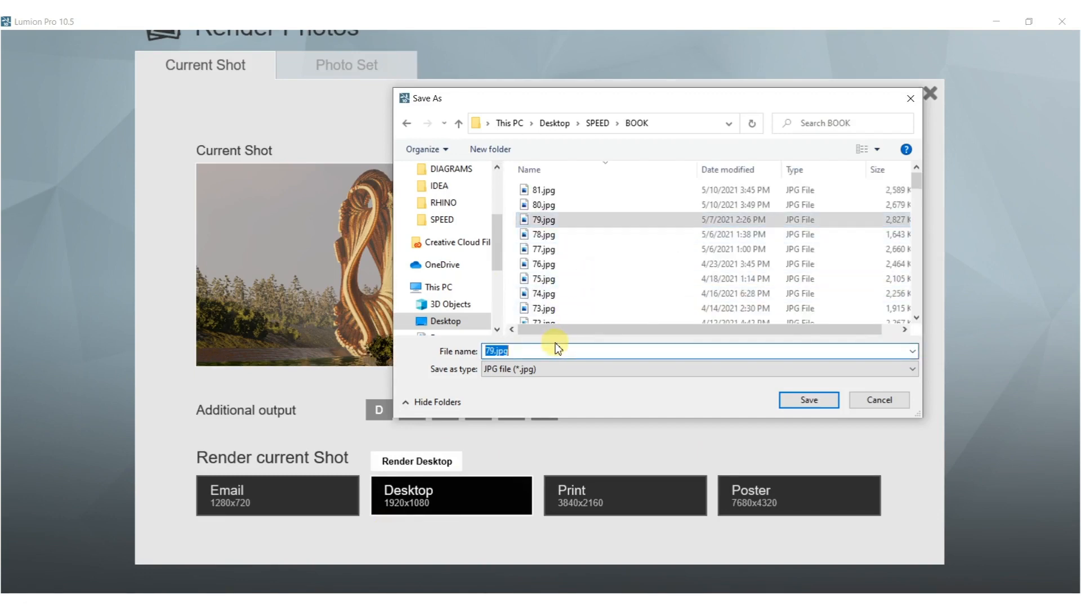
type("82")
left_click(788, 400)
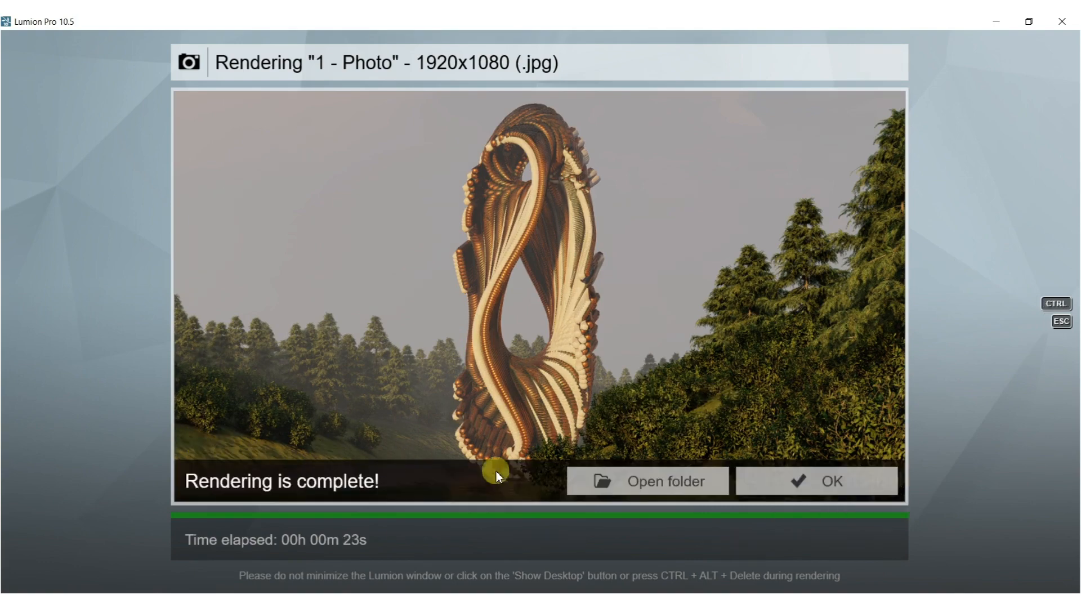
left_click(828, 483)
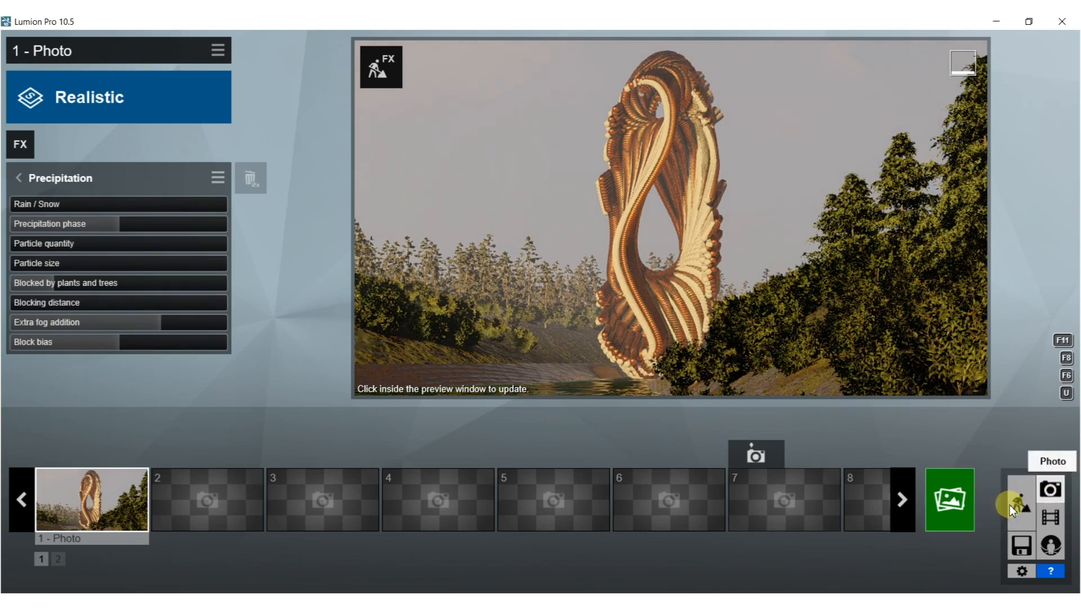
- In the build scene, set the Wild Grass 02 material's grass length to 1.0, slightly raise its grass size, and save the material
left_click(381, 67)
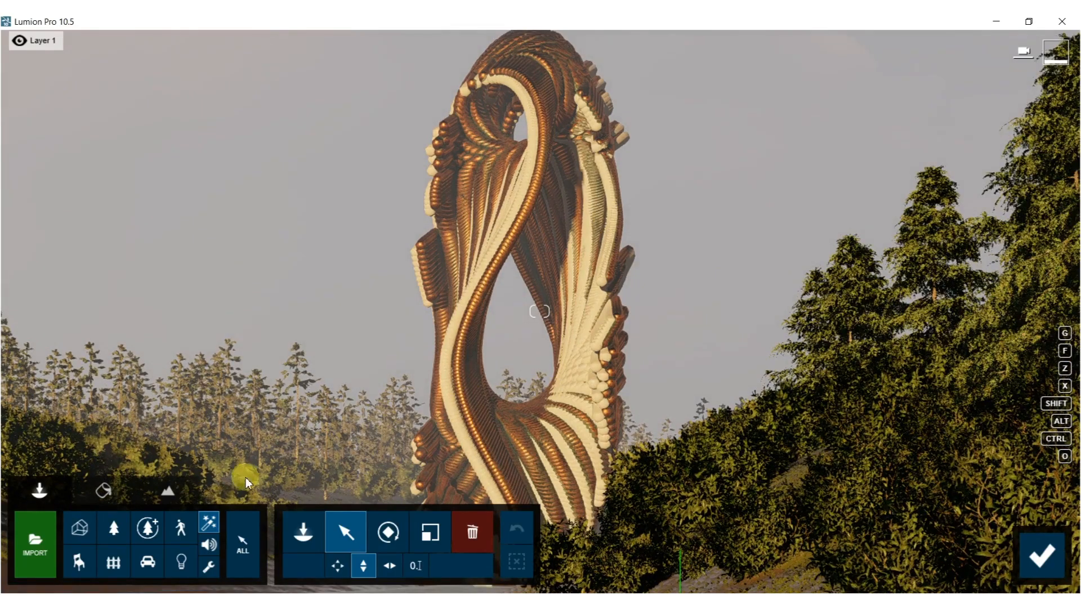
left_click(113, 526)
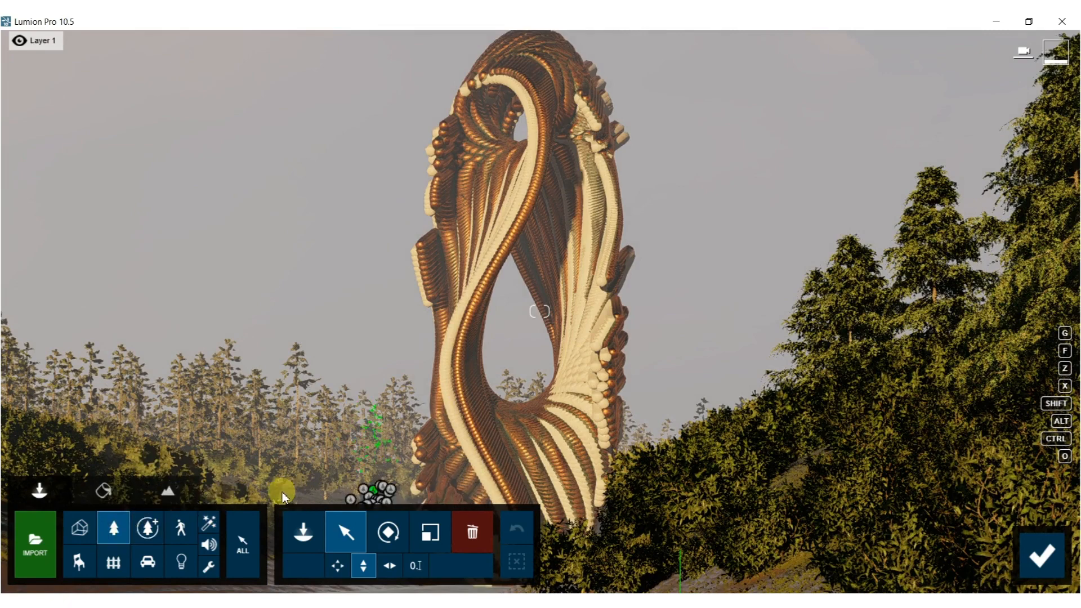
left_click(102, 489)
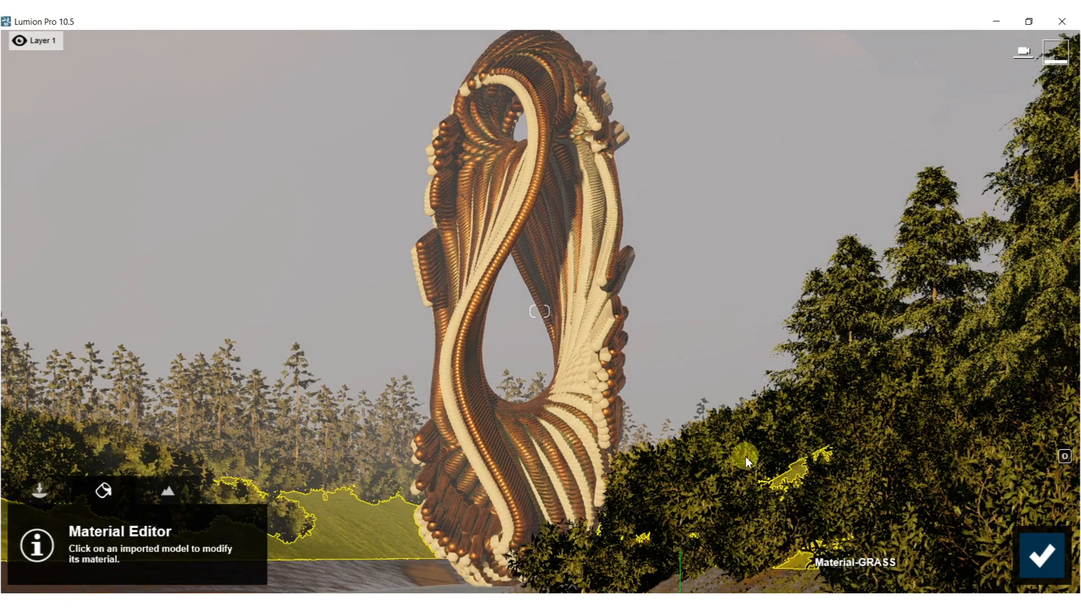
left_click(350, 415)
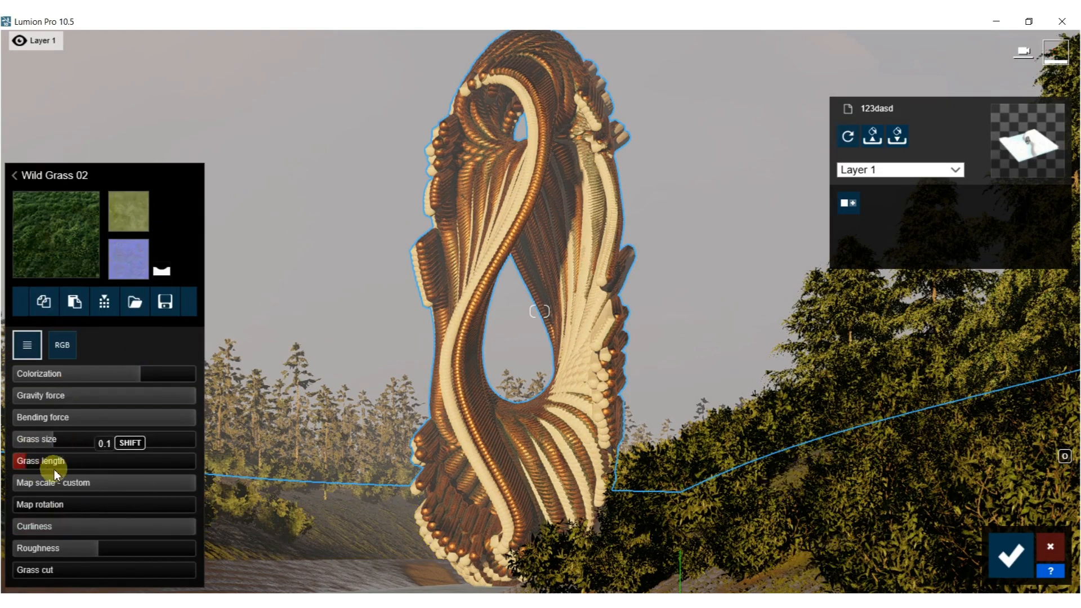
left_click_drag(109, 475, 435, 466)
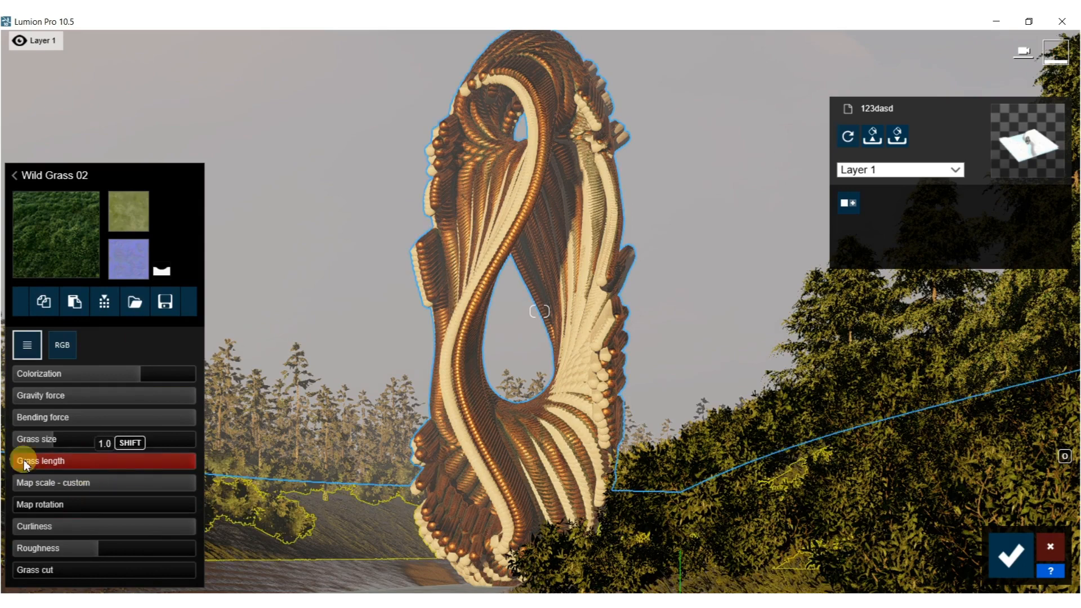
mouse_move(65, 446)
left_mouse_down()
mouse_move(77, 445)
mouse_move(64, 440)
left_mouse_up()
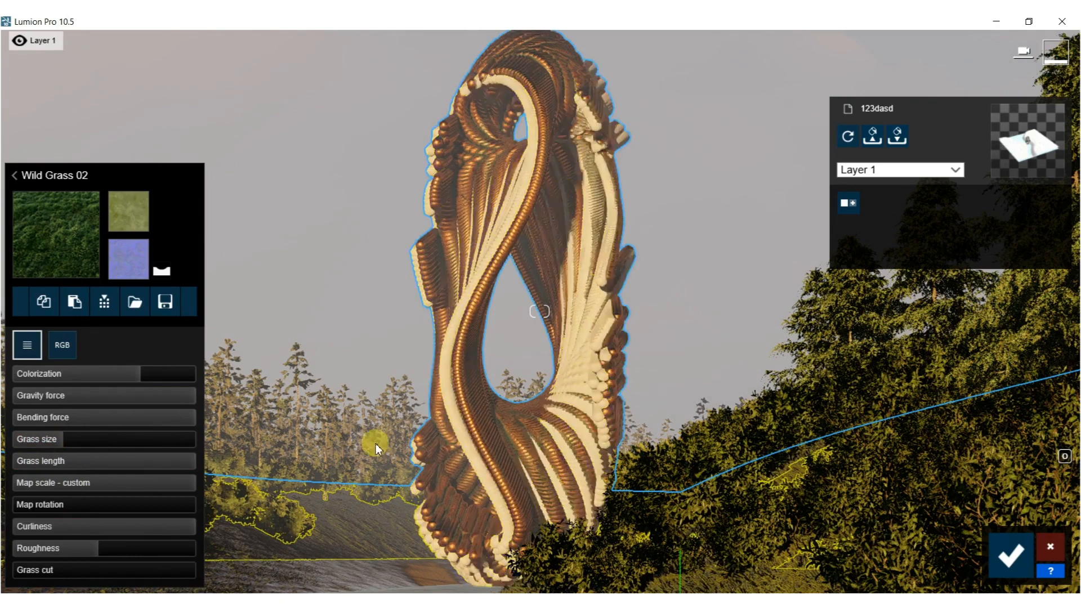
left_click(1010, 555)
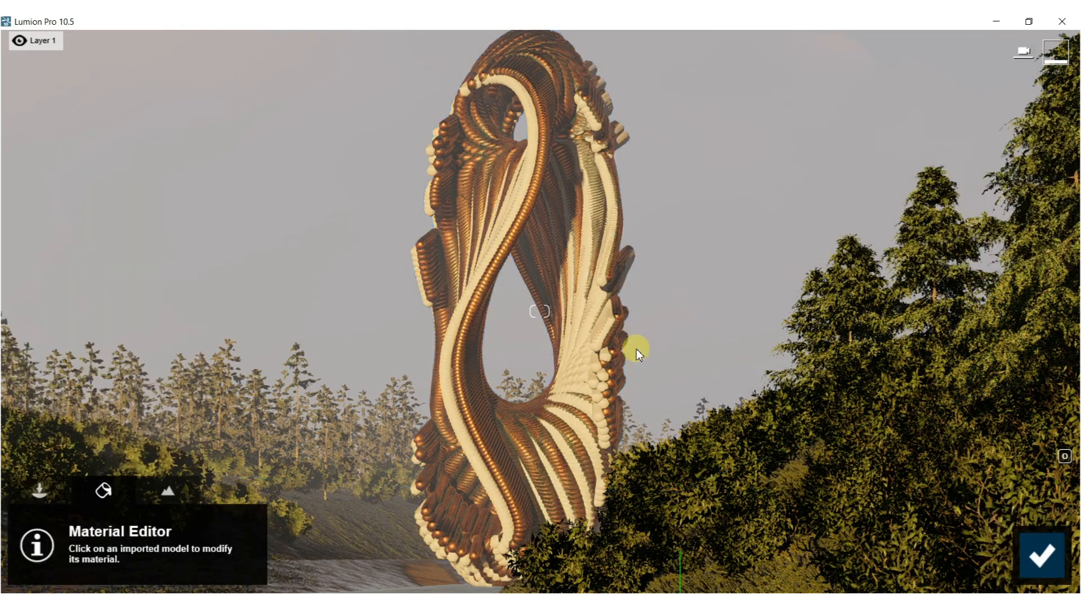
- Choose the large round boulder from the nature library's rocks and scale it up over the far riverbank beside the sculpture
left_click(45, 492)
left_click(114, 535)
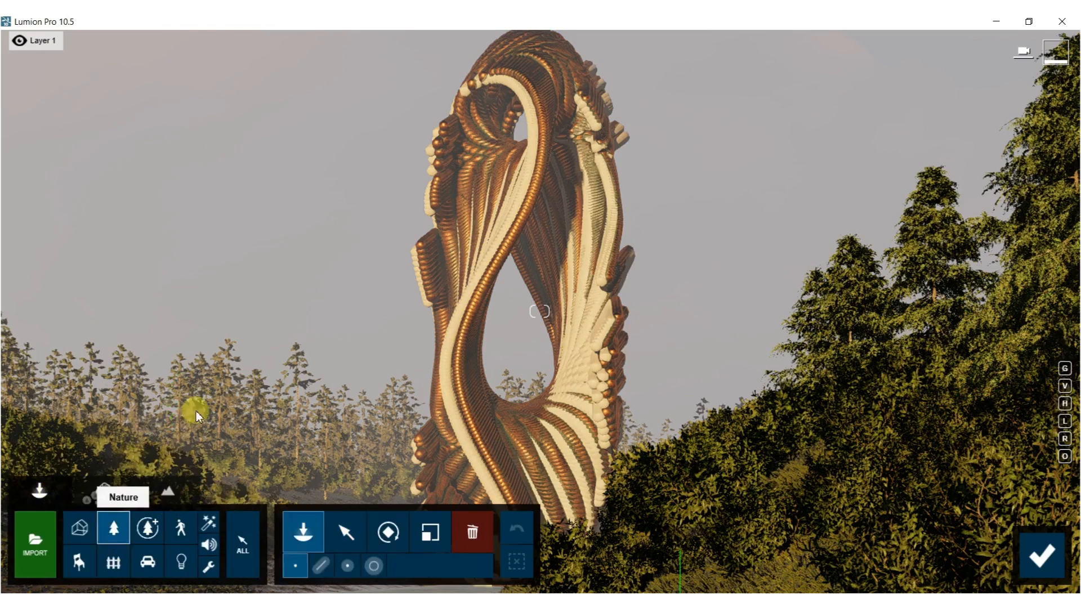
mouse_move(83, 249)
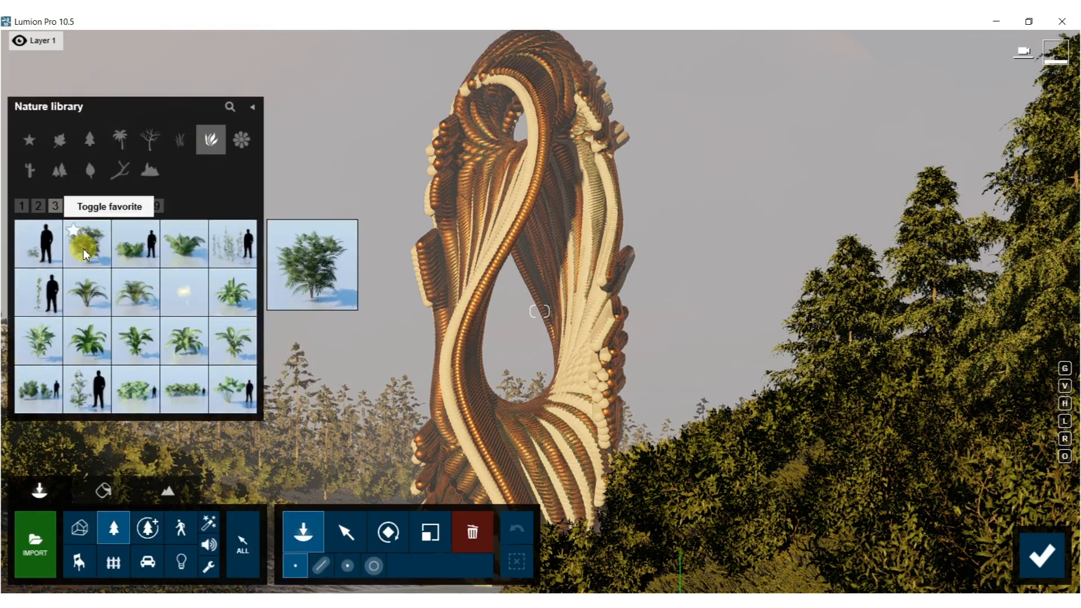
left_click(93, 244)
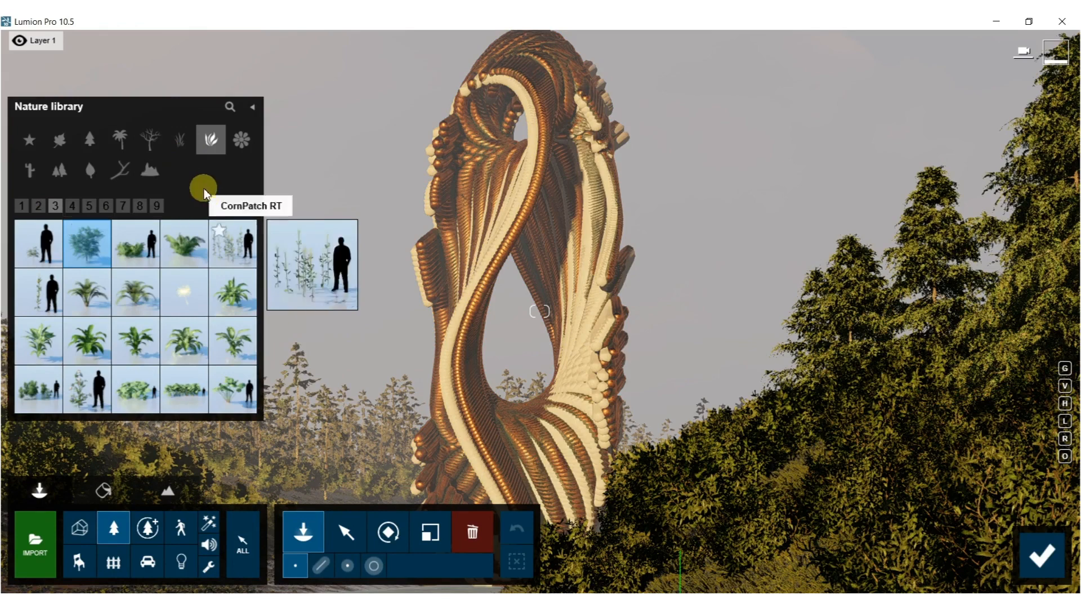
left_click(35, 206)
left_click(27, 204)
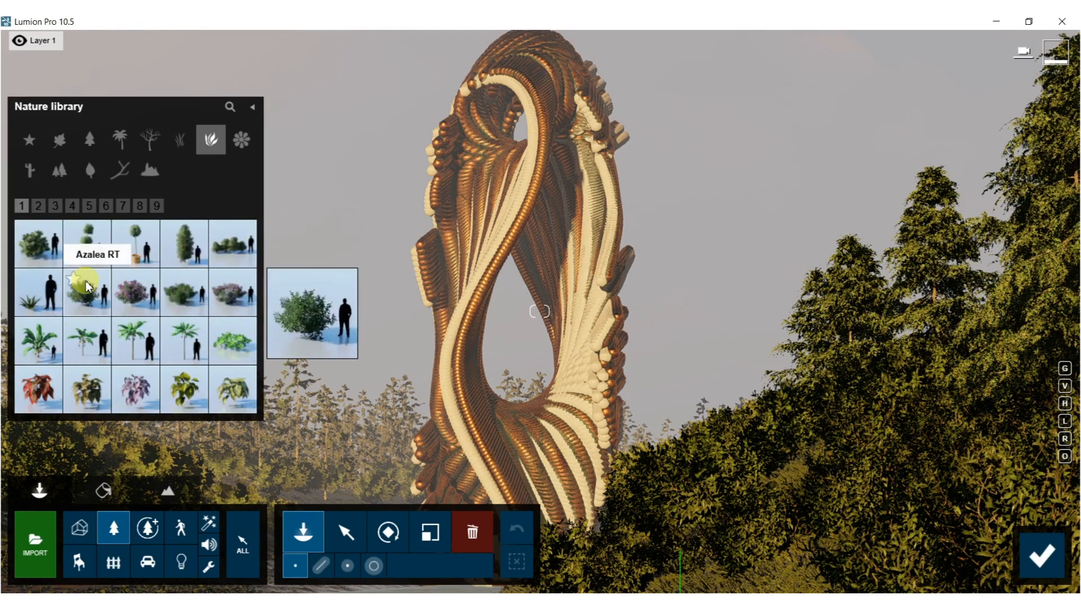
left_click(150, 169)
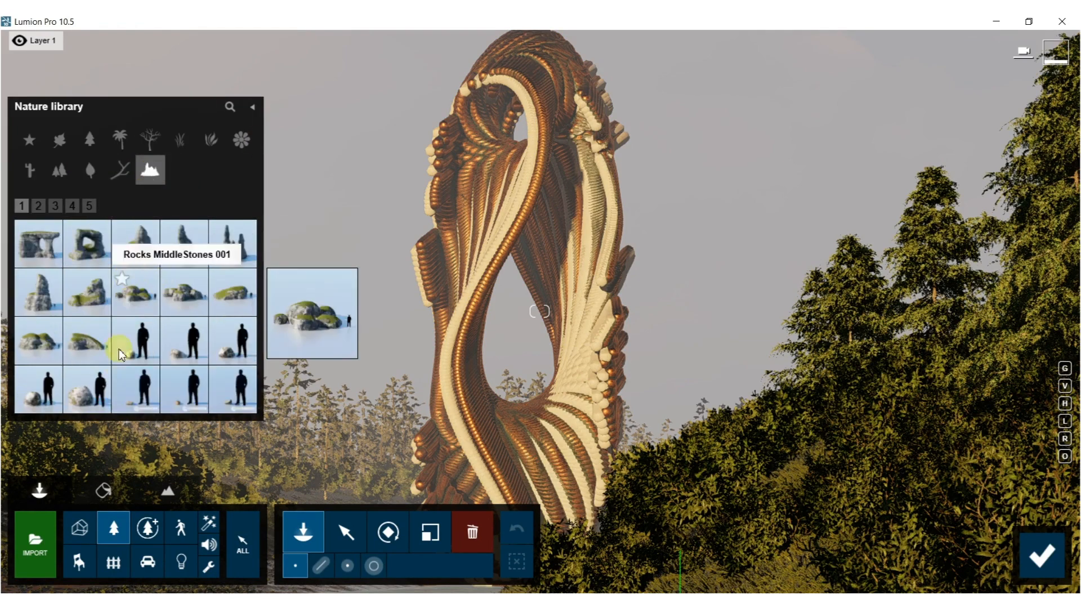
left_click(81, 390)
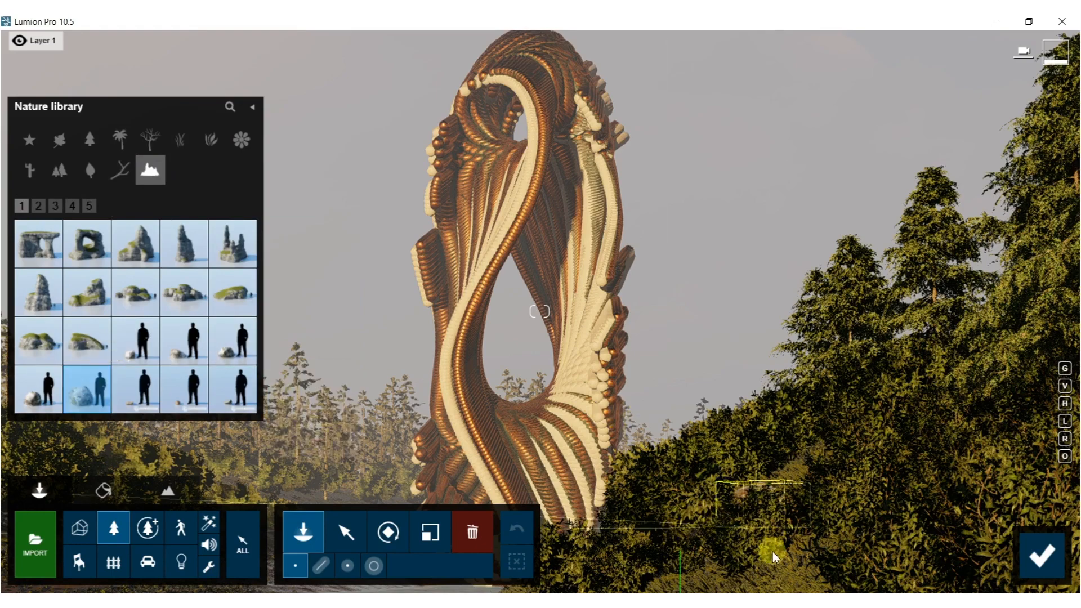
right_click_drag(633, 457, 405, 569)
right_click_drag(479, 344, 574, 355)
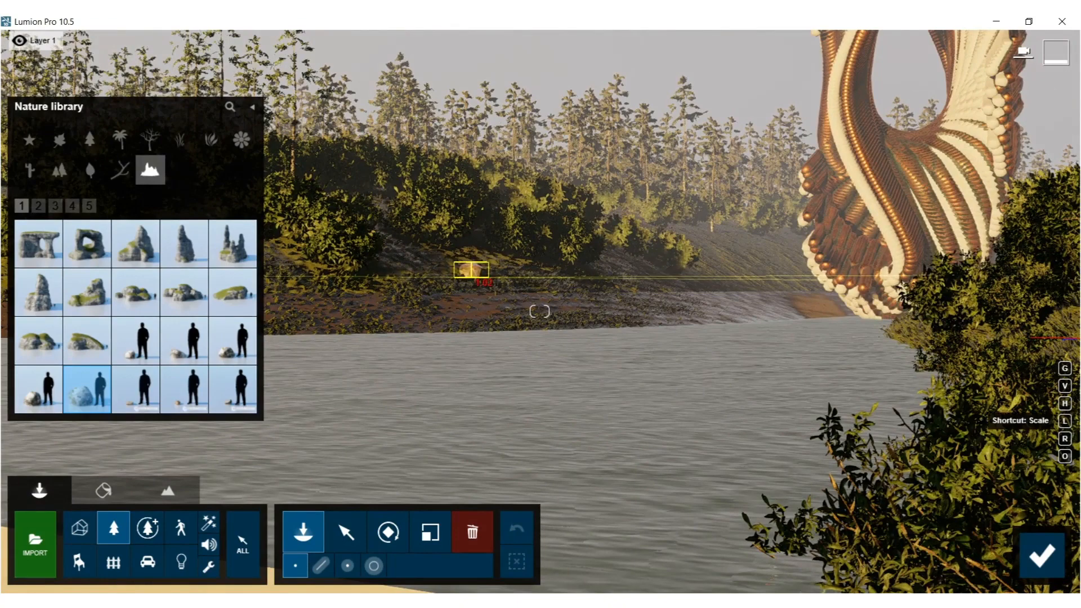
left_click(472, 276)
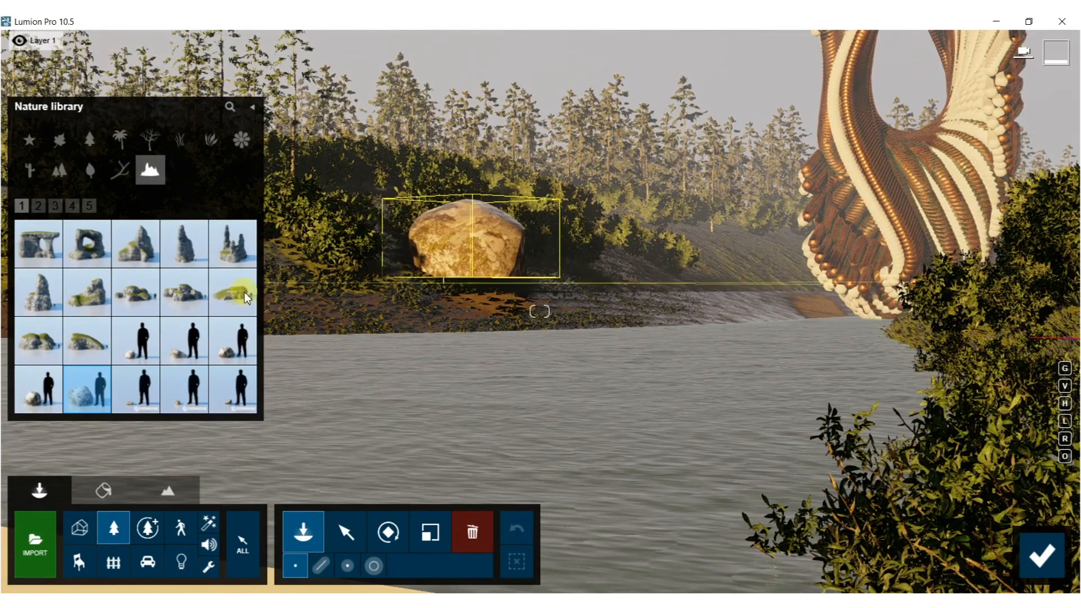
- Place two of the enlarged round boulders side by side on the far riverbank in front of the bushes
left_click(245, 294)
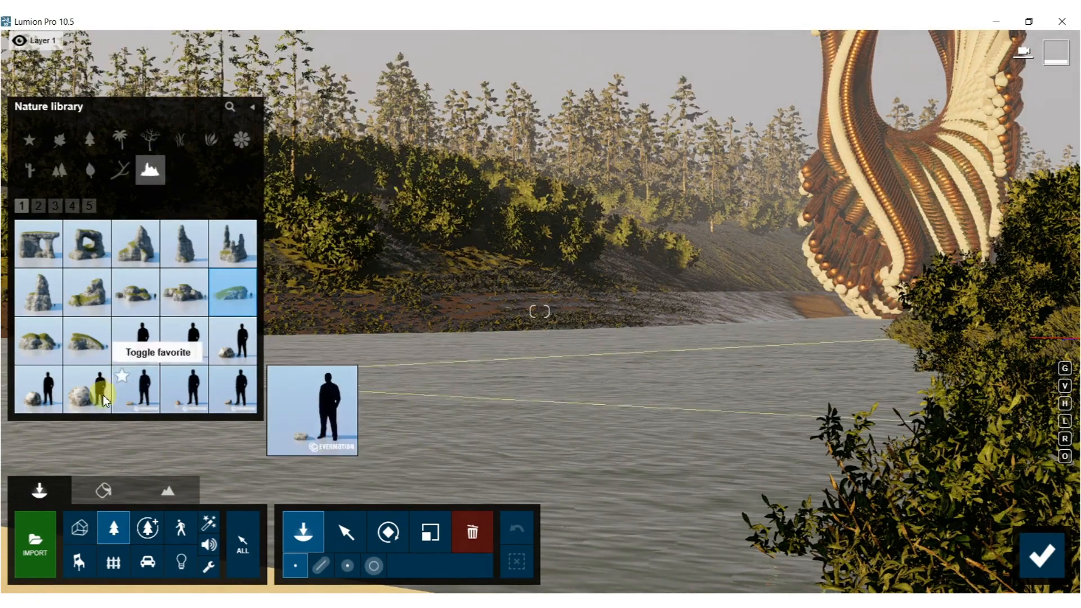
left_click(87, 389)
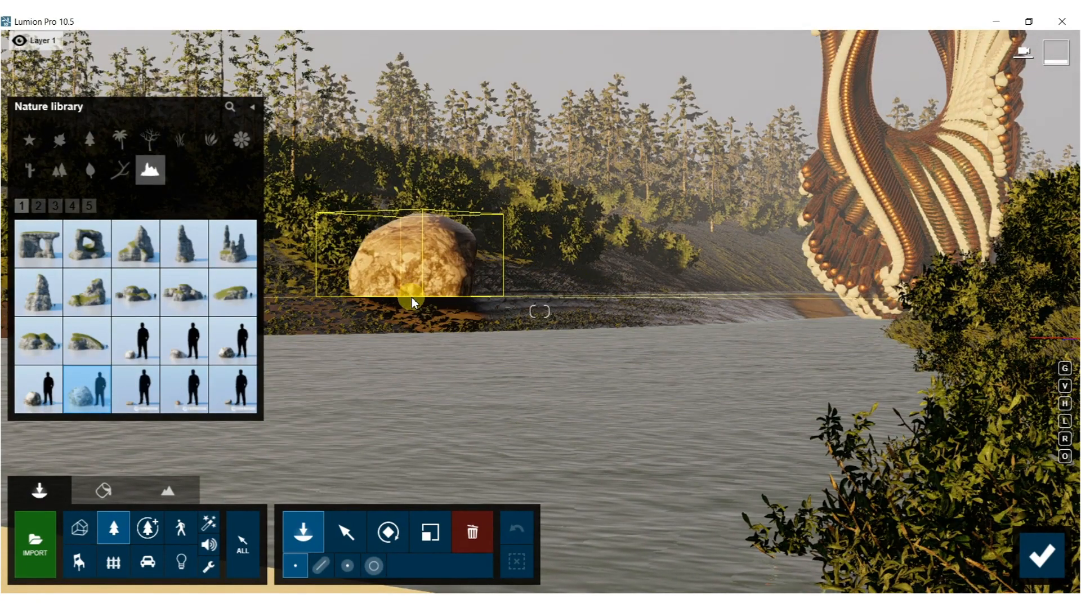
left_click(412, 303)
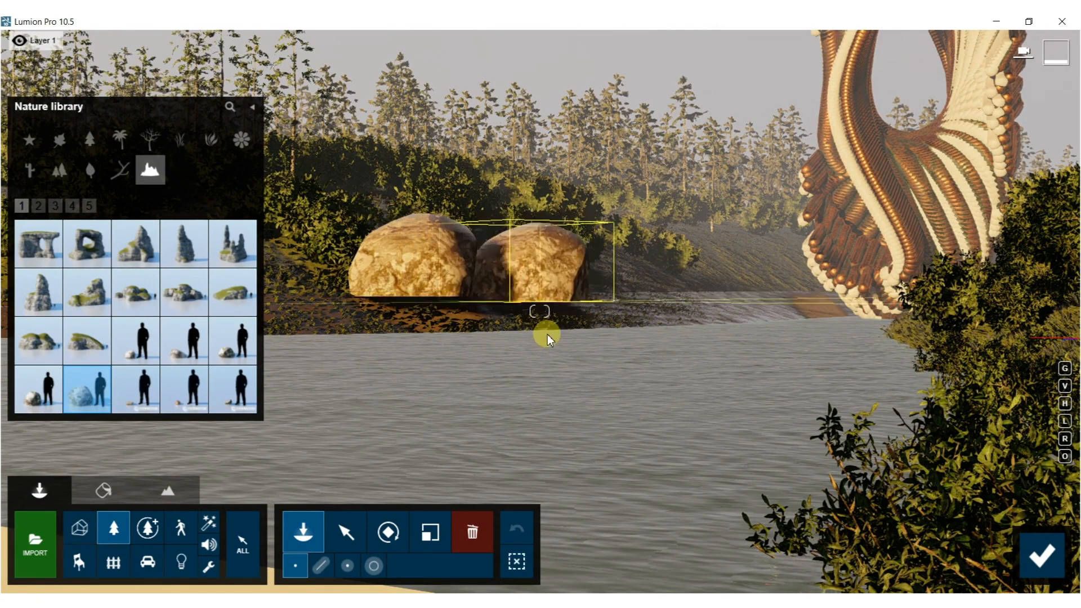
left_click(534, 320)
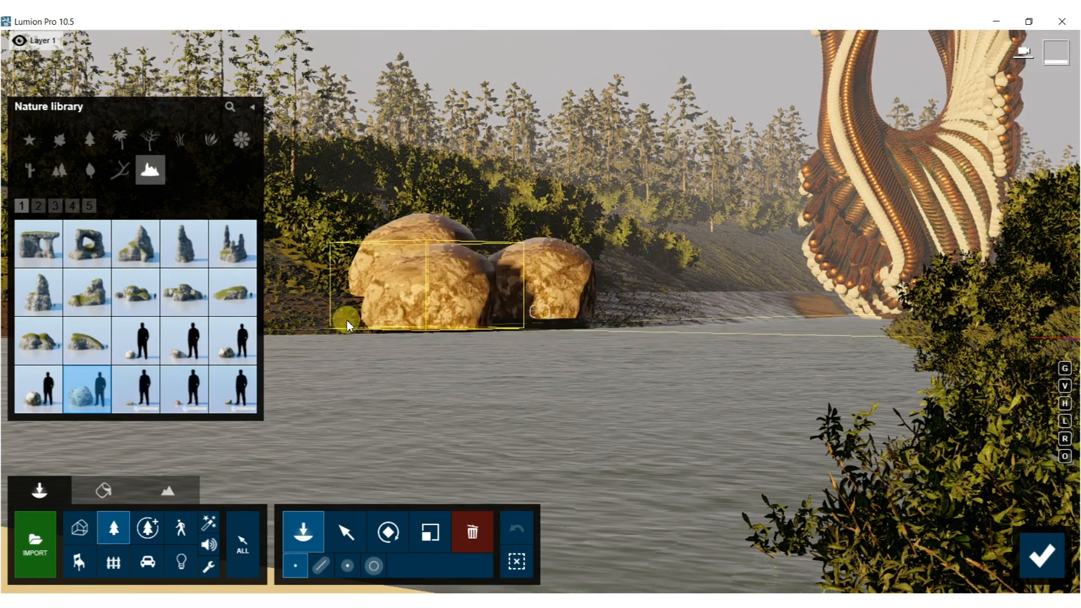
- Add two Stone 014 rocks and one Stone 015 rock around the boulders along the waterline
mouse_move(228, 359)
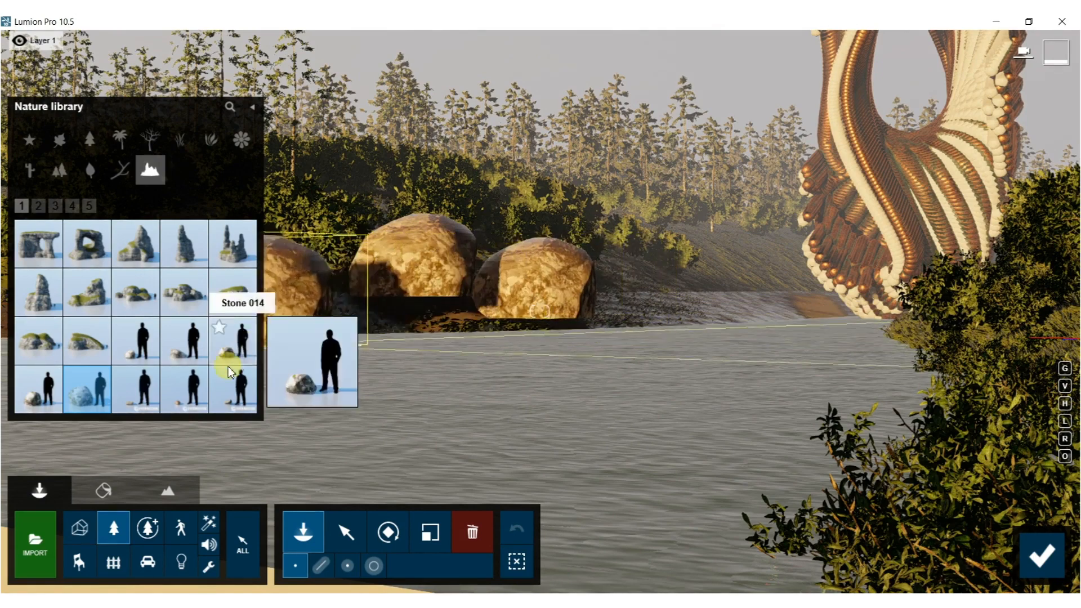
left_click(232, 341)
left_click(368, 320)
left_click(294, 314)
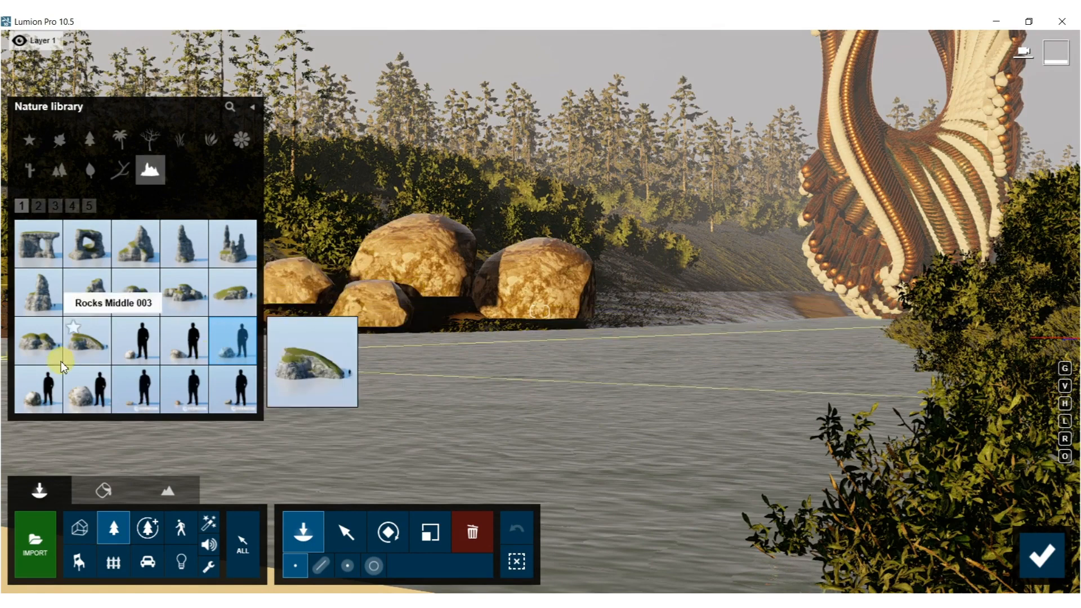
left_click(37, 388)
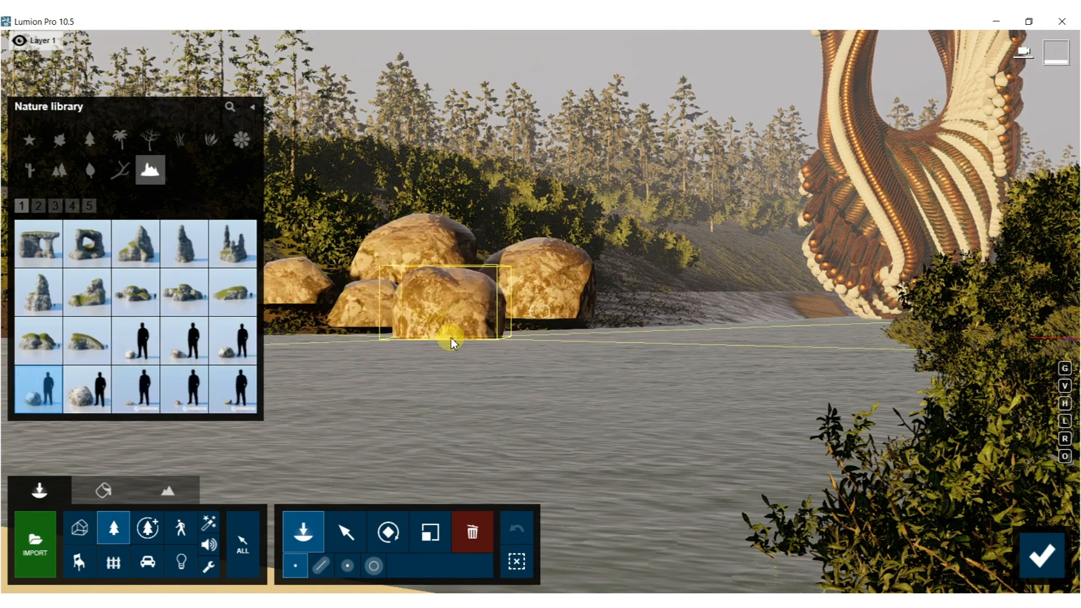
- Select the group of rocks on the far bank together and lower them so they sink into the ground
left_click(347, 534)
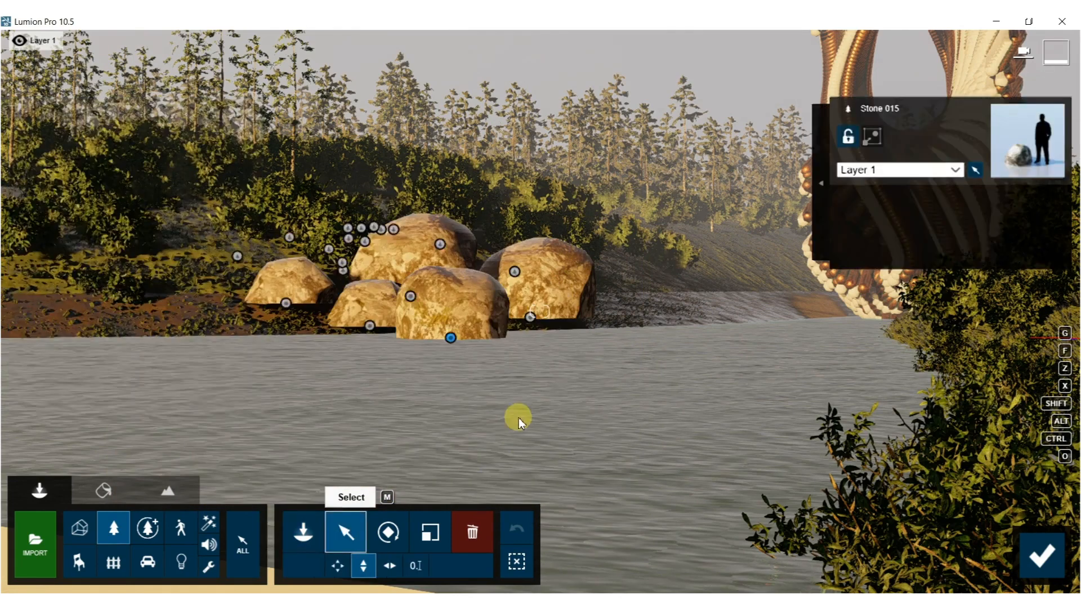
left_click_drag(634, 390, 242, 266, "ctrl")
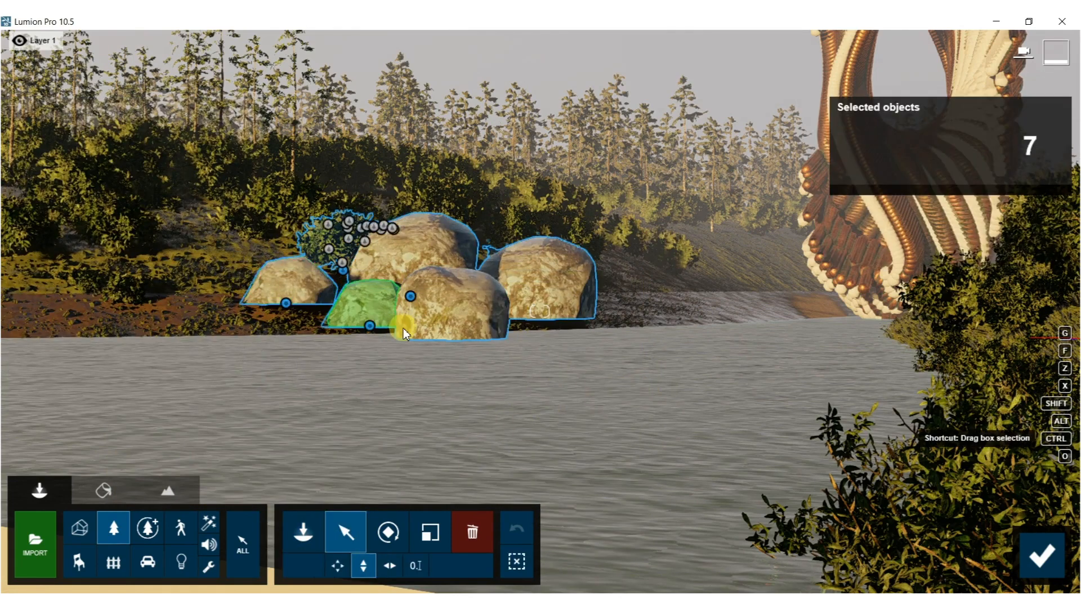
left_click_drag(452, 337, 450, 430)
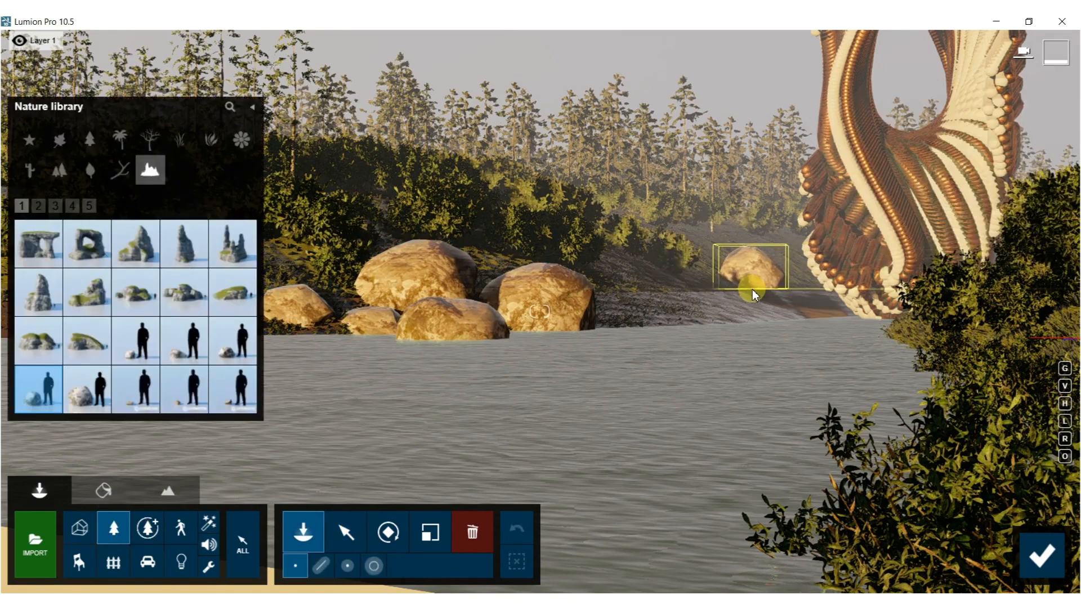
- Place an enlarged Stone 015 and an overlapping Stone 014 on the bank next to the sculpture's base
key("l")
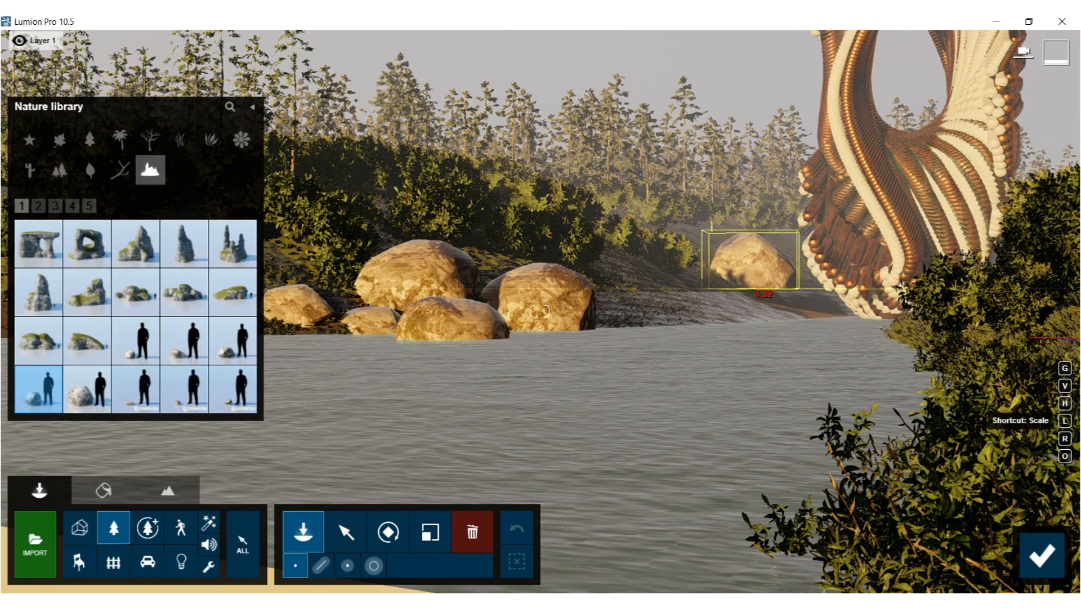
left_click(639, 367)
left_click(431, 536)
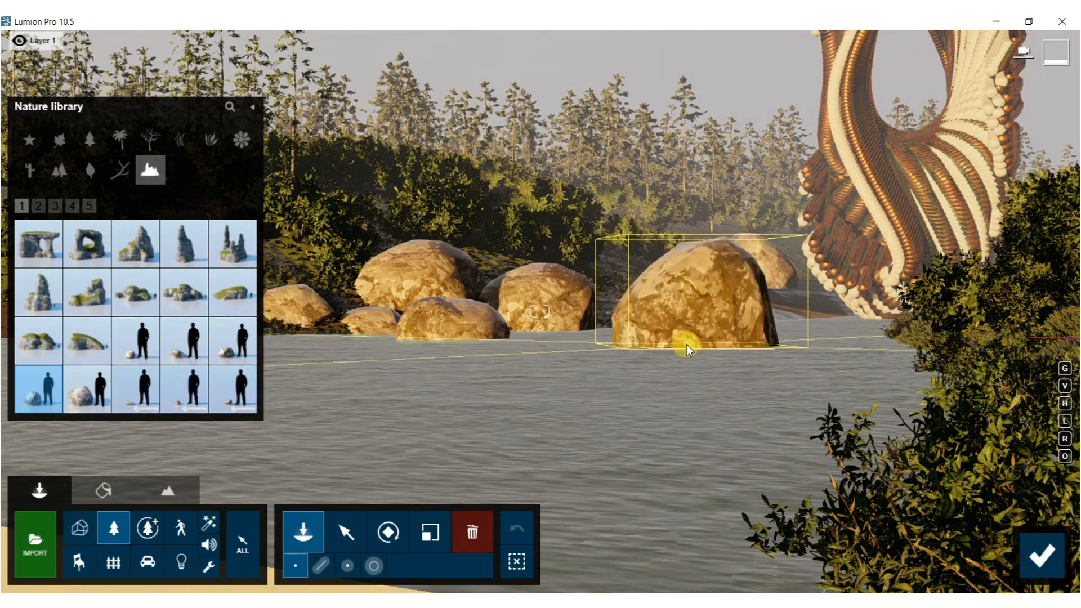
left_click(233, 341)
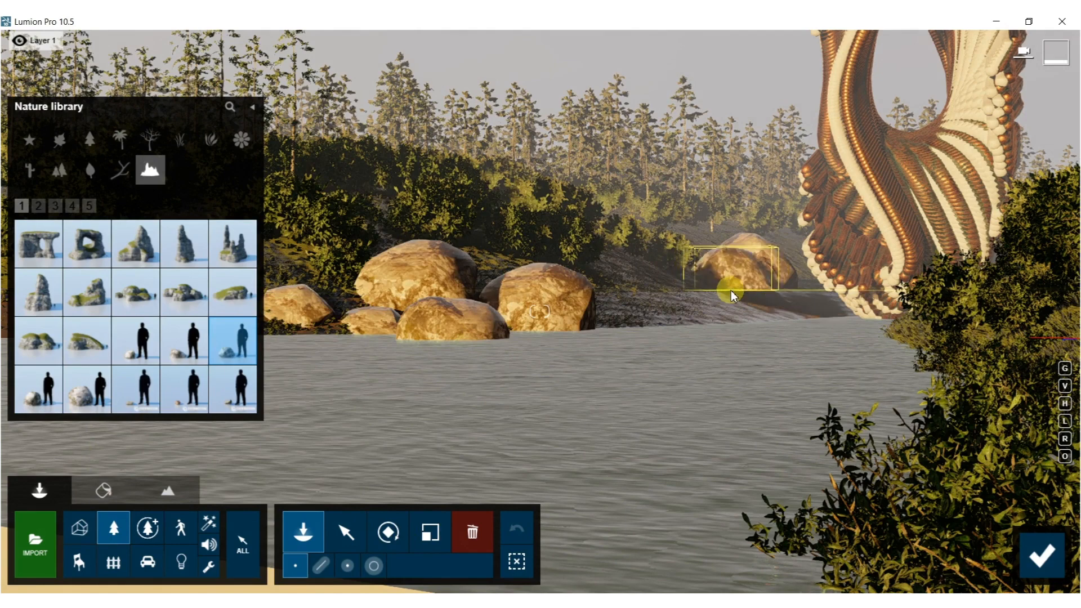
- Select both stones beside the sculpture's base and lower them into the bank
left_click(346, 532)
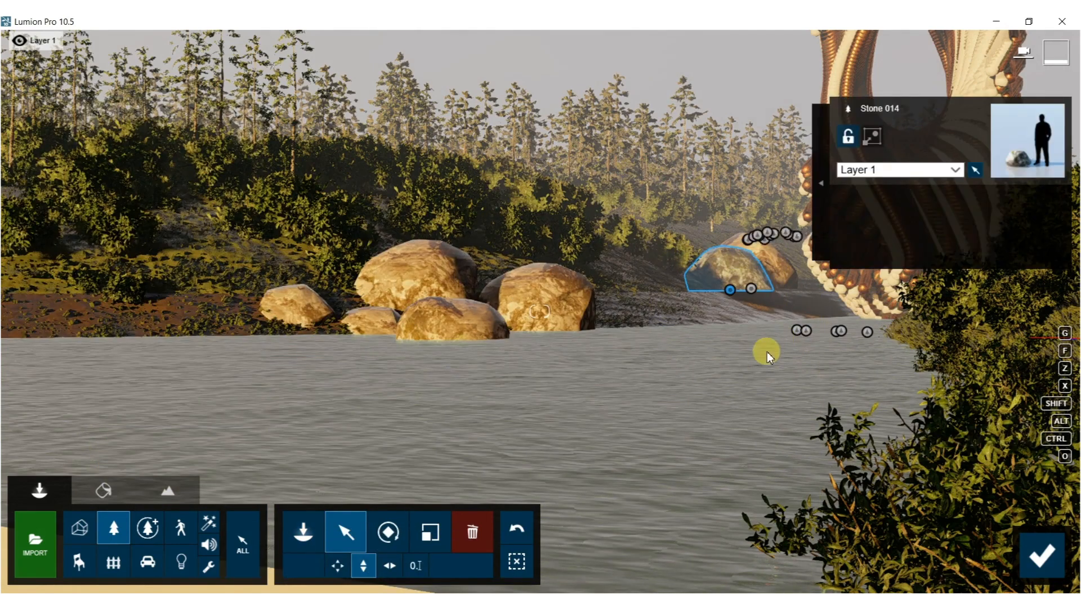
key("ctrl")
left_click_drag(724, 282, 747, 439, "ctrl")
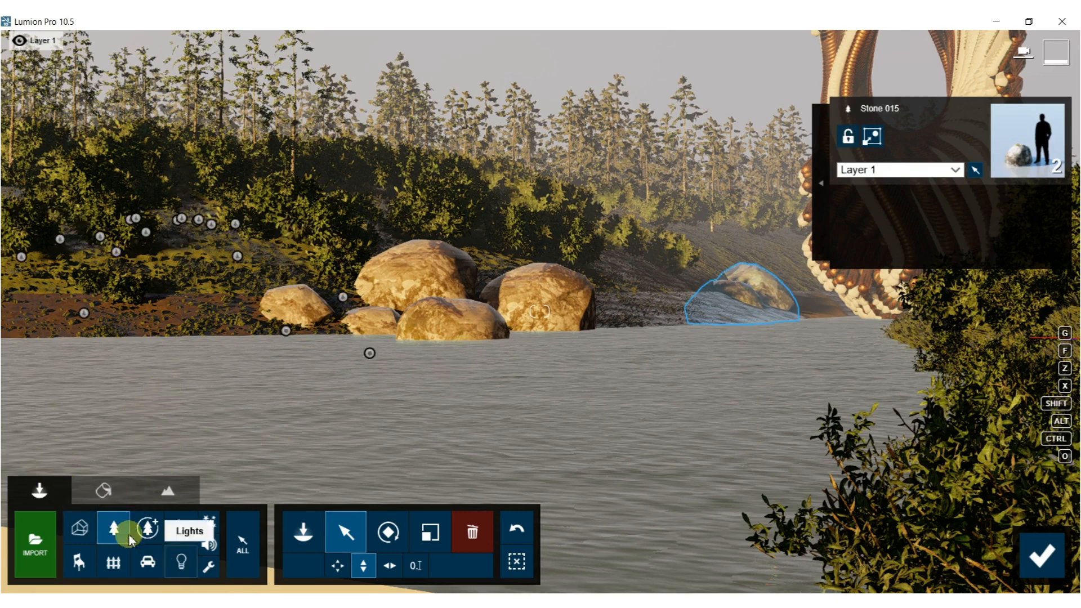
- Place a scaled-down Azalea RT shrub from the nature library behind the stones near the sculpture
left_click(114, 527)
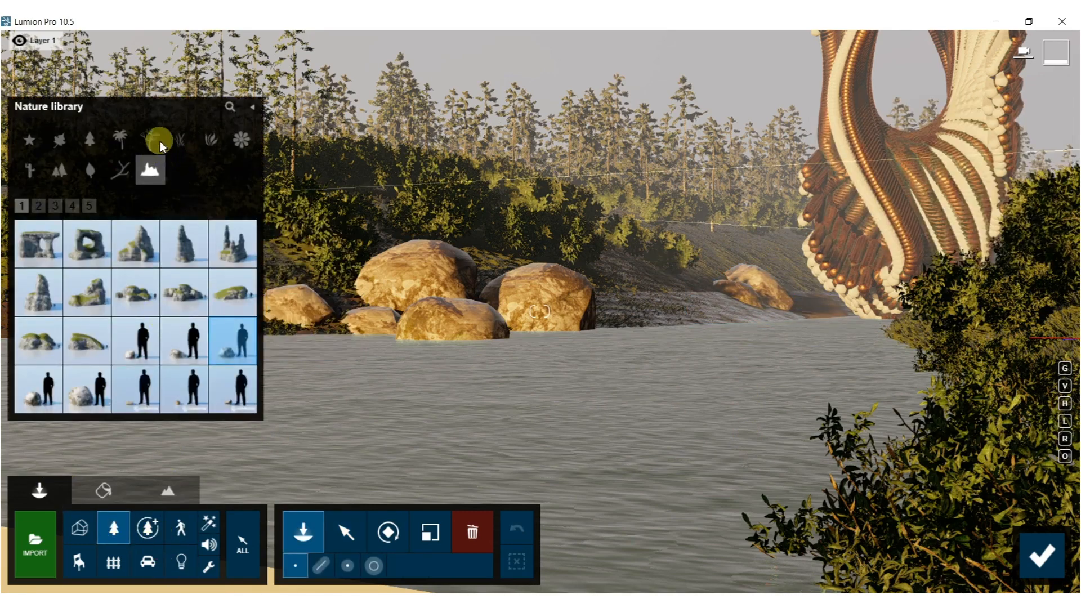
left_click(208, 143)
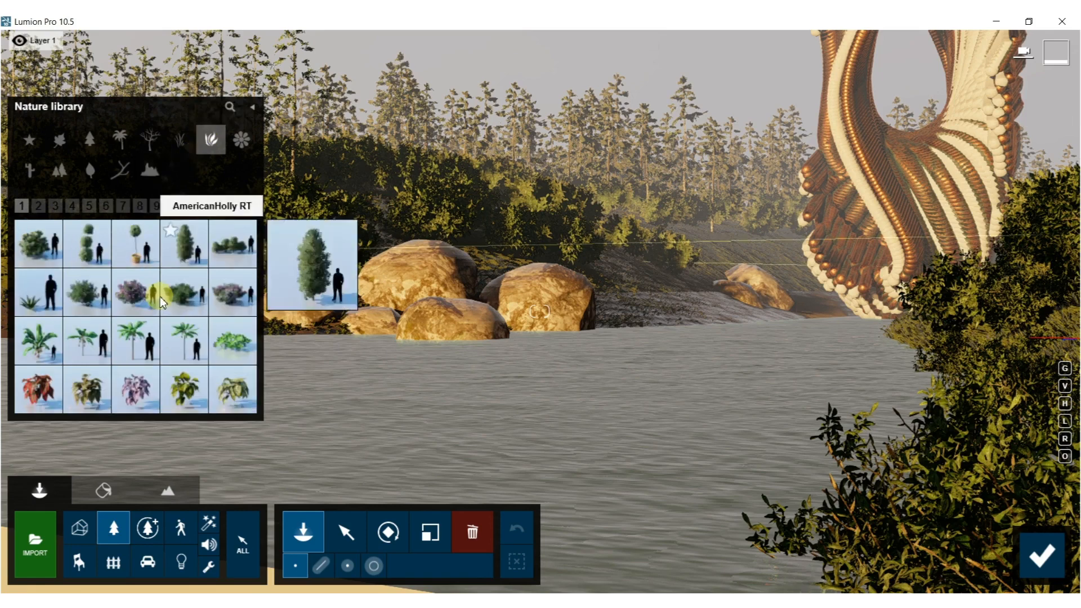
left_click(87, 291)
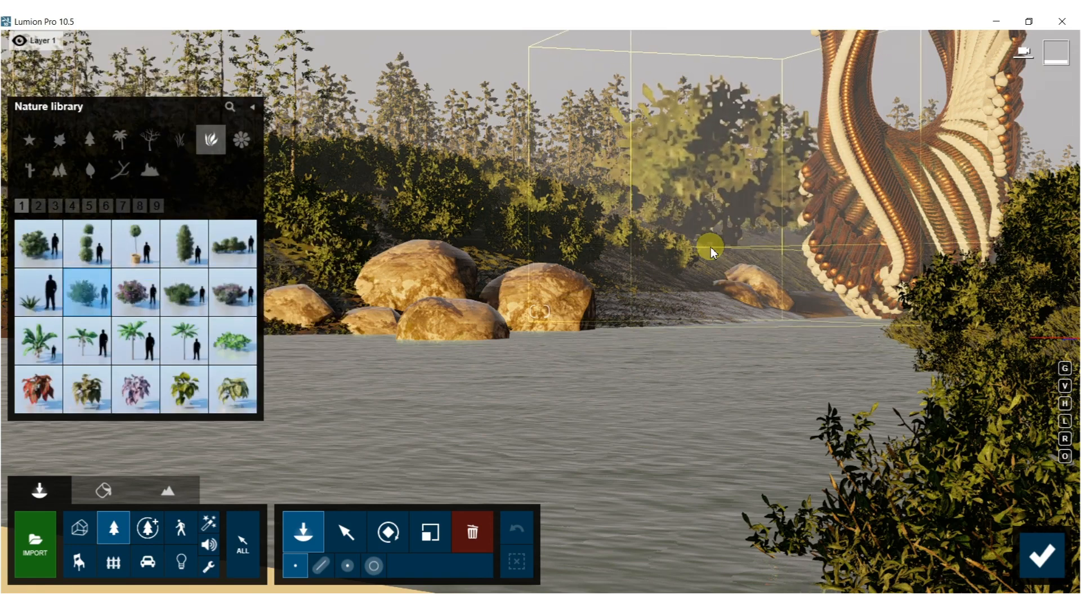
key("l")
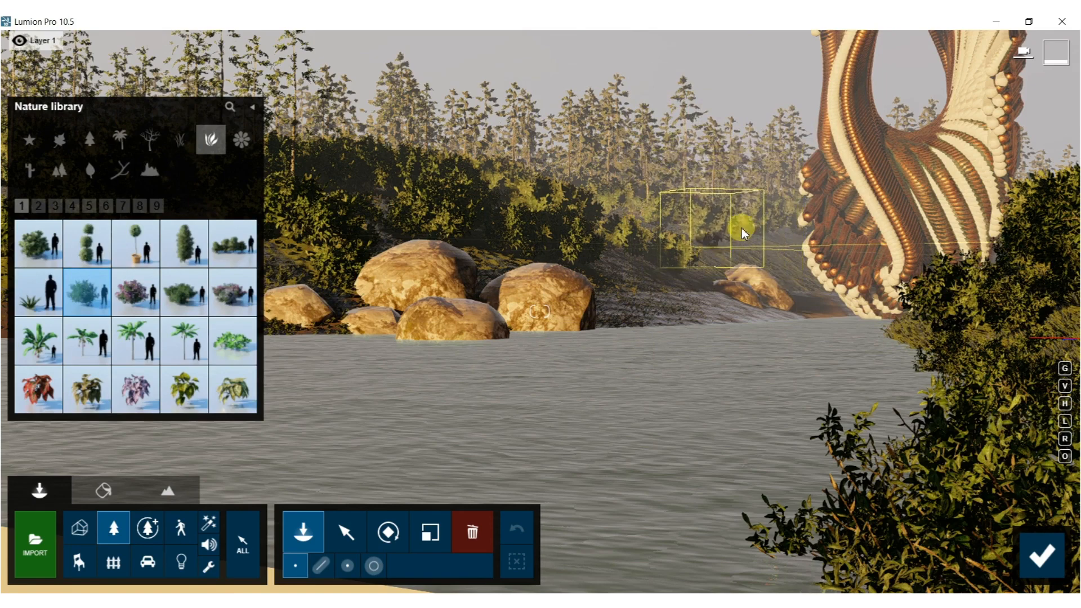
left_click(760, 256)
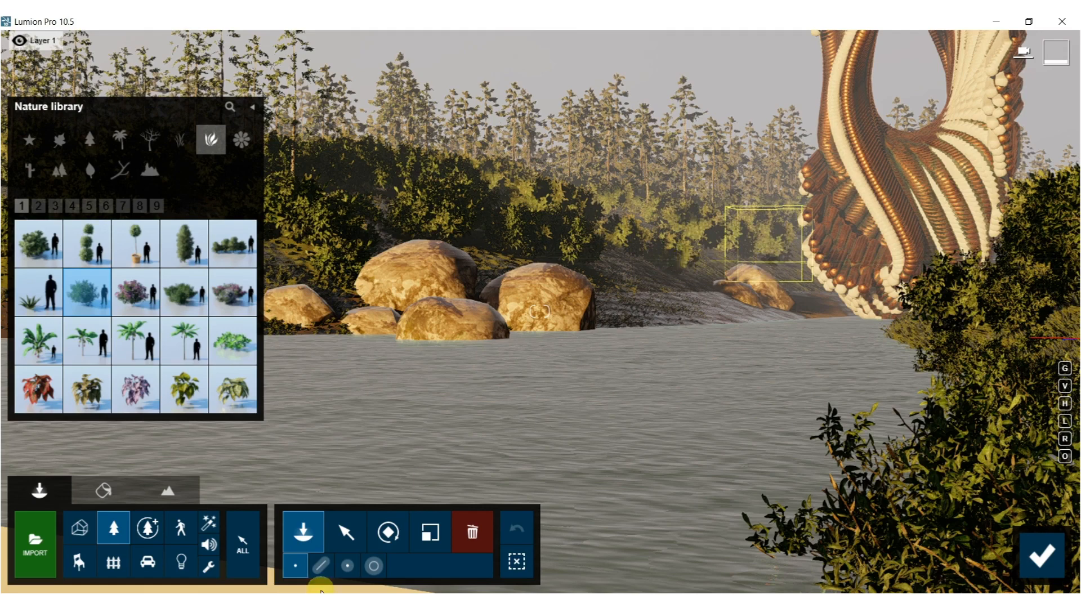
- Place a walking woman with a bag from the 3D women characters on the grassy bank beneath the trees and return to the photo
left_click(181, 527)
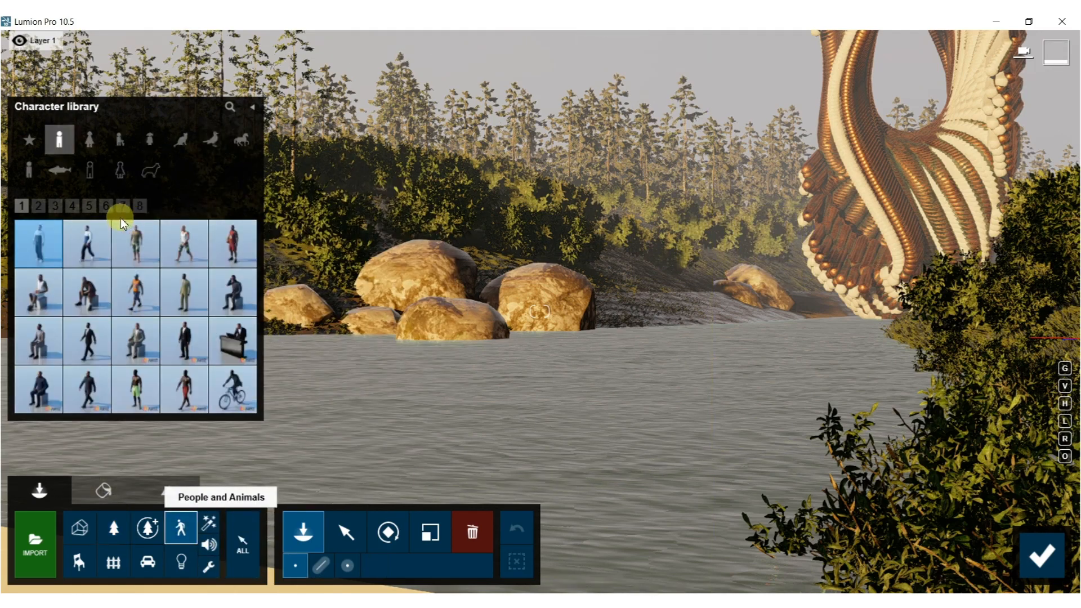
left_click(93, 143)
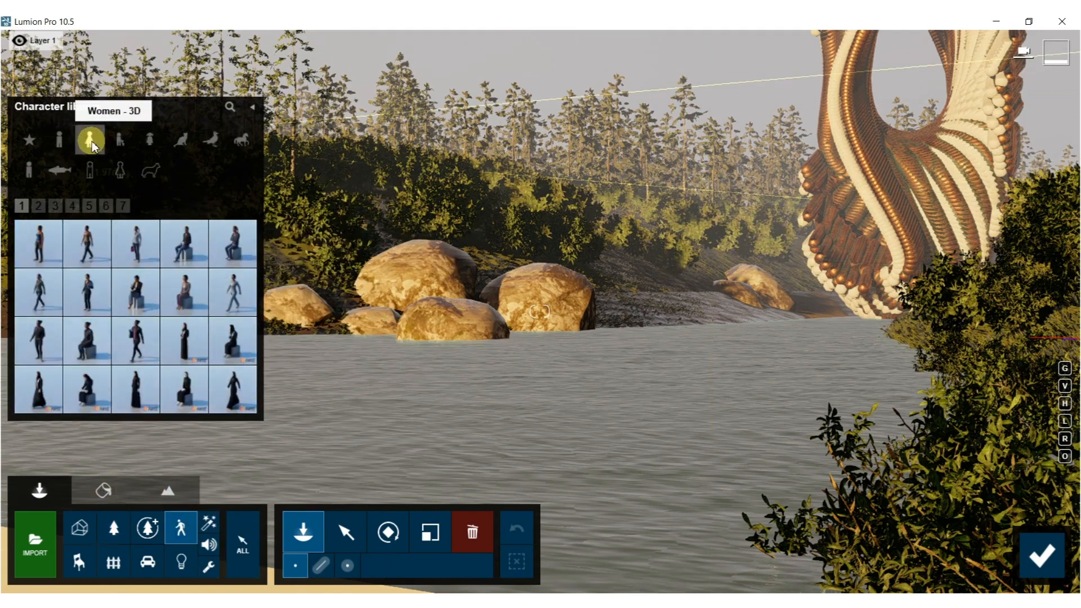
left_click(139, 333)
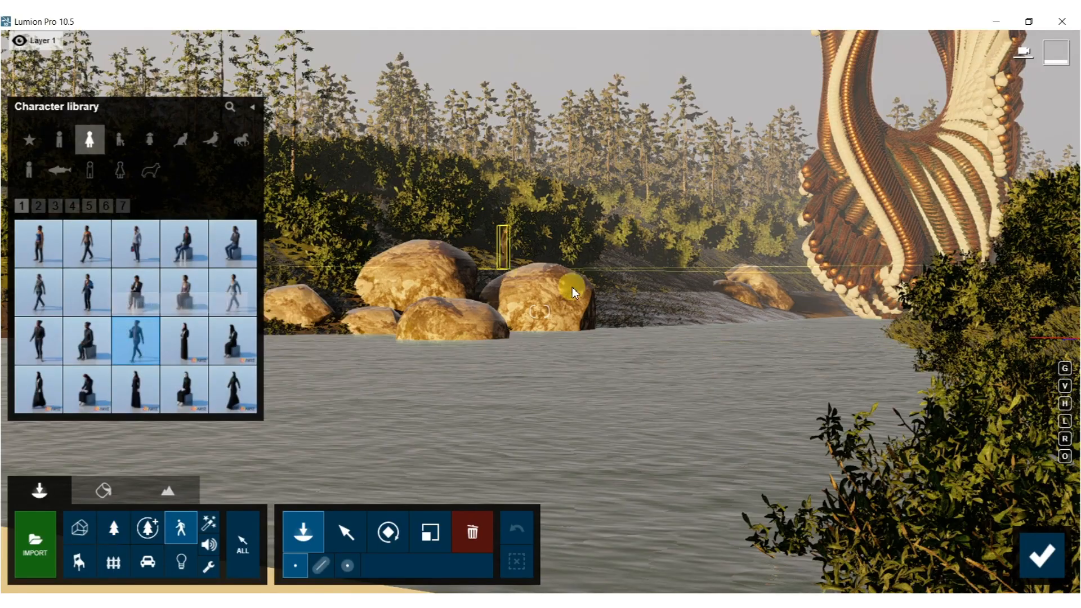
mouse_move(651, 422)
right_mouse_down()
mouse_move(800, 414)
mouse_move(816, 523)
mouse_move(715, 468)
mouse_move(788, 315)
mouse_move(670, 465)
mouse_move(675, 506)
mouse_move(653, 418)
right_mouse_up()
left_click(582, 308)
left_click_drag(542, 272, 524, 319)
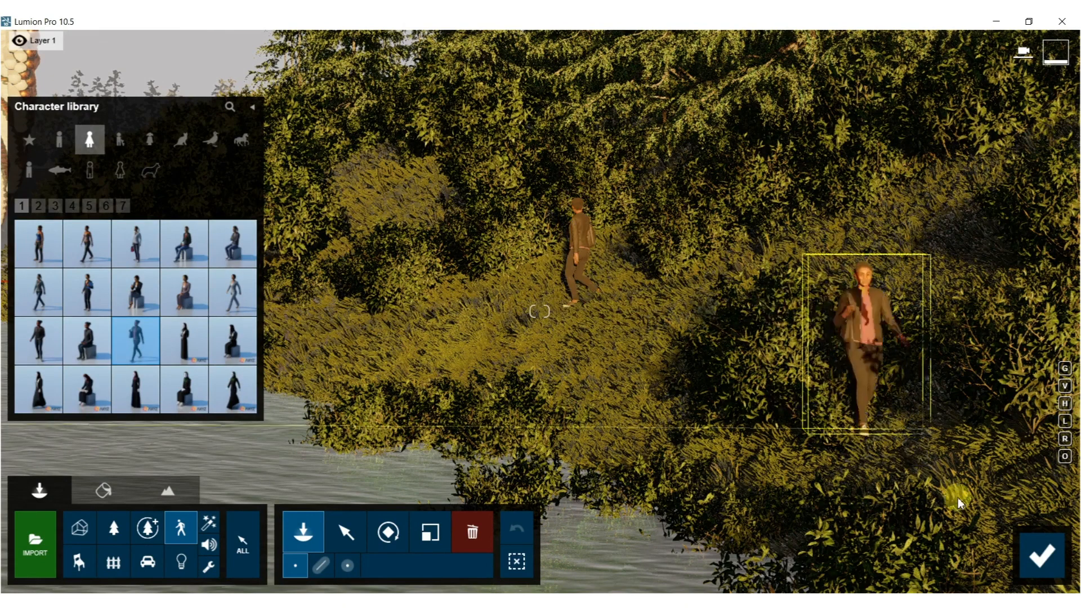
left_click(1036, 557)
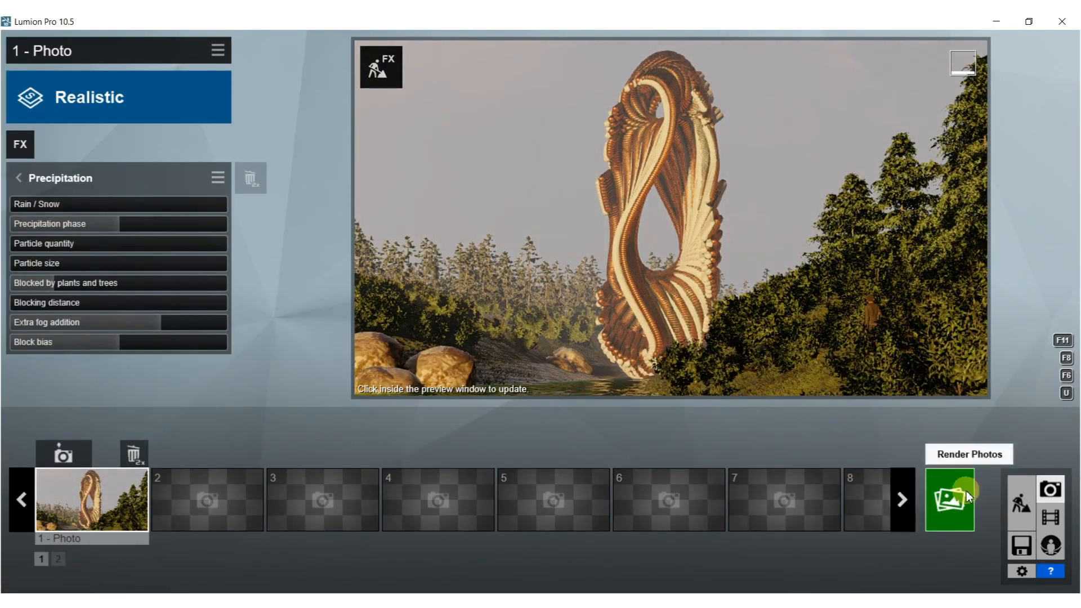
- Move the walking woman horizontally along the bank toward the sculpture and restore the photo's saved camera view
left_click(1019, 501)
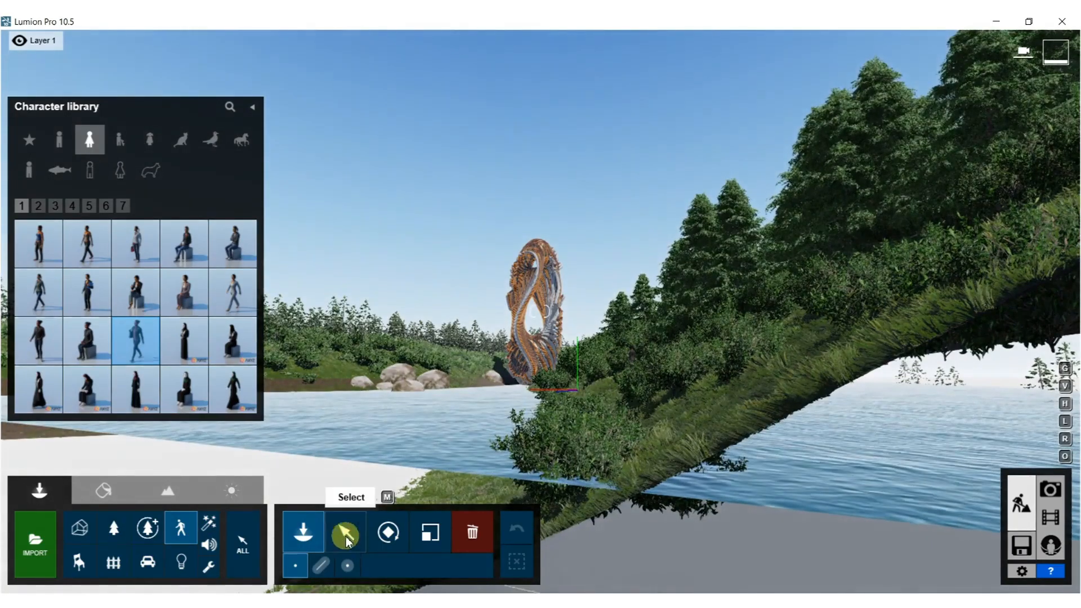
left_click(342, 542)
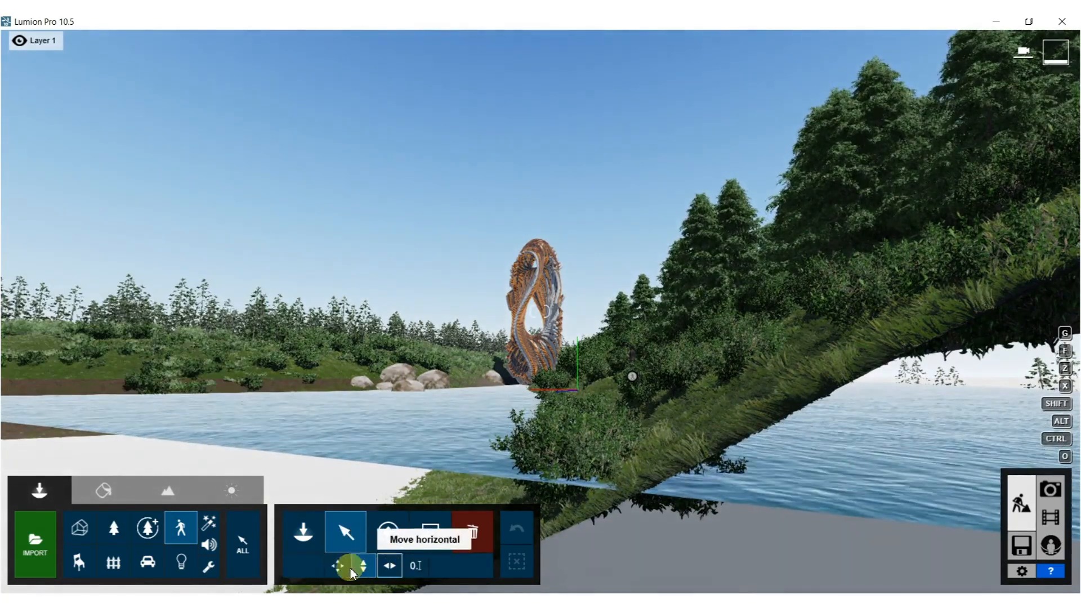
left_click_drag(631, 376, 593, 386)
left_click(1051, 489)
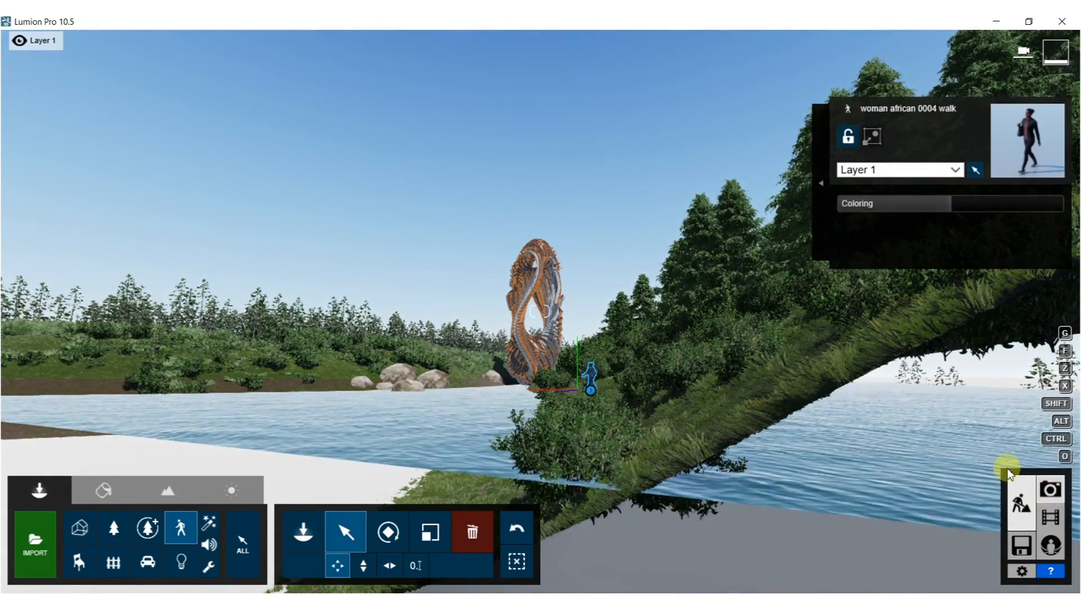
left_click(72, 516)
left_click(64, 511)
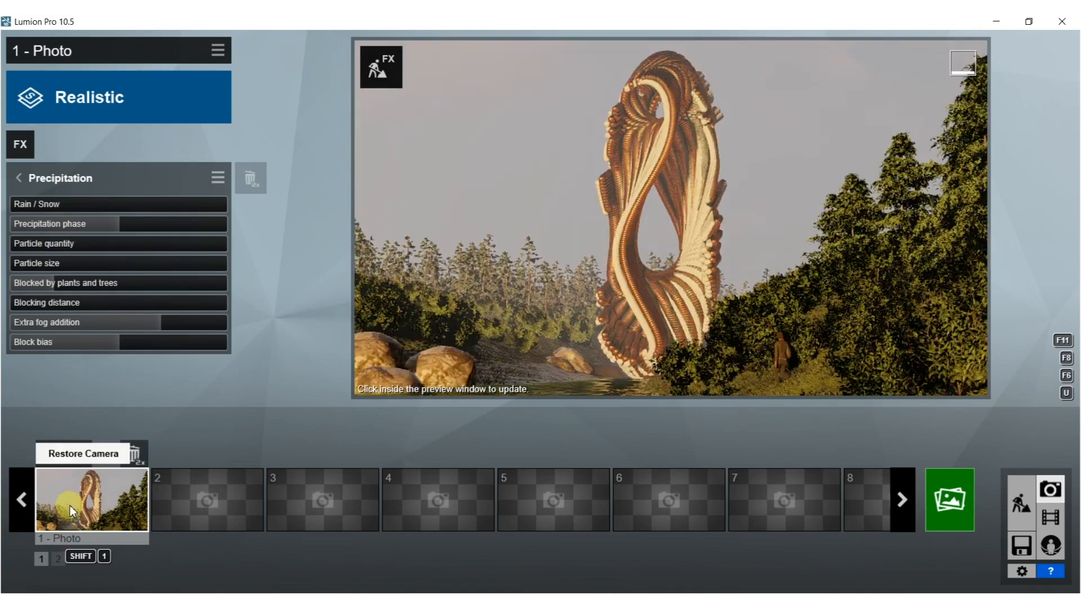
- Reduce the Precipitation effect's extra fog addition to about a third of its range and refresh the photo preview
left_click(787, 201)
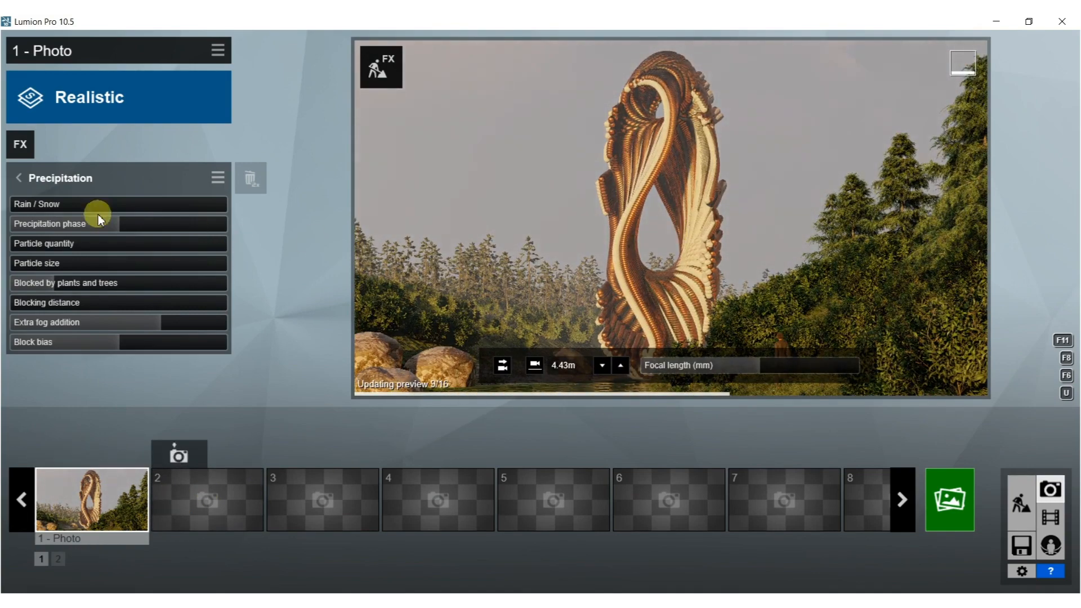
left_click_drag(138, 319, 85, 320)
left_click(512, 186)
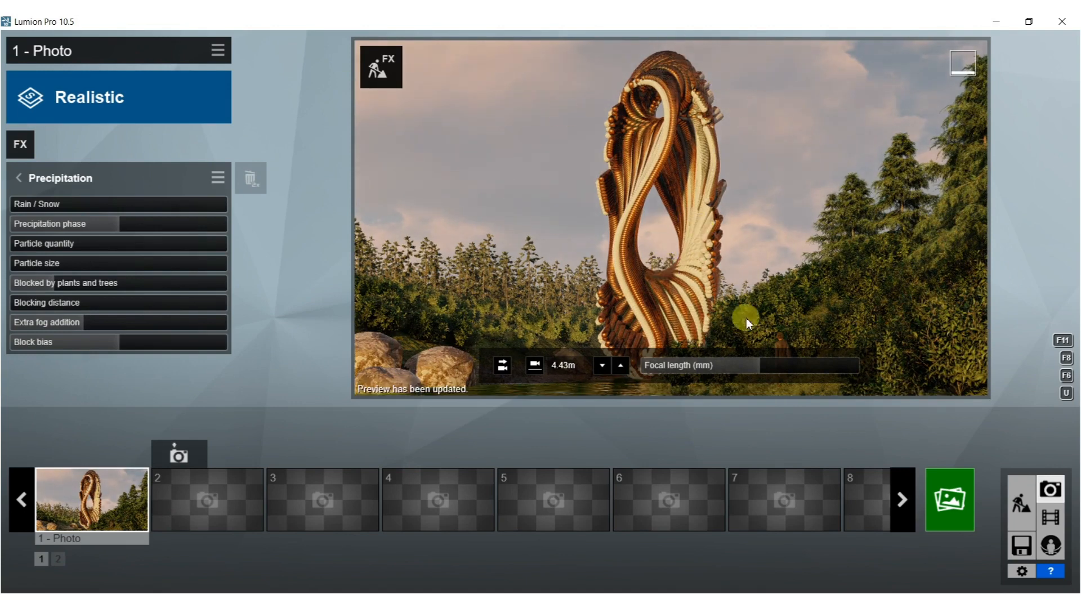
- Place a cluster of flying birds around the sculpture's top and refresh the preview from the photo's saved camera
left_click(1017, 505)
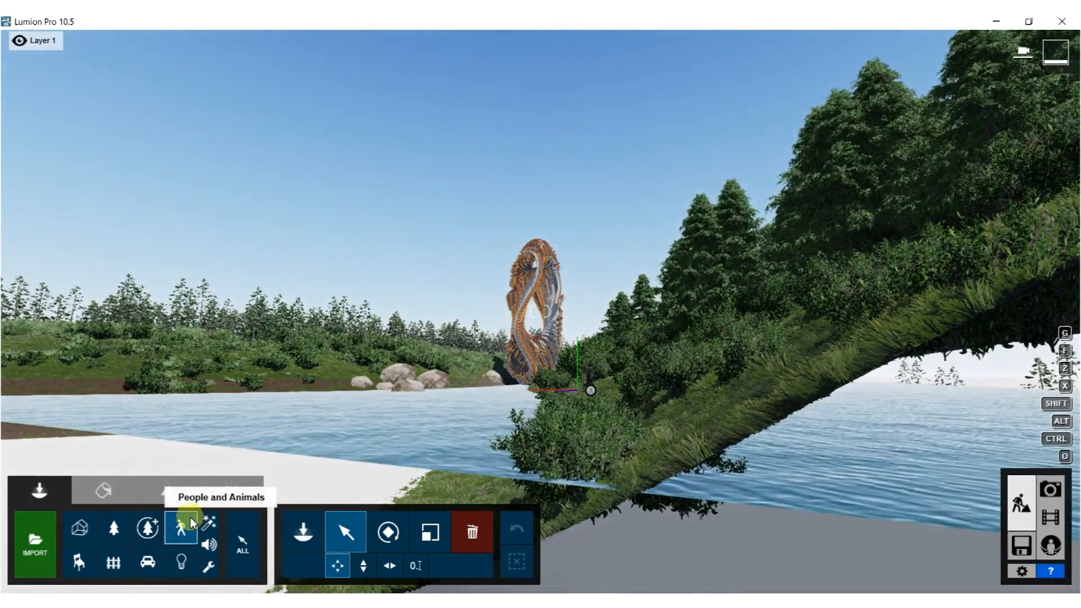
left_click(181, 527)
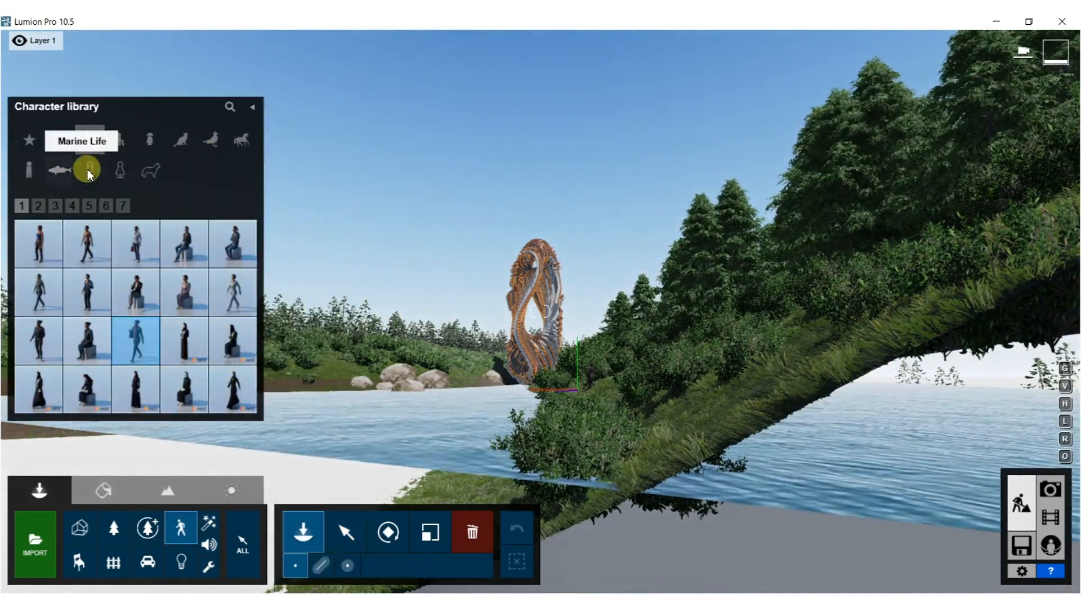
left_click(210, 138)
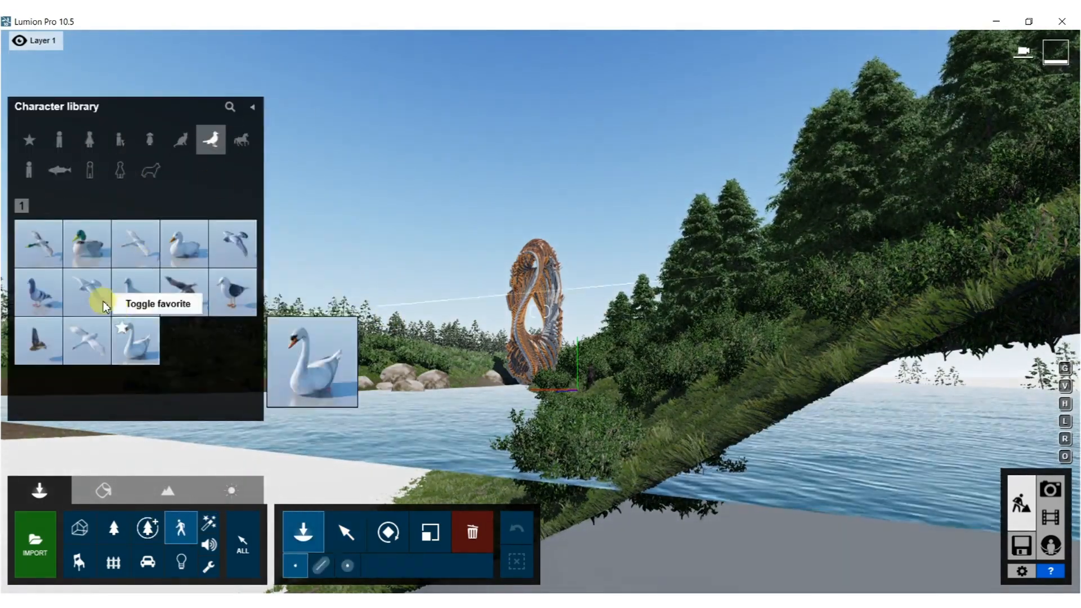
left_click(87, 294)
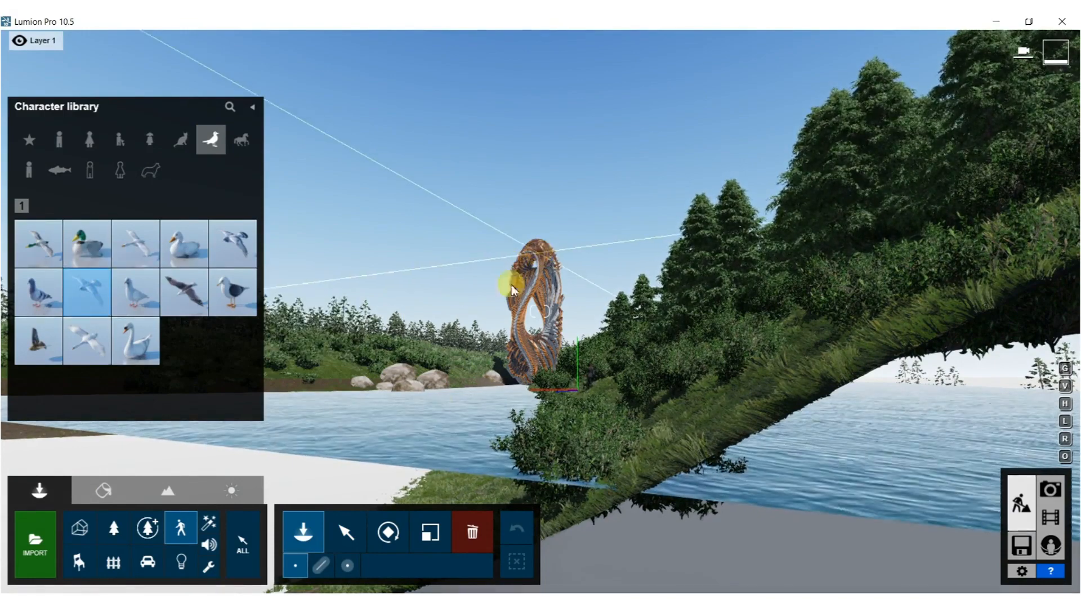
left_click(347, 565)
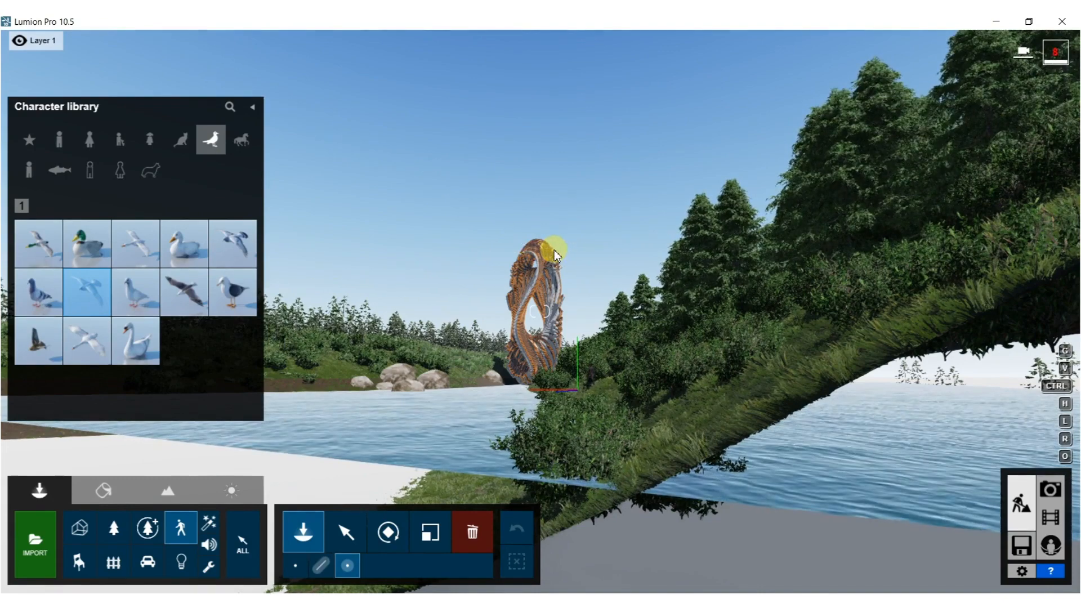
left_click(511, 251)
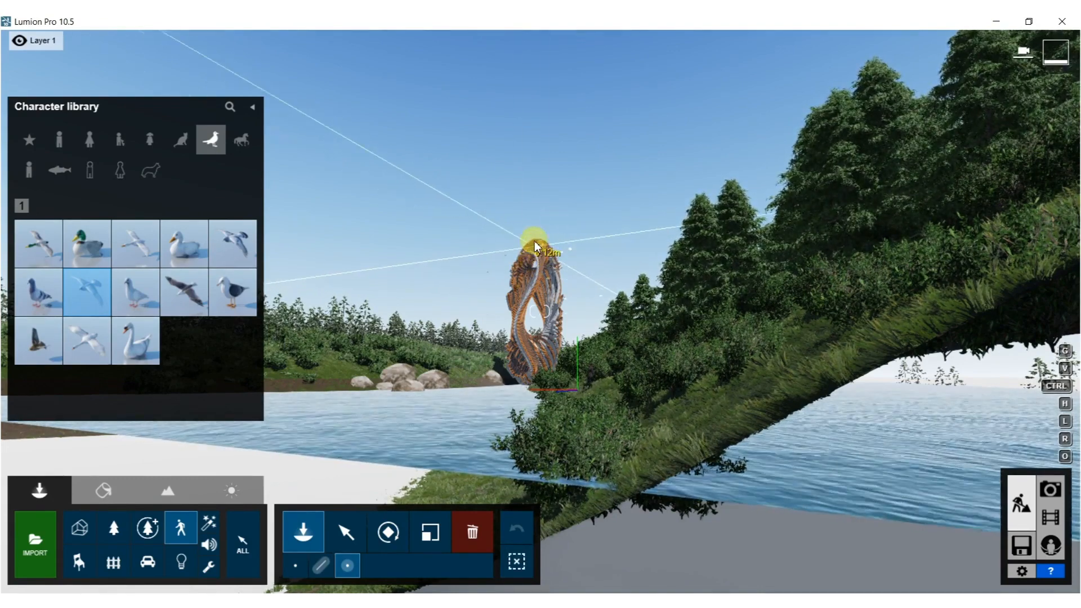
left_click(1049, 494)
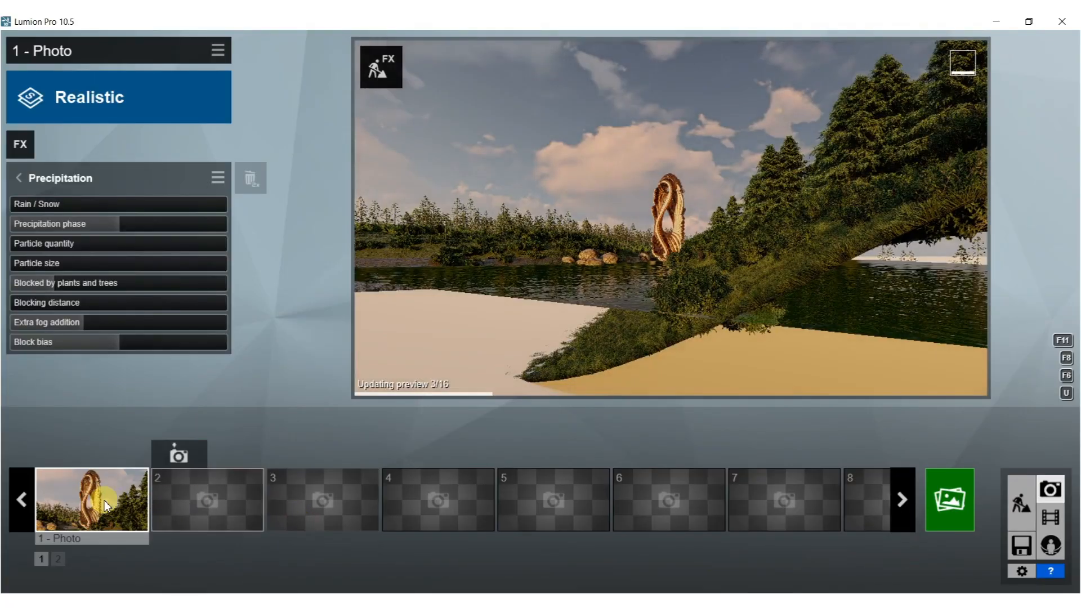
left_click(136, 484)
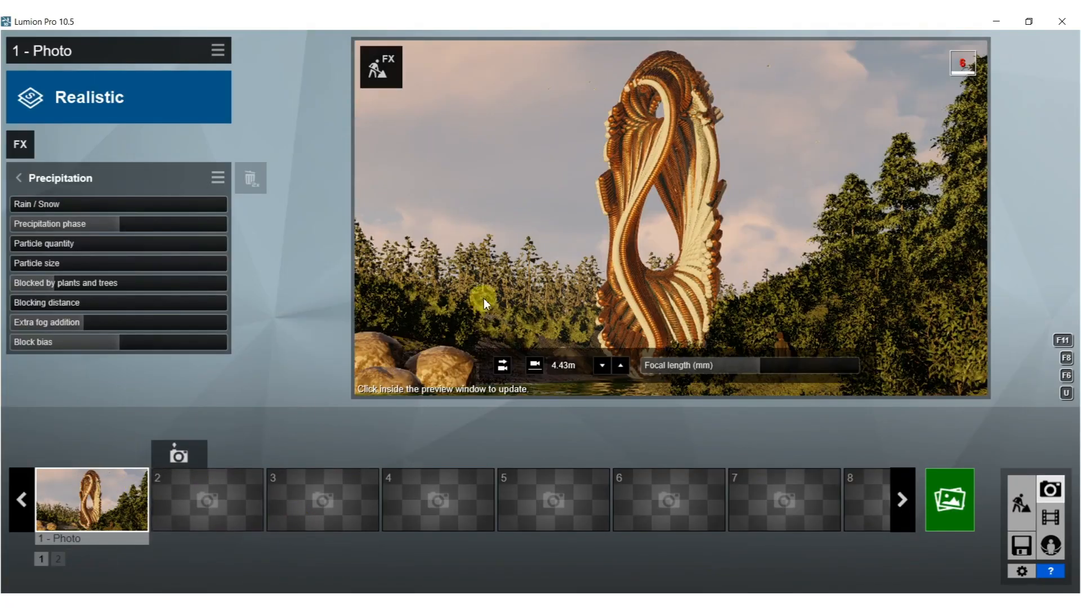
left_click(813, 138)
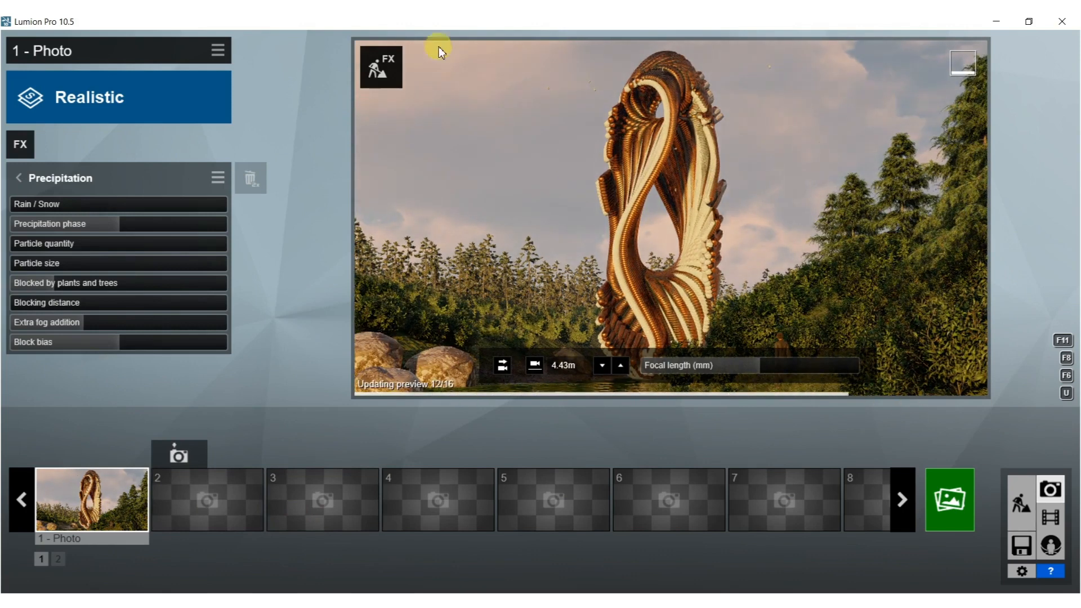
- Place several dark flying birds one by one around the upper part of the sculpture and return to the photo
left_click(382, 66)
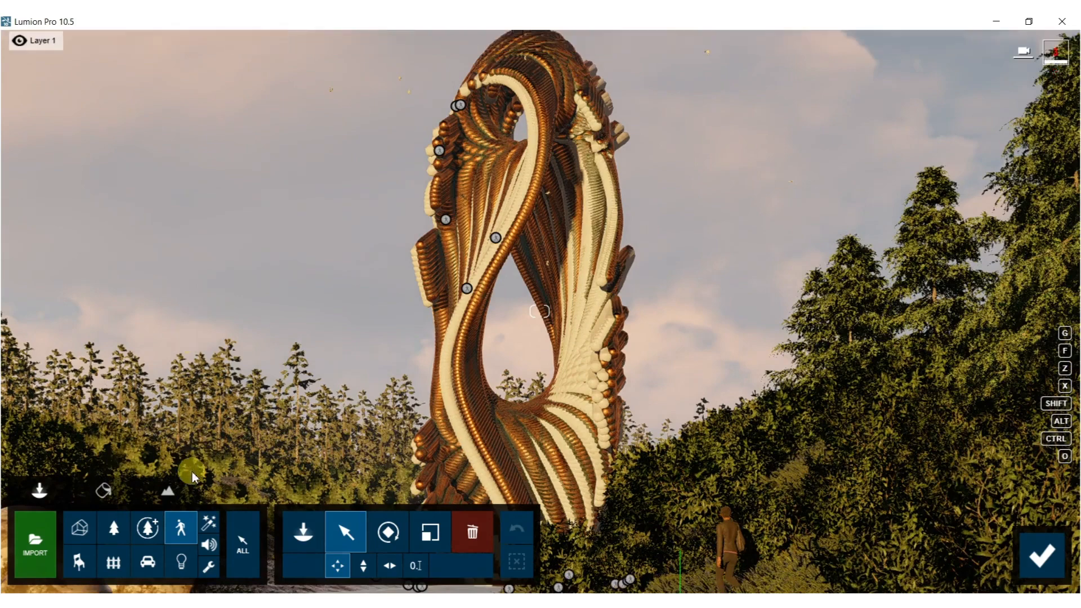
left_click(181, 527)
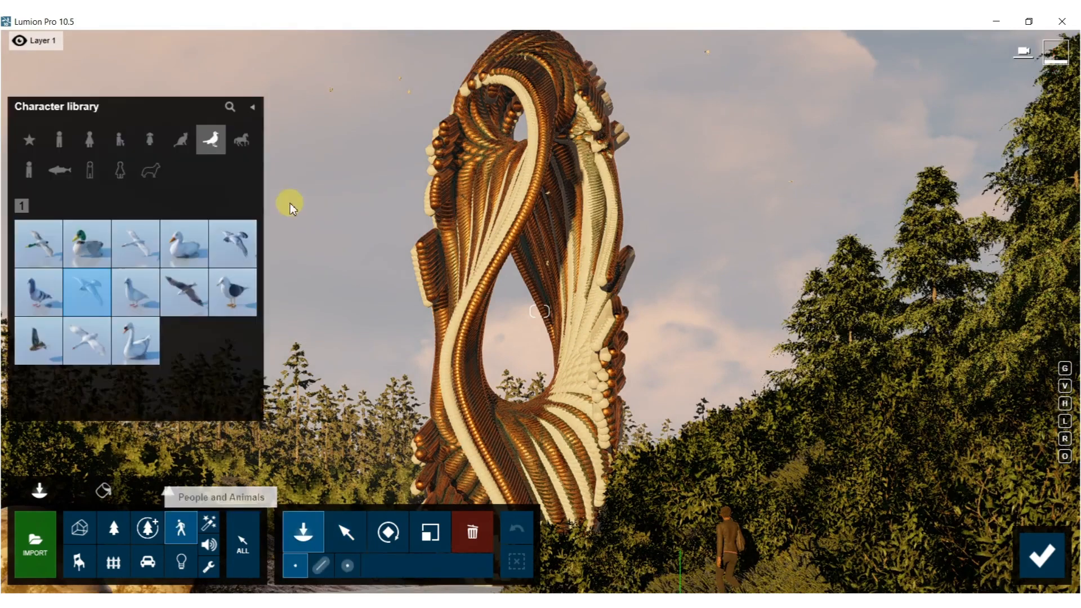
left_click(185, 279)
left_click(506, 80)
left_click(443, 141)
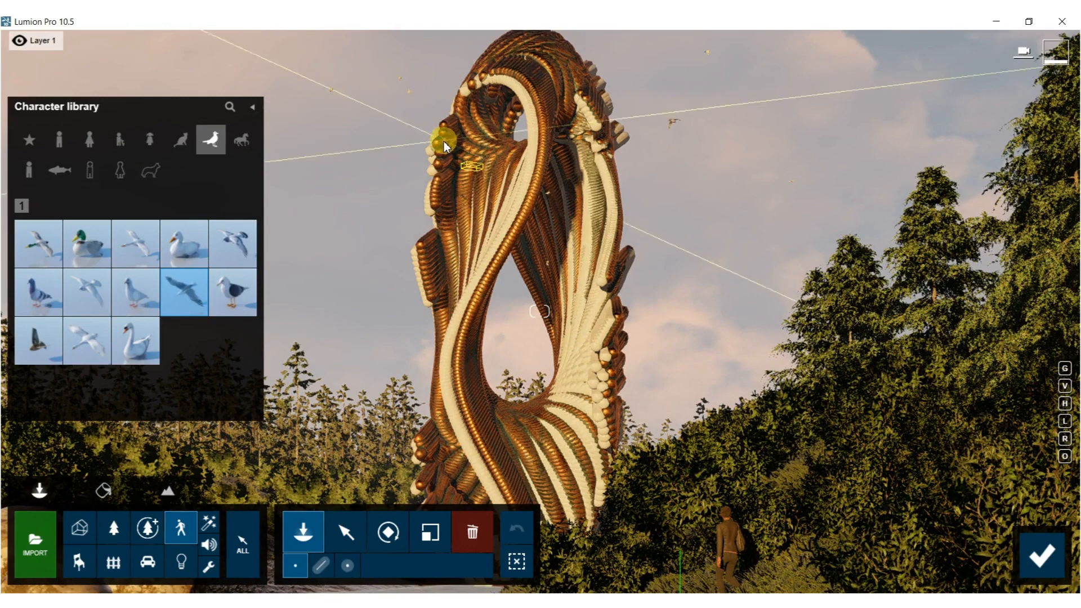
left_click(600, 185)
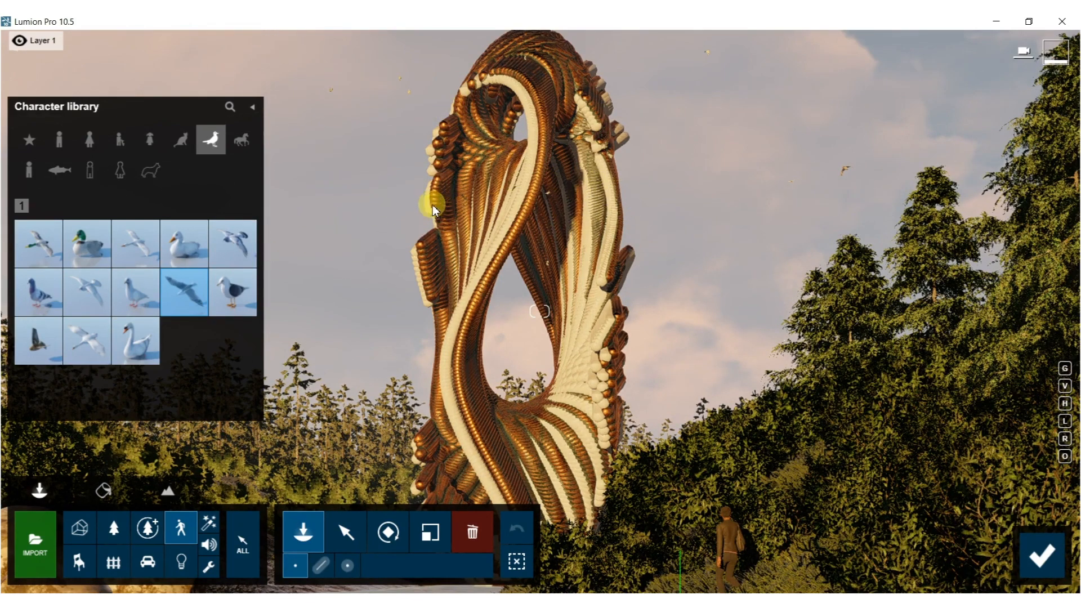
left_click(1043, 553)
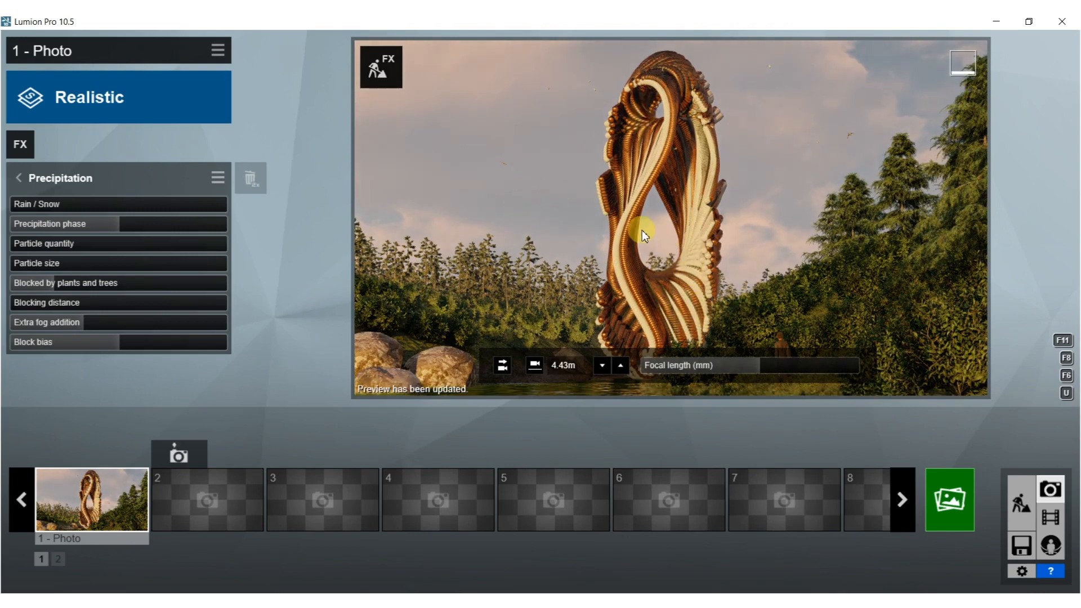
- Set the foliage ground level of the sculpture's Marble 013 1024 material to 11.0 m so leaves cover its lower part
left_click(383, 68)
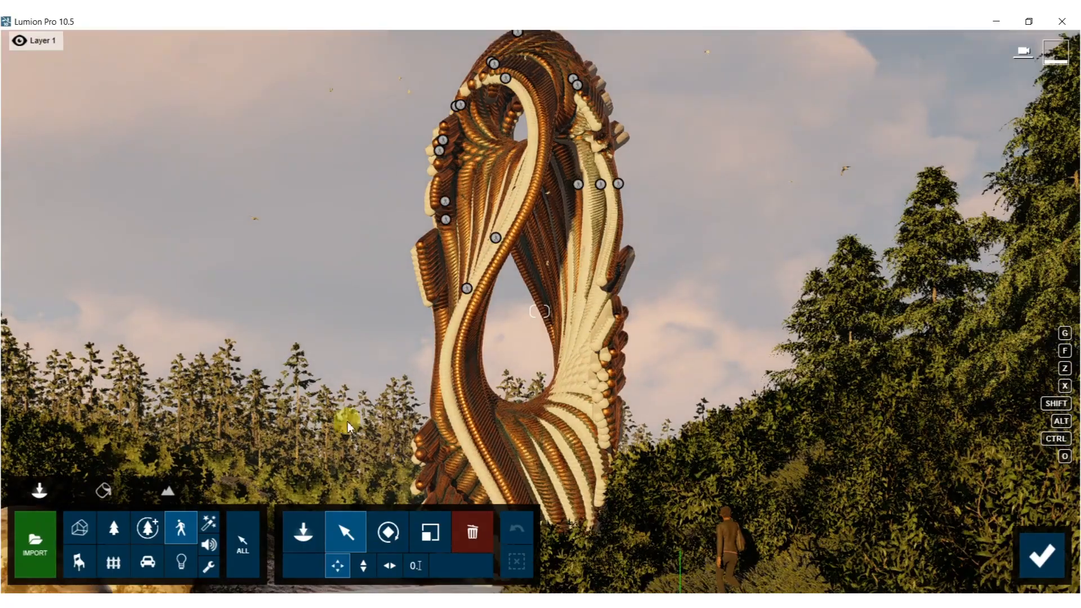
left_click(103, 490)
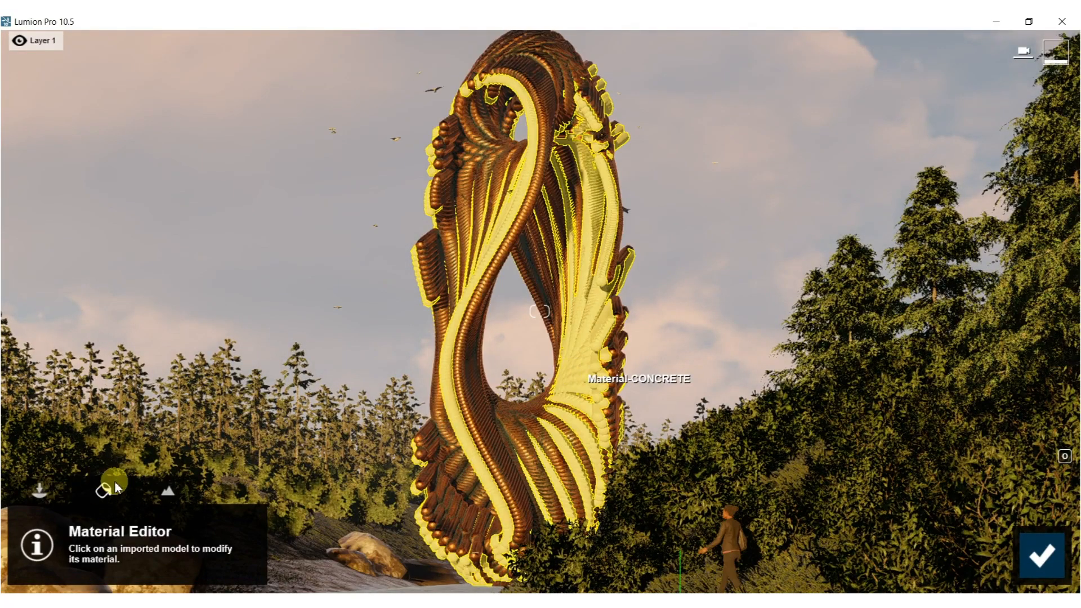
left_click(563, 498)
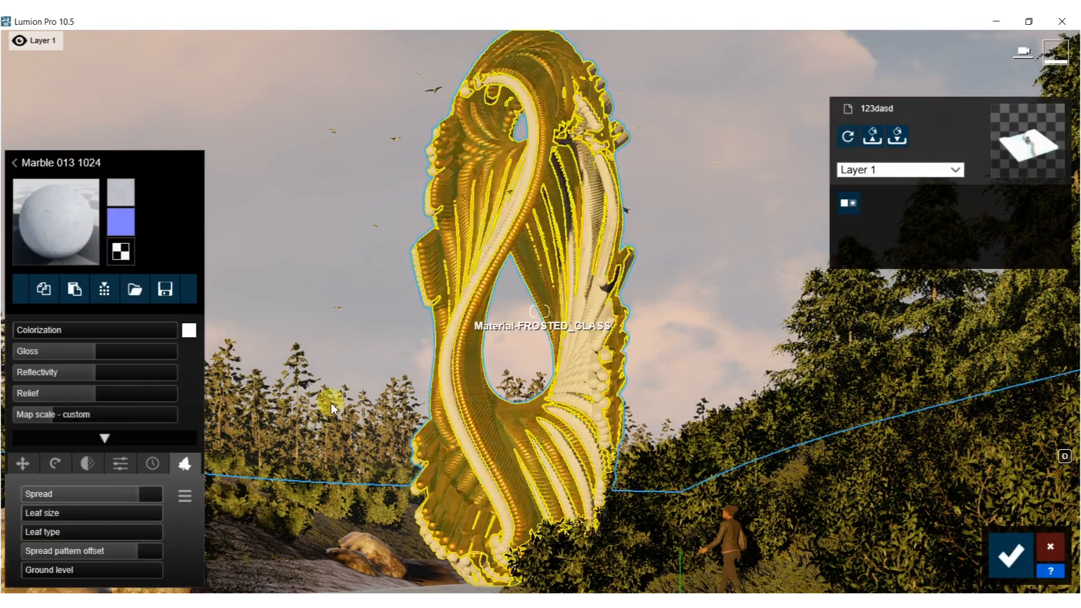
left_click_drag(35, 573, 116, 572)
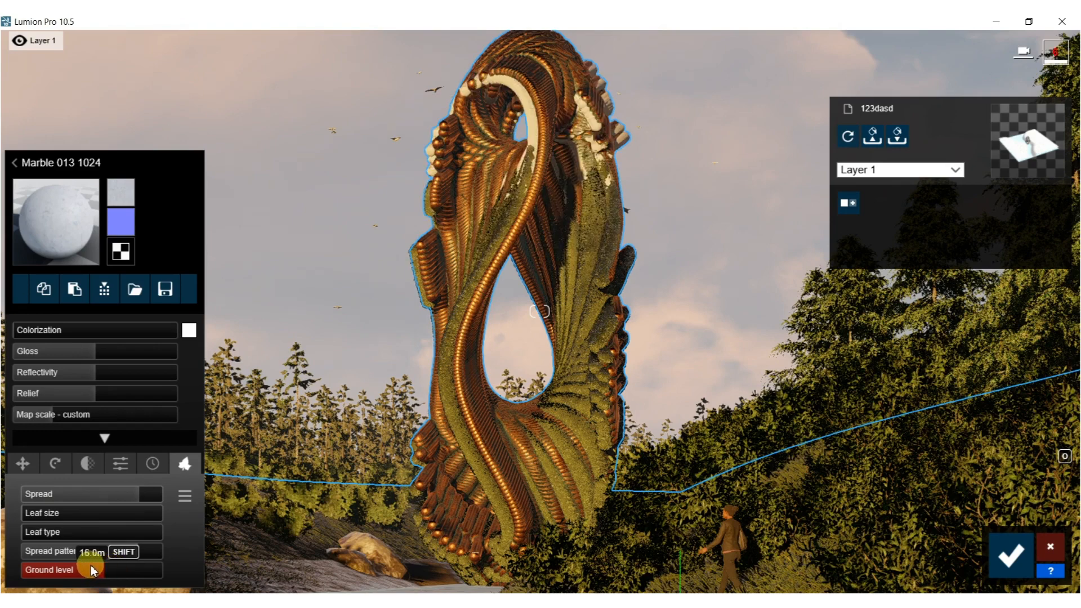
left_click(92, 571)
left_click_drag(95, 570, 103, 569)
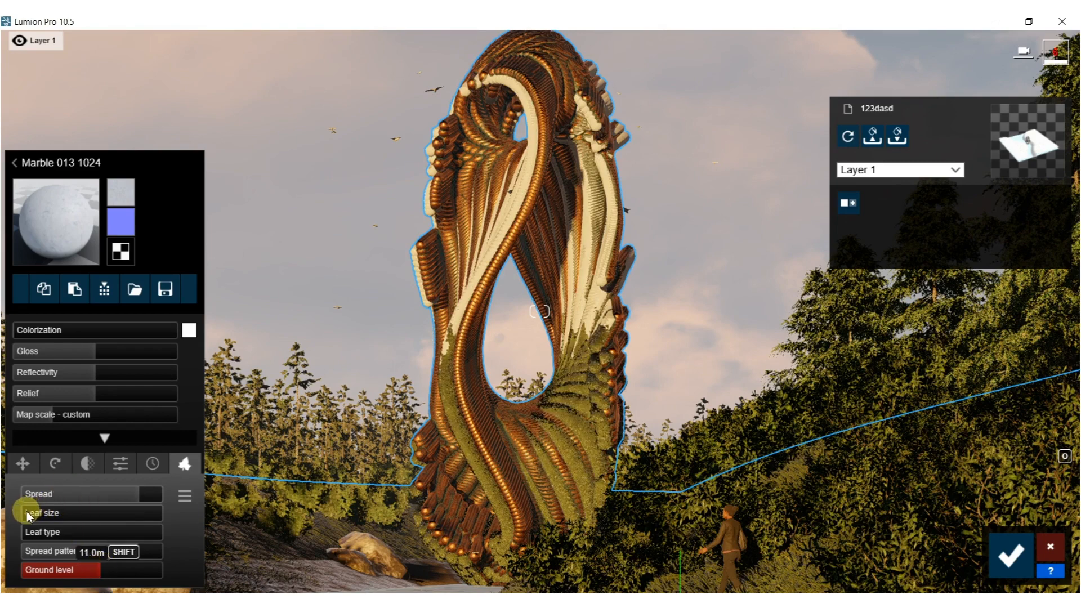
- Set the marble's foliage leaf size to 0.0 and leaf type to 0.2, save the material, and refresh the photo preview
left_click_drag(65, 518, 24, 514)
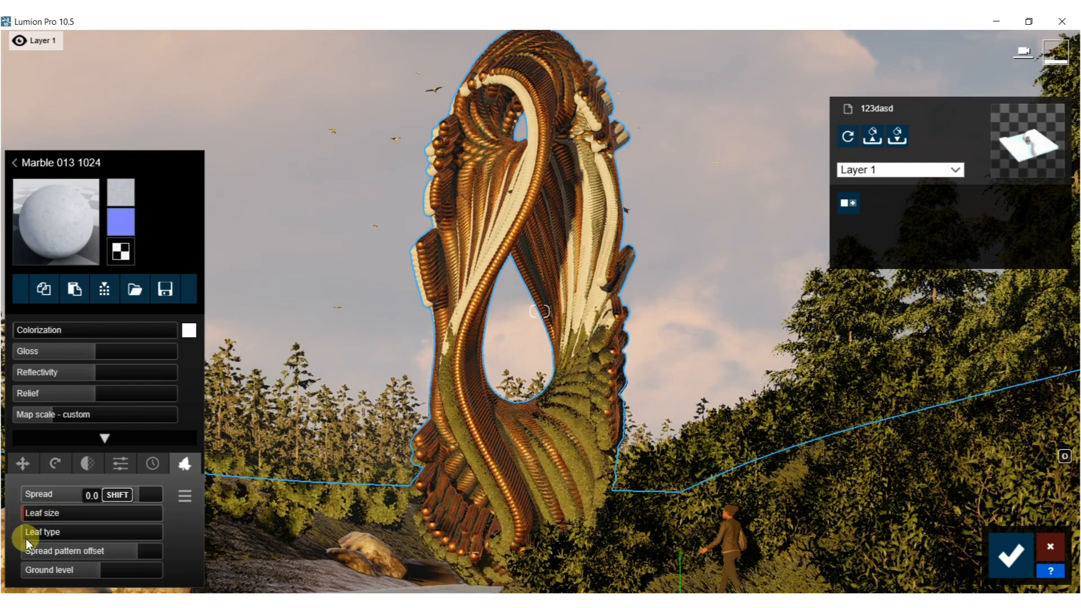
mouse_move(59, 539)
left_mouse_down()
mouse_move(80, 538)
mouse_move(54, 535)
left_mouse_up()
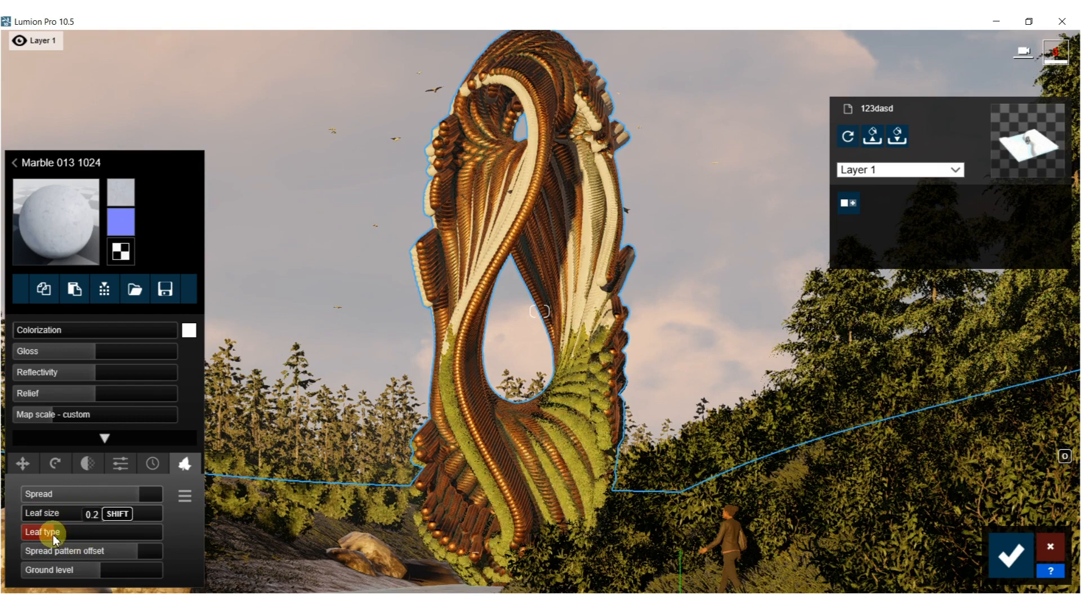
left_click(1012, 563)
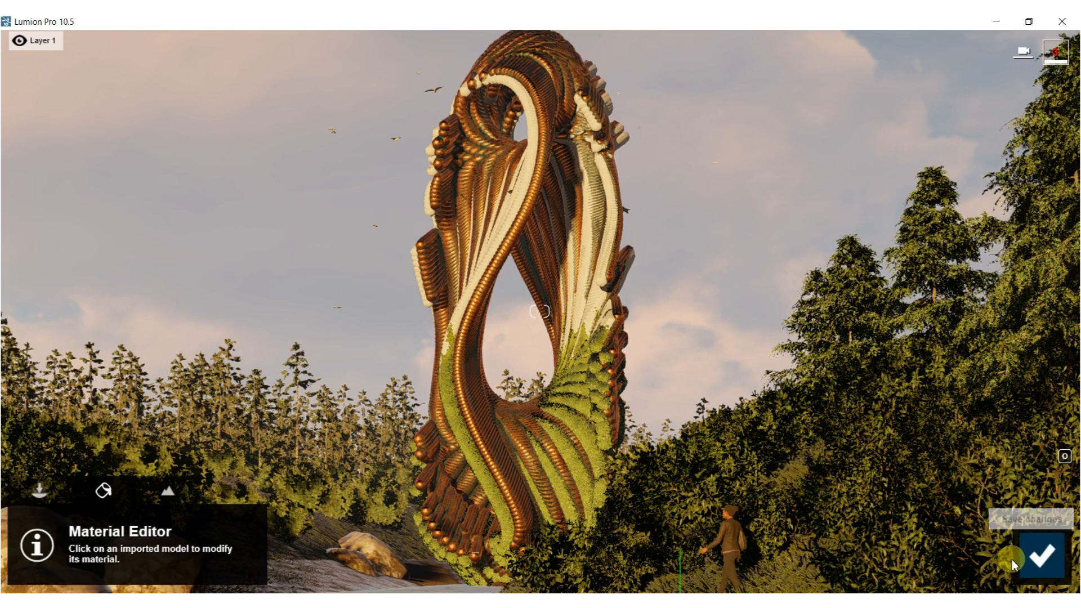
left_click(1044, 554)
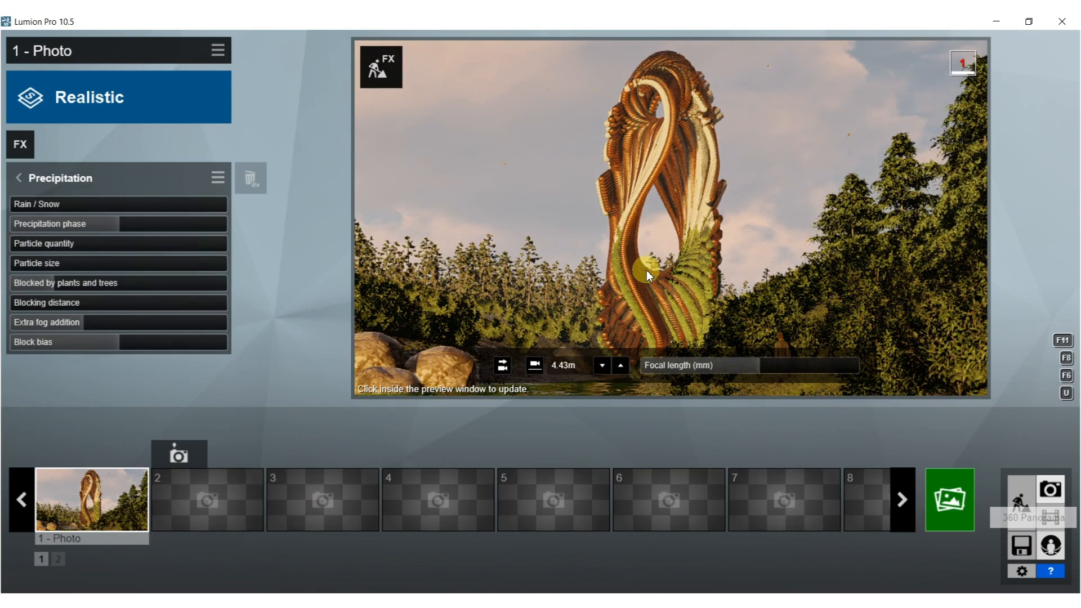
left_click(646, 270)
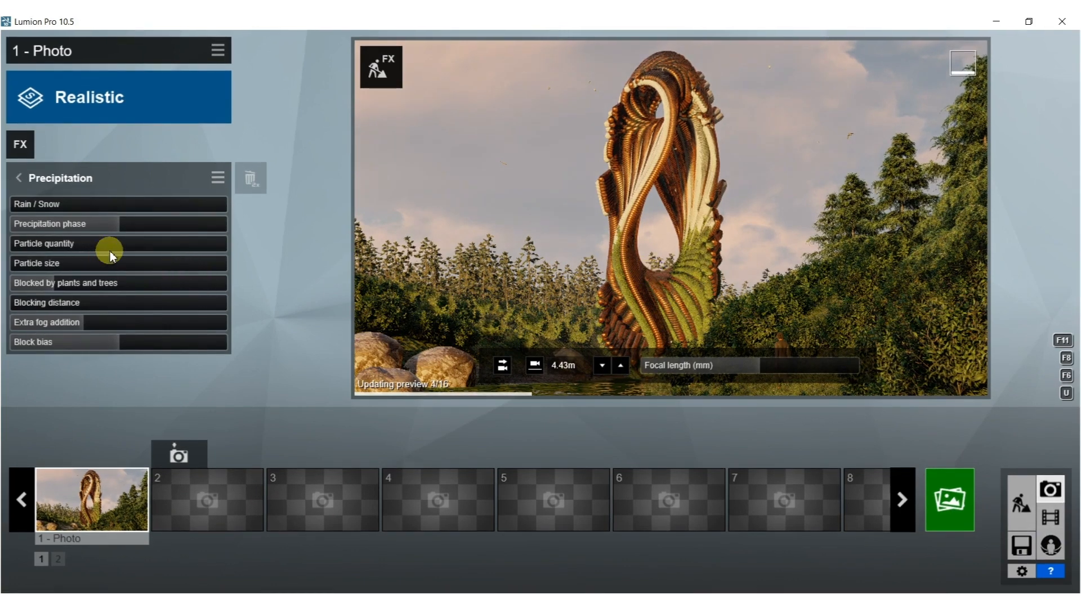
- Set the Precipitation effect's Rain / Snow to 0.4 to dust the landscape with snow, and refresh the photo preview
left_click(21, 179)
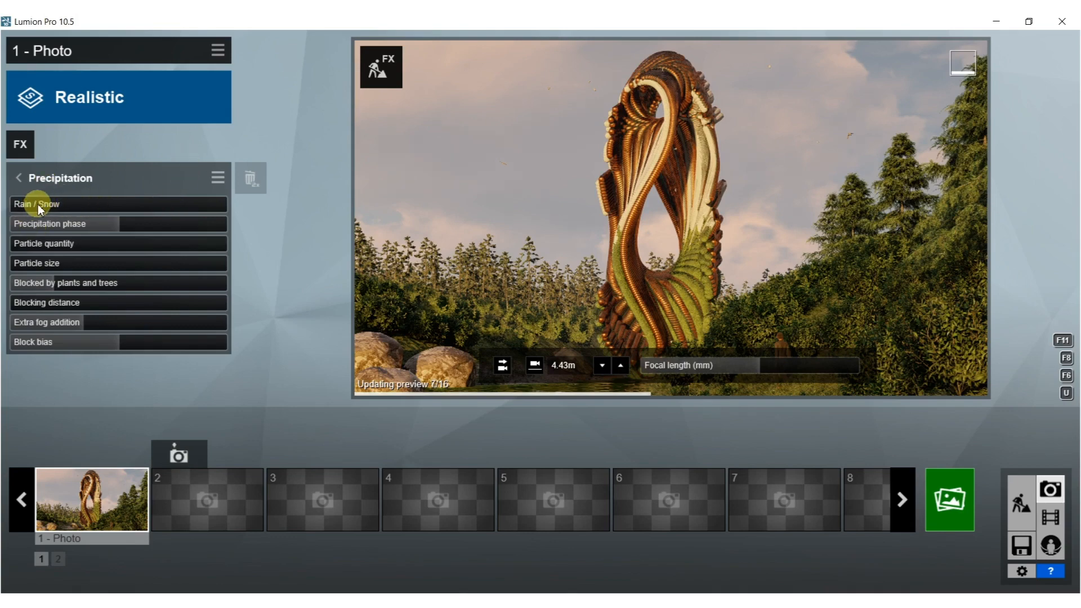
left_click(18, 178)
left_click(56, 210)
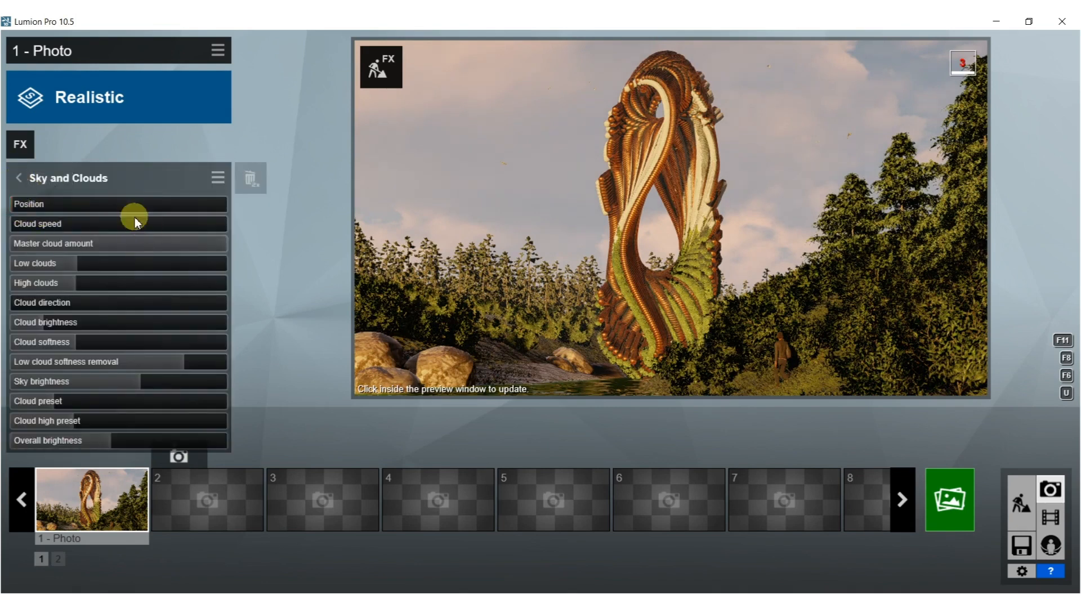
left_click(21, 179)
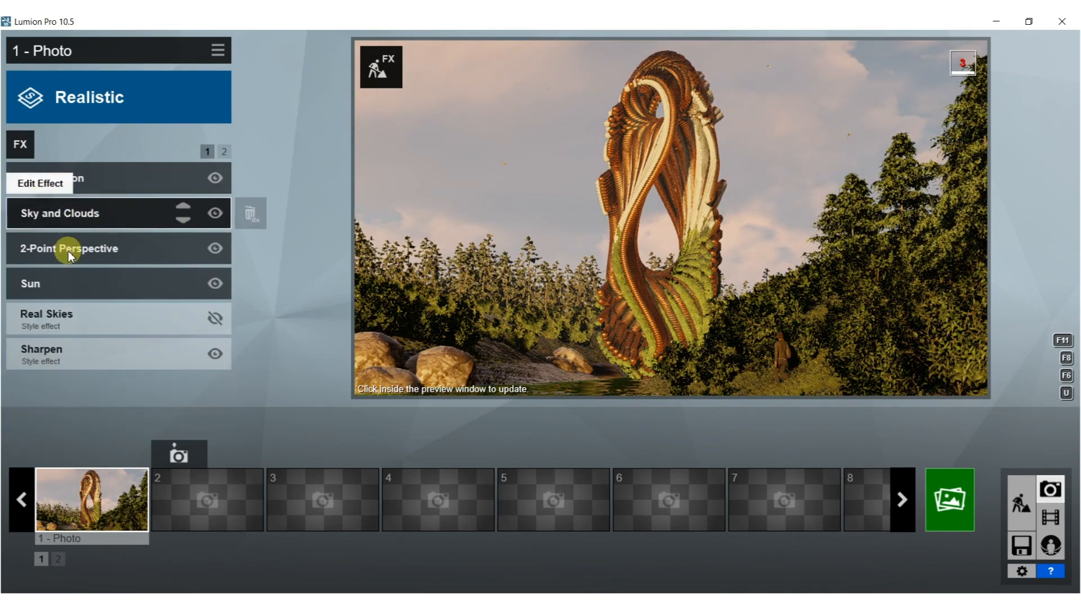
left_click(79, 178)
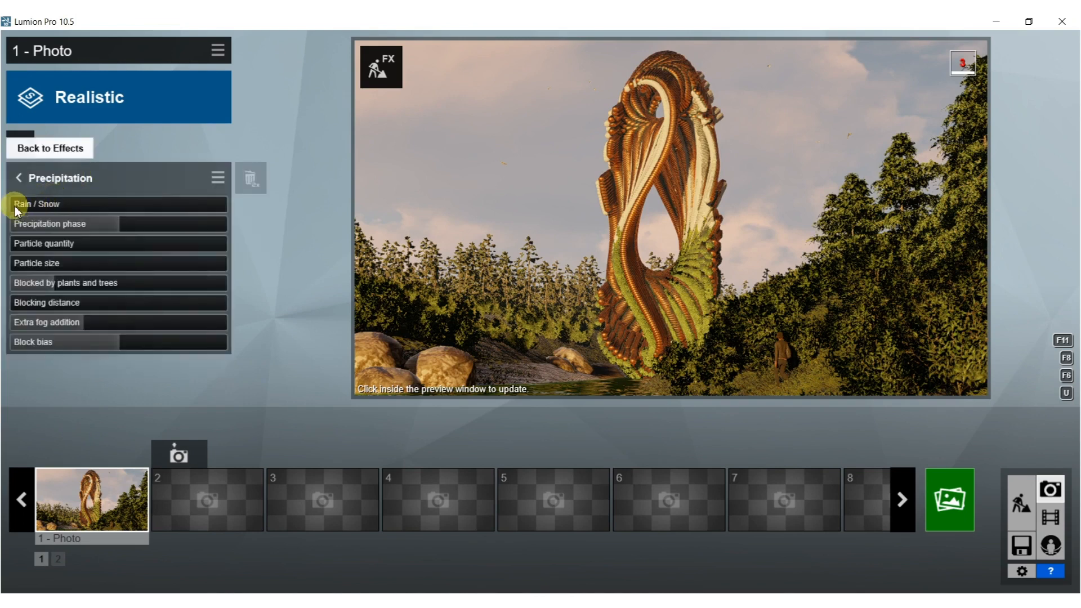
left_click_drag(73, 207, 118, 207)
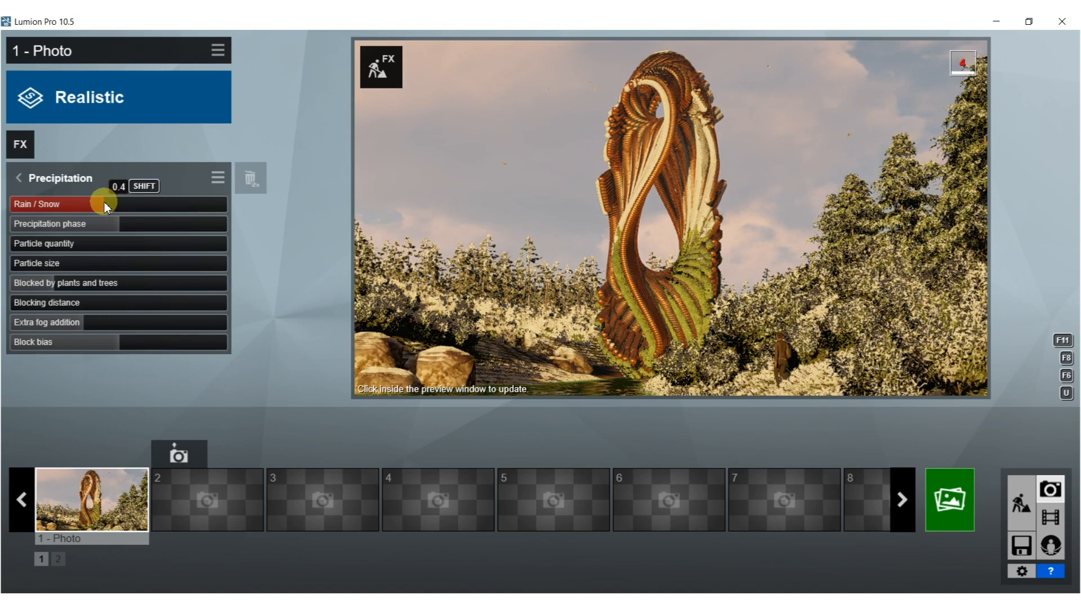
left_click(521, 225)
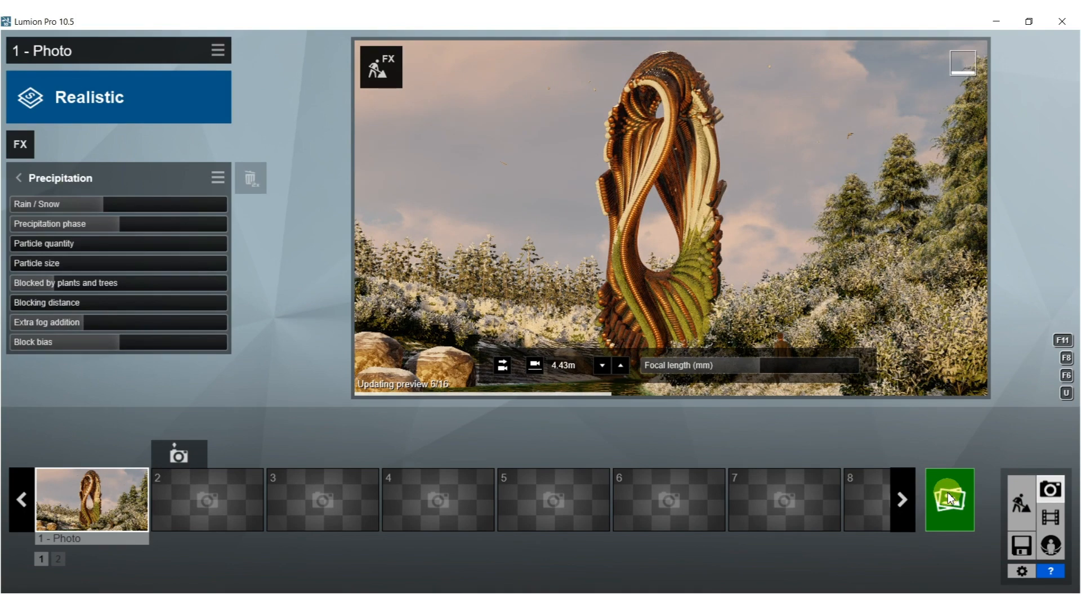
- Render the current shot at Desktop 1920x1080, overwriting 82.jpg in the BOOK folder, and switch to Photoshop
left_click(948, 492)
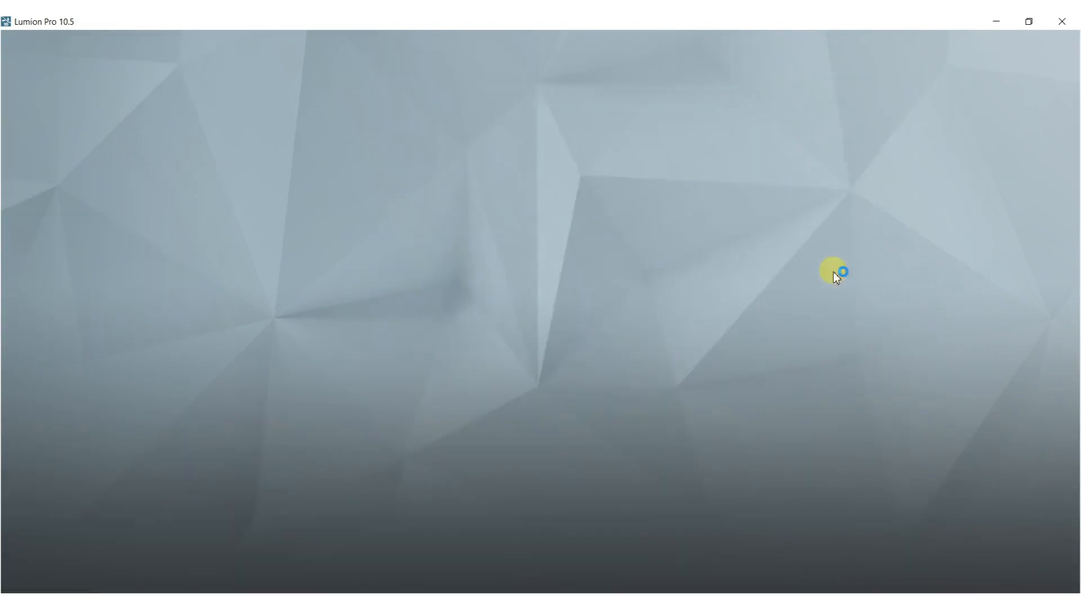
left_click(444, 490)
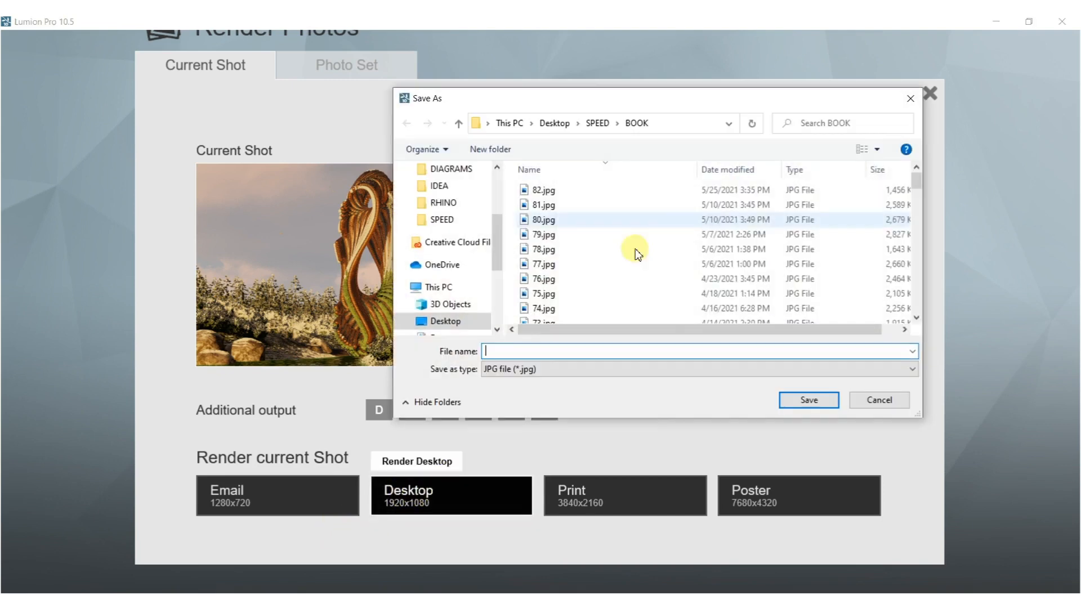
left_click(654, 190)
left_click(807, 400)
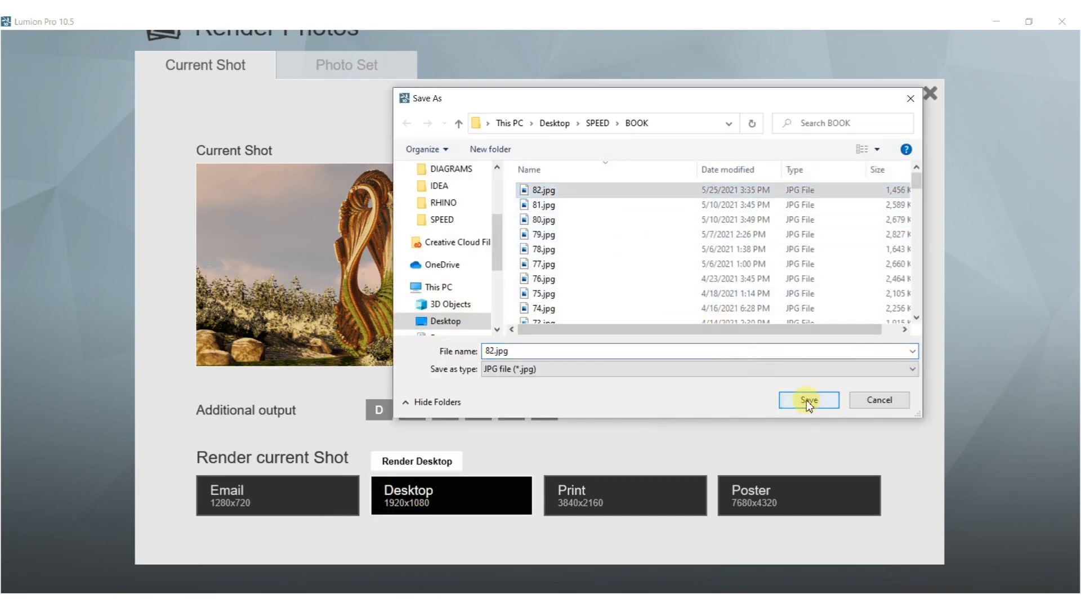
left_click(568, 356)
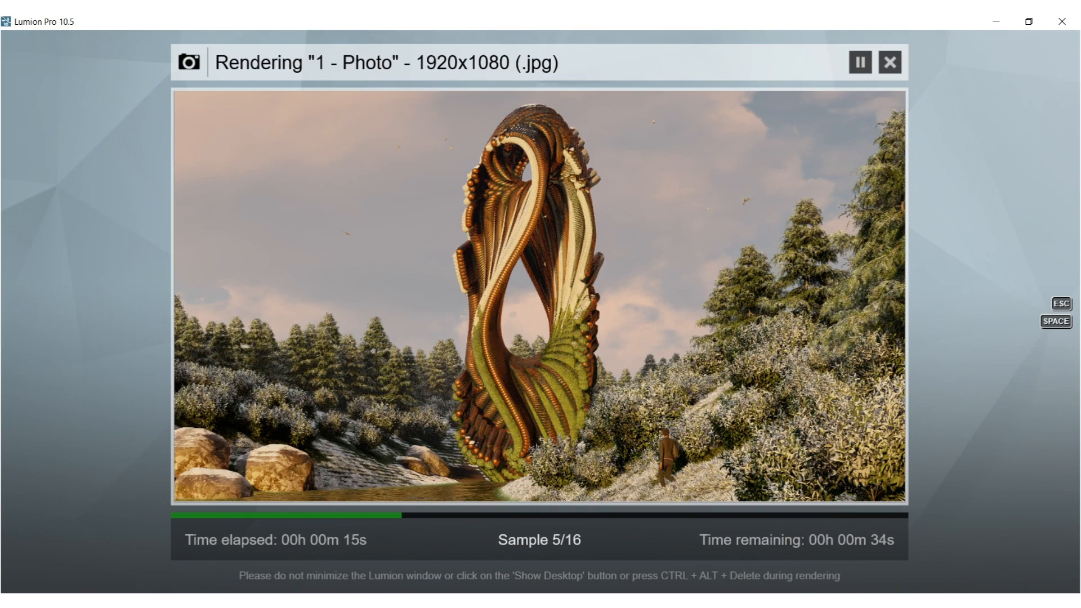
left_click(935, 600)
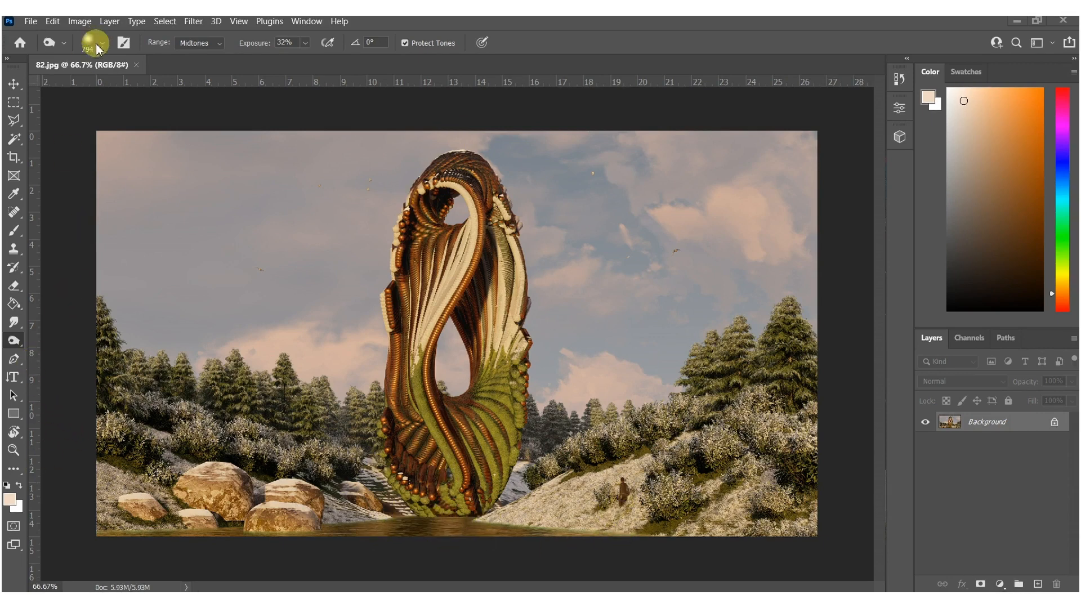
- Try Auto Tone and Auto Color on the rendered image, undoing each adjustment
left_click(65, 22)
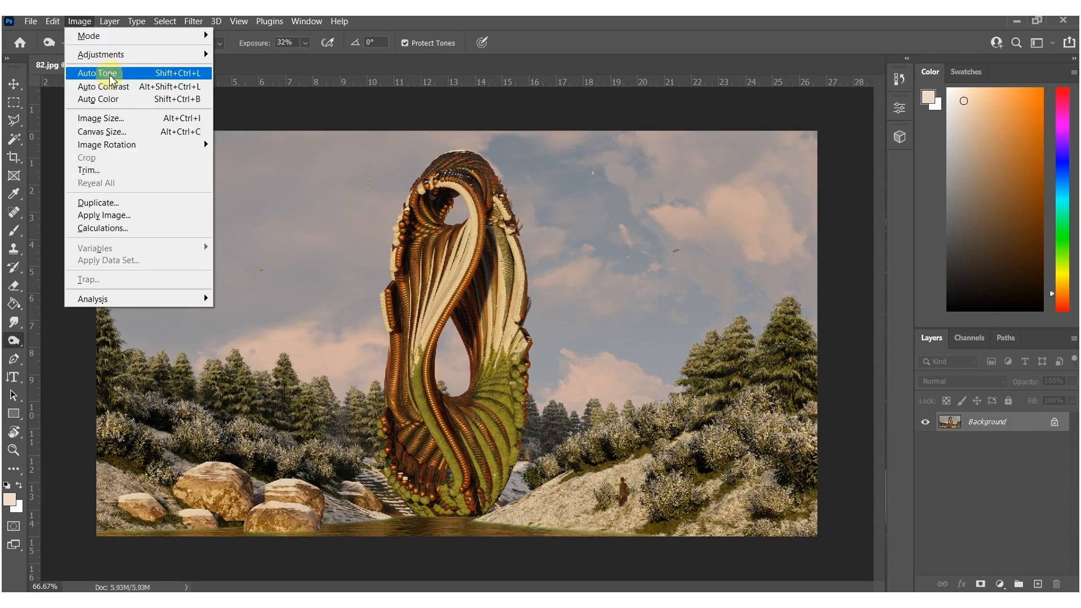
left_click(112, 76)
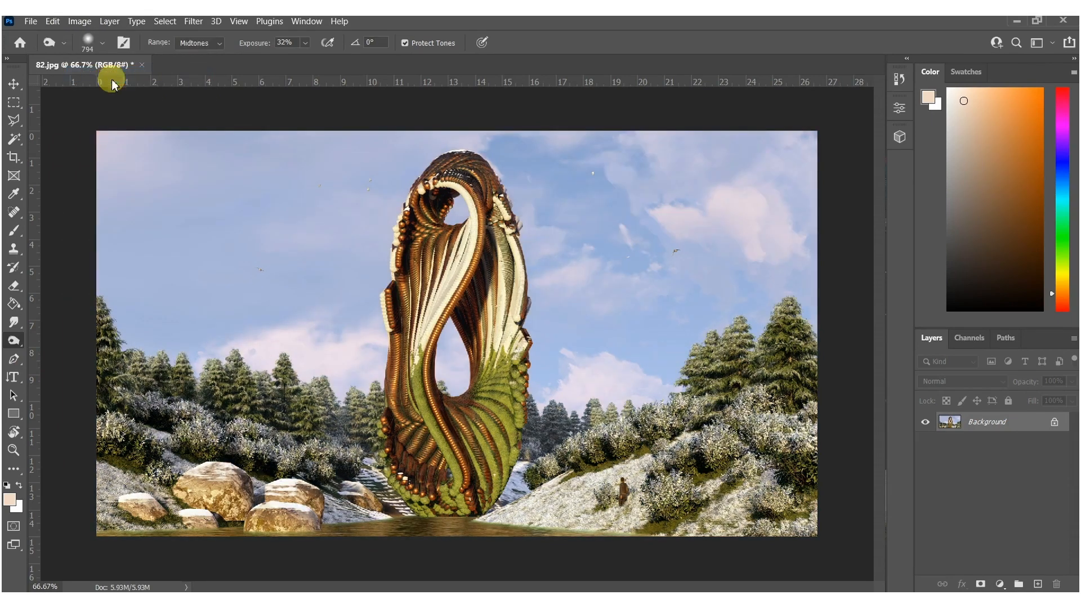
key("ctrl+z")
left_click(80, 22)
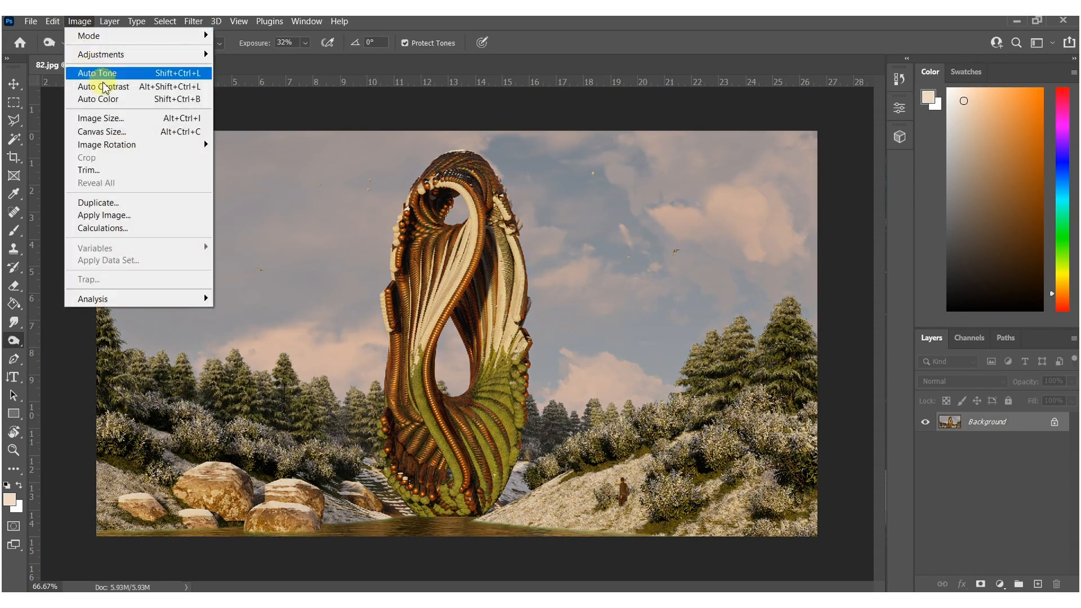
left_click(110, 99)
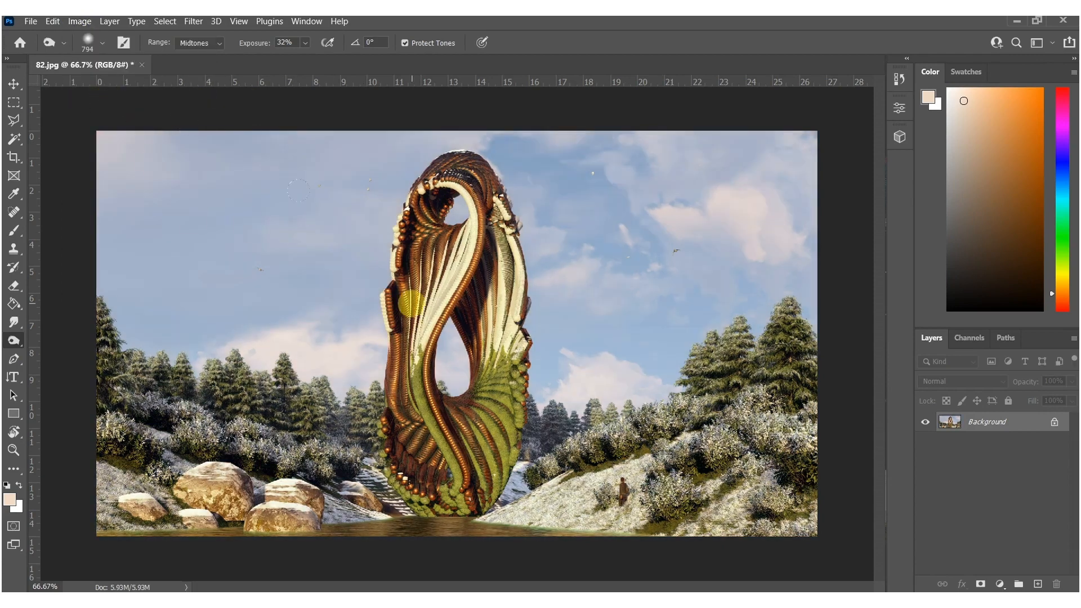
key("ctrl+z")
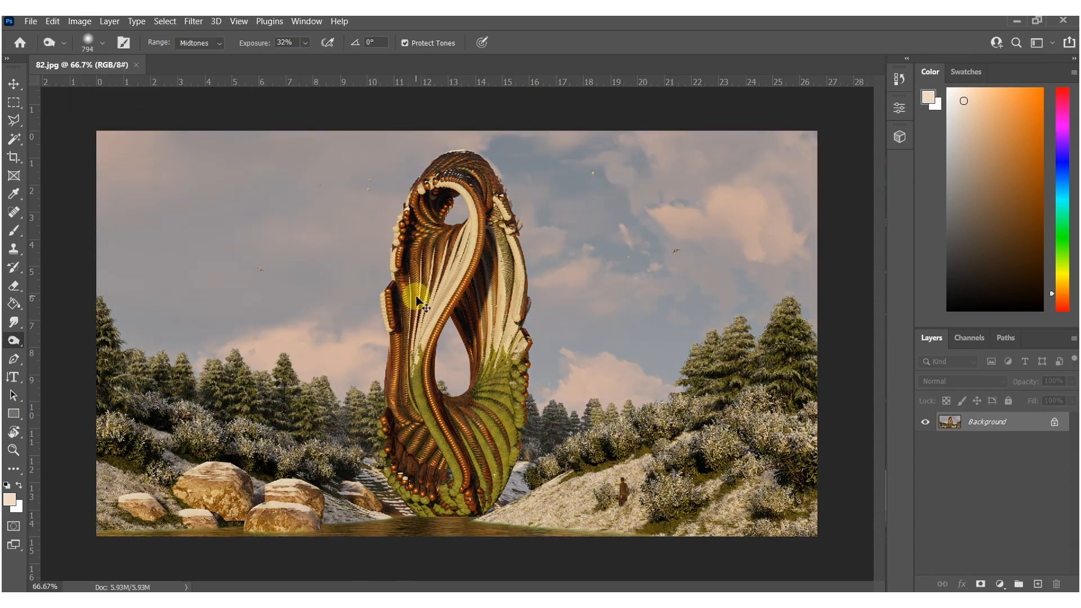
- Duplicate the background layer and apply Auto Tone to the copy
key("ctrl+j")
left_click(80, 22)
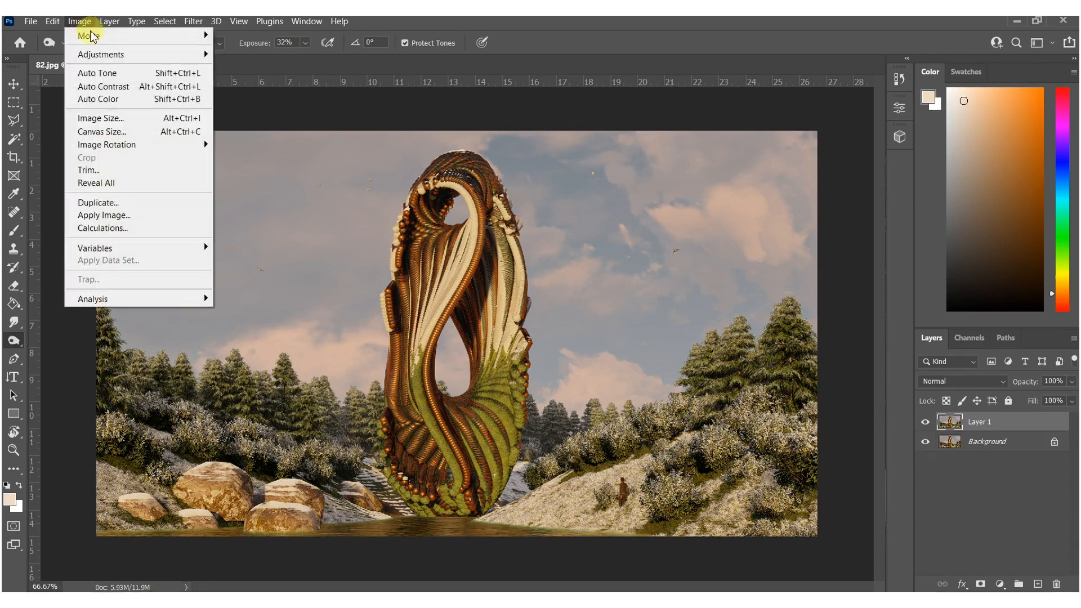
left_click(107, 73)
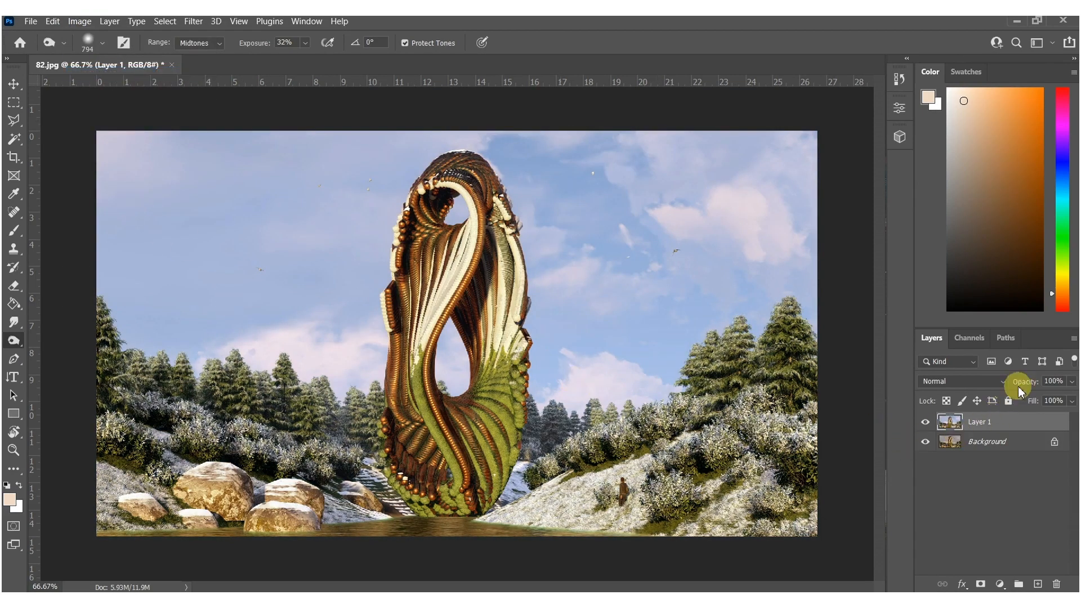
- Set the toned copy's opacity to 49% and merge it with the background layer
left_click_drag(1028, 383, 989, 377)
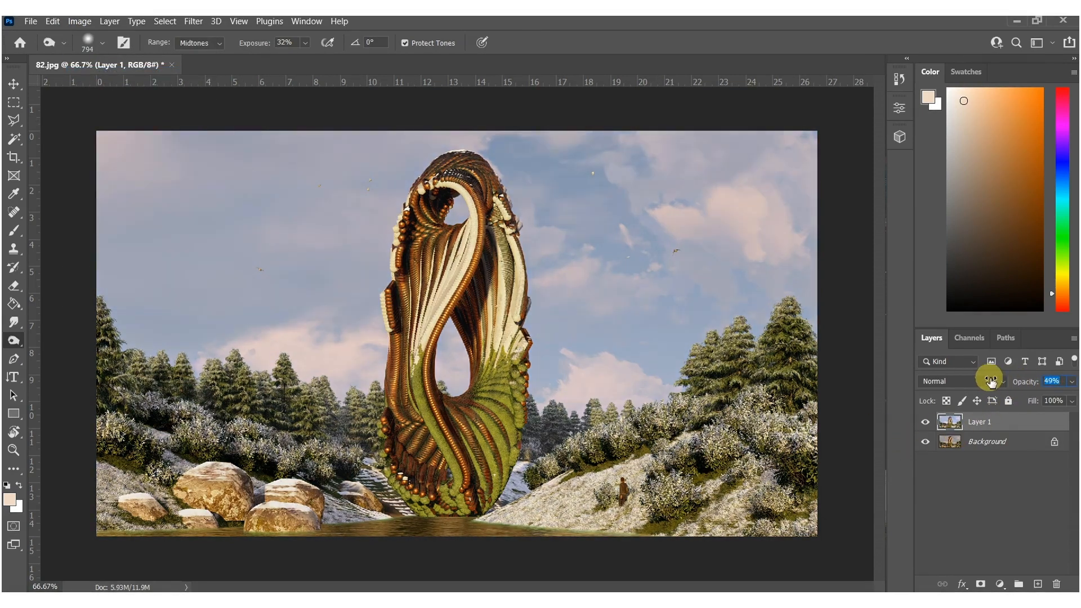
right_click(984, 445)
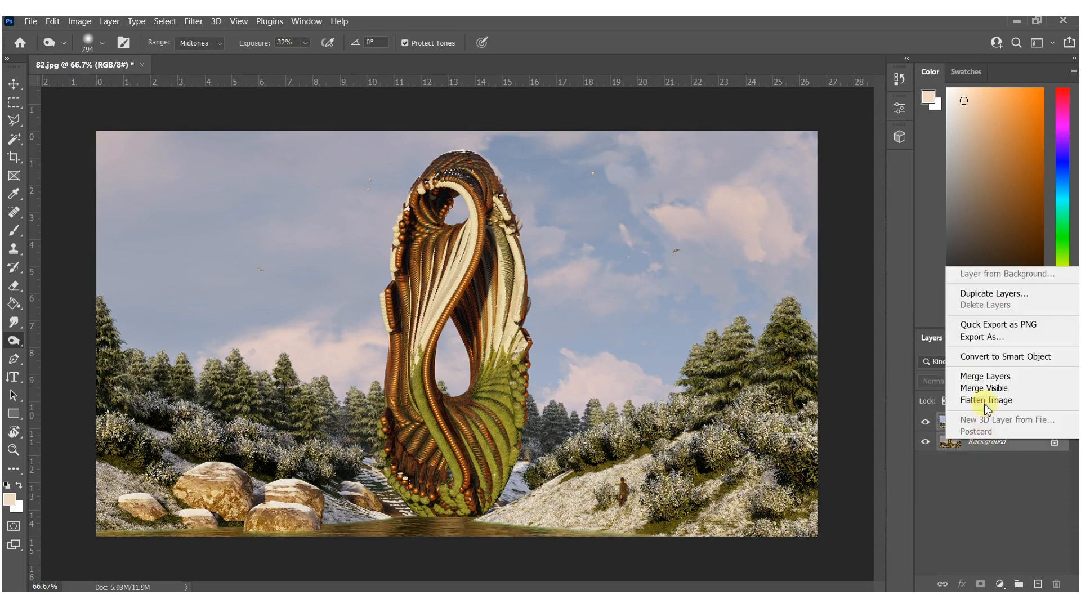
left_click(989, 374)
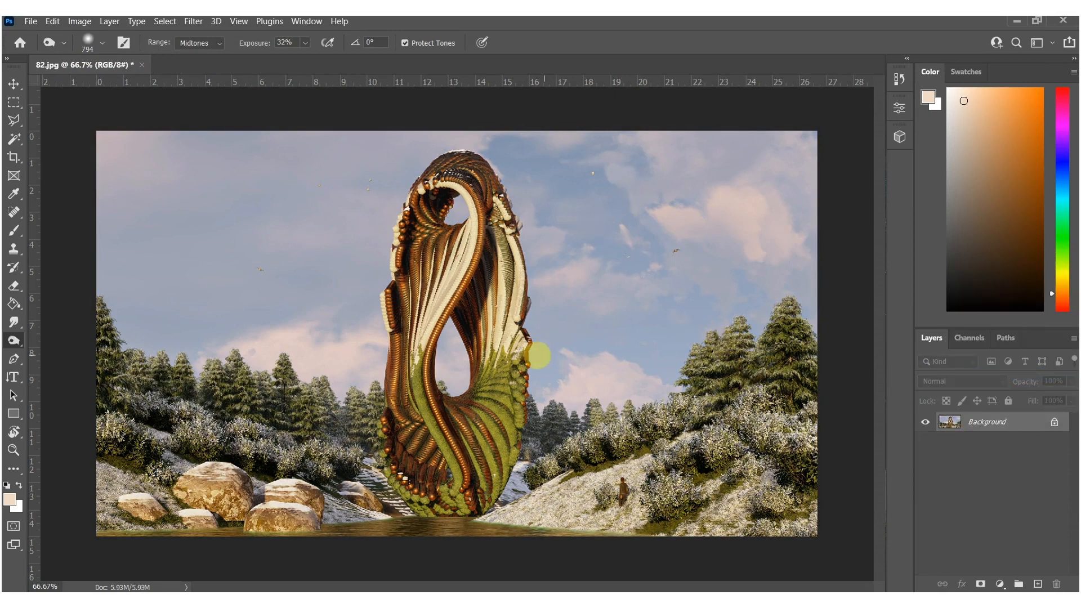
- Lighten the midtones of the snowy shrubs, sculpture and sky with broad soft dodging strokes, adjusting the brush size as needed
mouse_move(503, 312)
right_mouse_down("alt")
mouse_move(520, 336)
mouse_move(483, 333)
right_mouse_up("alt")
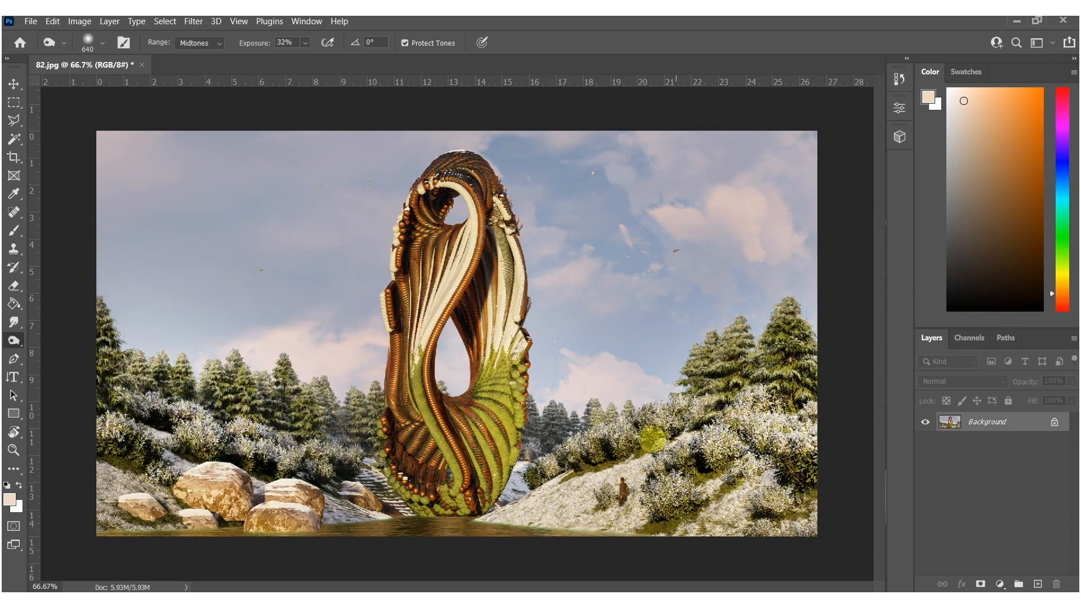
mouse_move(487, 301)
right_mouse_down("alt")
mouse_move(437, 309)
mouse_move(447, 252)
right_mouse_up("alt")
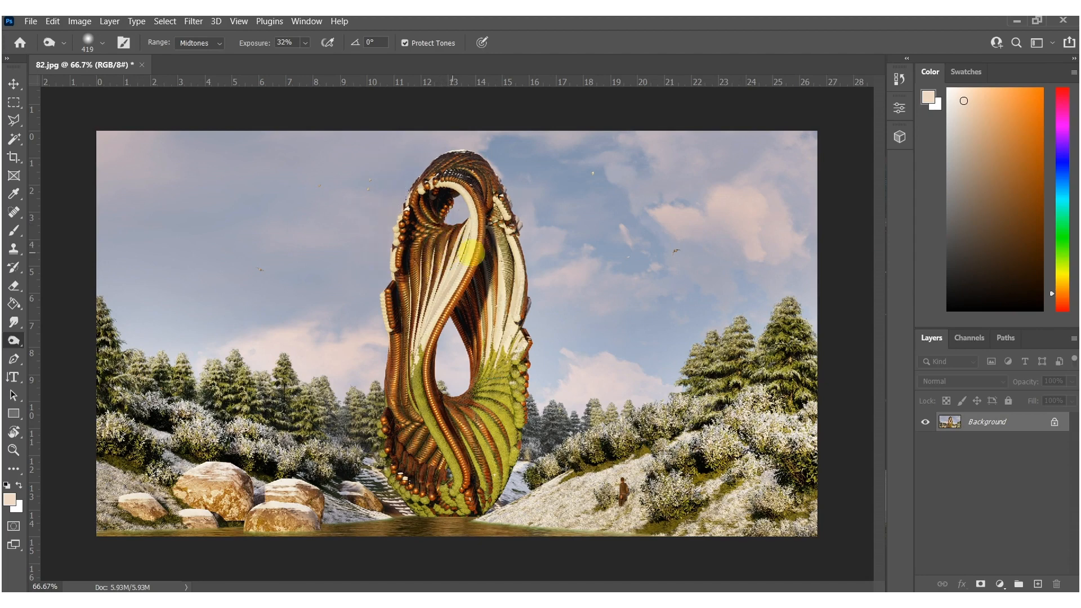
mouse_move(495, 260)
right_mouse_down("alt")
mouse_move(608, 217)
mouse_move(651, 163)
mouse_move(634, 135)
right_mouse_up("alt")
mouse_move(368, 143)
left_mouse_down()
mouse_move(48, 156)
mouse_move(304, 322)
mouse_move(338, 290)
mouse_move(327, 325)
left_mouse_up()
mouse_move(211, 267)
left_mouse_down()
mouse_move(134, 171)
mouse_move(149, 217)
left_mouse_up()
left_click_drag(676, 187, 800, 173)
- Add a new layer and paint soft black shading along the image's upper and lower edges with a large brush
key("ctrl+shift+n")
left_click(670, 204)
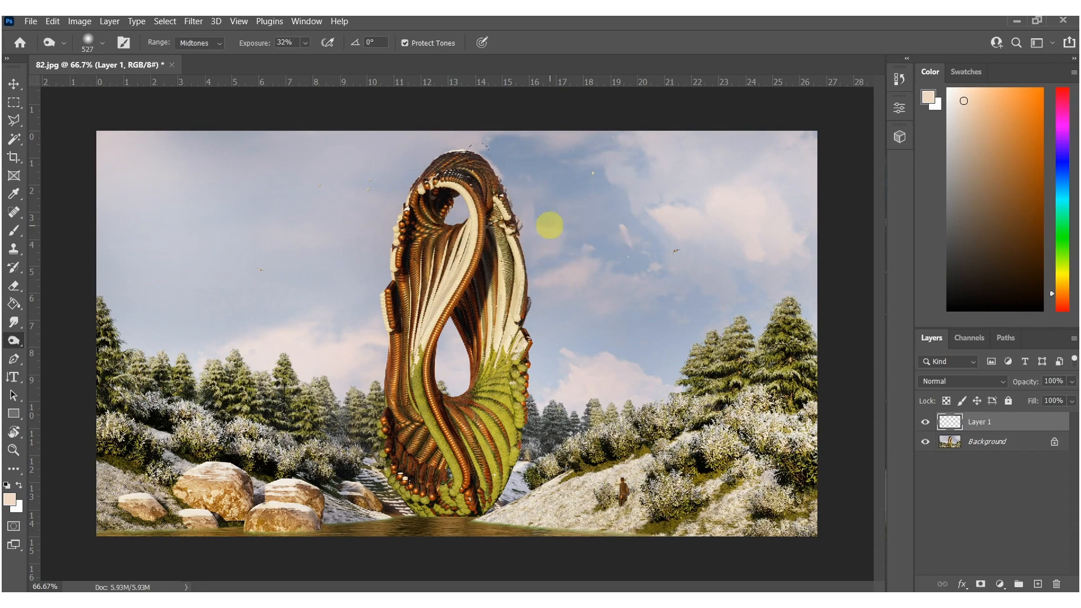
key("b")
right_click_drag(276, 254, 369, 241, "alt")
left_click(6, 484)
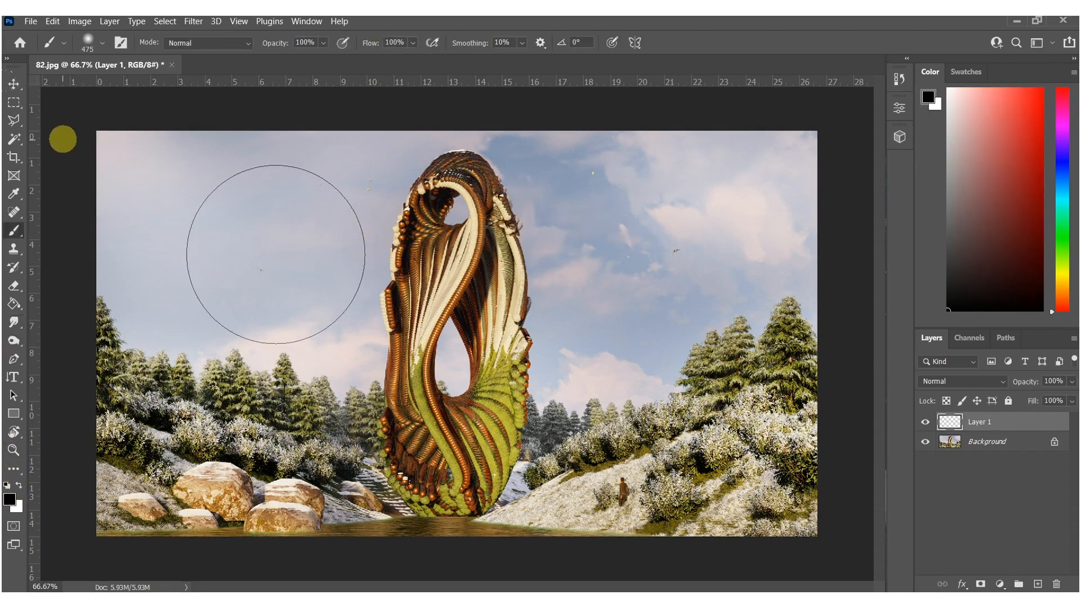
mouse_move(63, 96)
left_mouse_down()
mouse_move(490, 65)
mouse_move(833, 74)
left_mouse_up()
left_click_drag(842, 574, 7, 563)
- Stretch the black shading layer upward to 105% height, keeping its width at 100%
key("v")
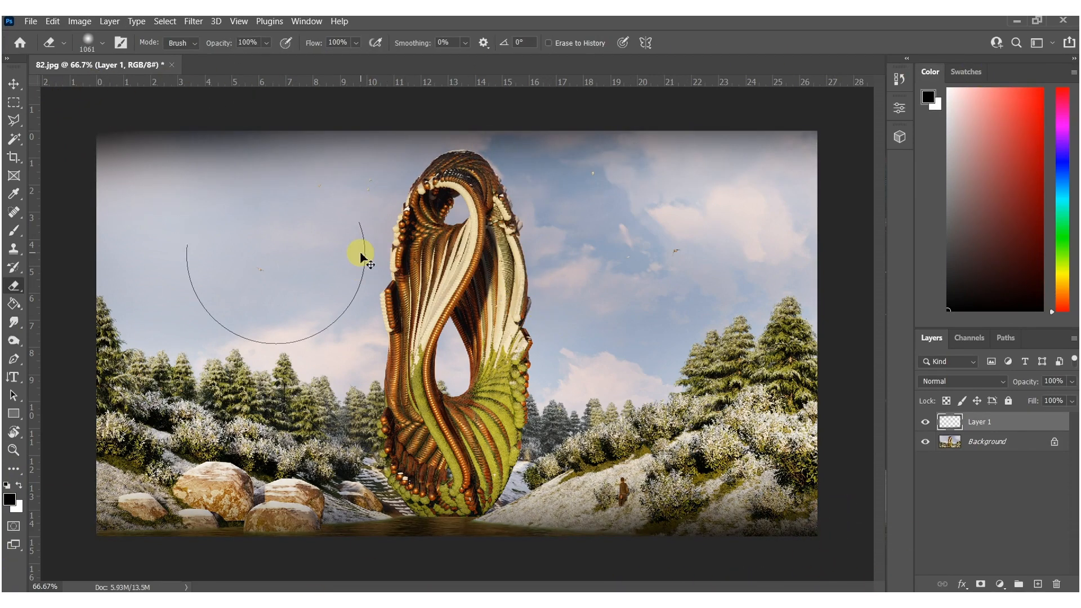
key("ctrl+t")
left_click_drag(459, 130, 458, 117)
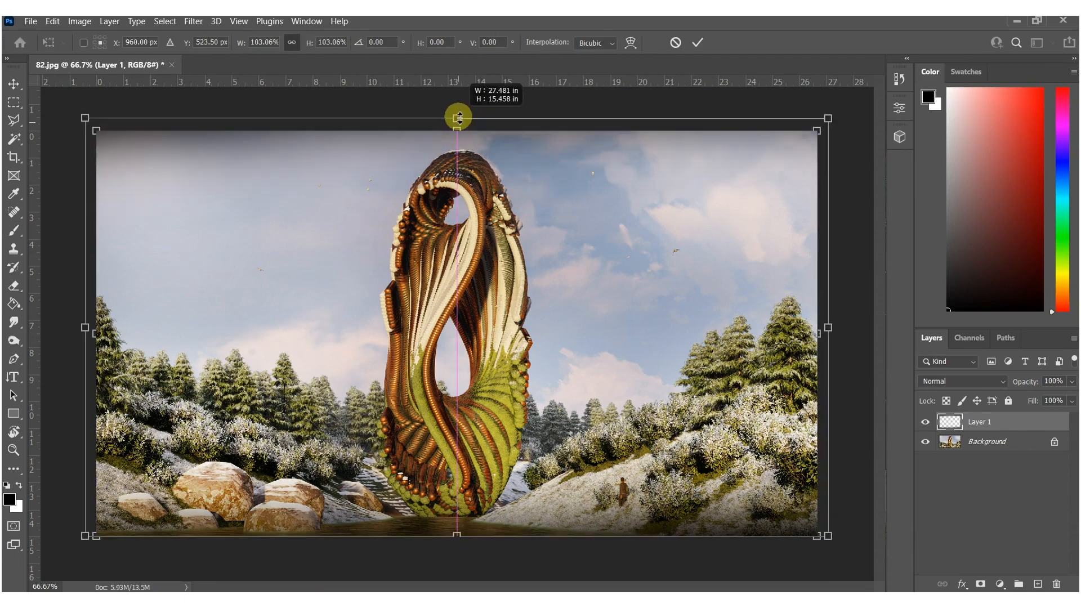
left_click_drag(459, 118, 458, 110)
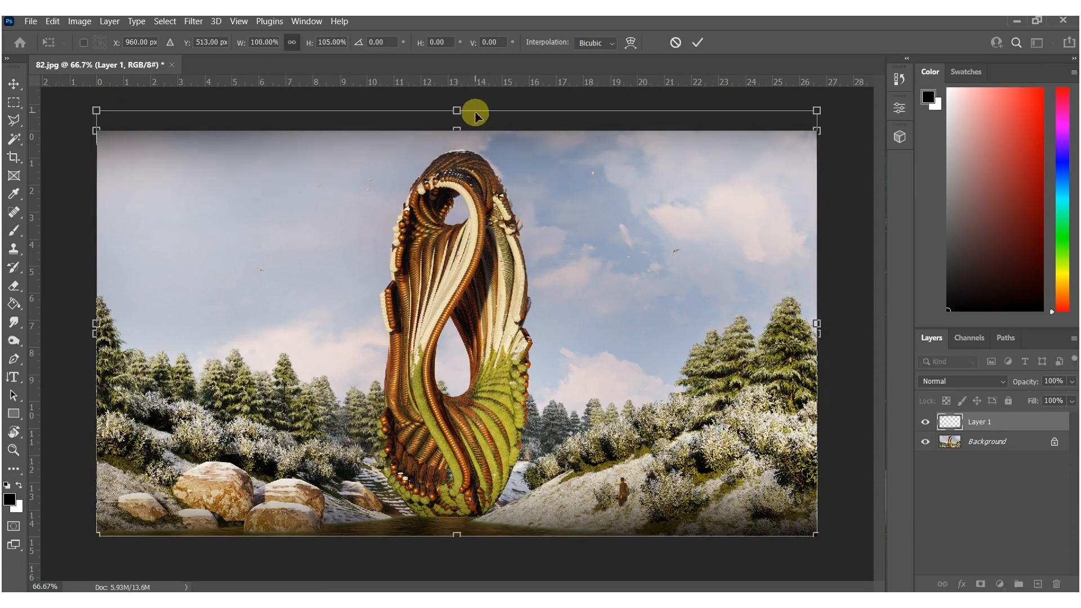
key("Return")
- Soften the dark shading across the lower landscape with a 433-pixel soft eraser and flatten the image
key("e")
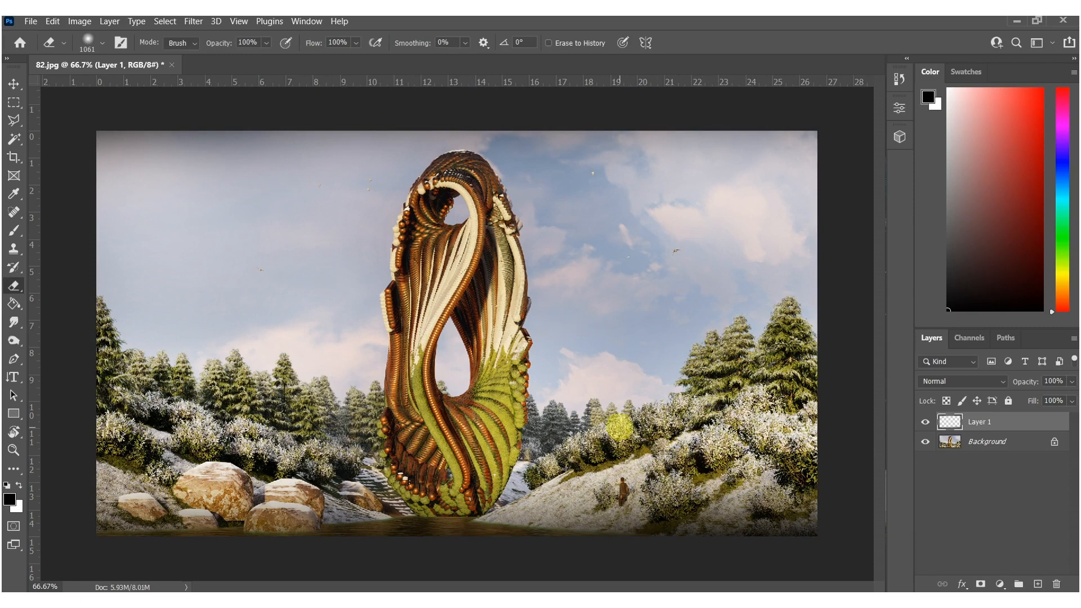
mouse_move(648, 419)
right_mouse_down("alt")
mouse_move(603, 374)
mouse_move(563, 394)
mouse_move(743, 410)
mouse_move(697, 408)
right_mouse_up("alt")
mouse_move(834, 430)
left_mouse_down()
mouse_move(474, 447)
mouse_move(96, 434)
mouse_move(129, 408)
left_mouse_up()
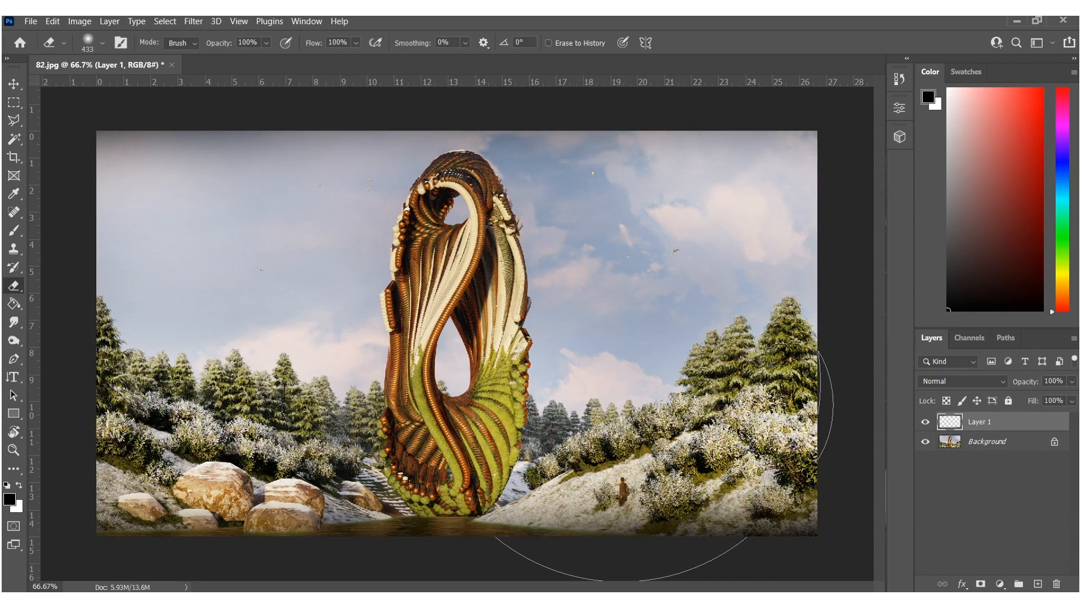
right_click(986, 445)
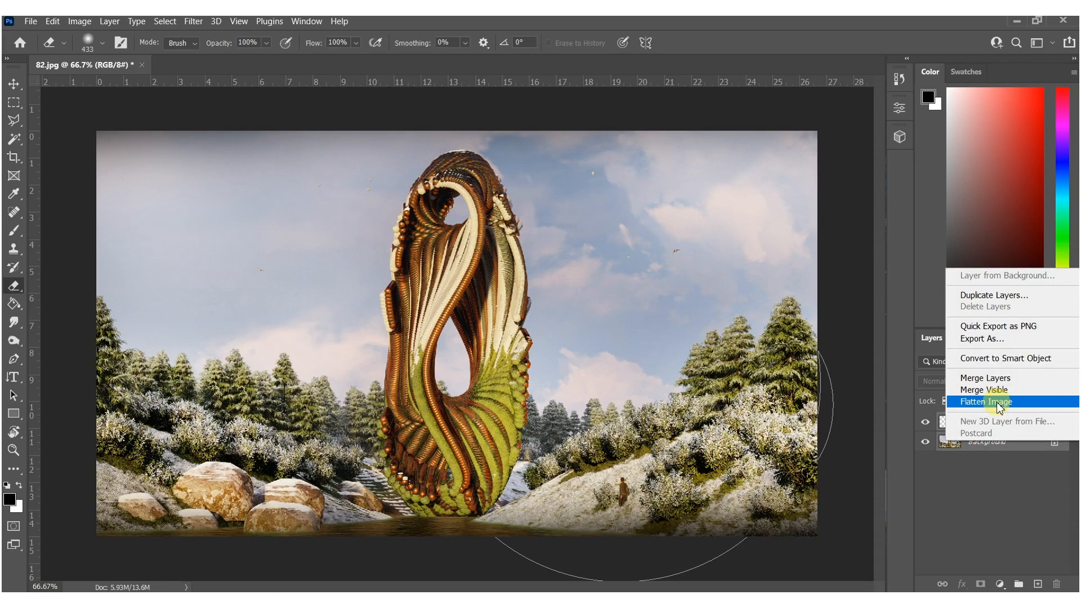